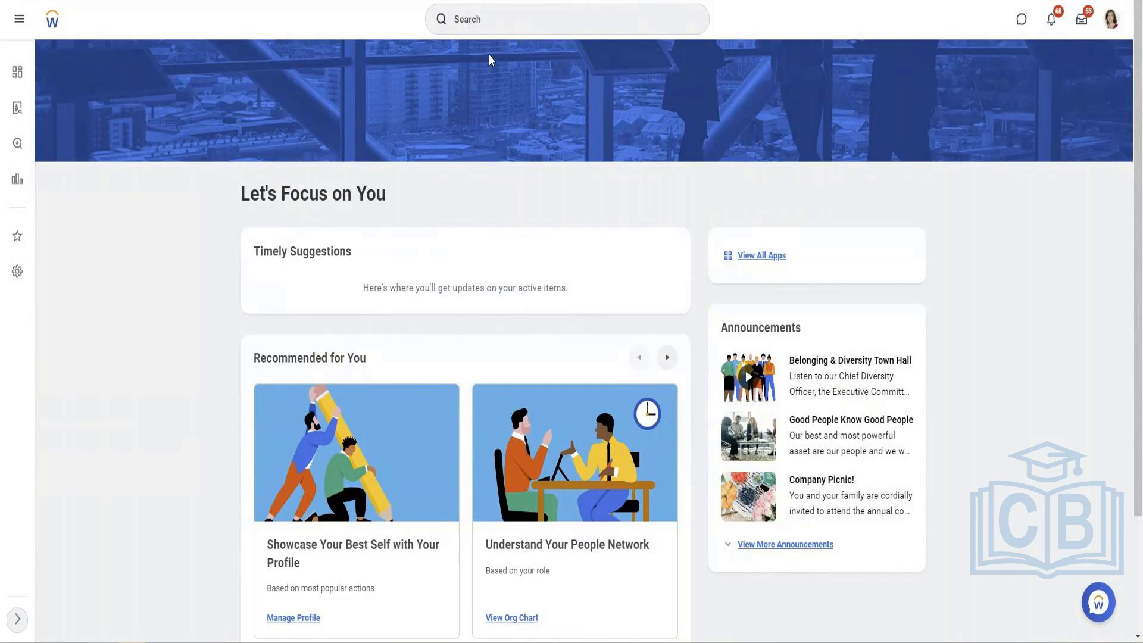
Search for Create Cust Report and open the Create Custom Report task
{"action": "left_click", "coordinate": [515, 19]}
{"action": "type", "text": "Crea"}
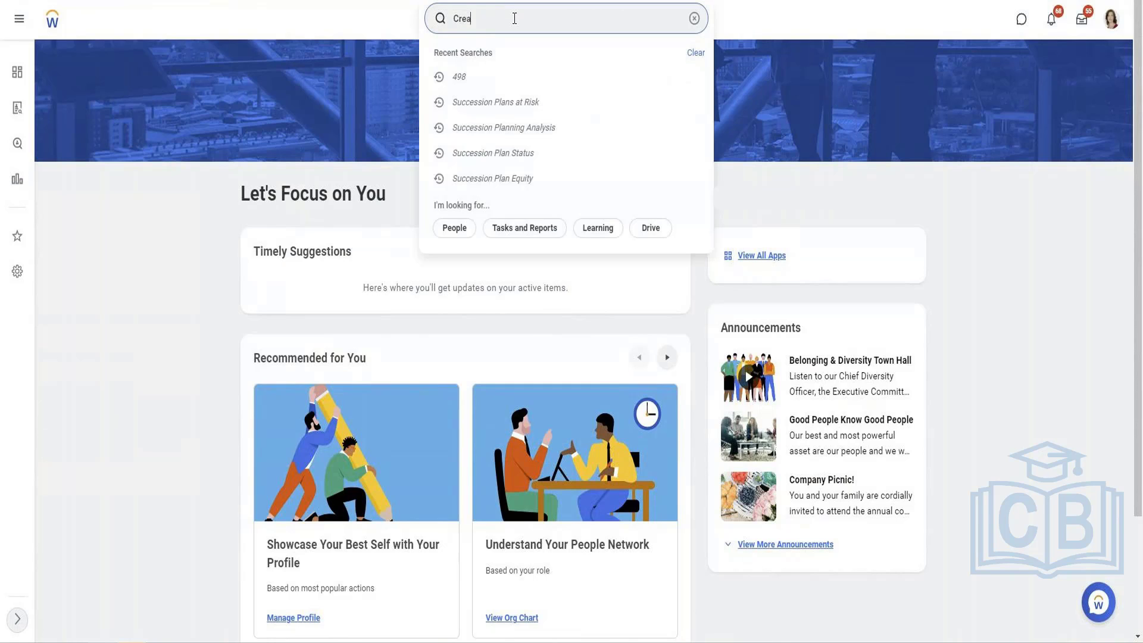
{"action": "type", "text": "te Cust R"}
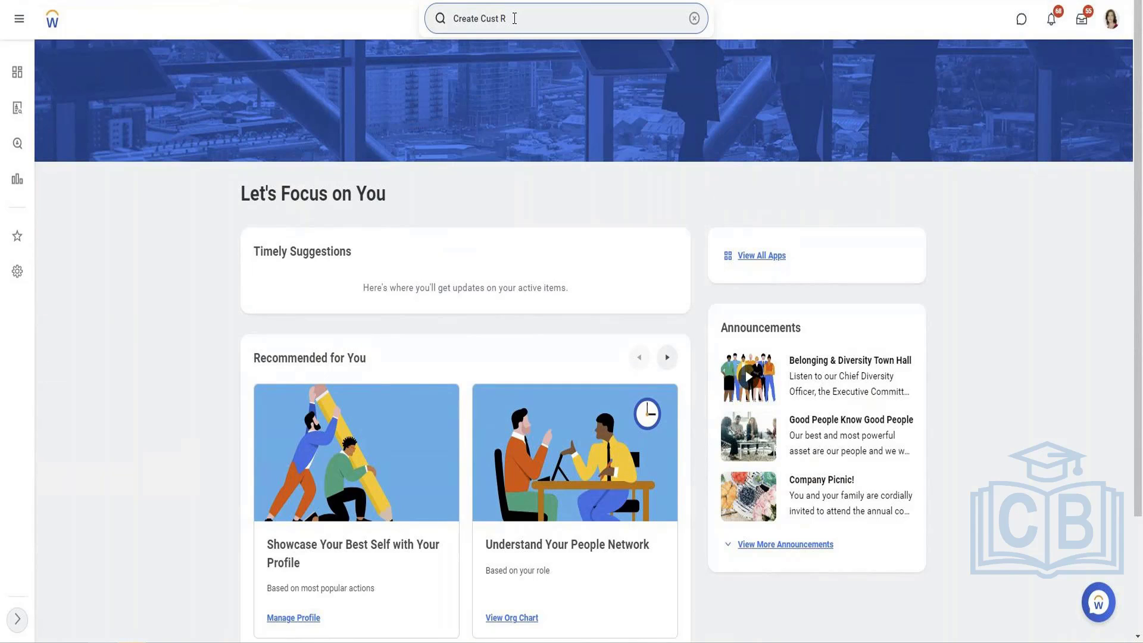
{"action": "type", "text": "eport"}
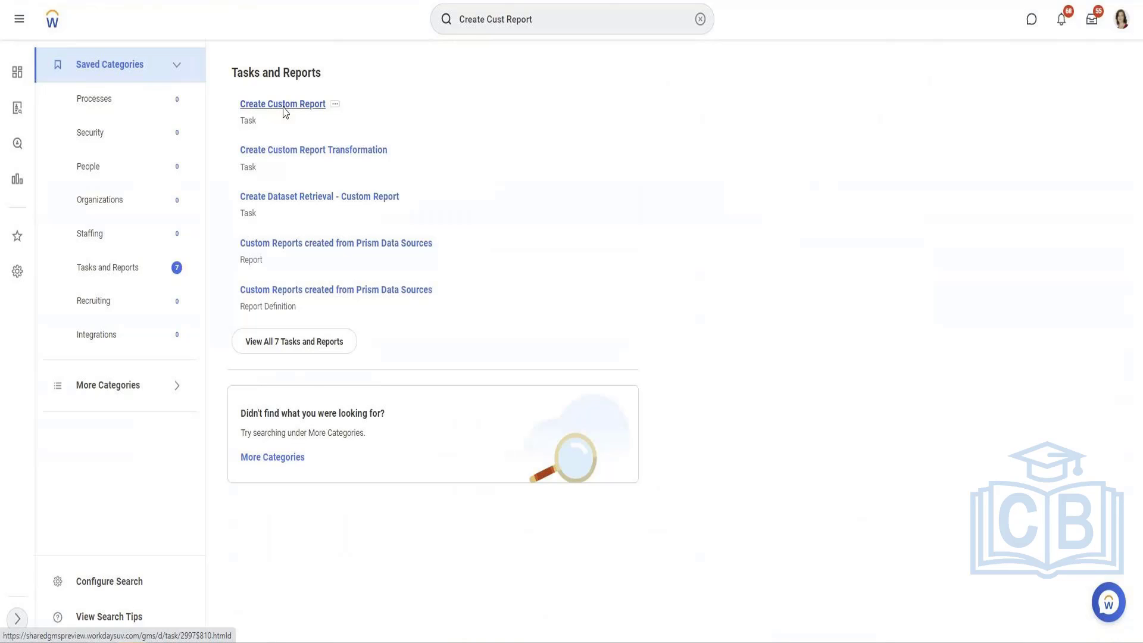
{"action": "left_click", "coordinate": [284, 104]}
Name the report Active Employee Headcount, prefixed with the author's short name in square brackets
{"action": "left_click", "coordinate": [98, 97]}
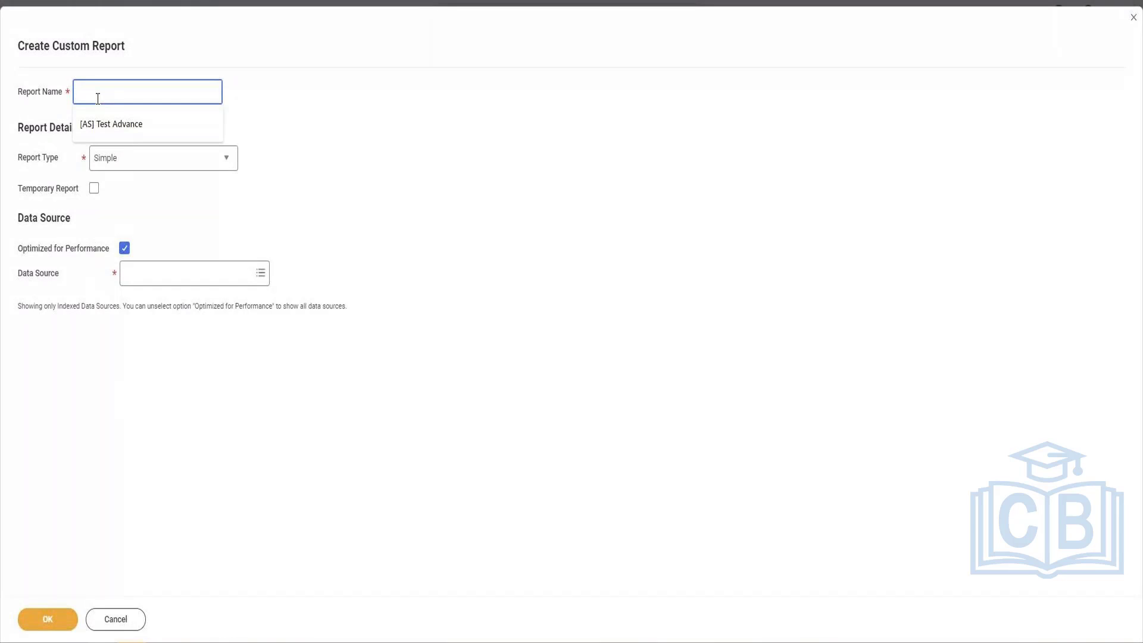
{"action": "type", "text": "[VISH"}
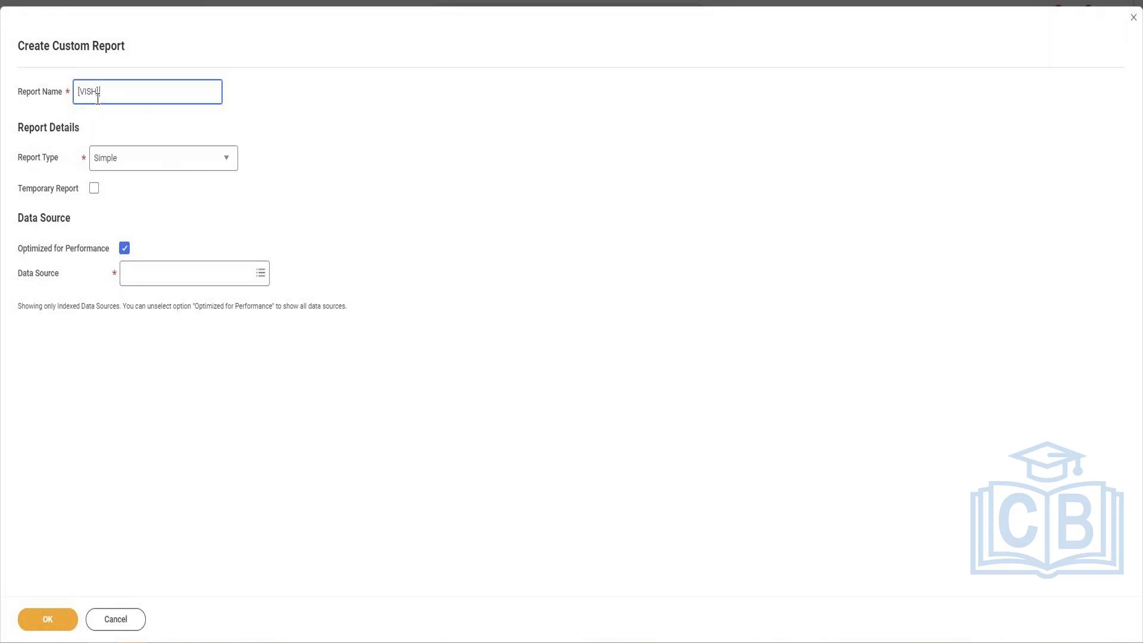
{"action": "type", "text": "]"}
{"action": "type", "text": "Worker"}
{"action": "key", "text": "ctrl+shift+Left"}
{"action": "key", "text": "BackSpace"}
{"action": "type", "text": "Active Employee Headcount"}
Set the report type to Advanced and review the Temporary Report and Enable As Web Service options
{"action": "left_click", "coordinate": [166, 162]}
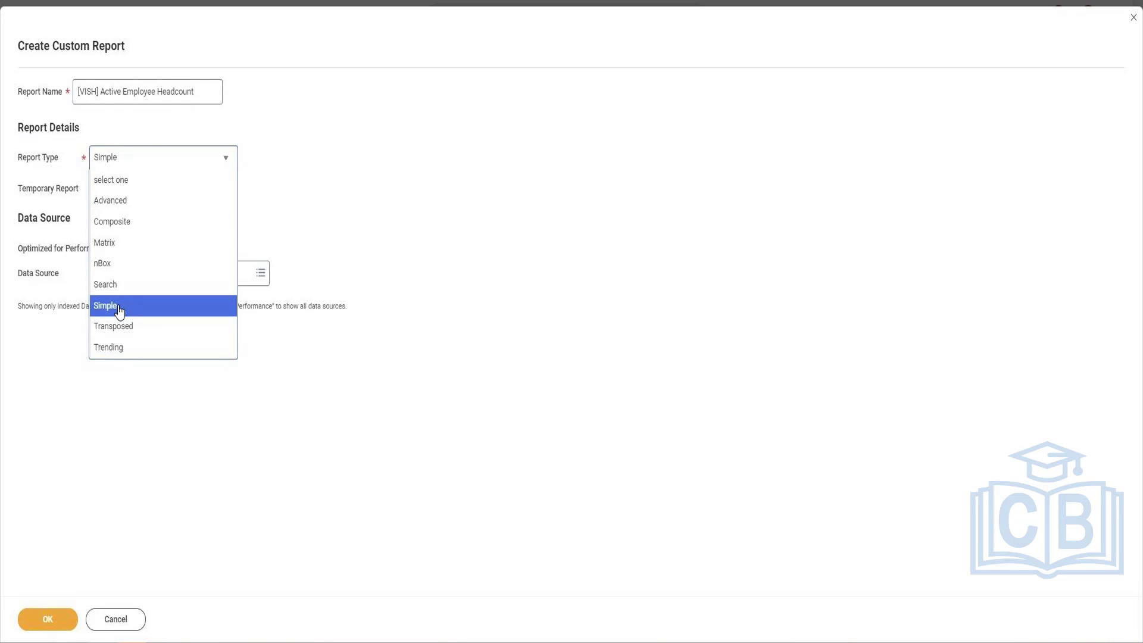
{"action": "left_click", "coordinate": [124, 204]}
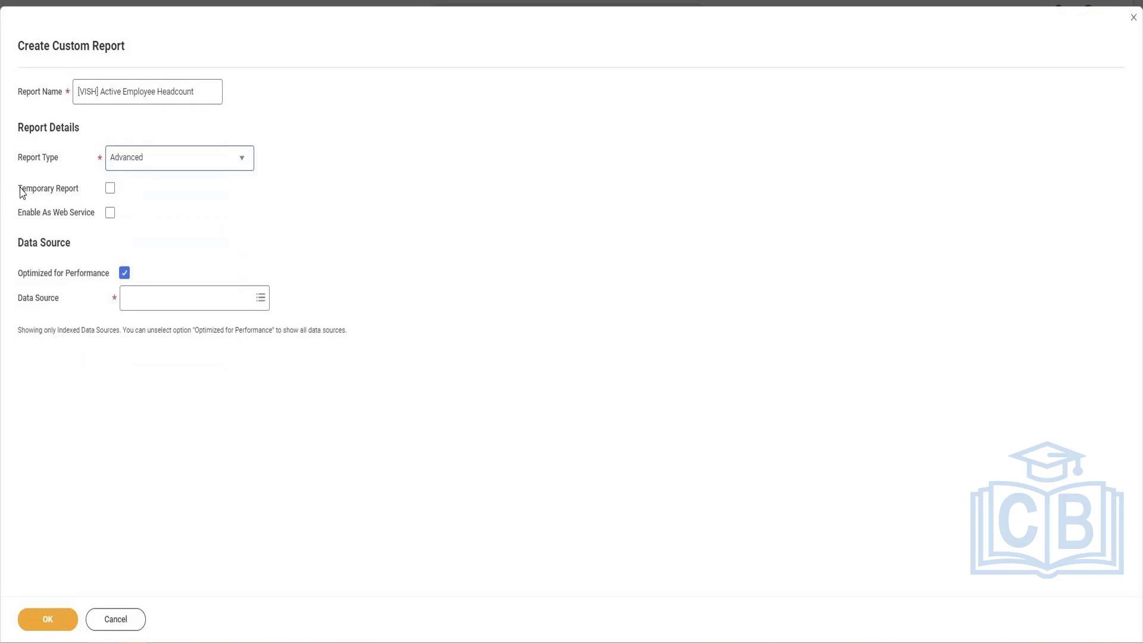
{"action": "left_click_drag", "start_coordinate": [18, 189], "coordinate": [97, 221]}
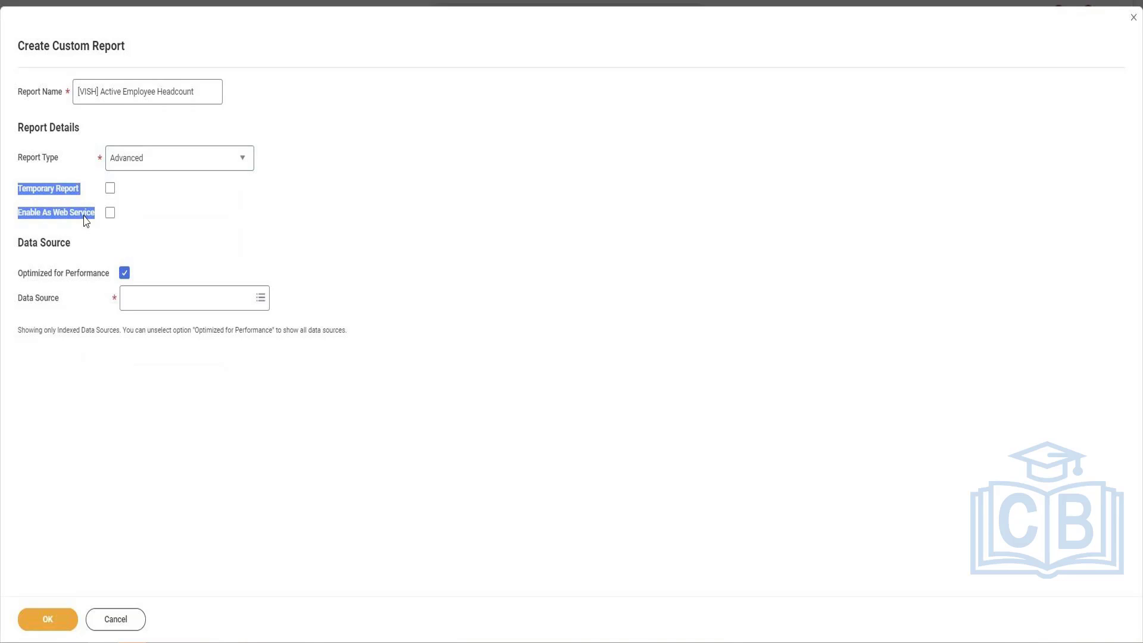
Compare the options offered for the Search and Simple report types, and return the report type to Advanced
{"action": "left_click", "coordinate": [187, 164]}
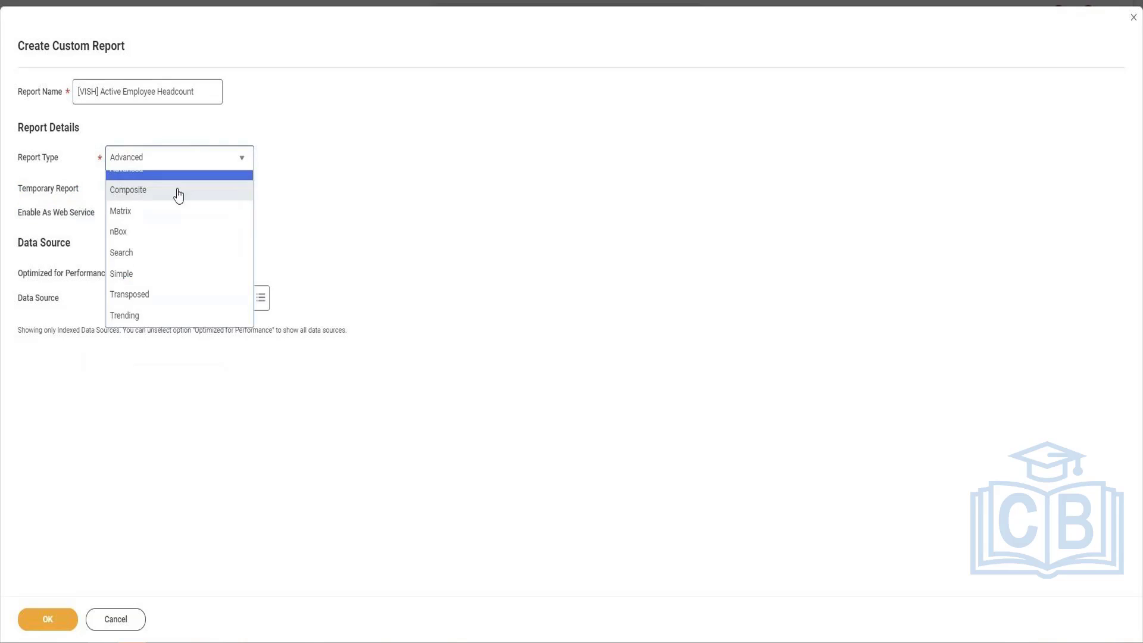
{"action": "left_click", "coordinate": [140, 287]}
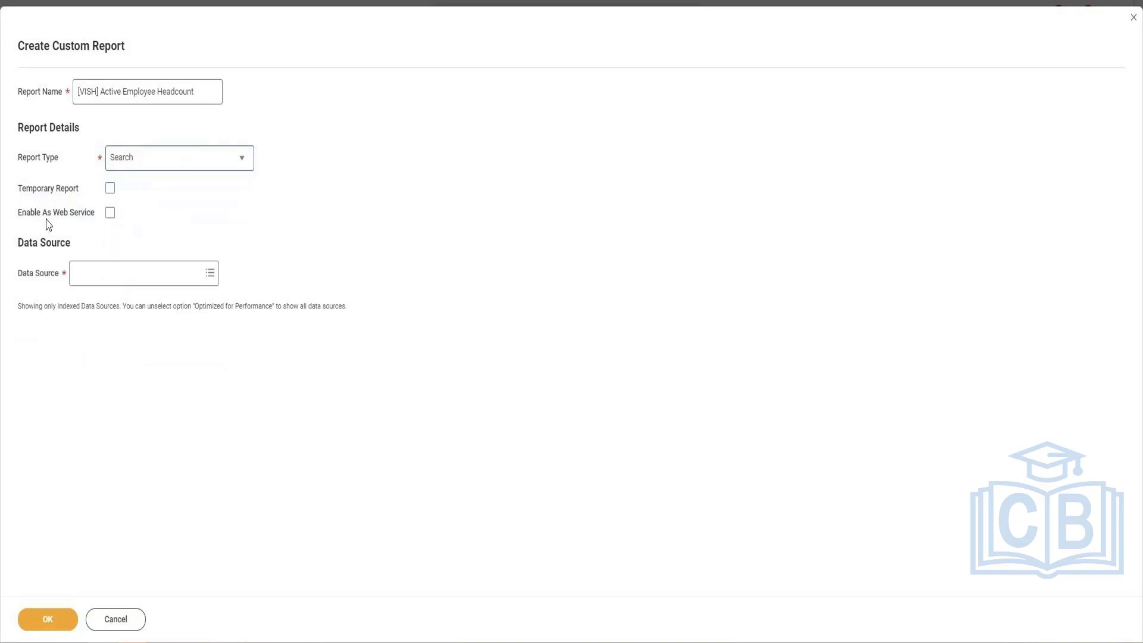
{"action": "left_click", "coordinate": [168, 162]}
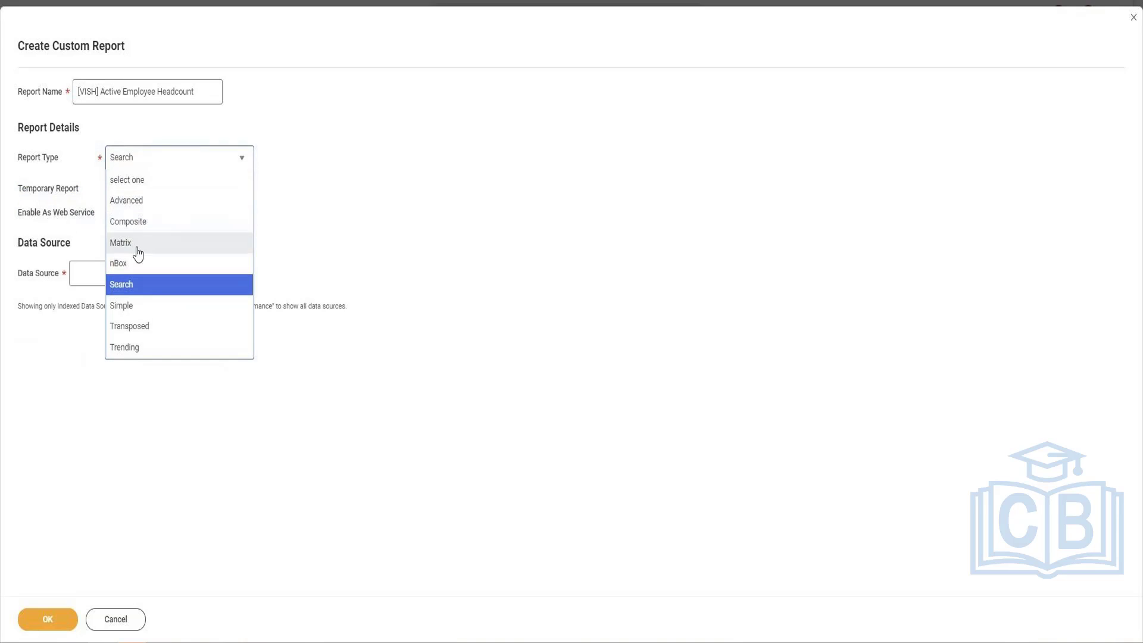
{"action": "left_click", "coordinate": [135, 308]}
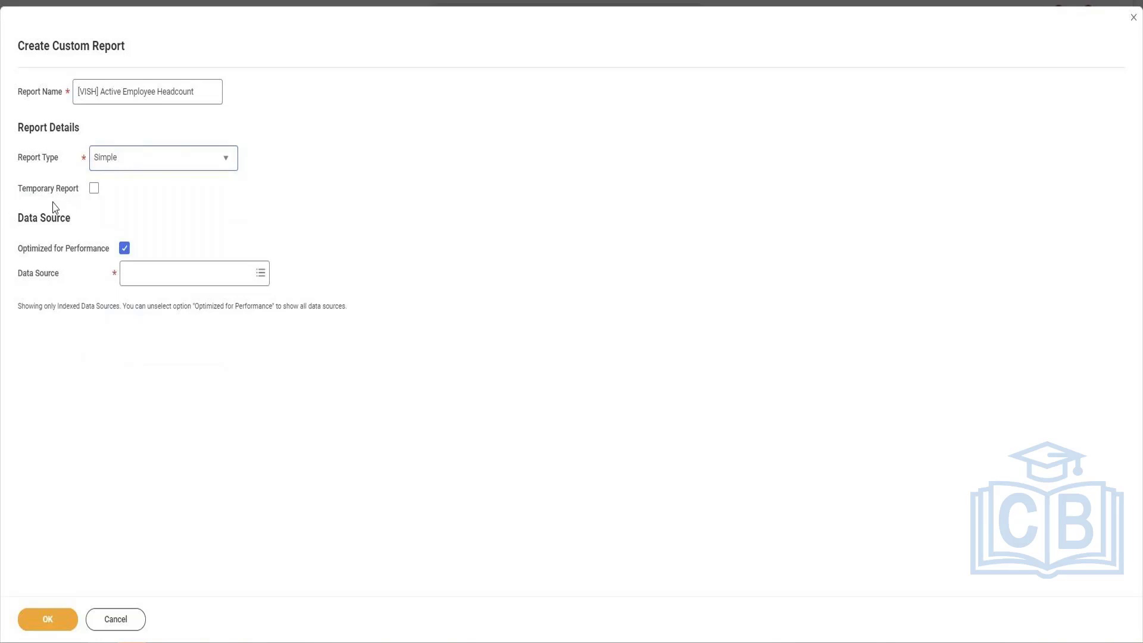
{"action": "left_click", "coordinate": [147, 166]}
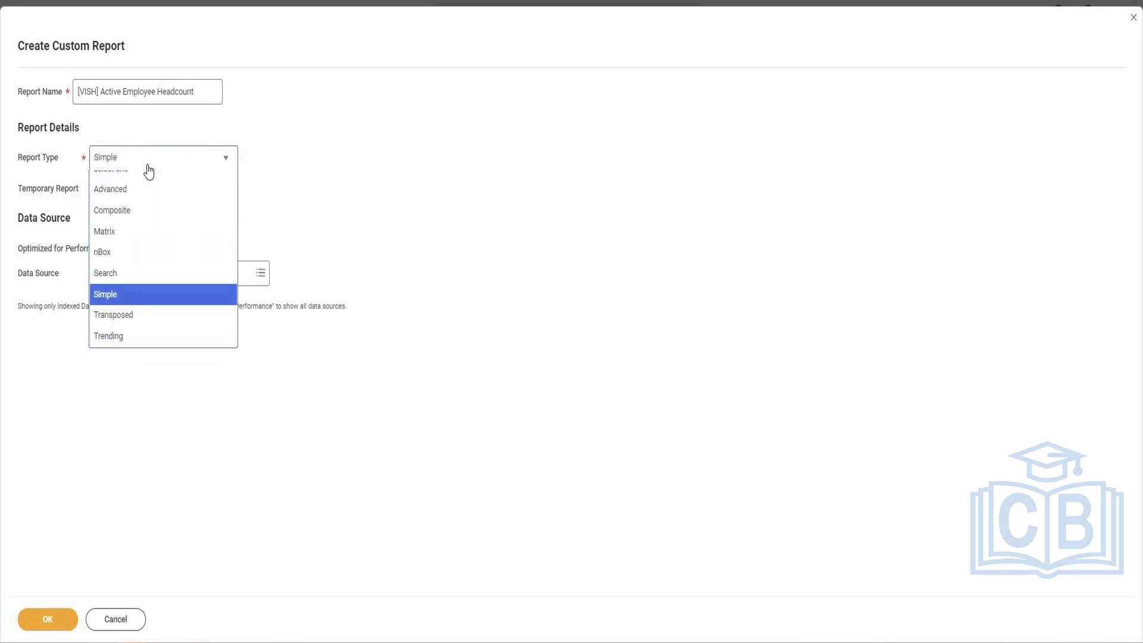
{"action": "left_click", "coordinate": [126, 202]}
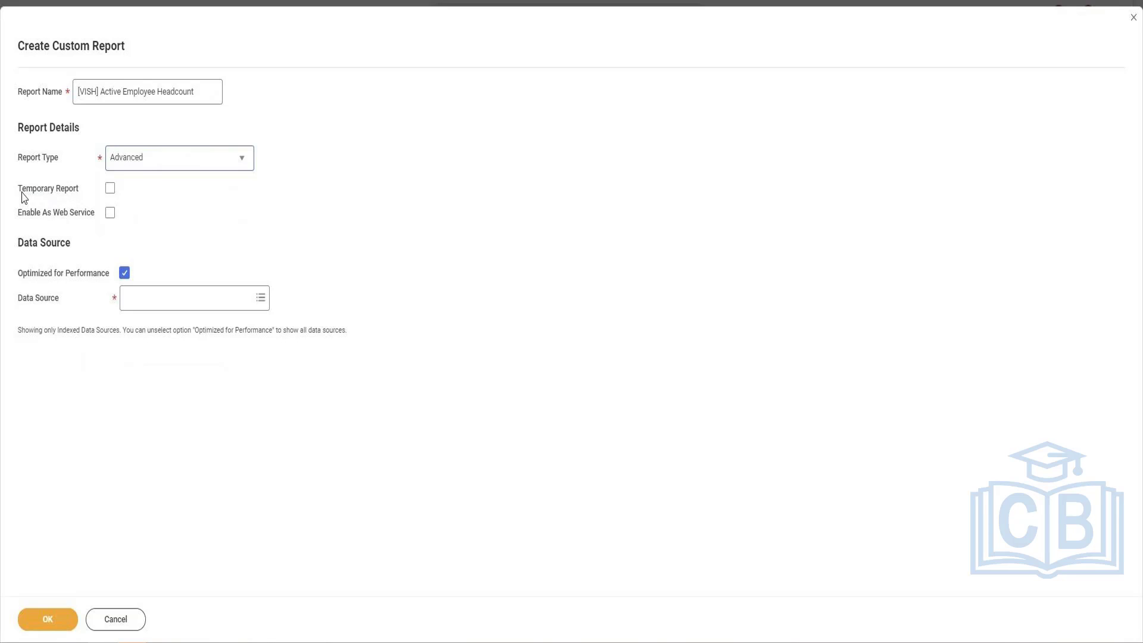
Mark the custom report as a temporary report
{"action": "left_click_drag", "start_coordinate": [20, 192], "coordinate": [77, 195]}
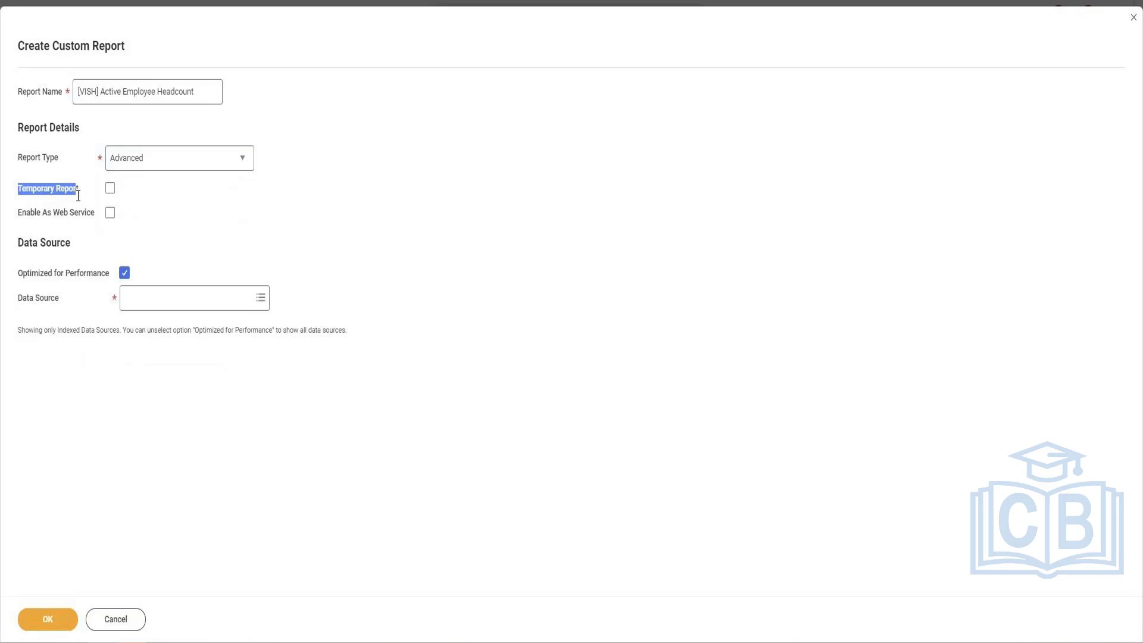
{"action": "mouse_move", "coordinate": [78, 195]}
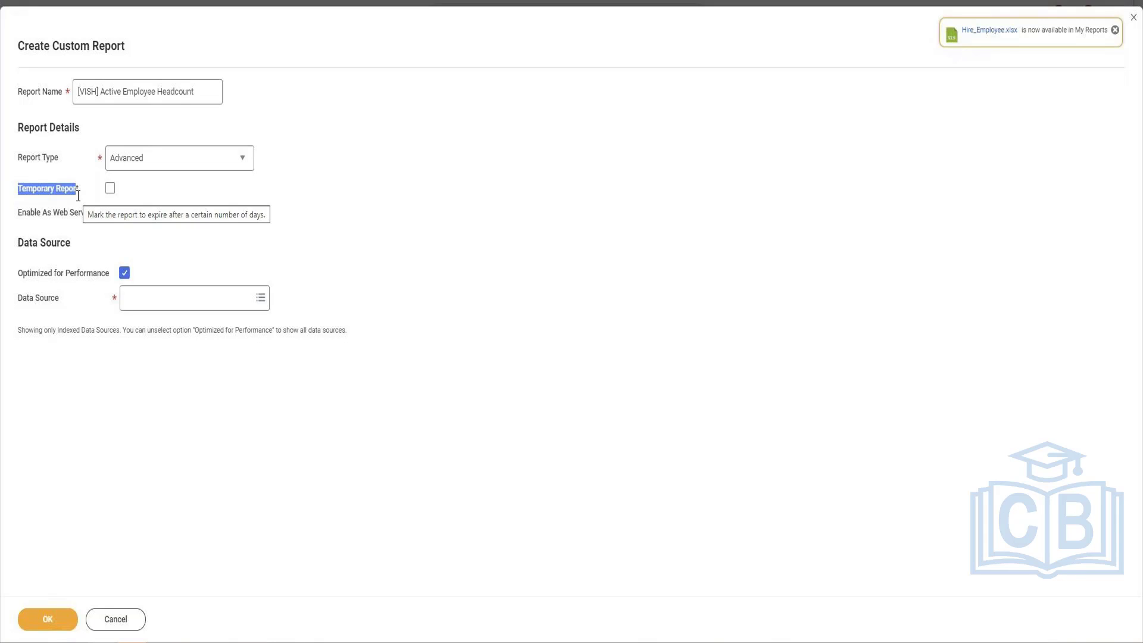
{"action": "left_click", "coordinate": [110, 189]}
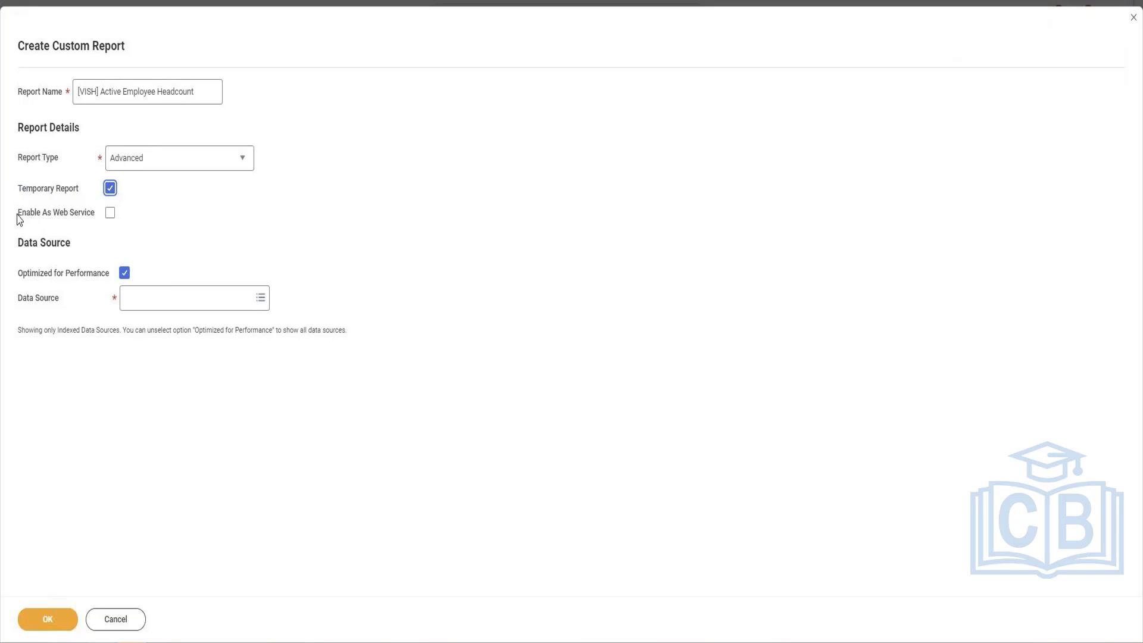
{"action": "left_click_drag", "start_coordinate": [17, 213], "coordinate": [55, 222]}
{"action": "left_click", "coordinate": [369, 284]}
Browse the indexed data sources by category and in the complete list
{"action": "mouse_move", "coordinate": [67, 279]}
{"action": "left_click", "coordinate": [182, 298]}
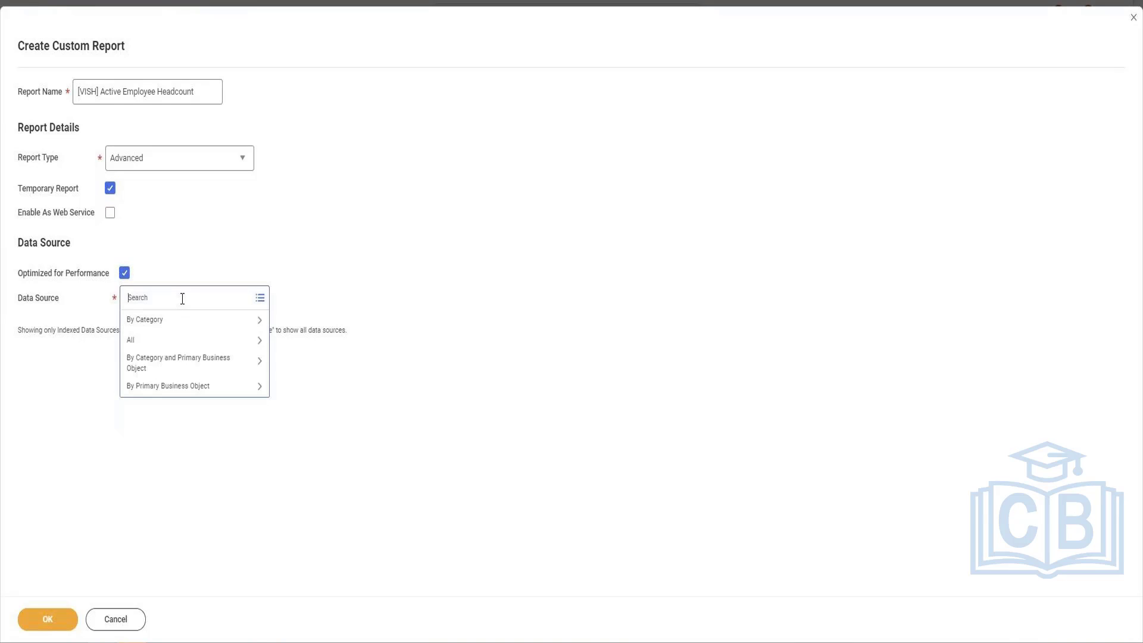
{"action": "left_click", "coordinate": [181, 320]}
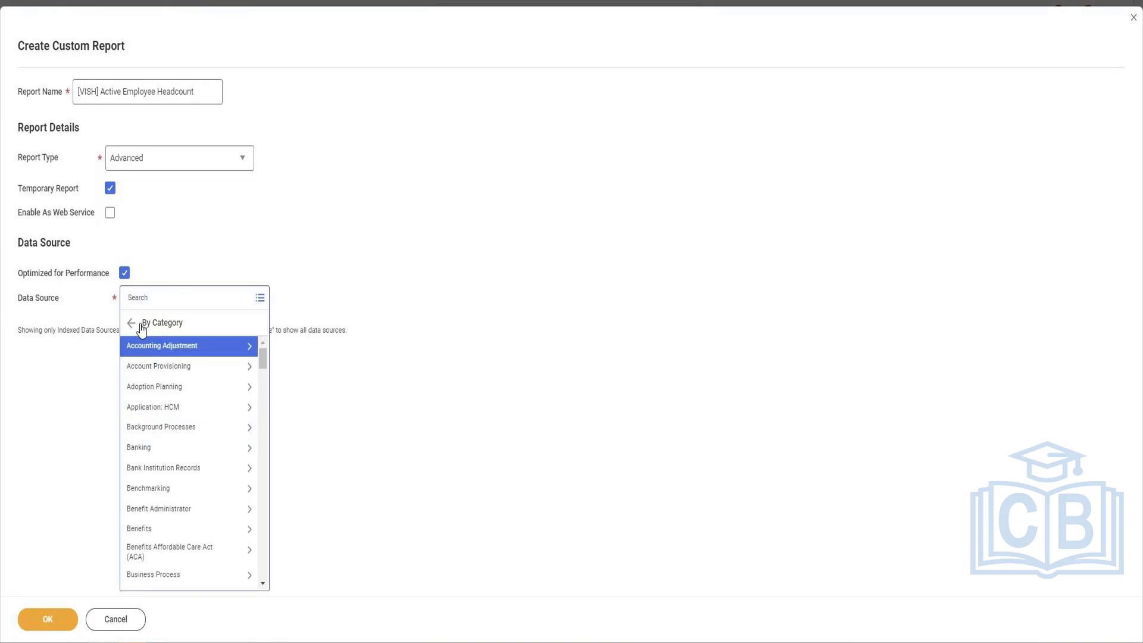
{"action": "left_click", "coordinate": [132, 324]}
{"action": "left_click", "coordinate": [154, 351]}
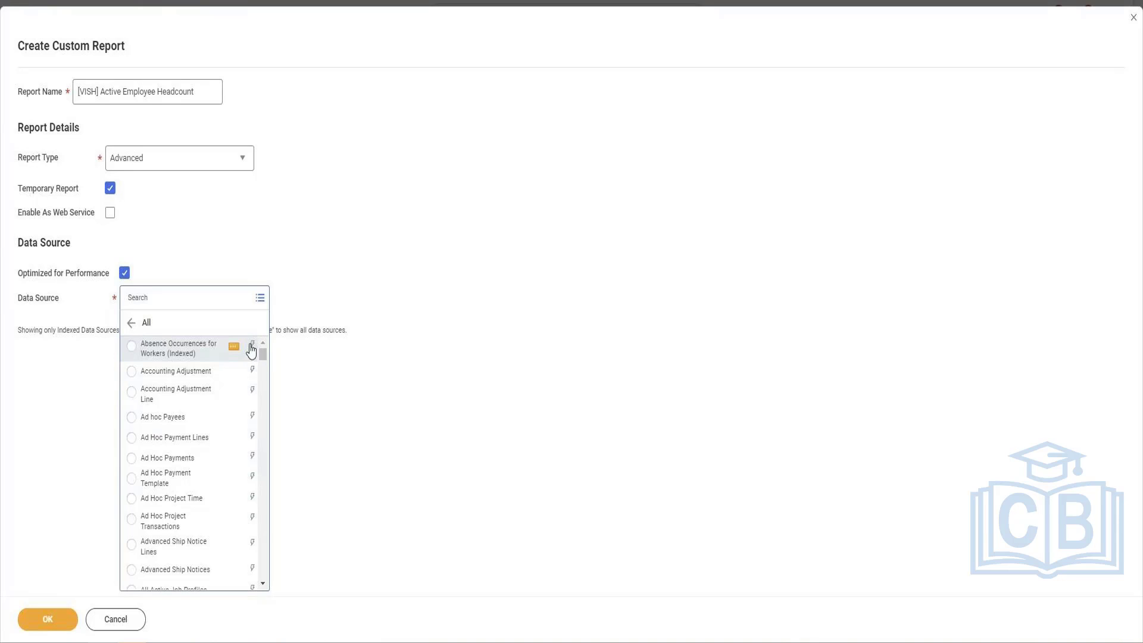
{"action": "scroll", "coordinate": [244, 415], "scroll_direction": "down", "scroll_amount": 4}
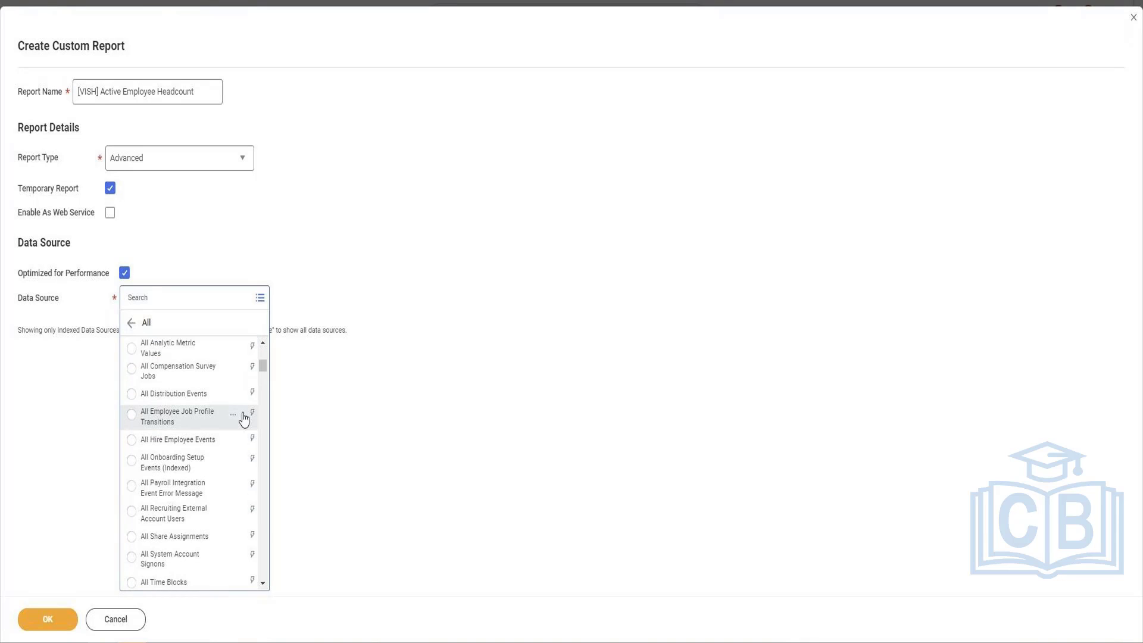
{"action": "scroll", "coordinate": [242, 414], "scroll_direction": "up", "scroll_amount": 4}
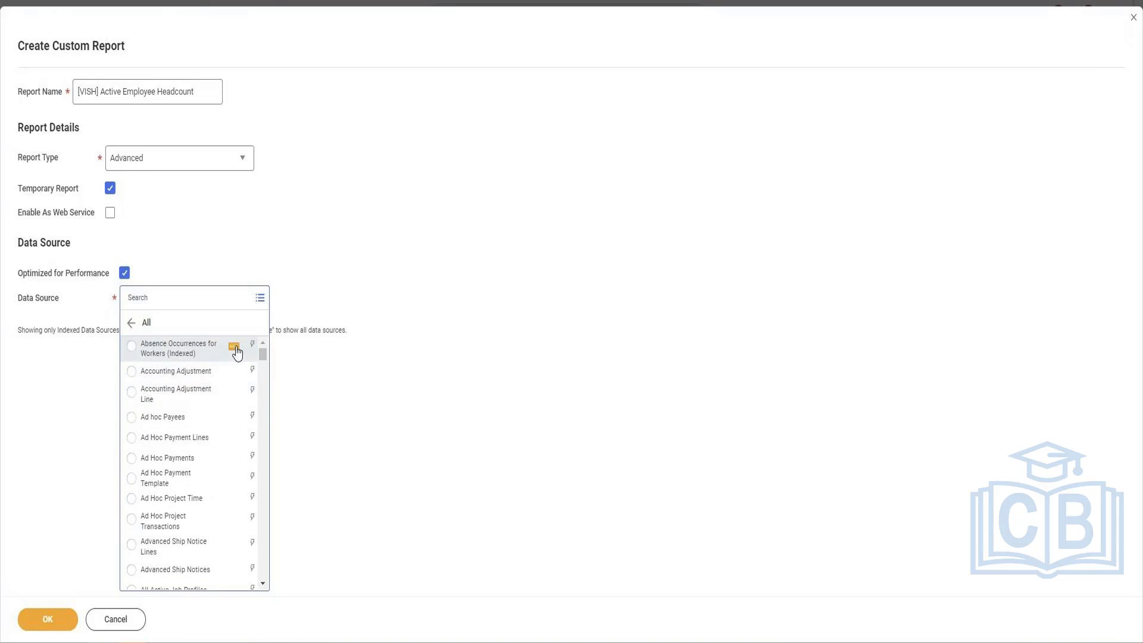
Examine the ownership and description of the Absence Occurrences for Workers (Indexed) data source, and close its details
{"action": "left_click", "coordinate": [234, 348]}
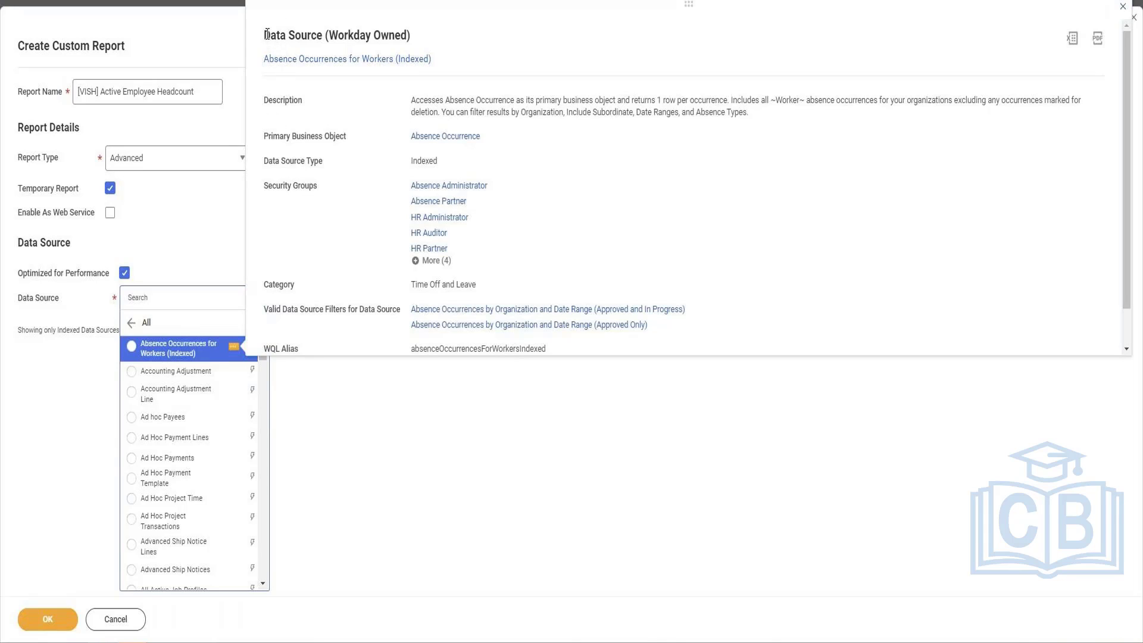
{"action": "left_click_drag", "start_coordinate": [264, 36], "coordinate": [424, 40]}
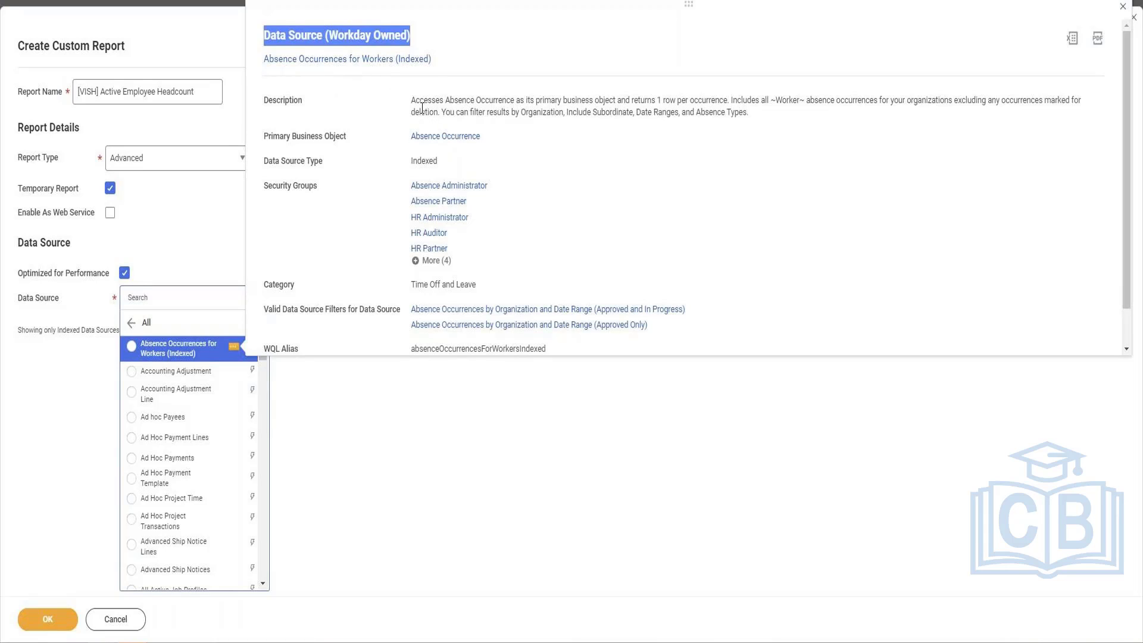
{"action": "left_click_drag", "start_coordinate": [411, 101], "coordinate": [738, 112]}
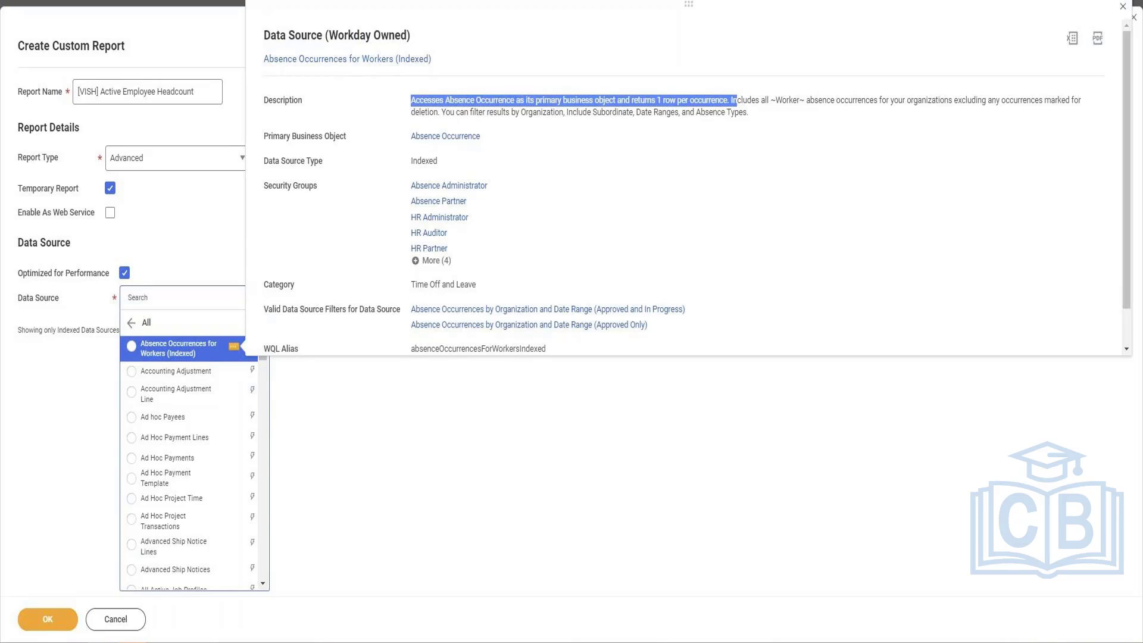
{"action": "left_click", "coordinate": [147, 261]}
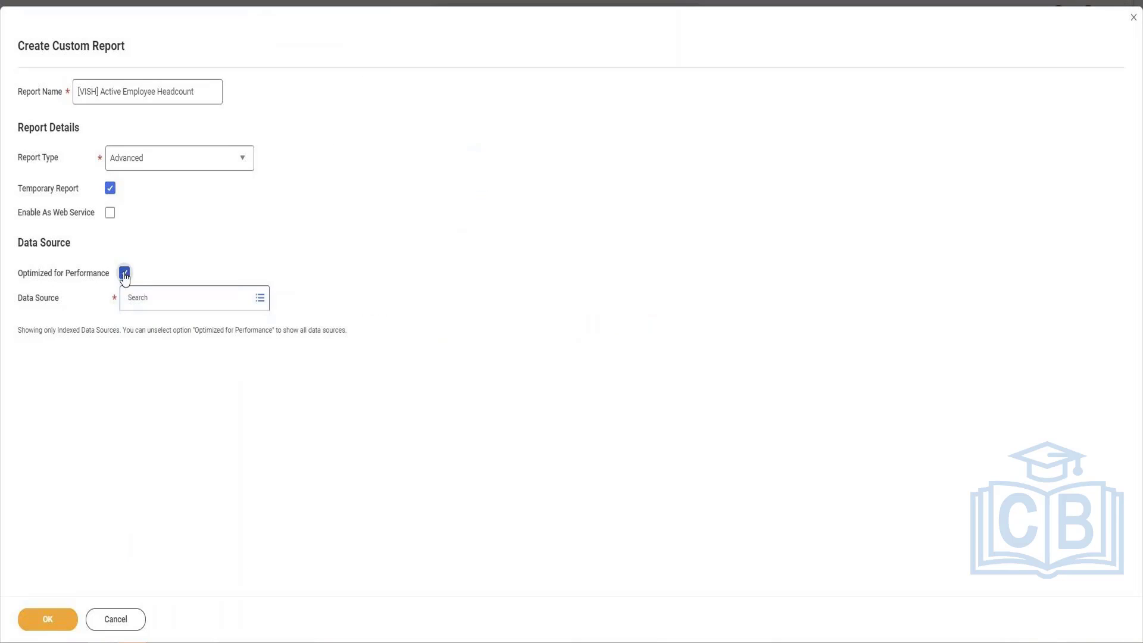
Turn off Optimized for Performance and search the data sources for All Active emp
{"action": "left_click", "coordinate": [123, 273]}
{"action": "left_click", "coordinate": [176, 309]}
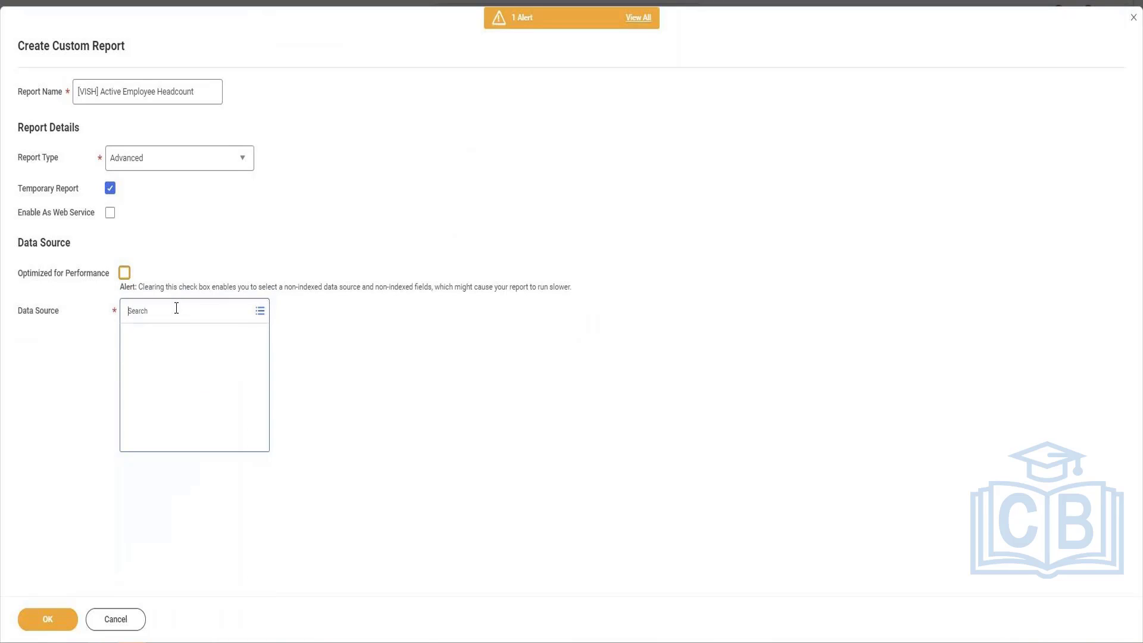
{"action": "type", "text": "Al"}
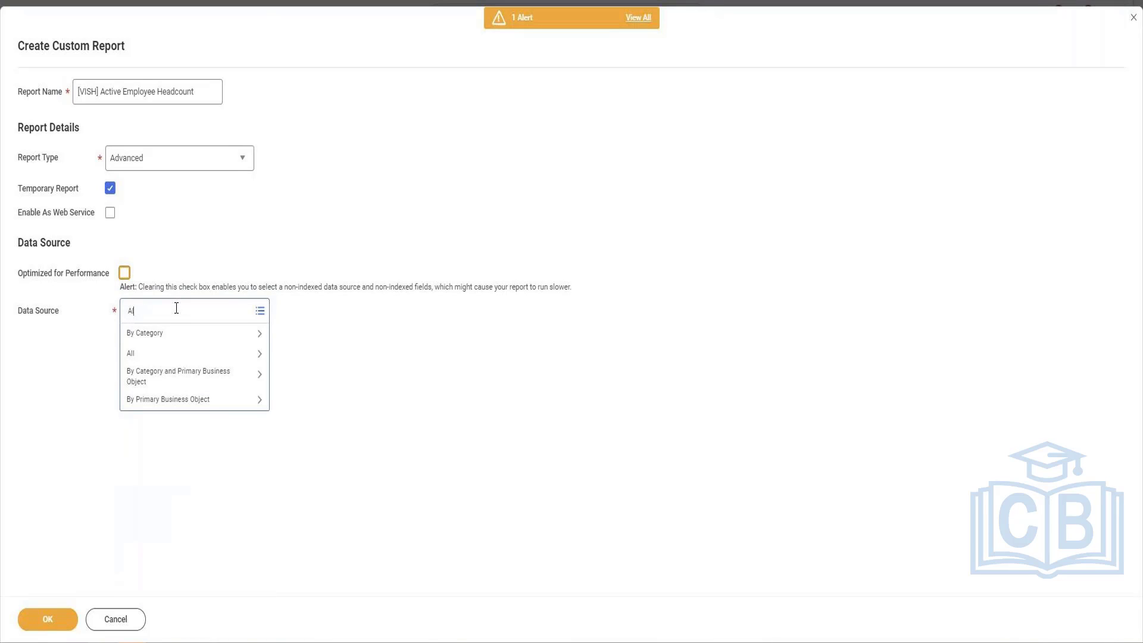
{"action": "type", "text": "l Active emp"}
{"action": "key", "text": "Return"}
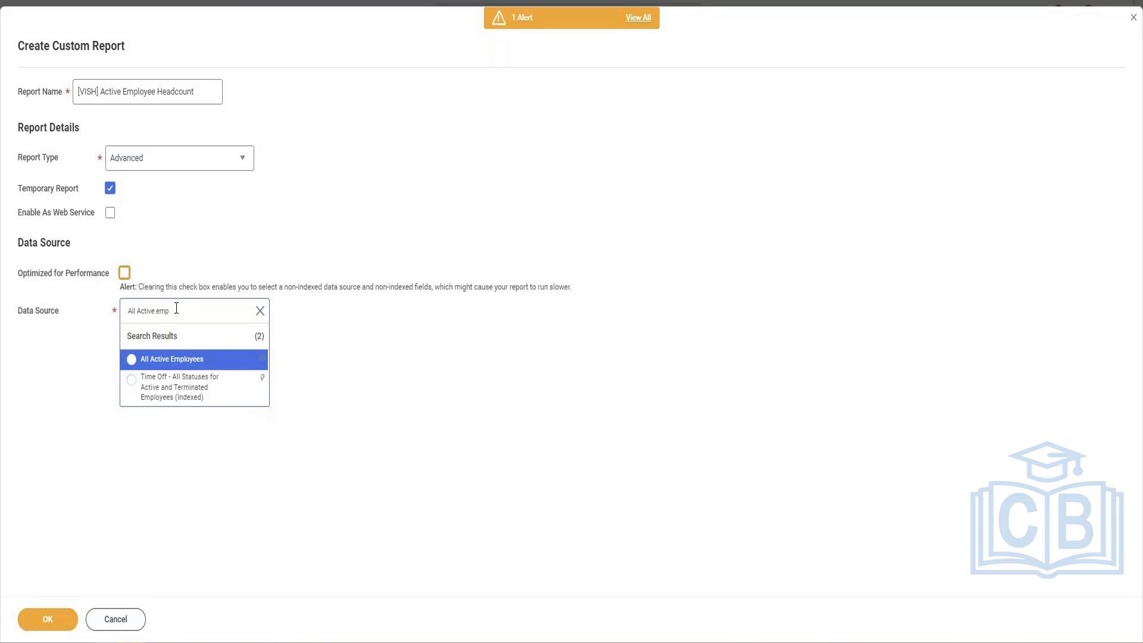
Search the data sources for WORKER and look through the matching entries
{"action": "triple_click", "coordinate": [143, 313]}
{"action": "type", "text": "WORKER"}
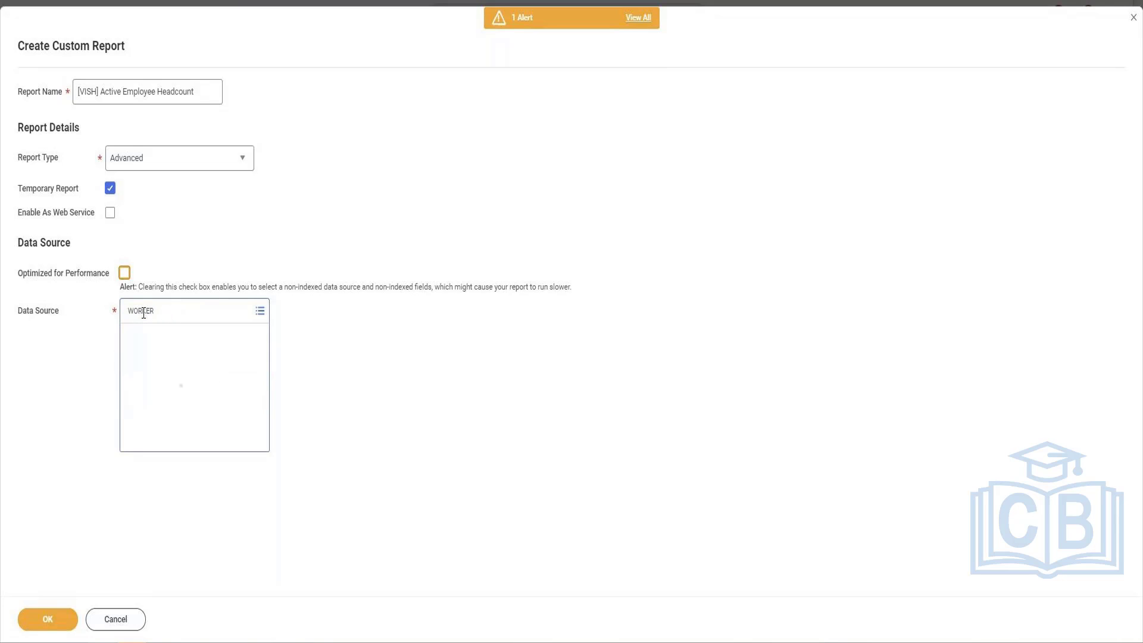
{"action": "key", "text": "Return"}
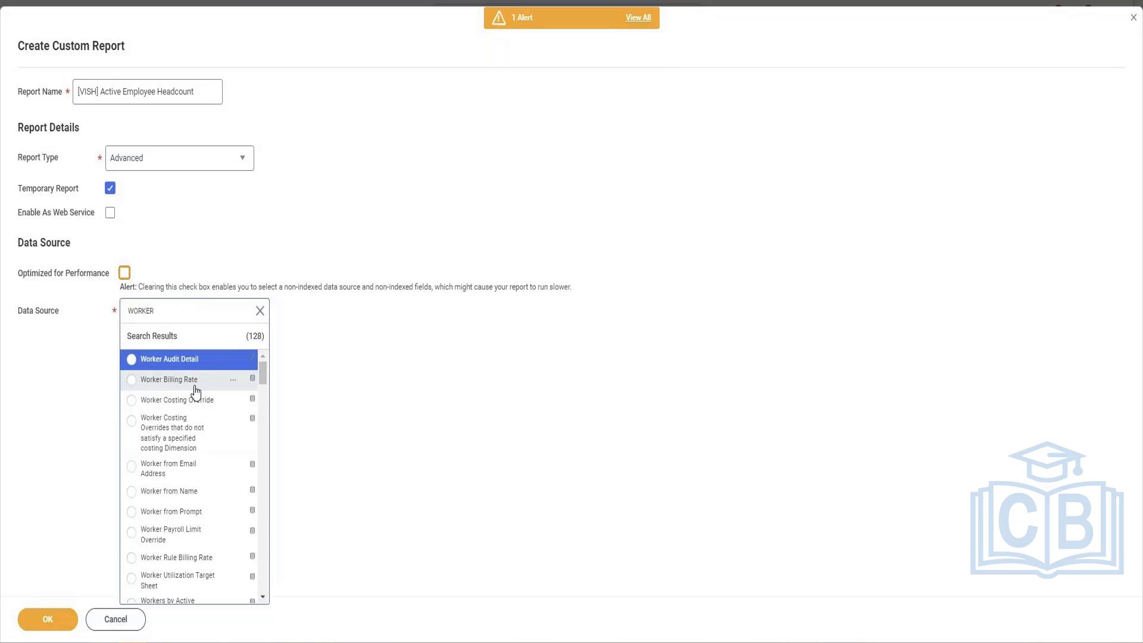
{"action": "scroll", "coordinate": [207, 412], "scroll_direction": "down", "scroll_amount": 10}
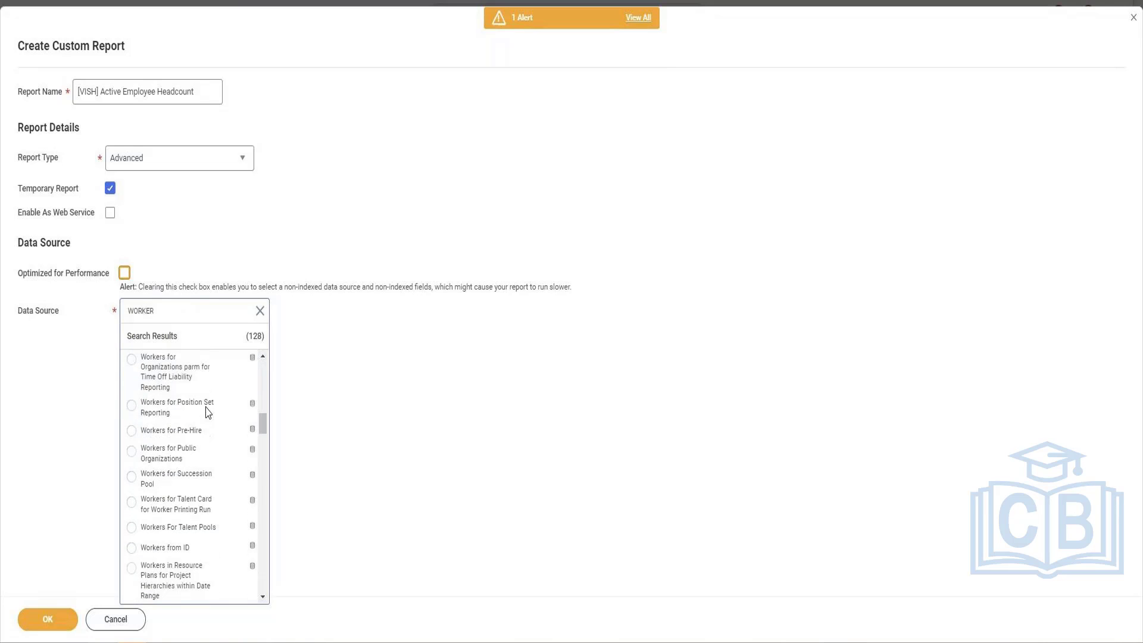
{"action": "scroll", "coordinate": [207, 412], "scroll_direction": "down", "scroll_amount": 5}
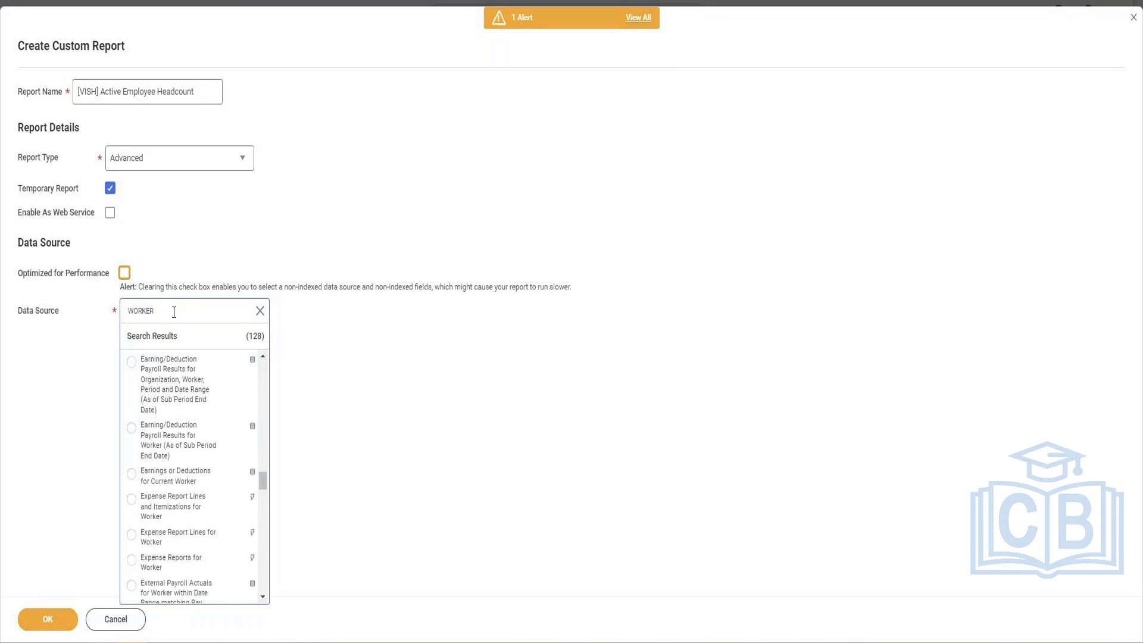
Search the data sources for WORKER all and examine the details of the All Workers data source
{"action": "type", "text": "all"}
{"action": "key", "text": "Return"}
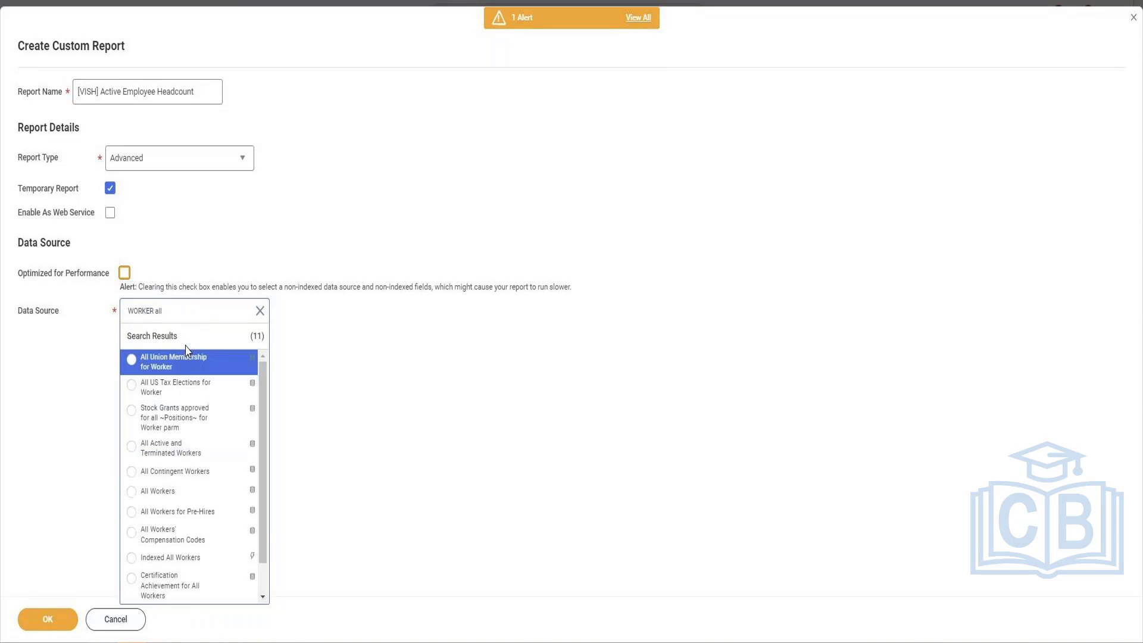
{"action": "scroll", "coordinate": [232, 393], "scroll_direction": "down", "scroll_amount": 1}
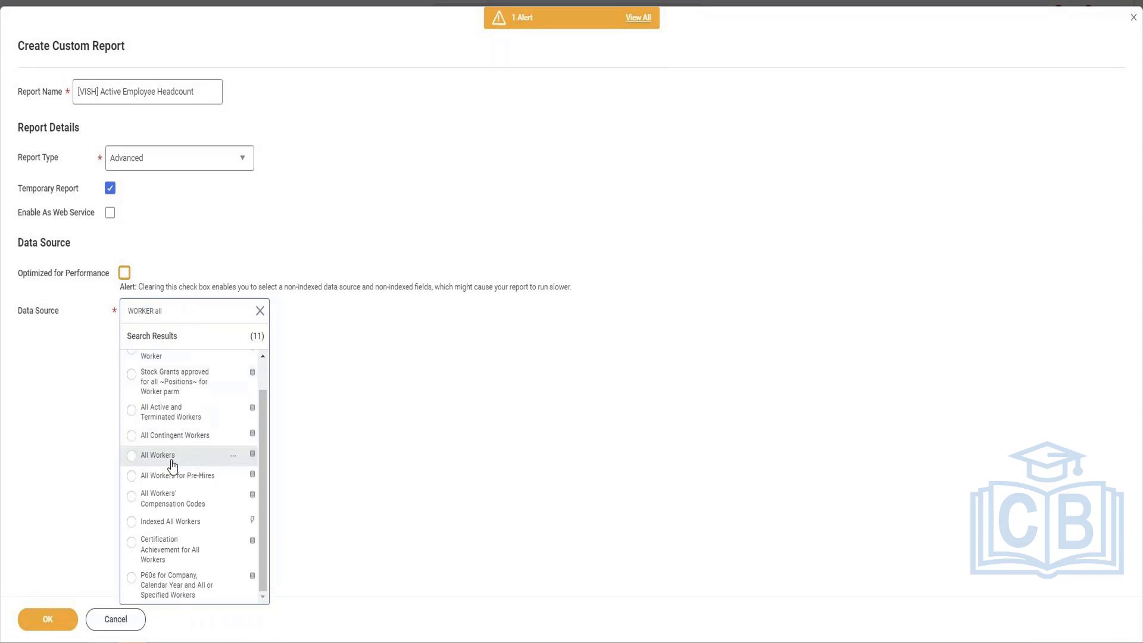
{"action": "left_click", "coordinate": [232, 456]}
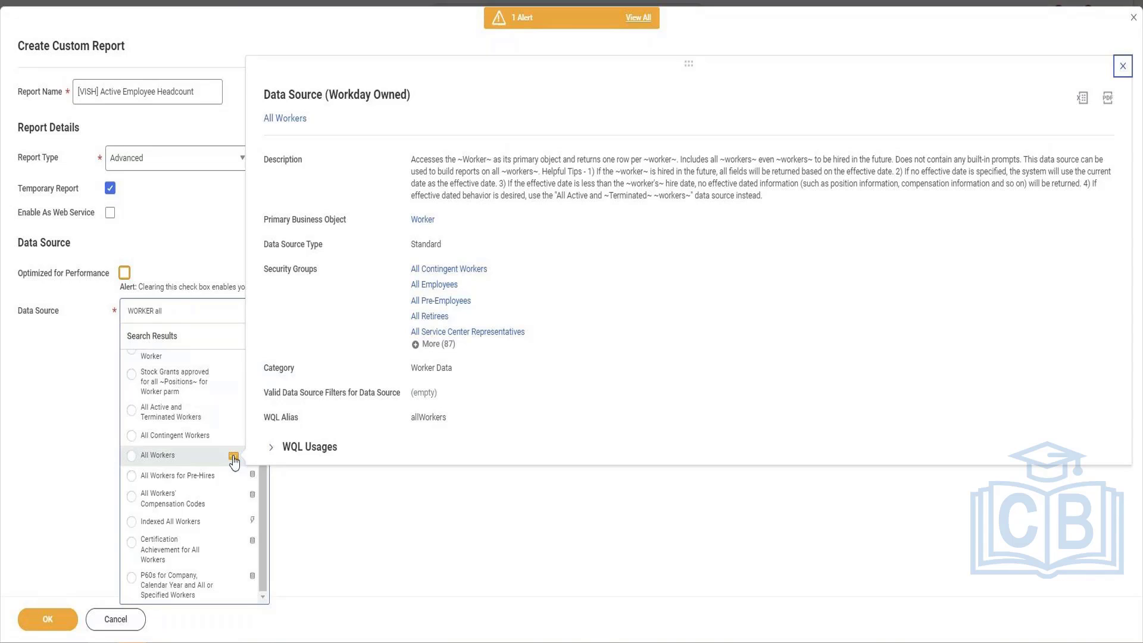
Close the All Workers details and search the data sources for all active employee
{"action": "left_click", "coordinate": [190, 317]}
{"action": "left_click", "coordinate": [189, 316]}
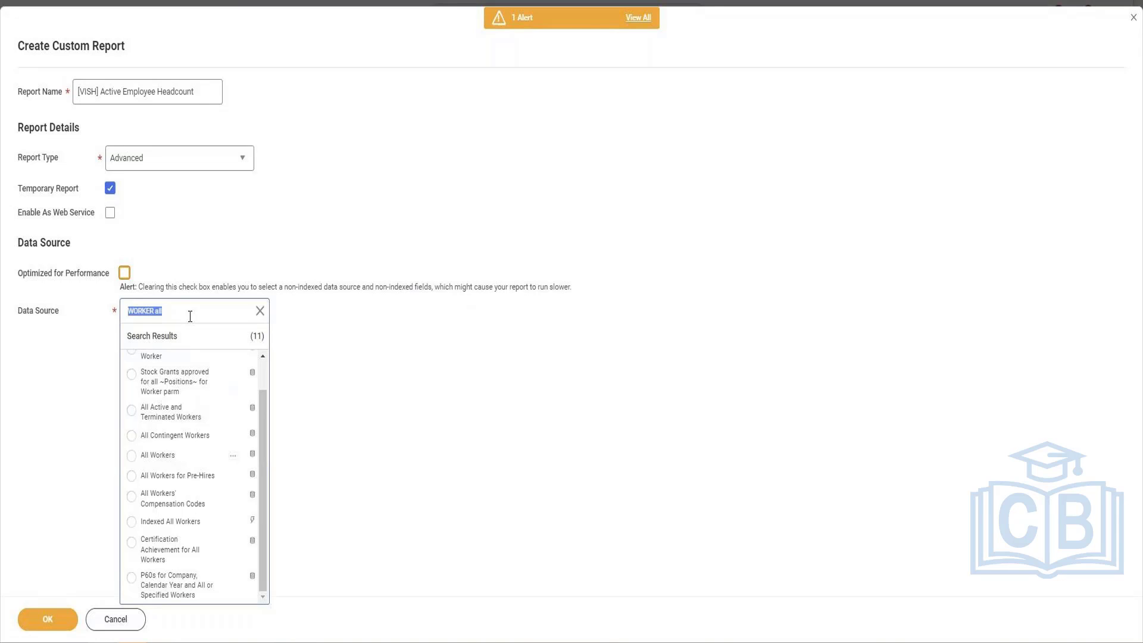
{"action": "type", "text": "all active employee"}
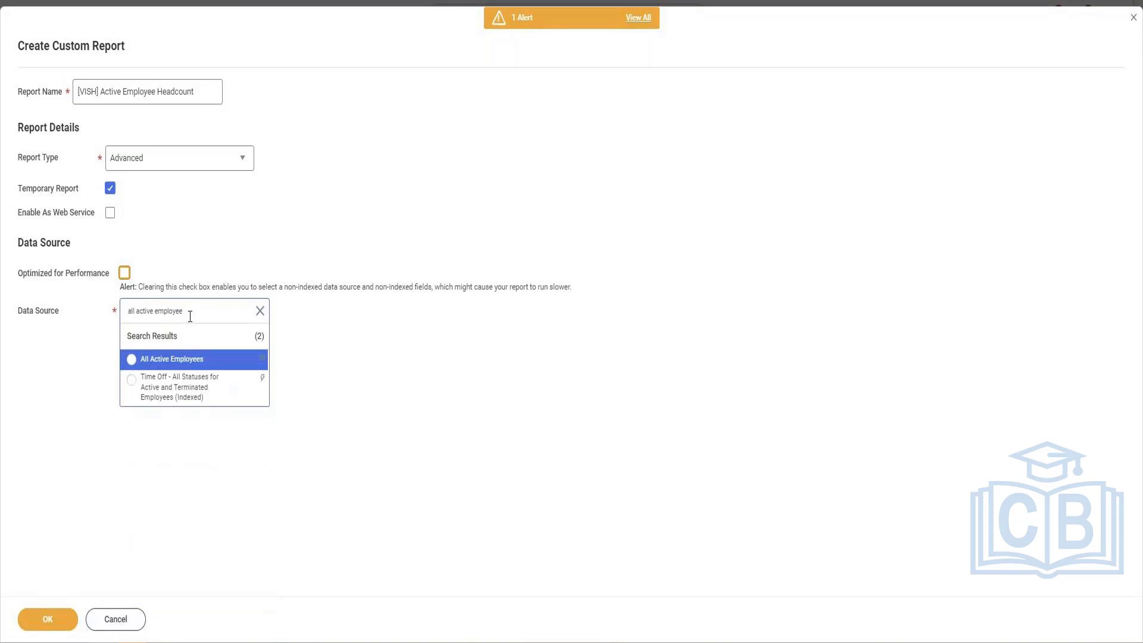
Search the data sources for active terminate and examine the description of All Active and Terminated Workers
{"action": "triple_click", "coordinate": [149, 309]}
{"action": "double_click", "coordinate": [135, 310]}
{"action": "key", "text": "Delete"}
{"action": "key", "text": "Delete"}
{"action": "type", "text": "terminate"}
{"action": "key", "text": "ctrl+Delete"}
{"action": "key", "text": "Return"}
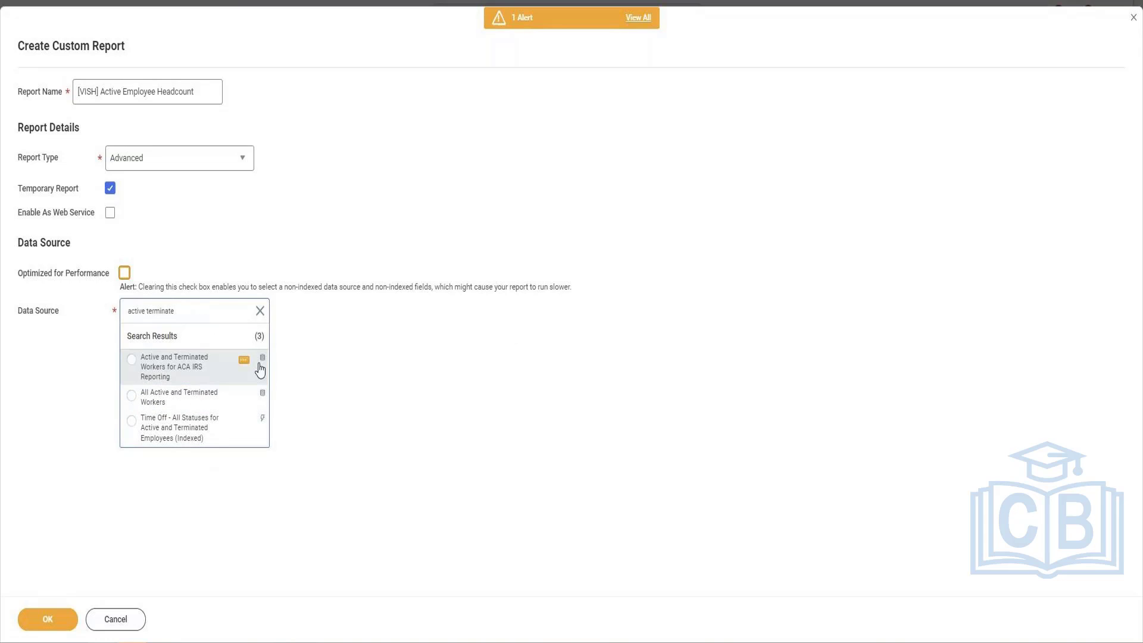
{"action": "left_click", "coordinate": [244, 397]}
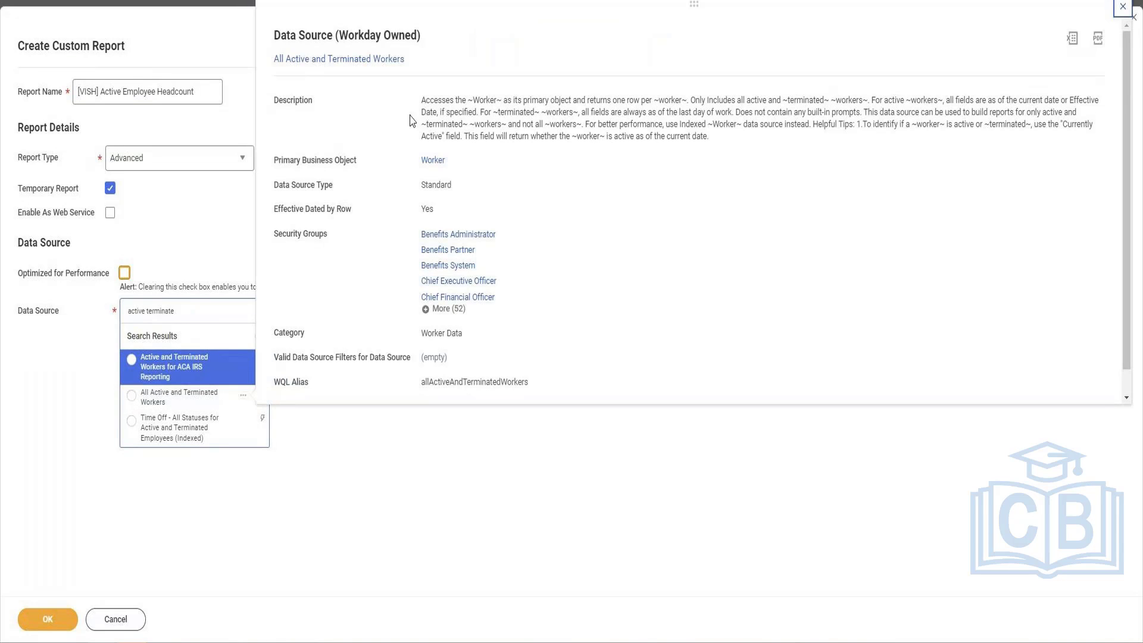
{"action": "left_click_drag", "start_coordinate": [424, 100], "coordinate": [1100, 138]}
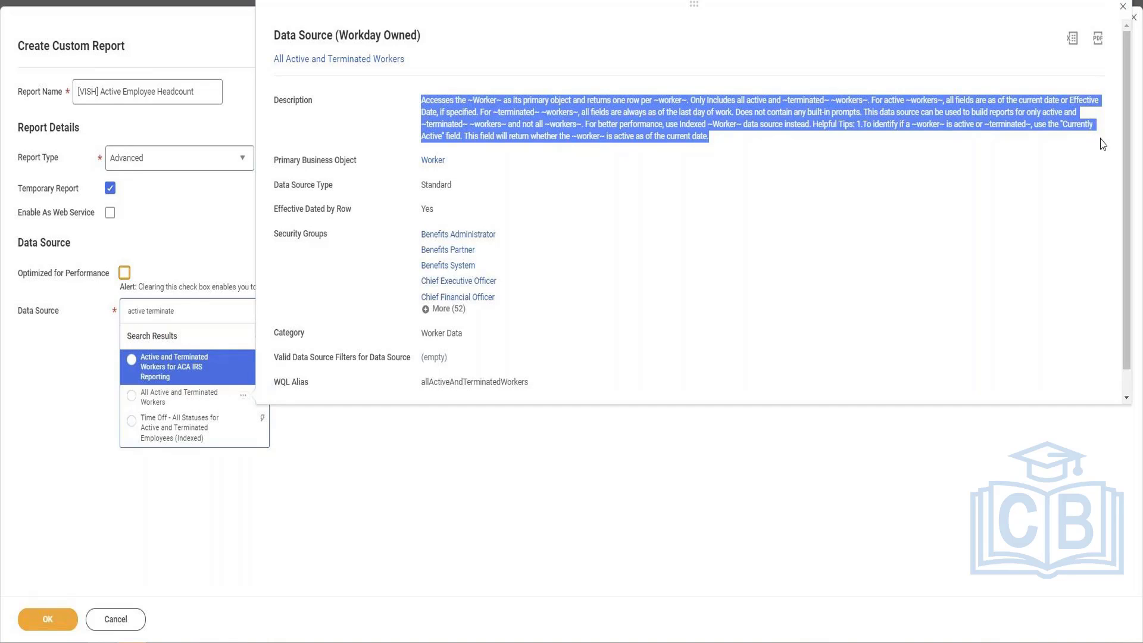
Search the data sources for active employee and examine the description of All Active Employees
{"action": "left_click", "coordinate": [172, 315]}
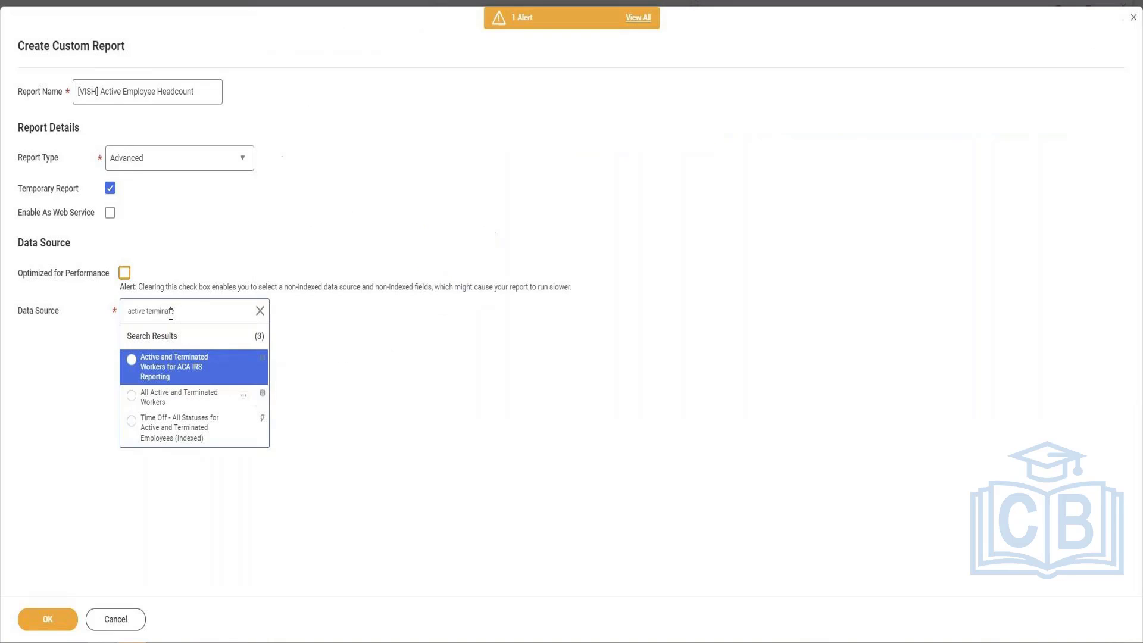
{"action": "double_click", "coordinate": [171, 315]}
{"action": "type", "text": "employee"}
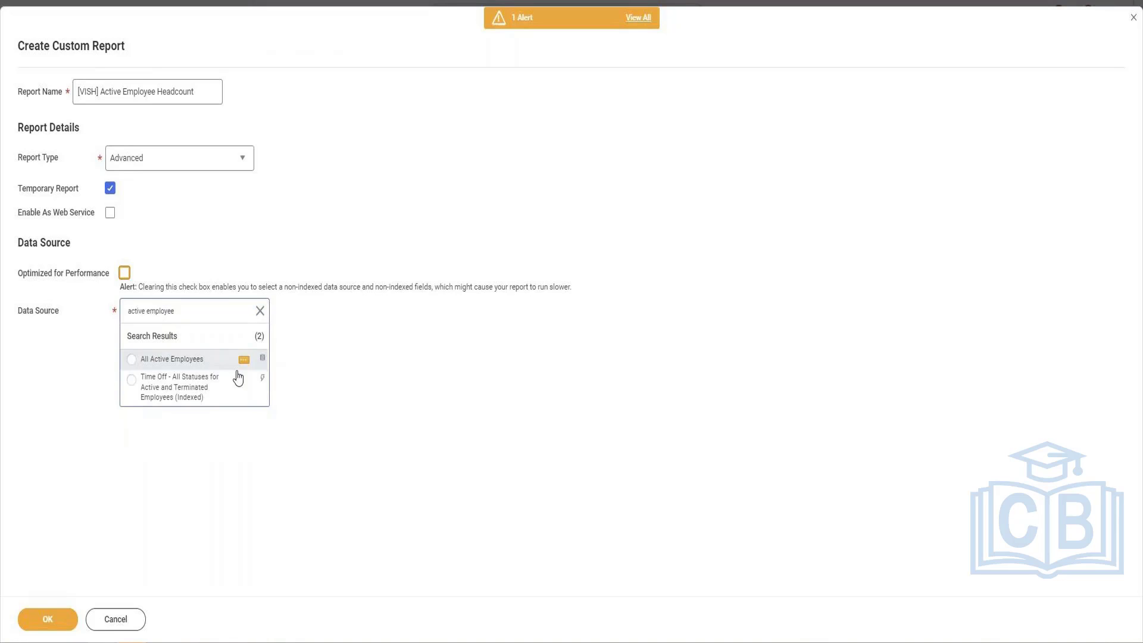
{"action": "mouse_move", "coordinate": [245, 368]}
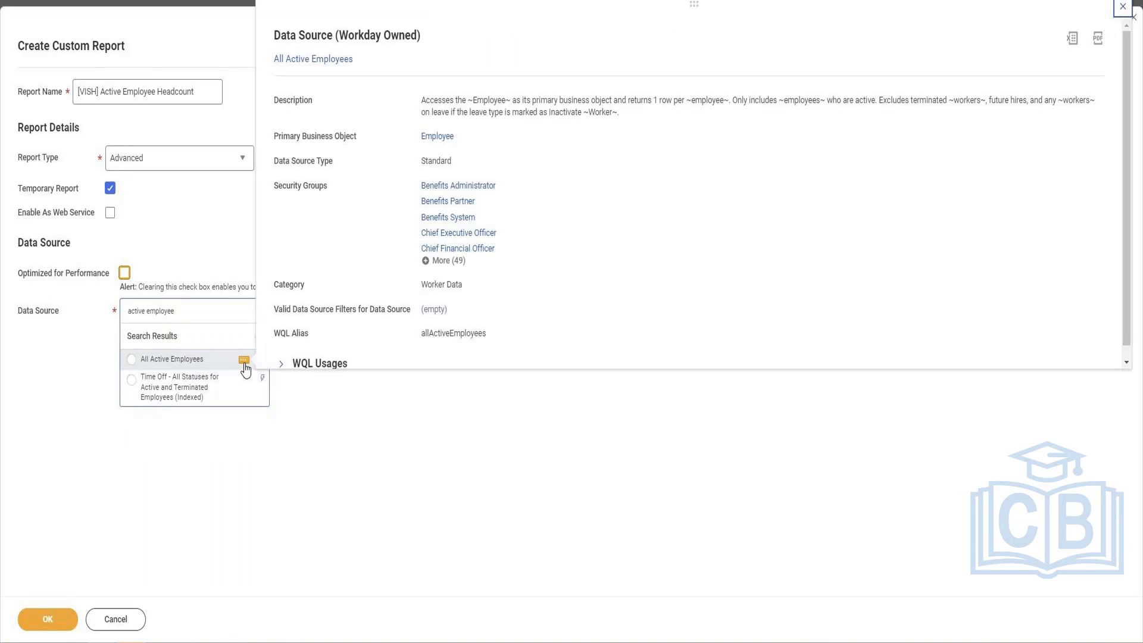
{"action": "left_click_drag", "start_coordinate": [455, 100], "coordinate": [895, 100]}
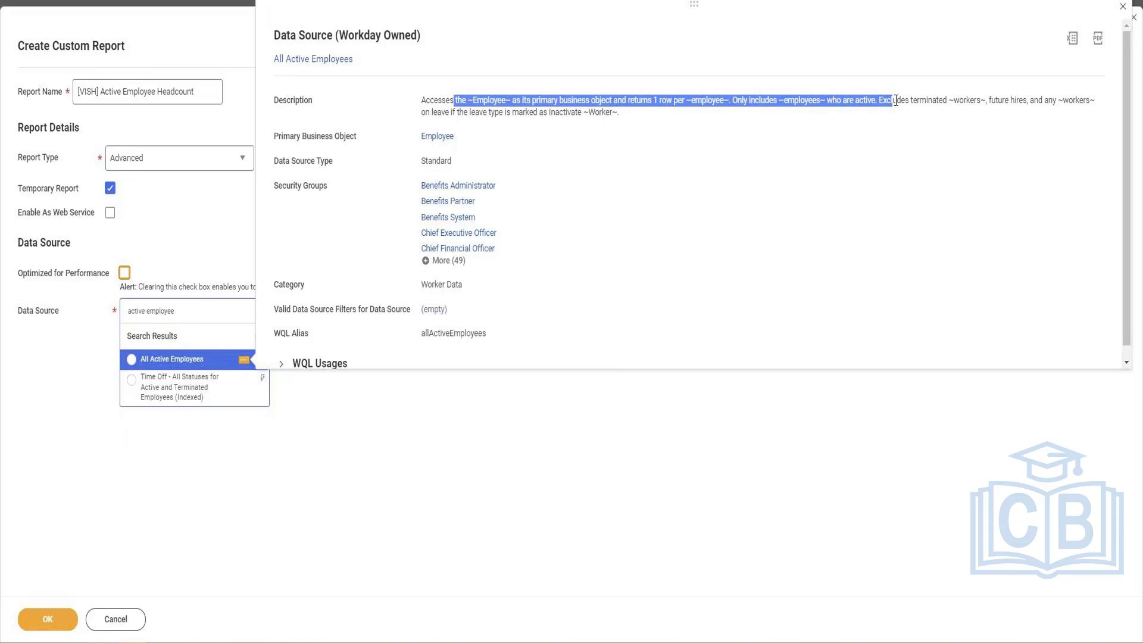
{"action": "left_click", "coordinate": [876, 99]}
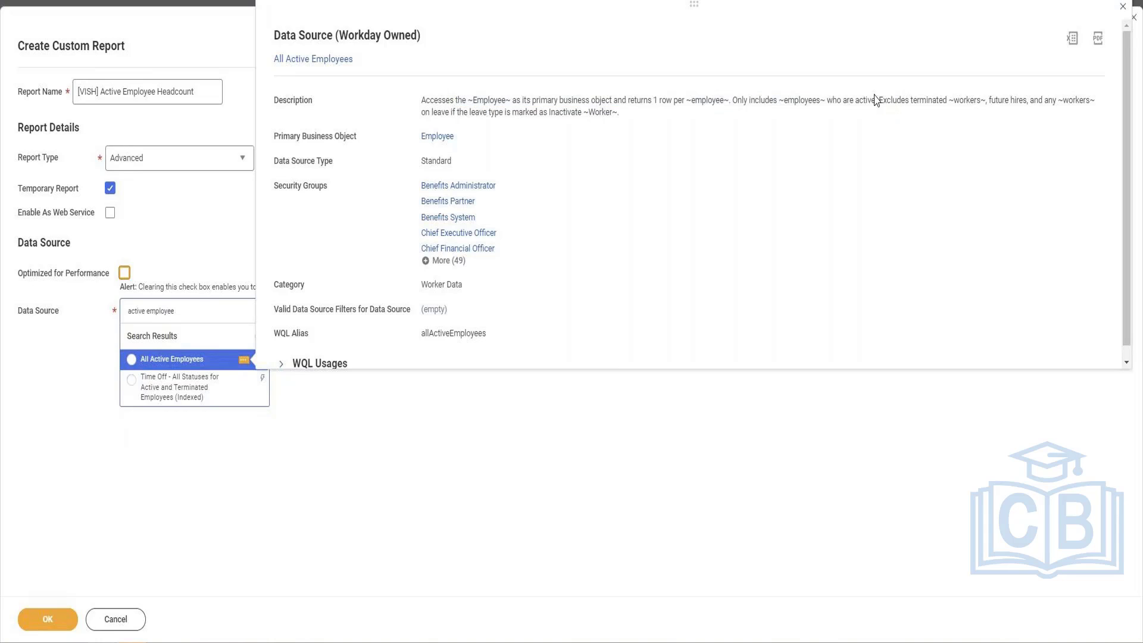
{"action": "left_click_drag", "start_coordinate": [876, 99], "coordinate": [619, 112]}
{"action": "left_click", "coordinate": [739, 99]}
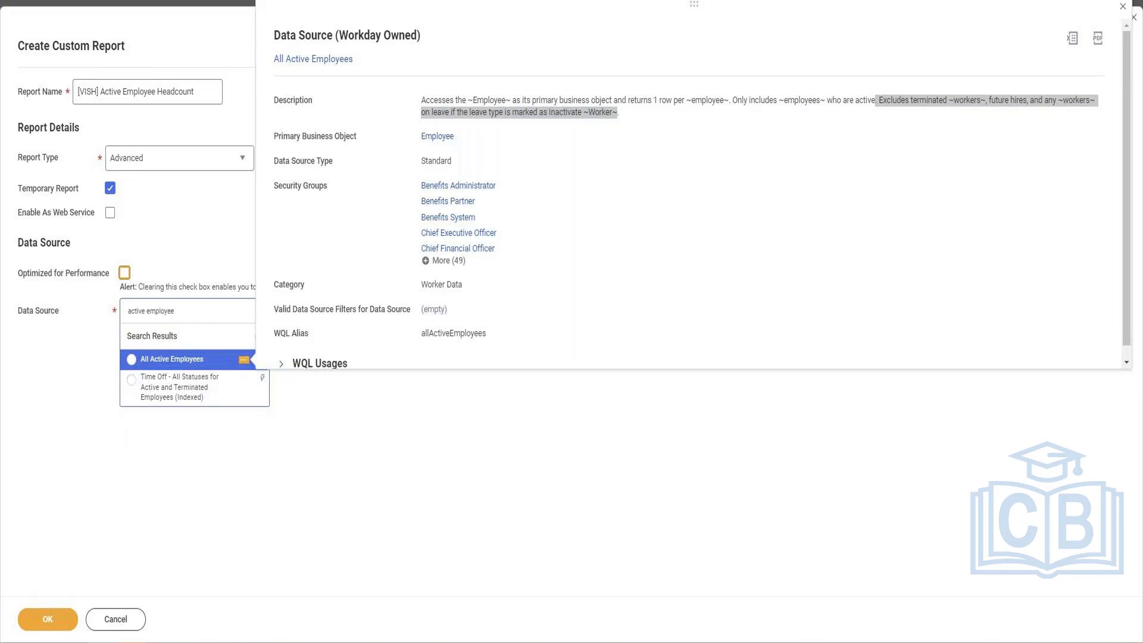
Choose All Active Employees as the data source and create the report definition
{"action": "left_click", "coordinate": [177, 365]}
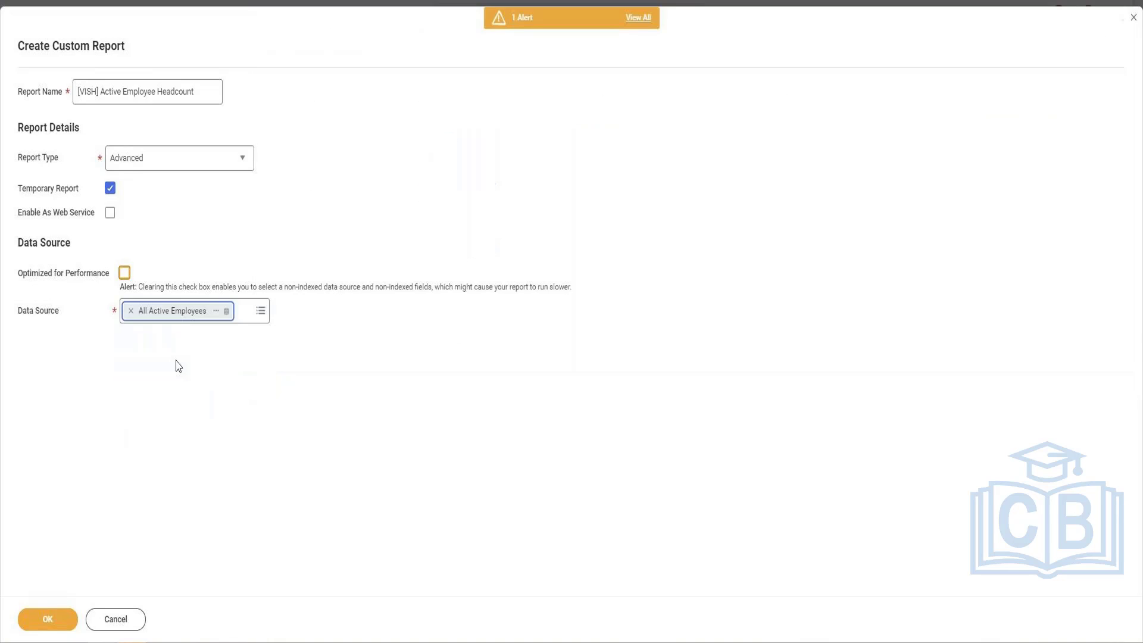
{"action": "left_click", "coordinate": [66, 627]}
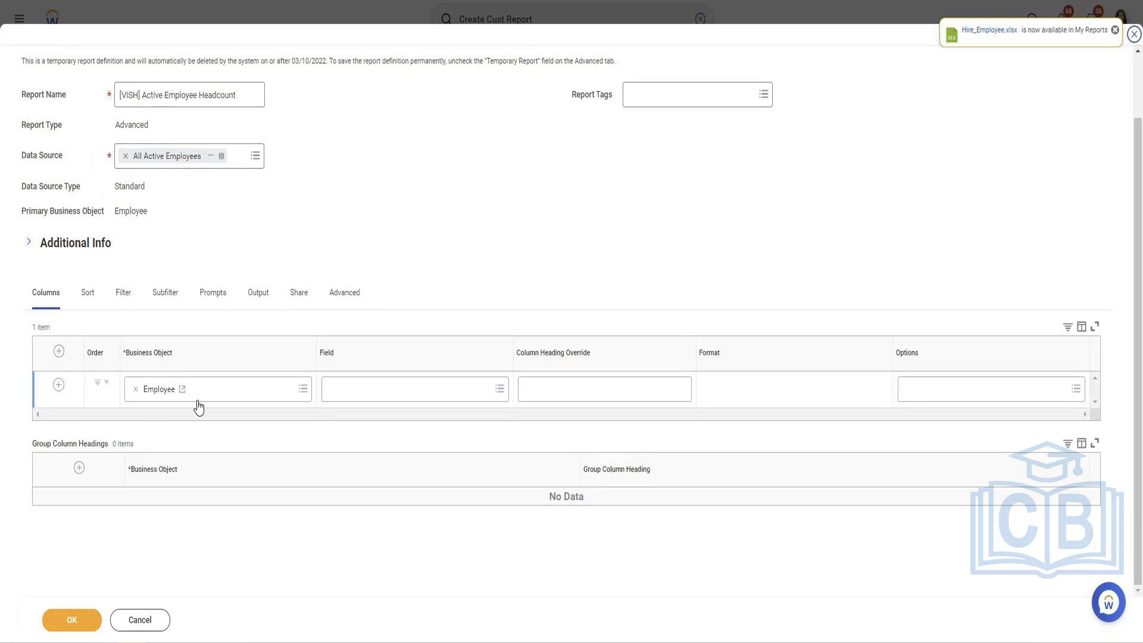
Set the field of the first Employee column to Legal First Name
{"action": "left_click", "coordinate": [401, 398]}
{"action": "type", "text": "Legal F"}
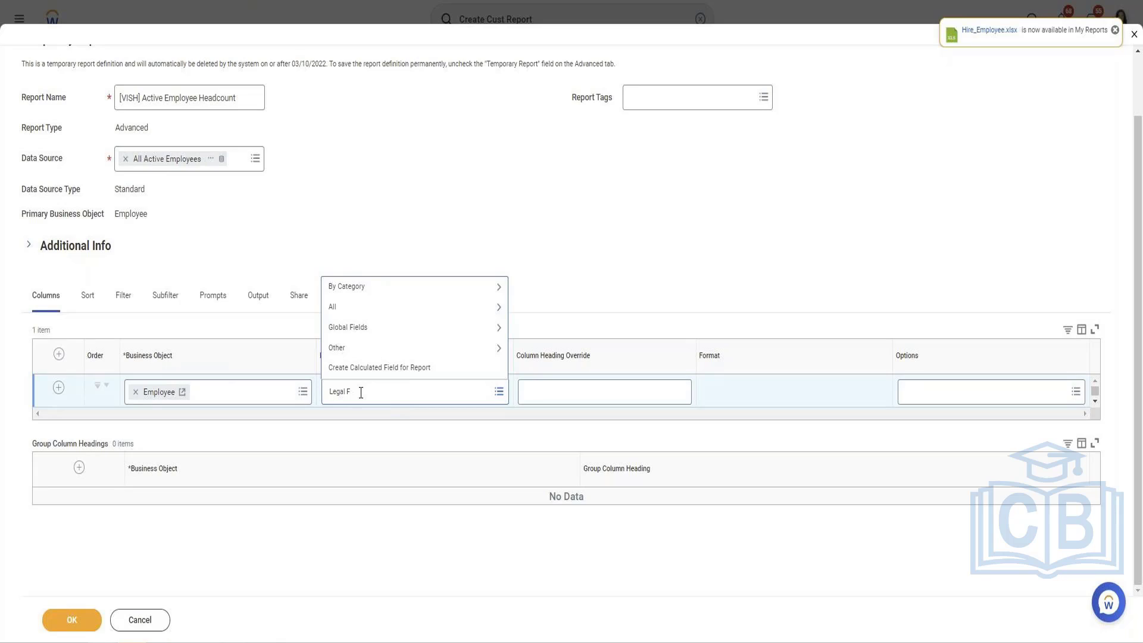
{"action": "type", "text": "ris"}
{"action": "type", "text": "irst Nae"}
{"action": "key", "text": "Return"}
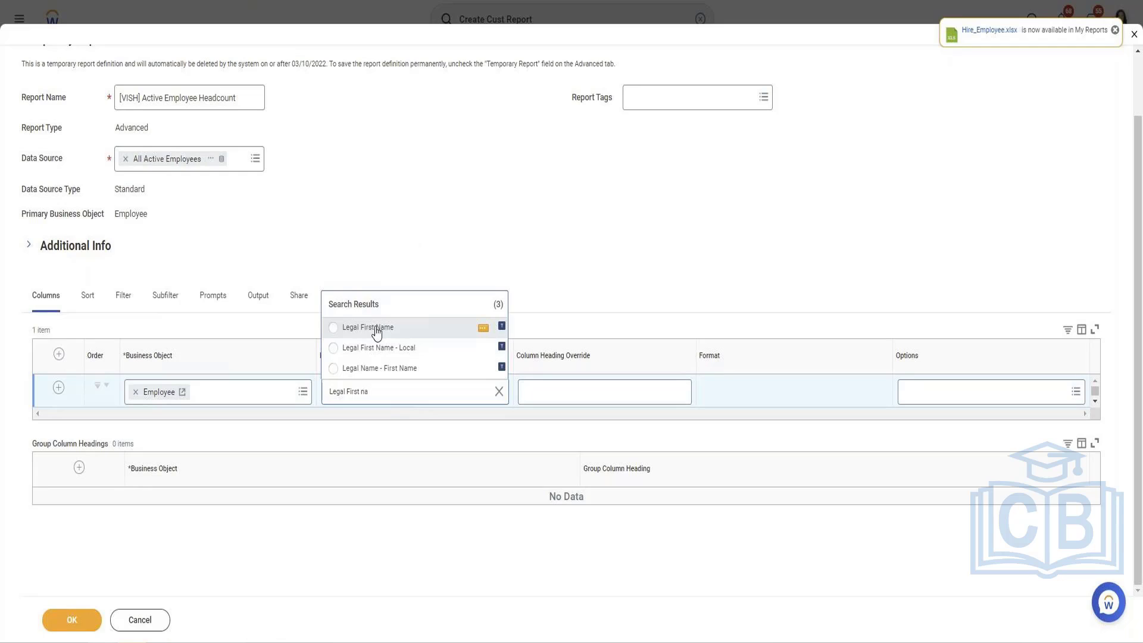
{"action": "left_click", "coordinate": [377, 332]}
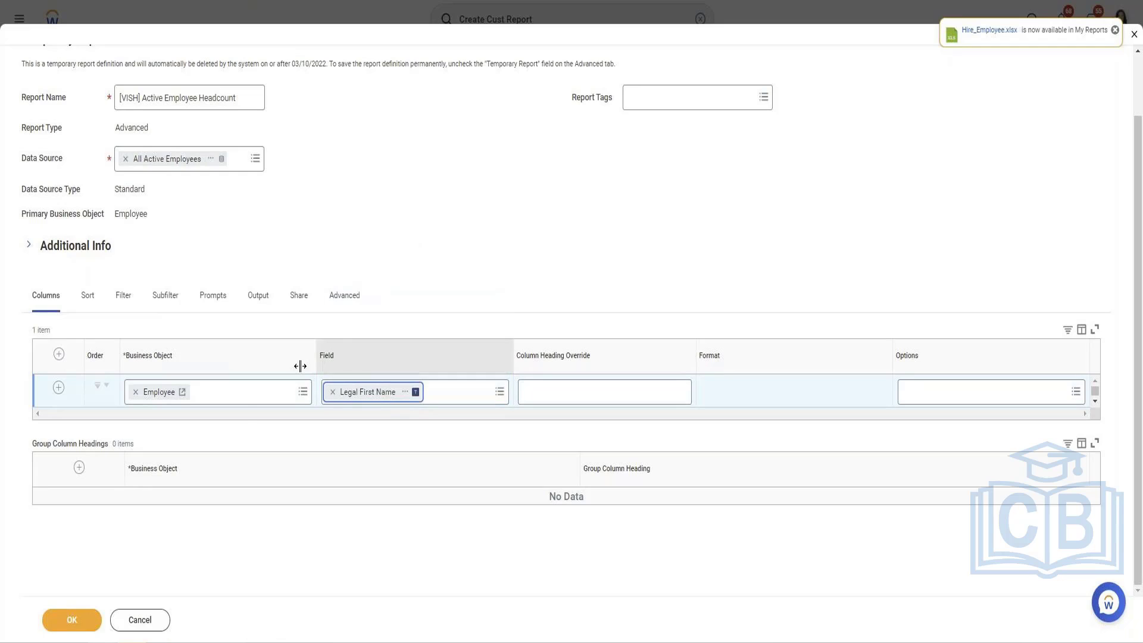
Add a second Employee column, compare the legal last name fields' details, and set its field to Legal Name - Last Name
{"action": "left_click", "coordinate": [415, 426]}
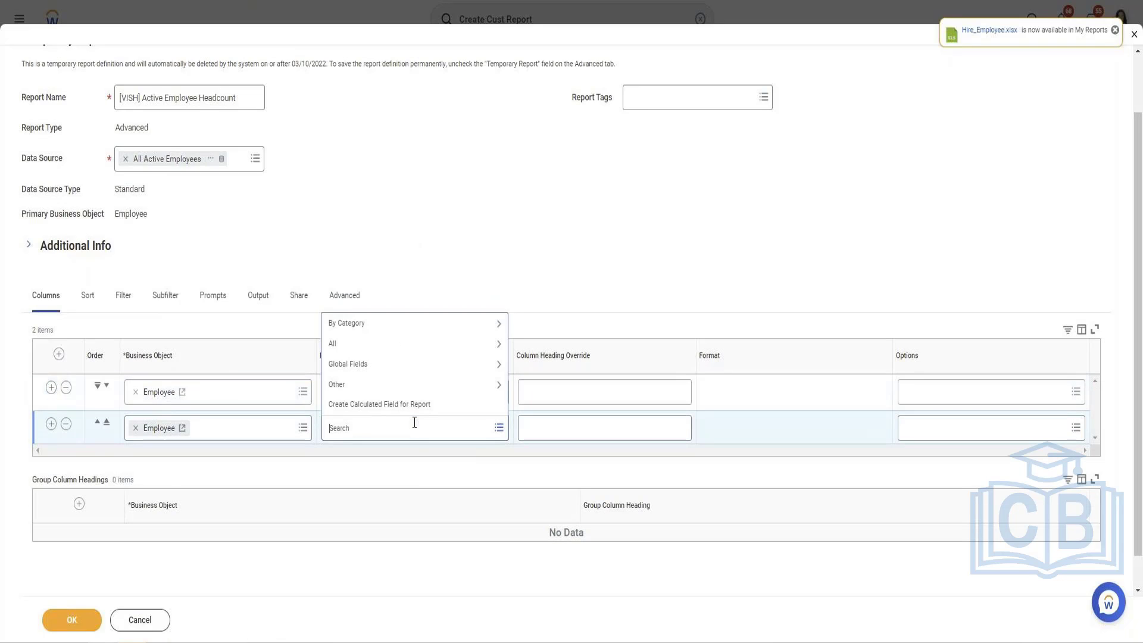
{"action": "type", "text": "Legal Last Name"}
{"action": "key", "text": "Return"}
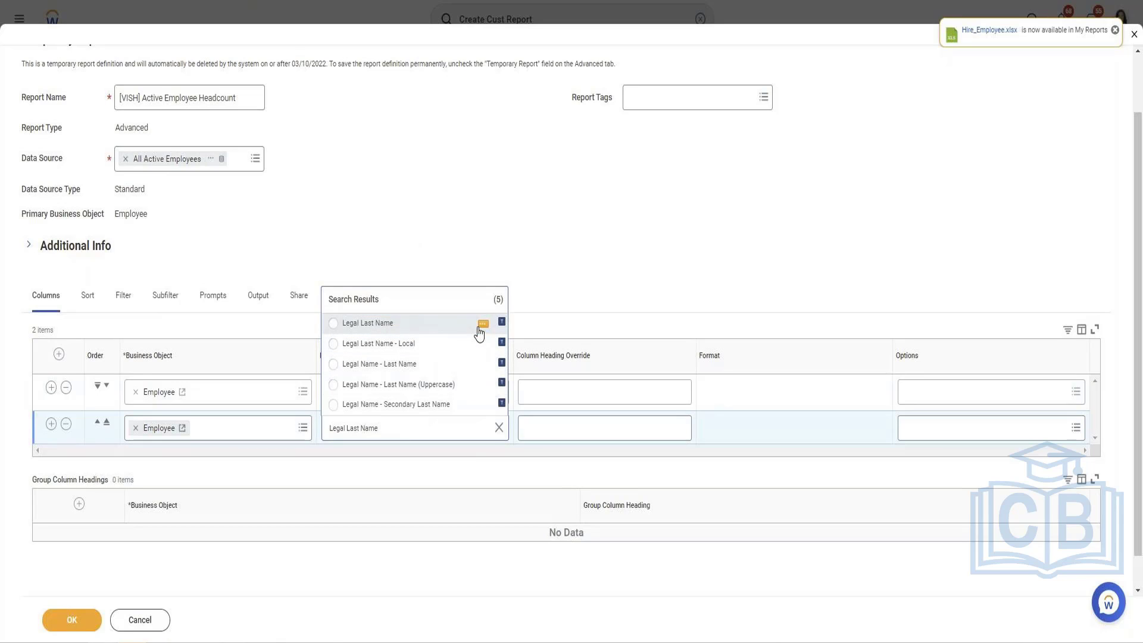
{"action": "left_click", "coordinate": [482, 325]}
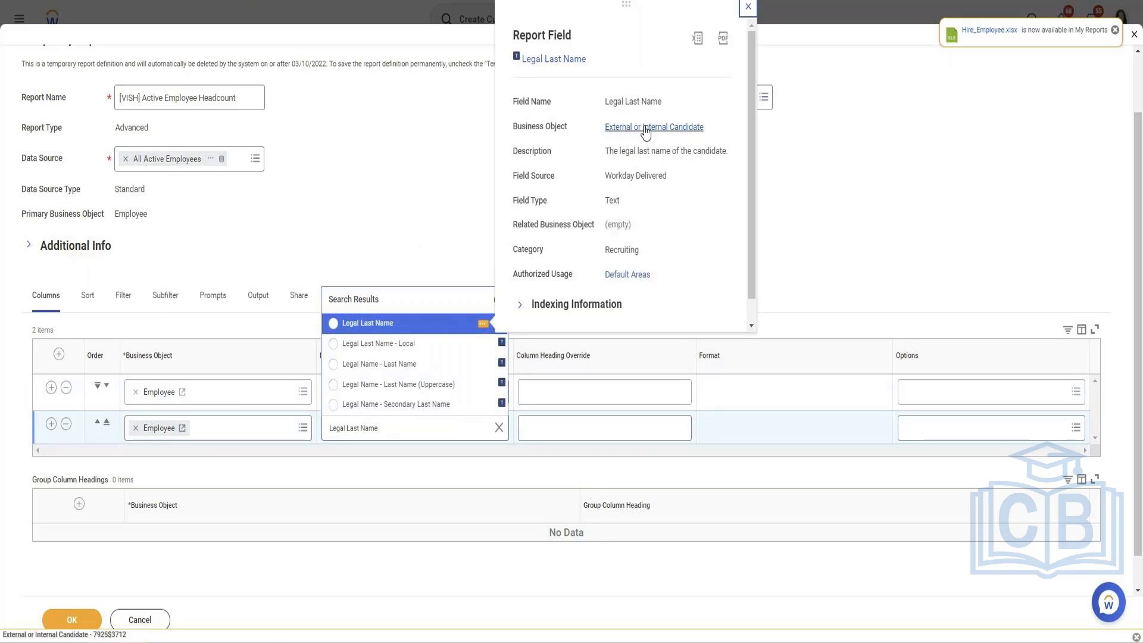
{"action": "left_click", "coordinate": [483, 365]}
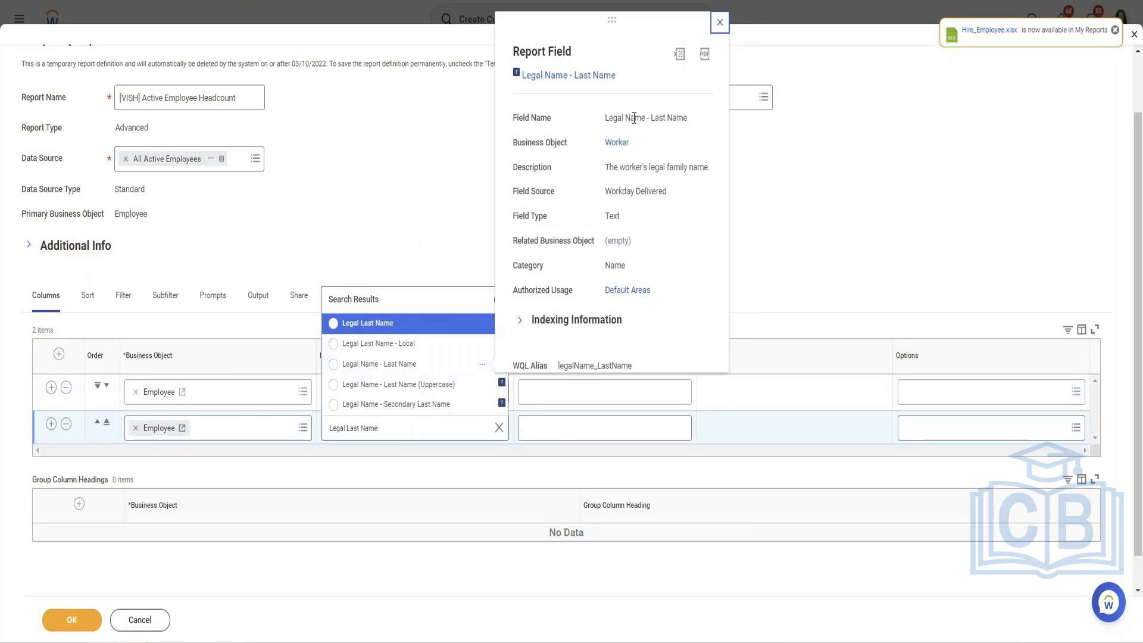
{"action": "left_click", "coordinate": [438, 364]}
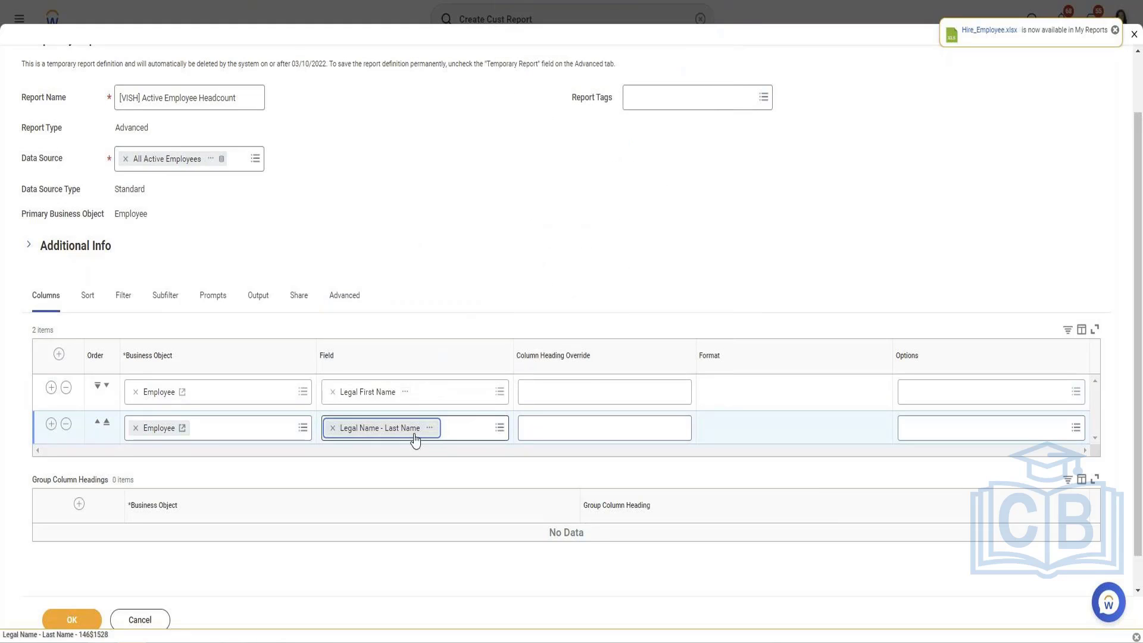
Change the first column's field to Legal First Name - Local after checking that field's details
{"action": "left_click", "coordinate": [458, 391]}
{"action": "type", "text": "Legal"}
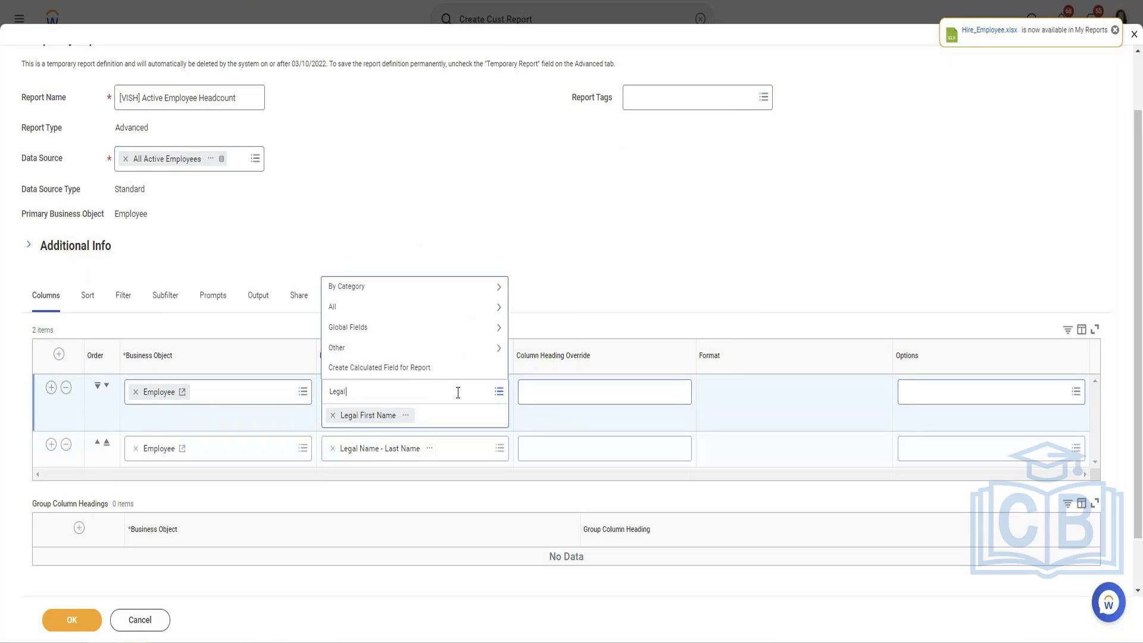
{"action": "type", "text": " L"}
{"action": "type", "text": "irst Name"}
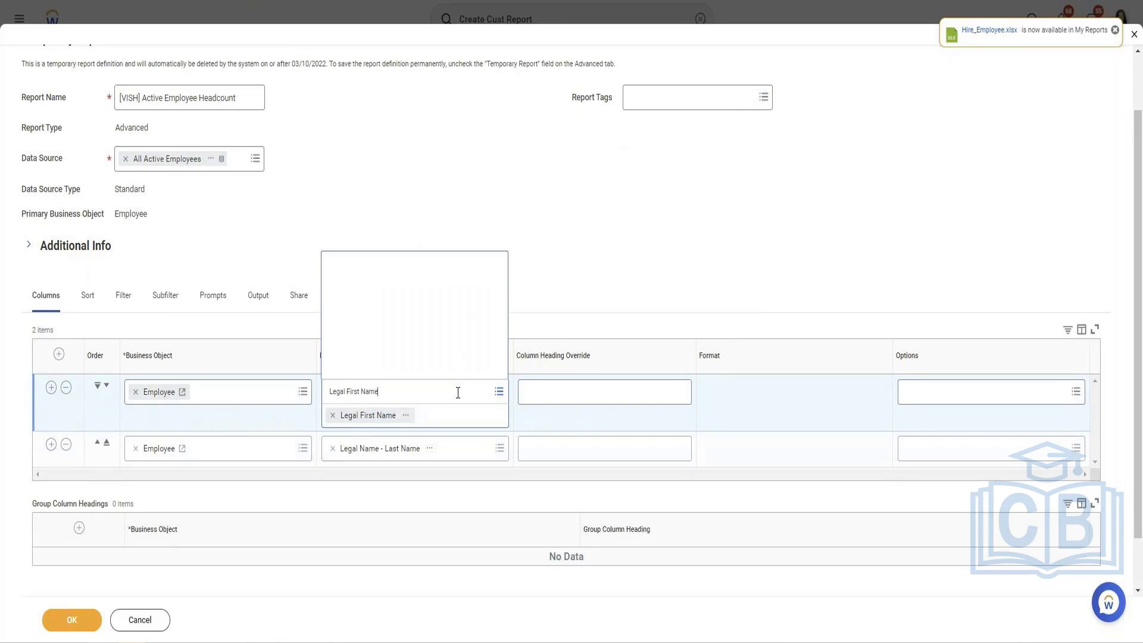
{"action": "key", "text": "Return"}
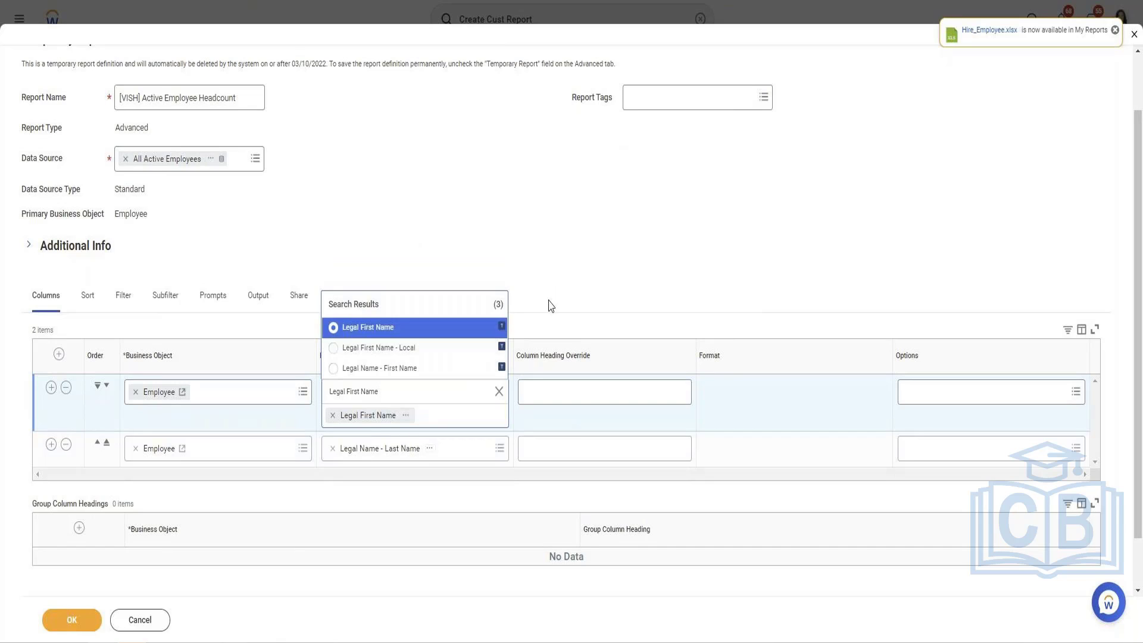
{"action": "left_click", "coordinate": [482, 350]}
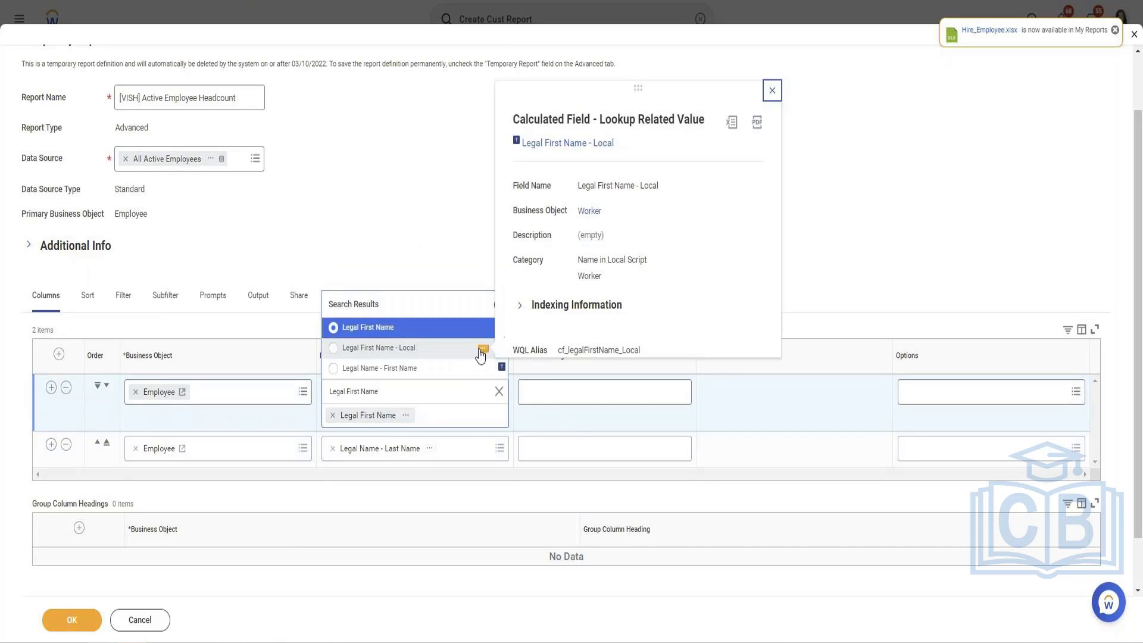
{"action": "left_click", "coordinate": [427, 351]}
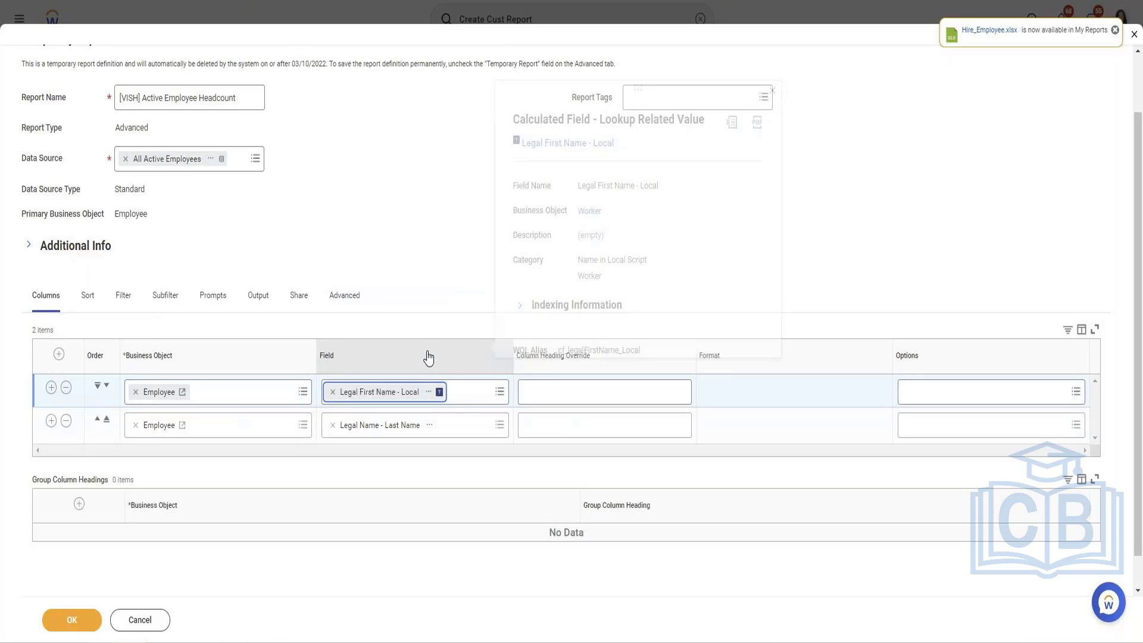
Add a third Employee column and browse the fields that match "Name" for it
{"action": "left_click", "coordinate": [51, 421]}
{"action": "left_click", "coordinate": [407, 468]}
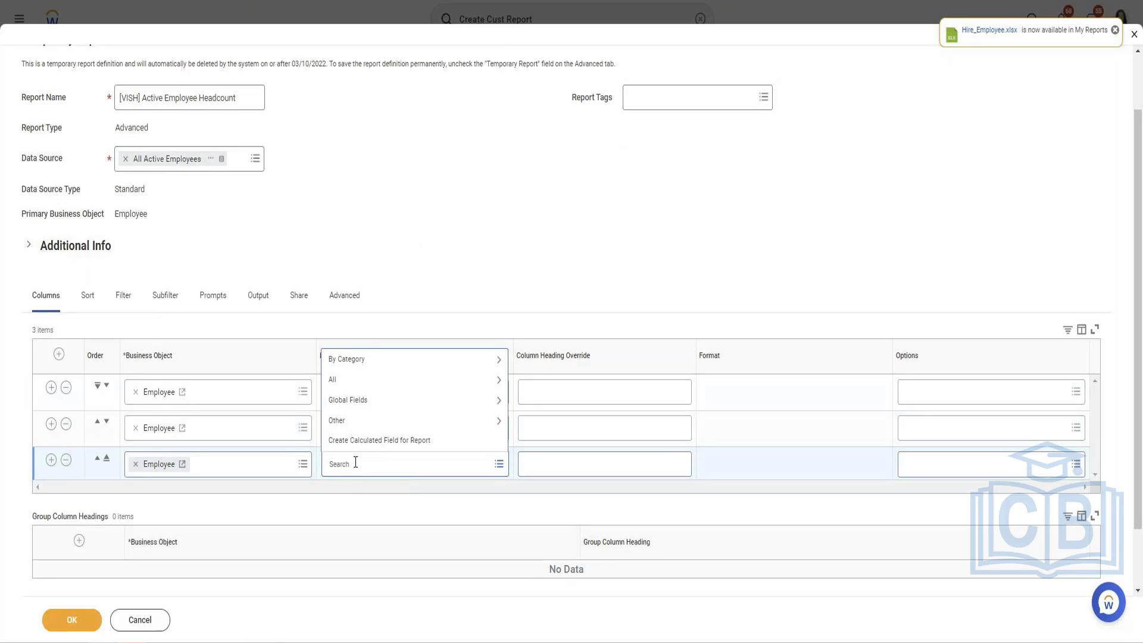
{"action": "type", "text": "NAme"}
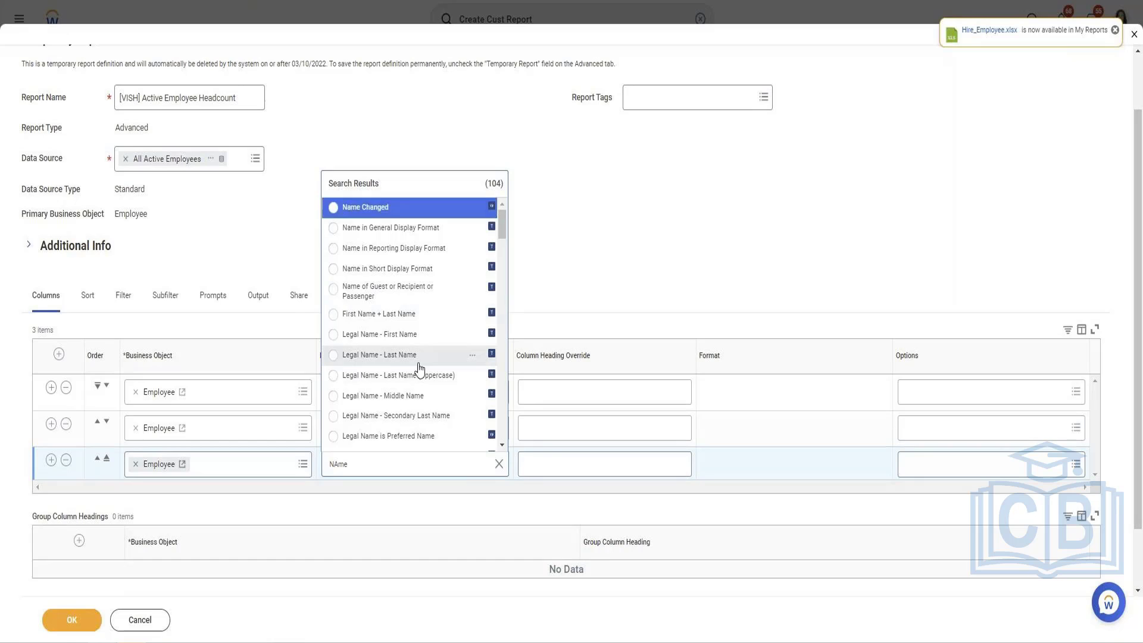
{"action": "scroll", "coordinate": [421, 363], "scroll_direction": "down", "scroll_amount": 6}
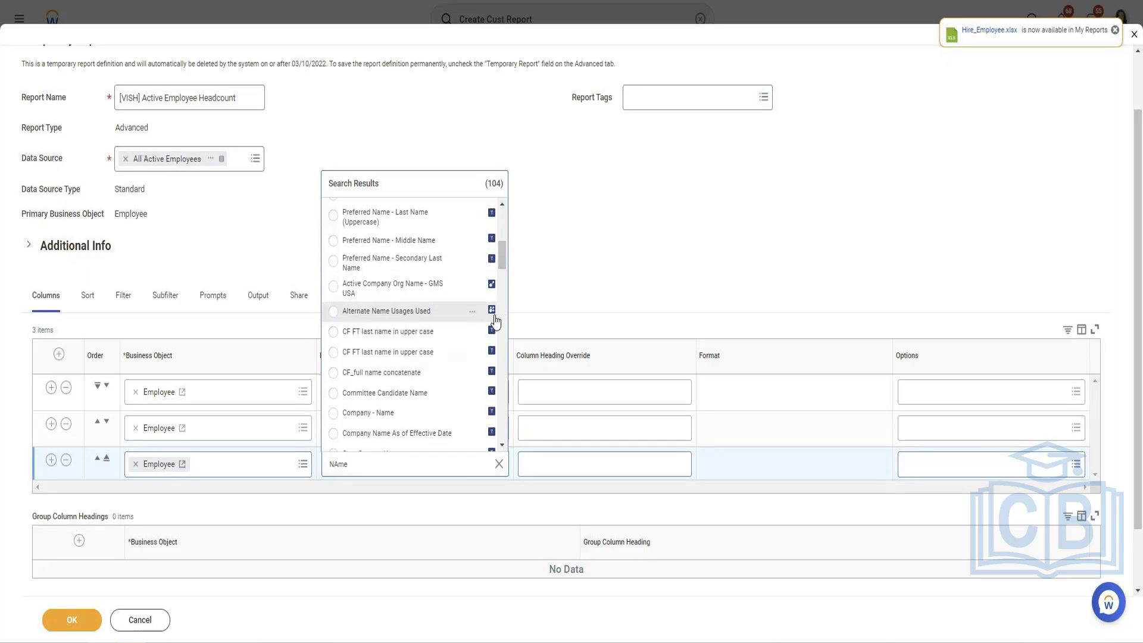
{"action": "scroll", "coordinate": [471, 341], "scroll_direction": "down", "scroll_amount": 1}
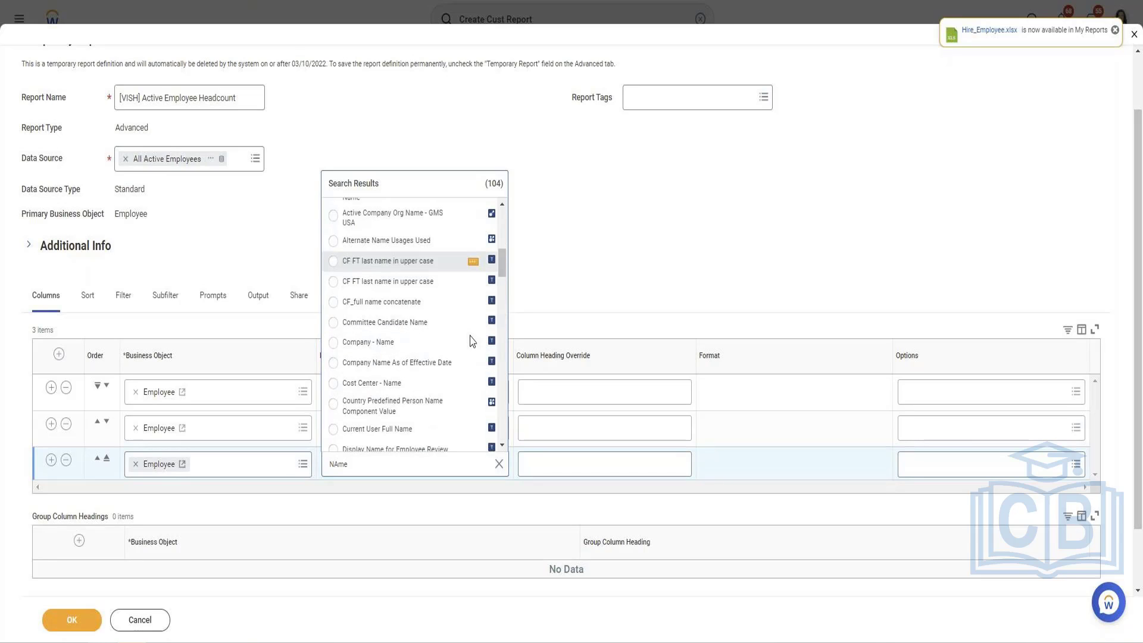
{"action": "scroll", "coordinate": [472, 341], "scroll_direction": "down", "scroll_amount": 2}
{"action": "scroll", "coordinate": [470, 341], "scroll_direction": "down", "scroll_amount": 5}
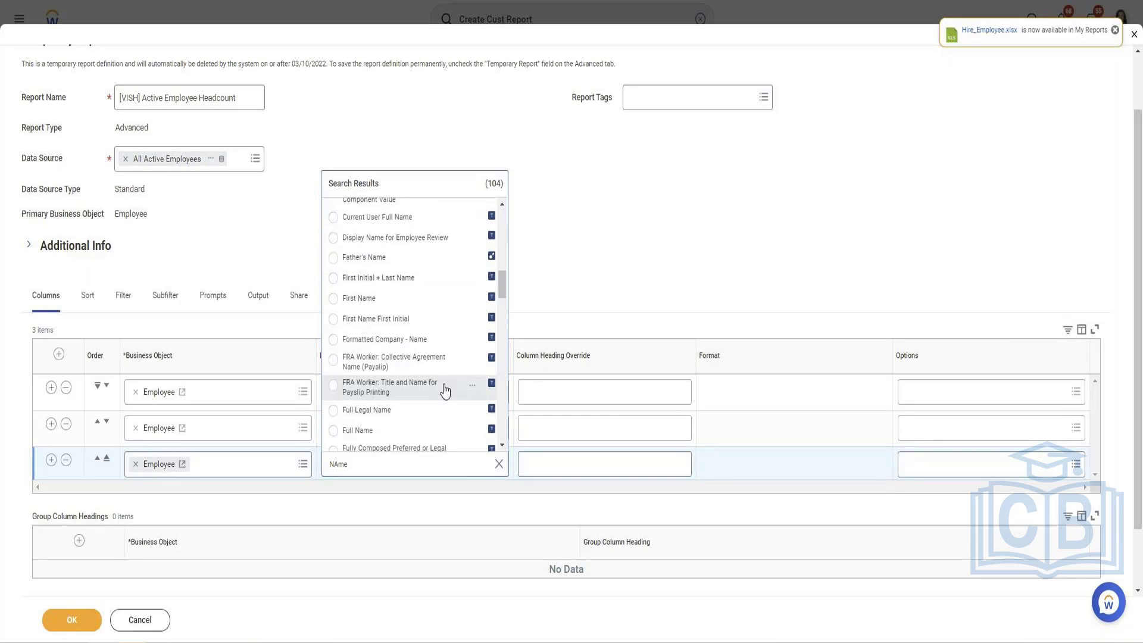
Look up the Age fields for the third column, but set its field to Date of Birth
{"action": "left_click", "coordinate": [386, 456]}
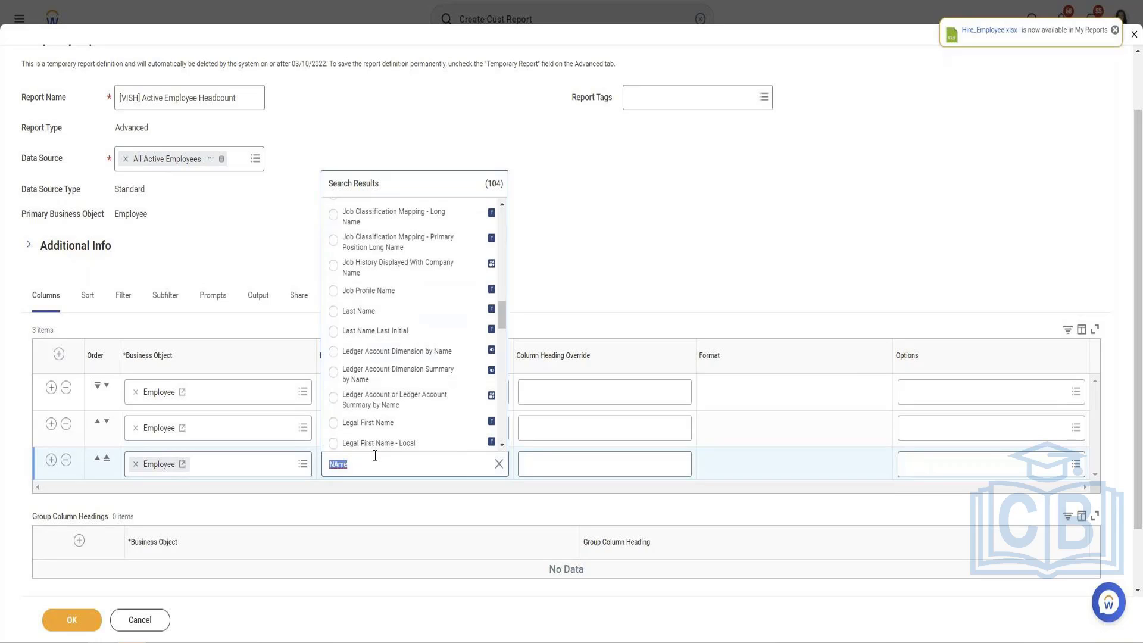
{"action": "type", "text": "Age"}
{"action": "key", "text": "Return"}
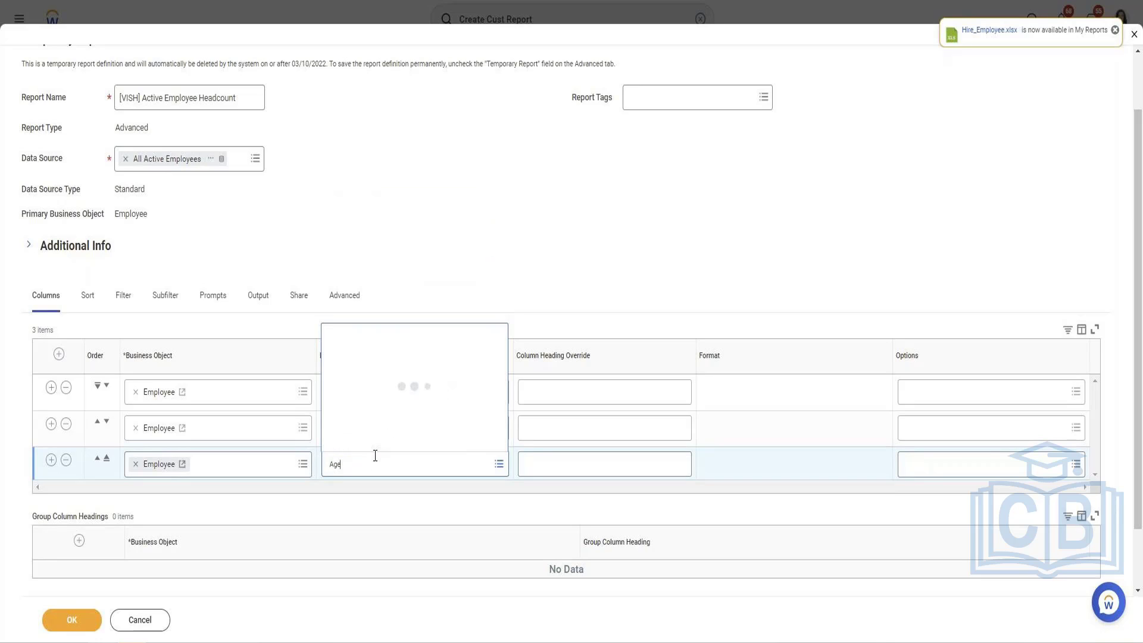
{"action": "left_click", "coordinate": [334, 464]}
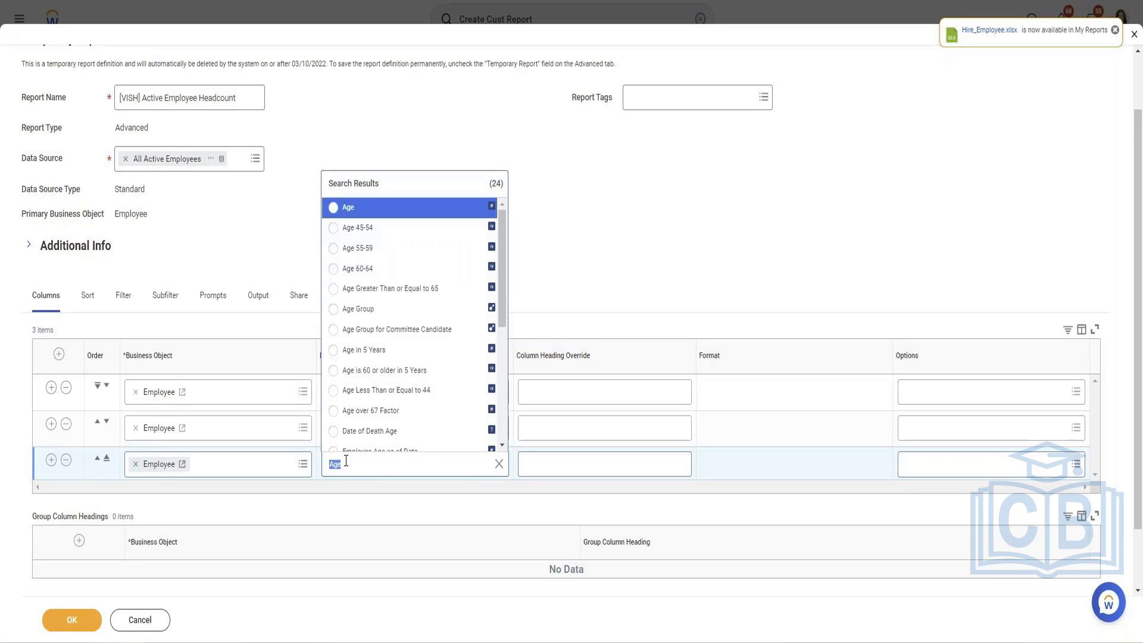
{"action": "type", "text": "Date of birth"}
{"action": "key", "text": "Return"}
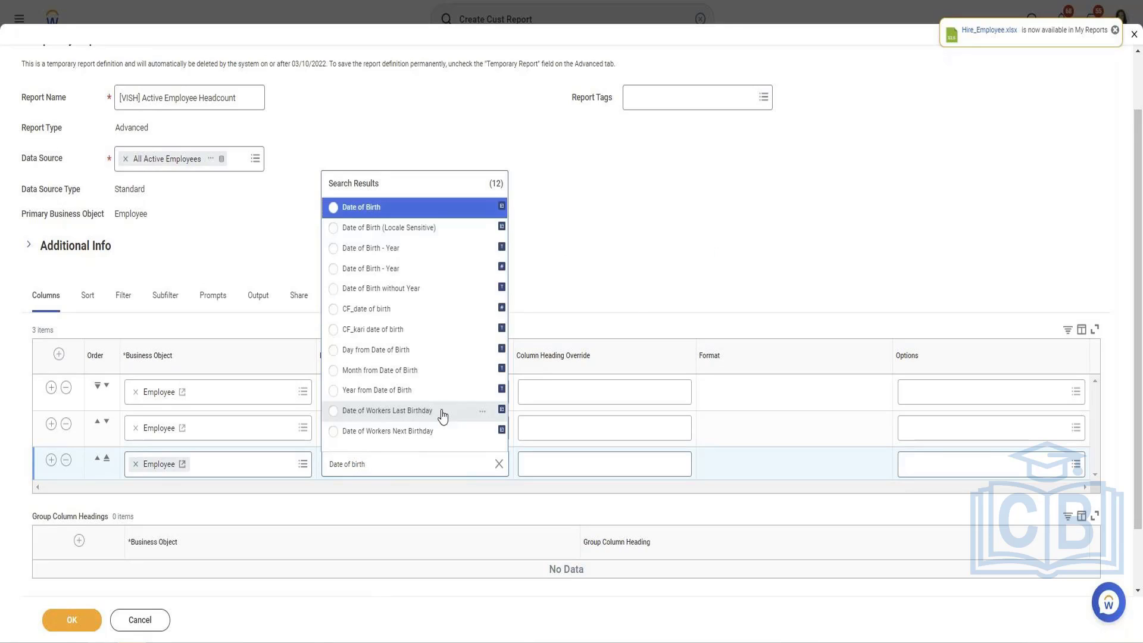
{"action": "left_click", "coordinate": [401, 209]}
Add a fourth Employee column and set its field to Age
{"action": "left_click", "coordinate": [51, 460]}
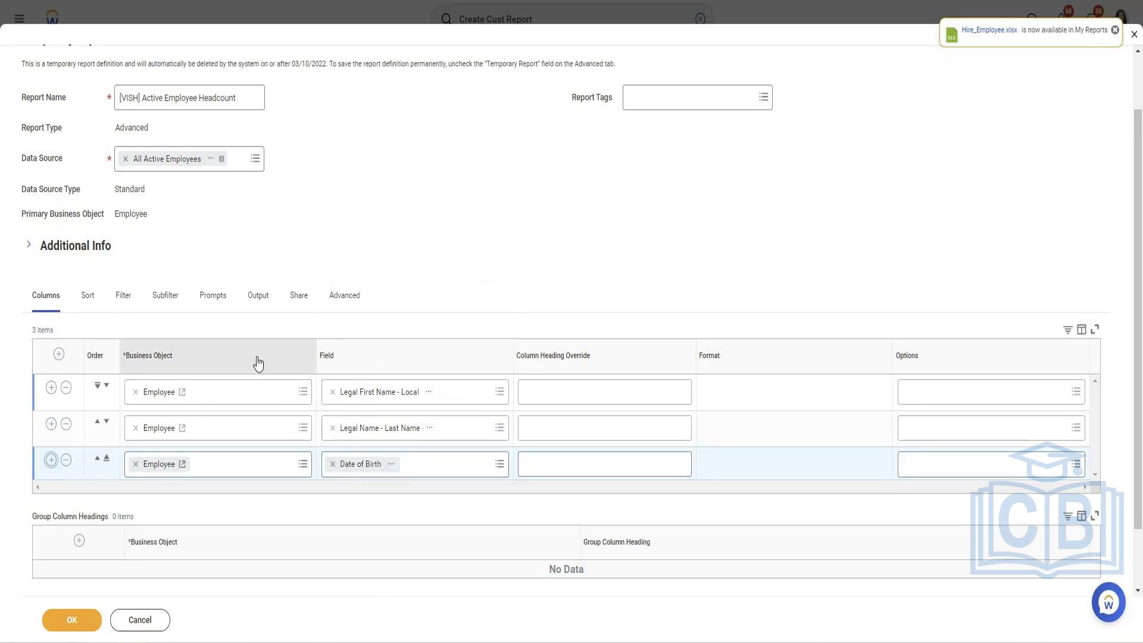
{"action": "left_click", "coordinate": [417, 436]}
{"action": "type", "text": "Age"}
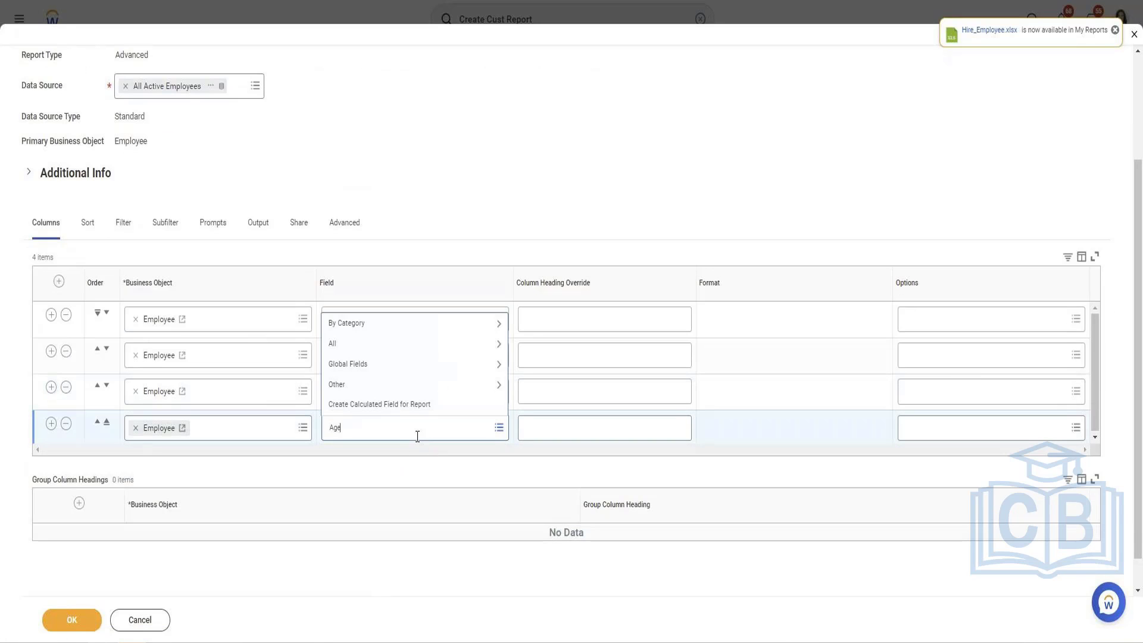
{"action": "key", "text": "Return"}
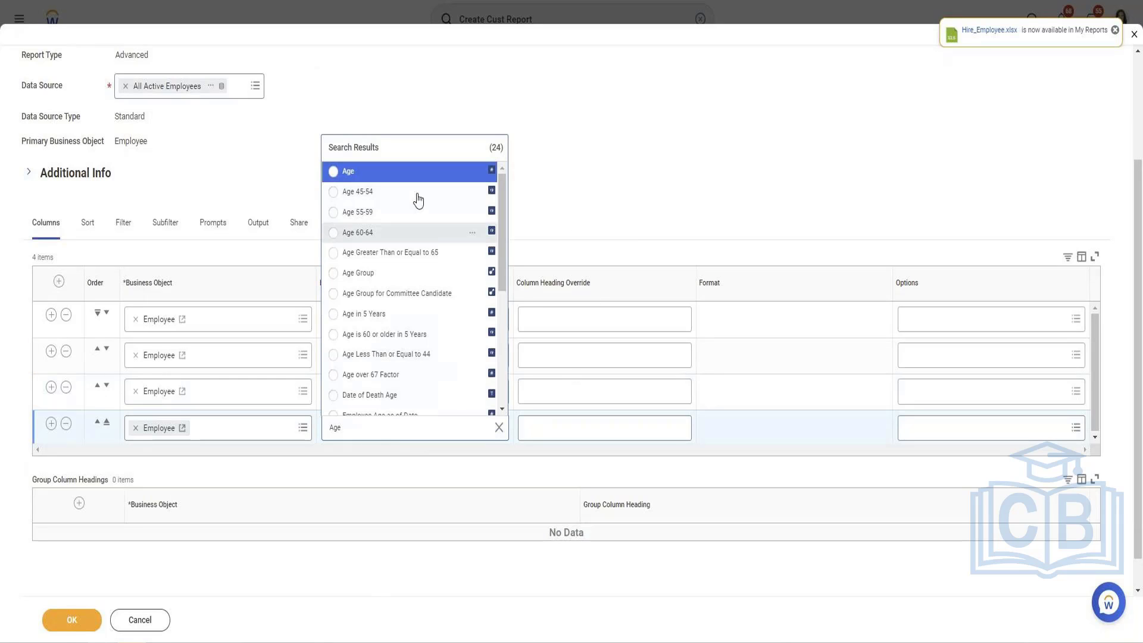
{"action": "left_click", "coordinate": [387, 177]}
Add a fifth Employee column and set its field to Age Group
{"action": "scroll", "coordinate": [324, 235], "scroll_direction": "down", "scroll_amount": 1}
{"action": "left_click", "coordinate": [50, 388]}
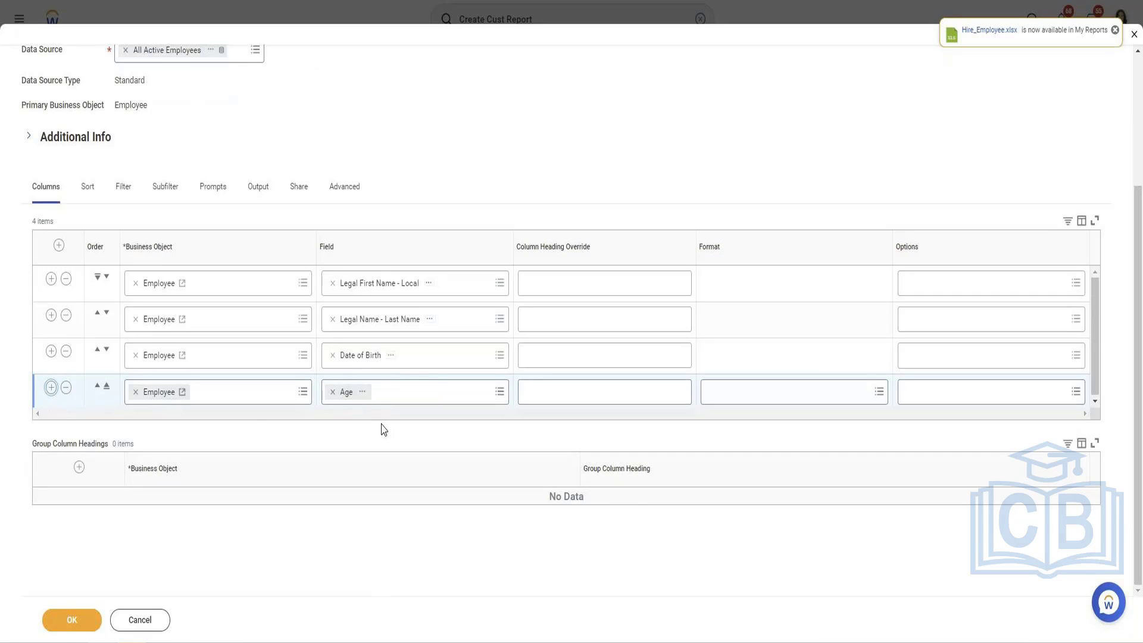
{"action": "left_click", "coordinate": [379, 428]}
{"action": "type", "text": "Age group"}
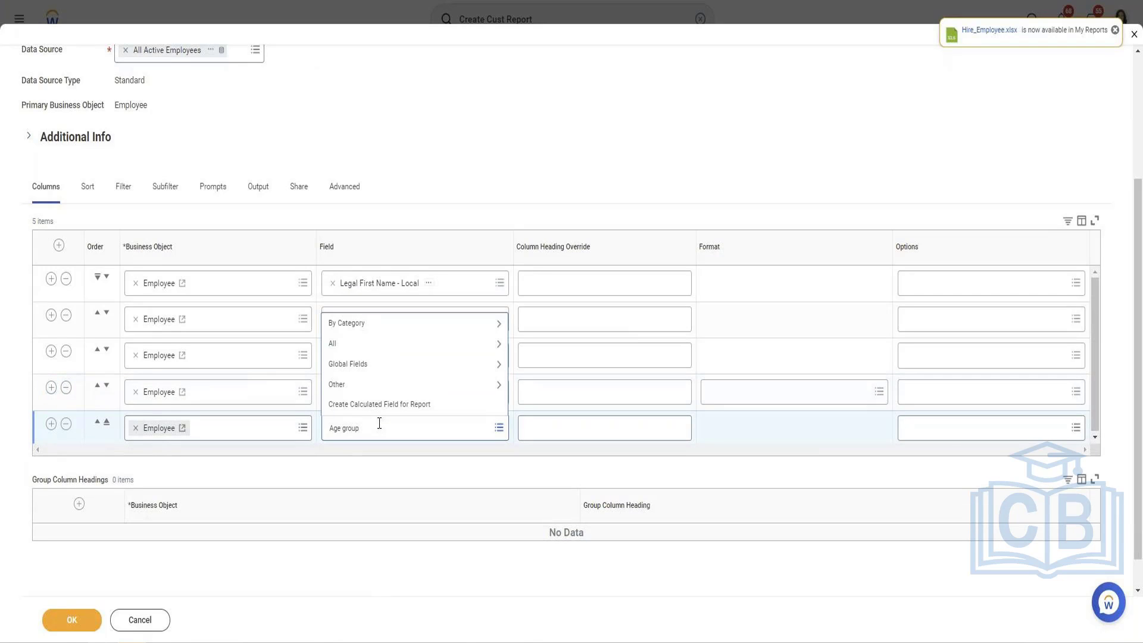
{"action": "key", "text": "Return"}
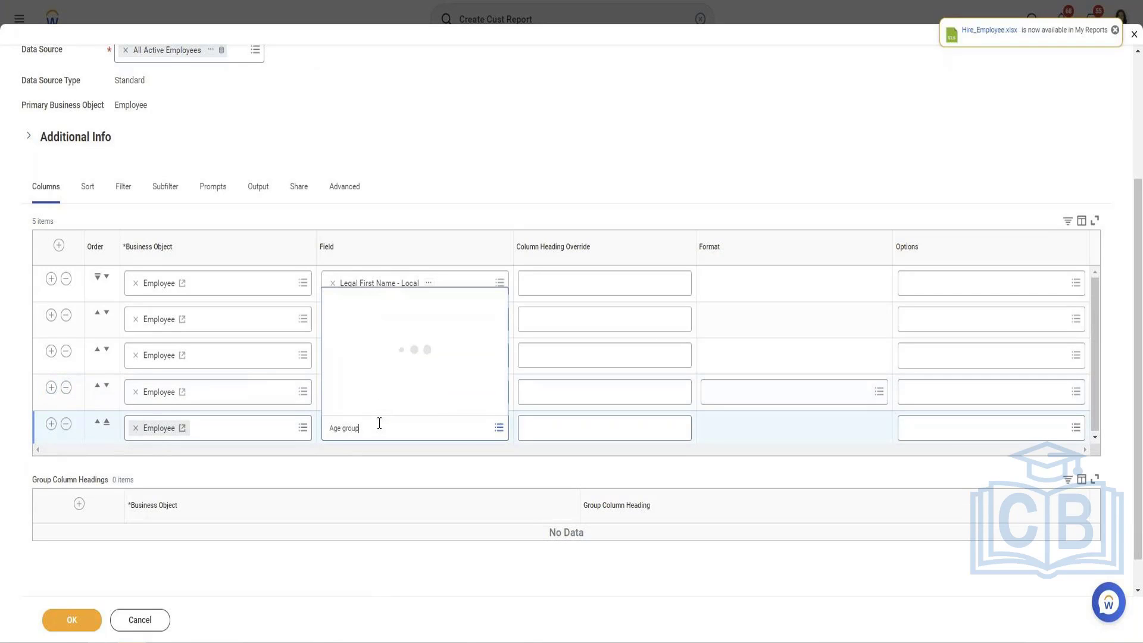
{"action": "left_click", "coordinate": [379, 388]}
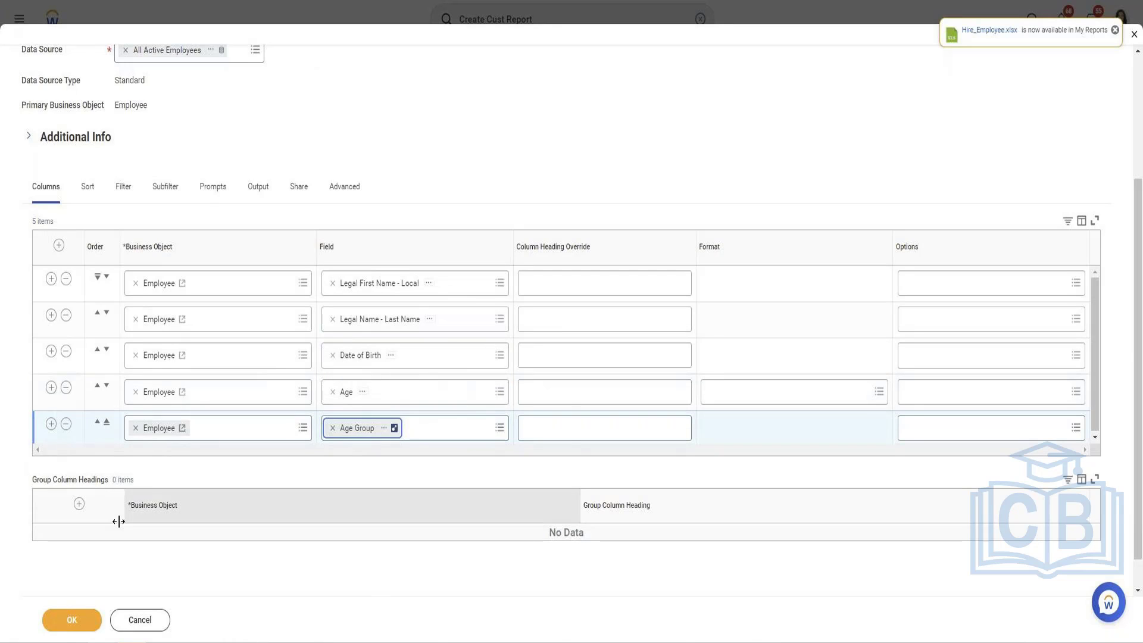
Save the report definition and run the report to review the name, date of birth and age group columns
{"action": "left_click", "coordinate": [76, 632]}
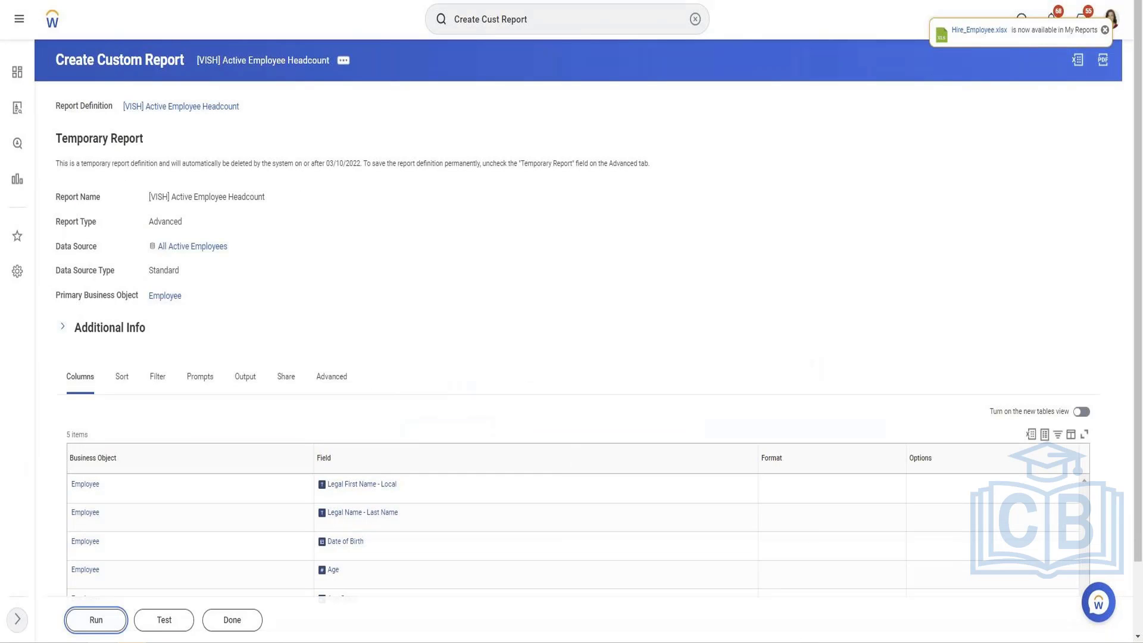
{"action": "left_click", "coordinate": [96, 620]}
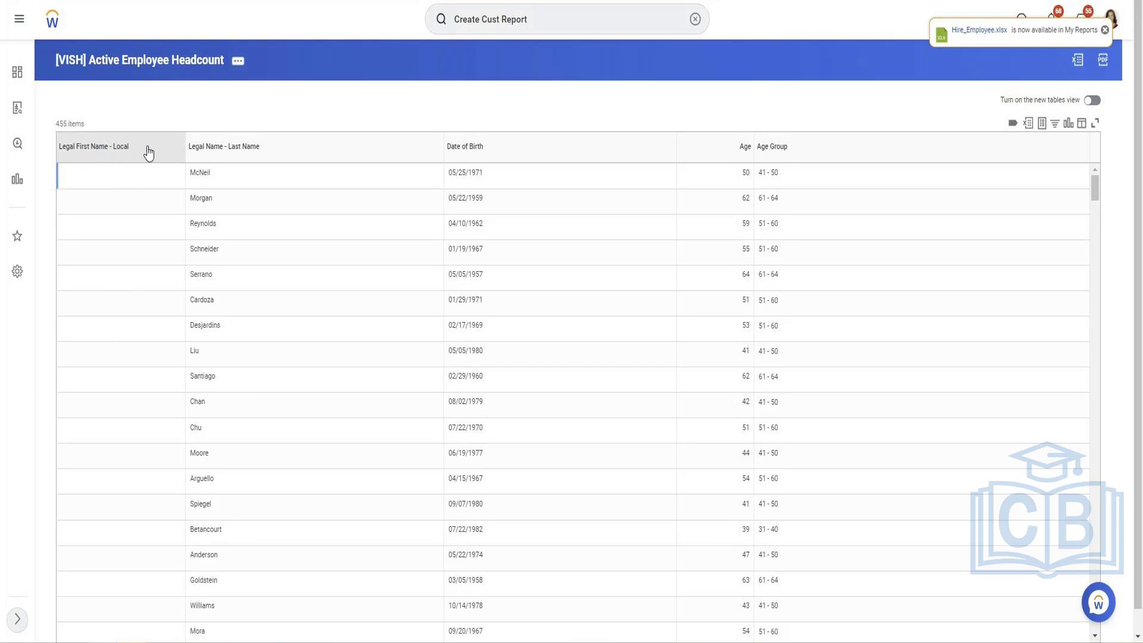
{"action": "left_click_drag", "start_coordinate": [147, 153], "coordinate": [59, 152]}
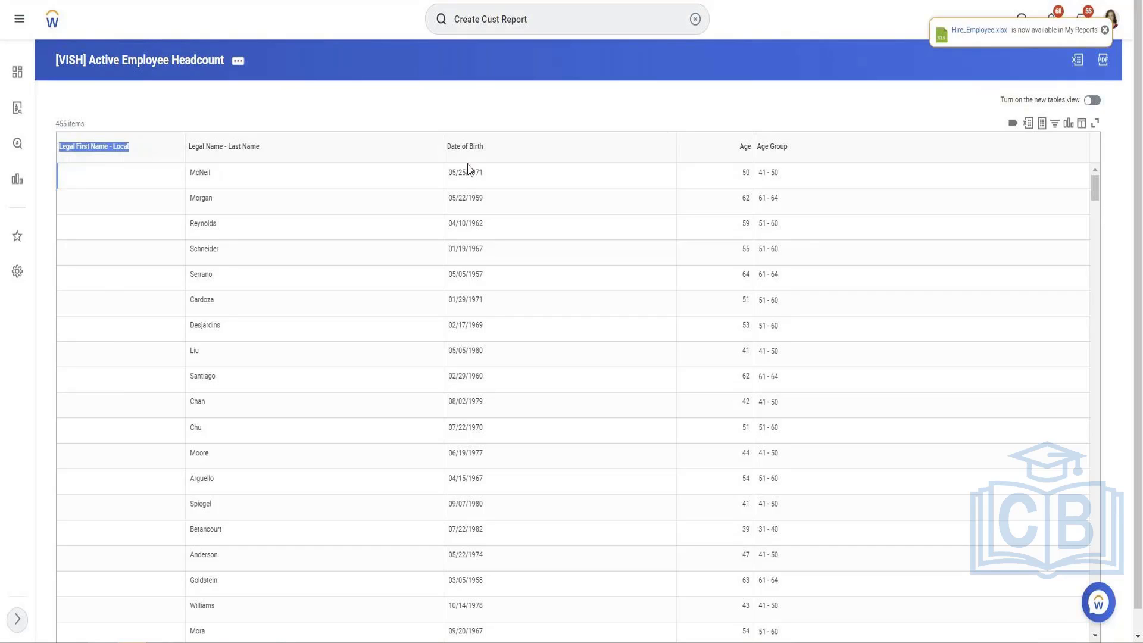
{"action": "left_click", "coordinate": [760, 176]}
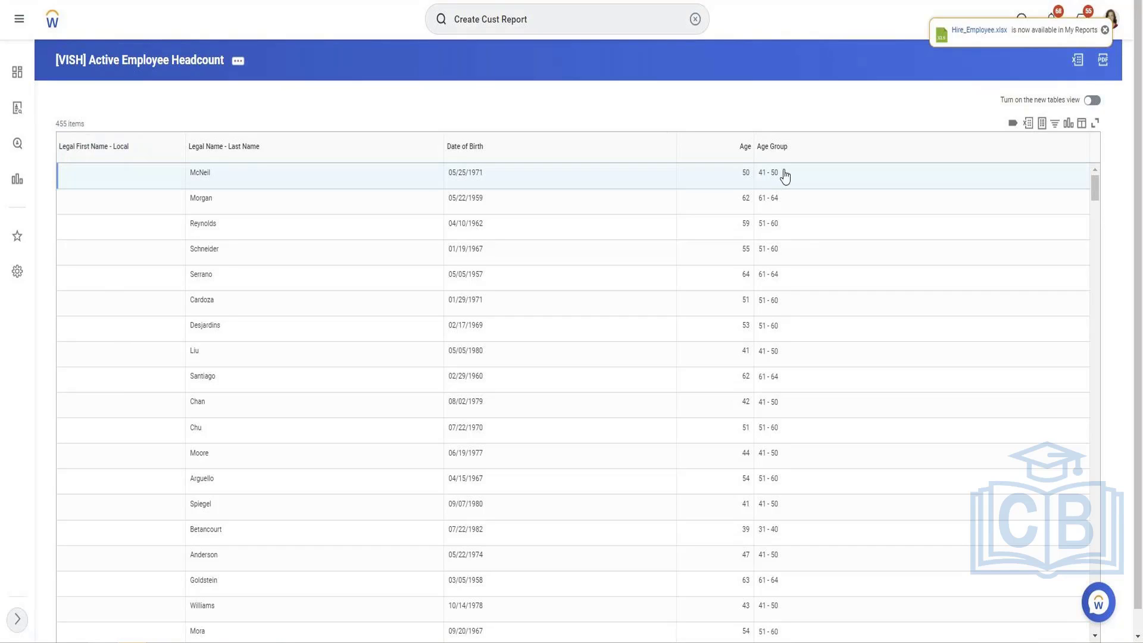
{"action": "left_click", "coordinate": [655, 273]}
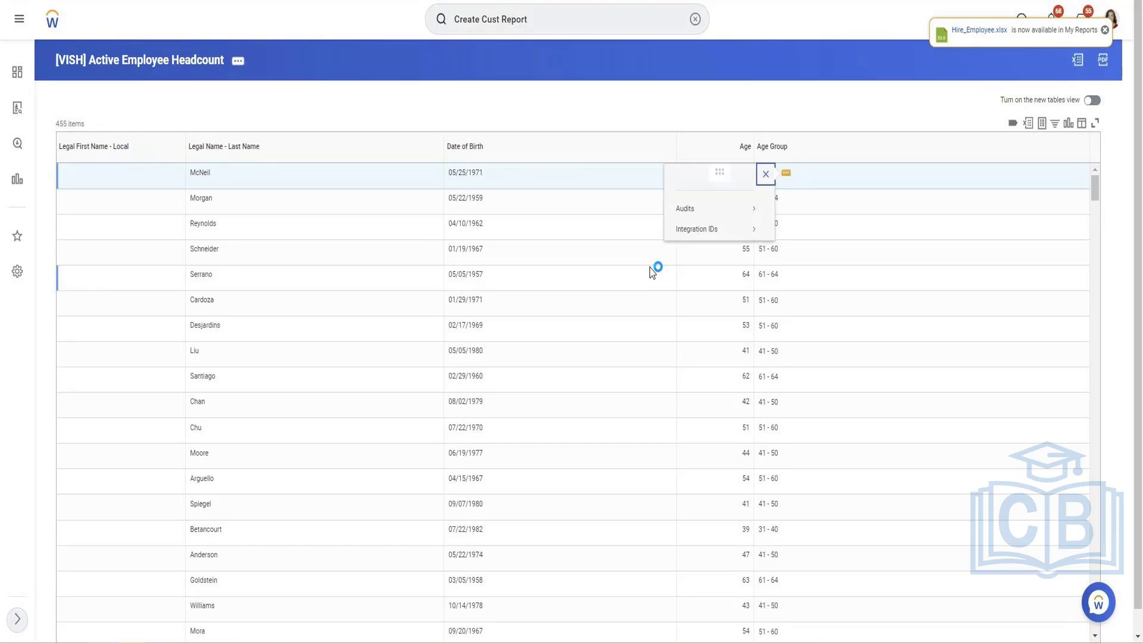
{"action": "double_click", "coordinate": [695, 113]}
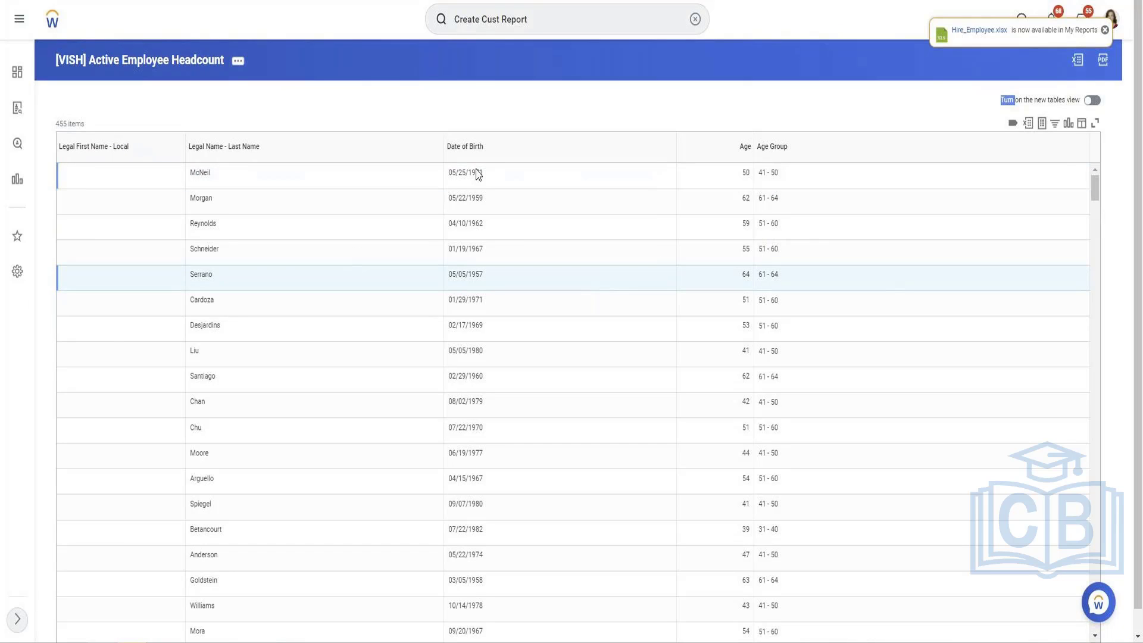
Reopen the report for editing and change the first column's field to Legal Name - First Name
{"action": "left_click", "coordinate": [239, 62]}
{"action": "left_click", "coordinate": [373, 110]}
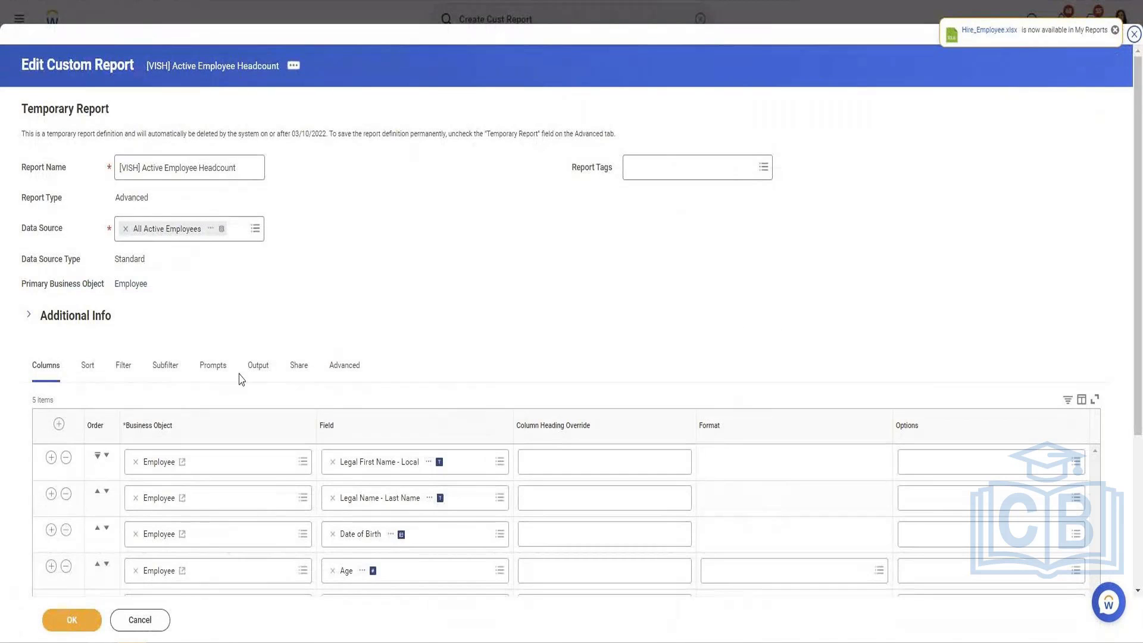
{"action": "scroll", "coordinate": [239, 378], "scroll_direction": "down", "scroll_amount": 4}
{"action": "left_click", "coordinate": [468, 243]}
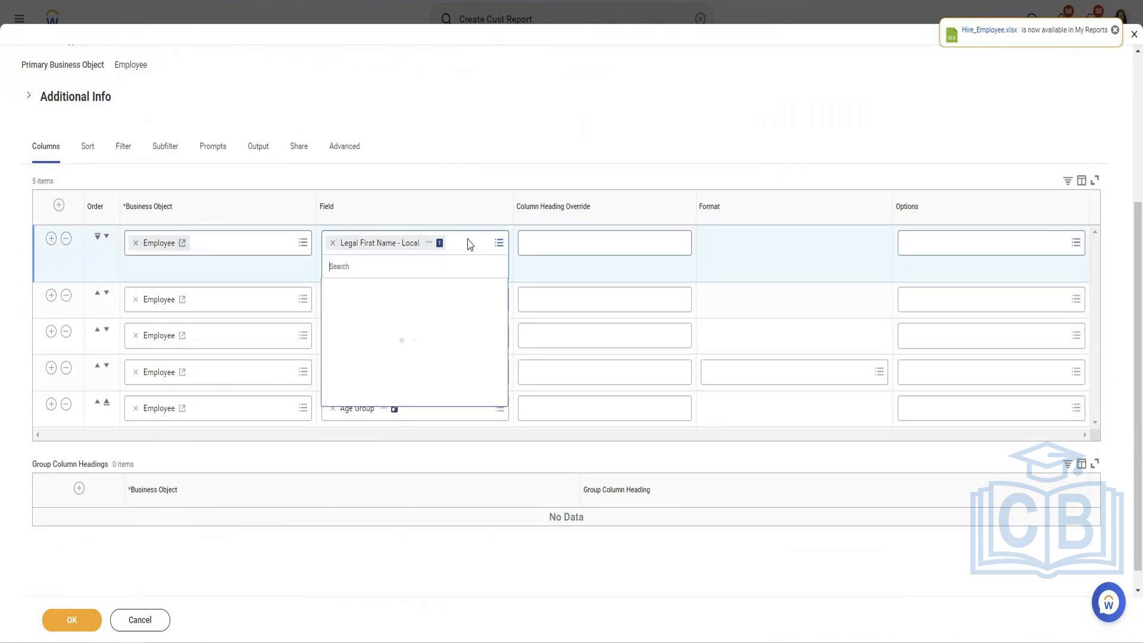
{"action": "type", "text": "legal"}
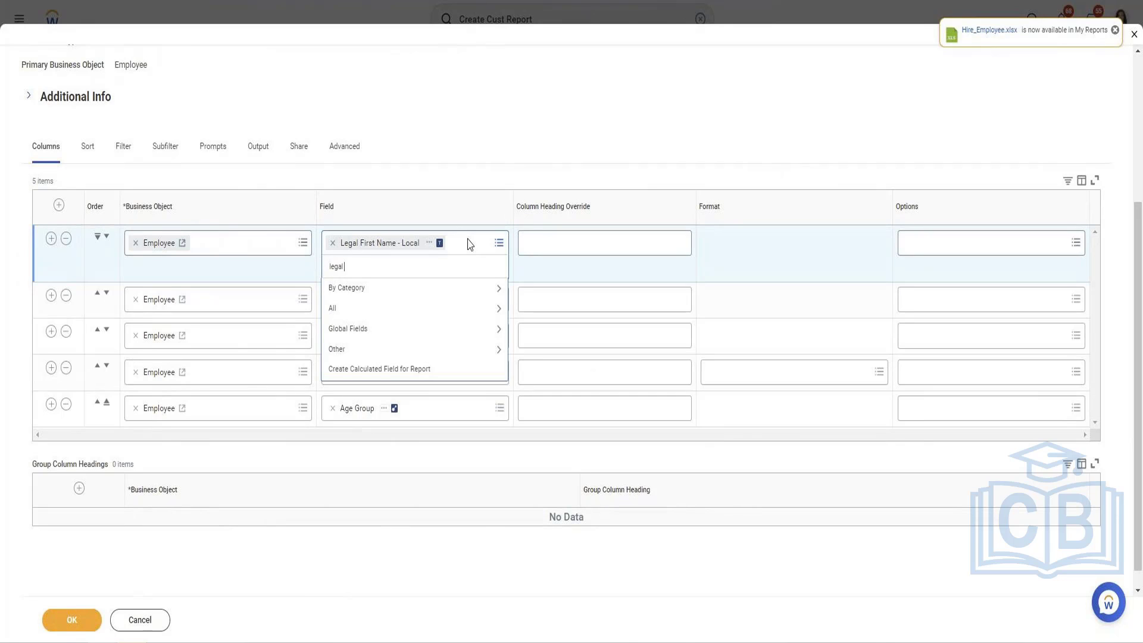
{"action": "type", "text": " first nam"}
{"action": "key", "text": "Return"}
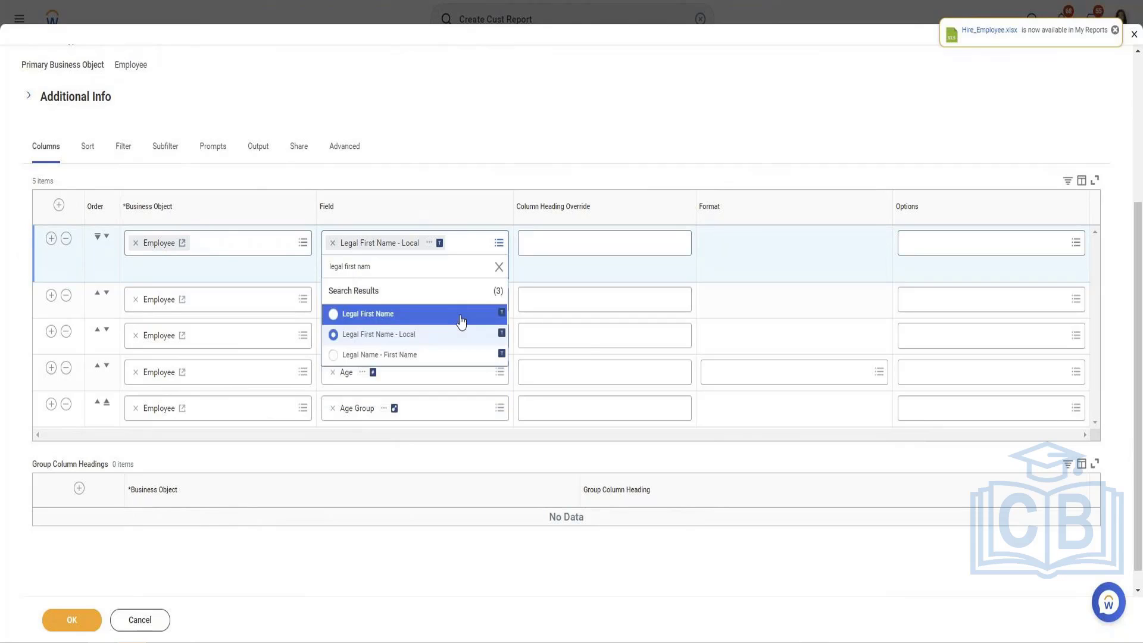
{"action": "left_click", "coordinate": [405, 356]}
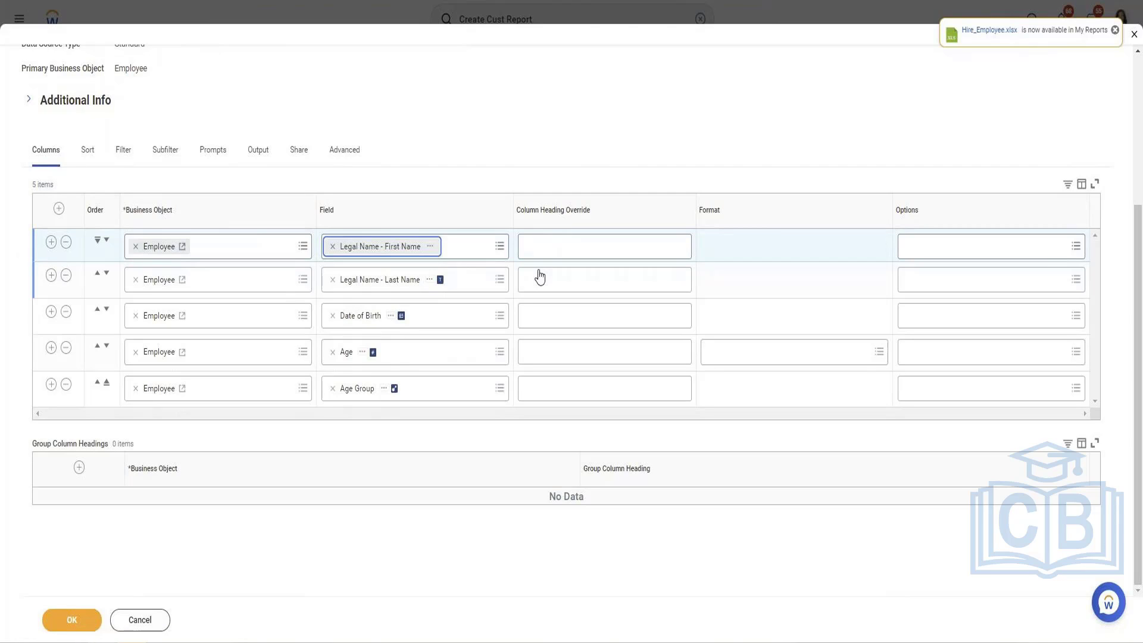
Save the edited report and test it, checking the legal first name and last name column headings
{"action": "left_click", "coordinate": [72, 621]}
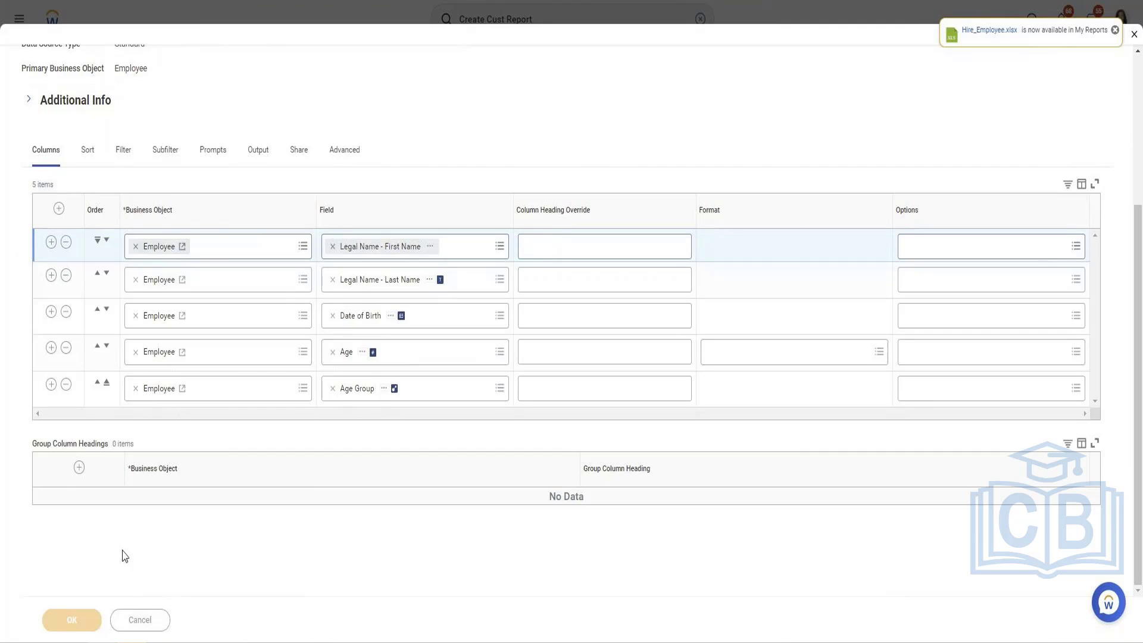
{"action": "left_click", "coordinate": [165, 619]}
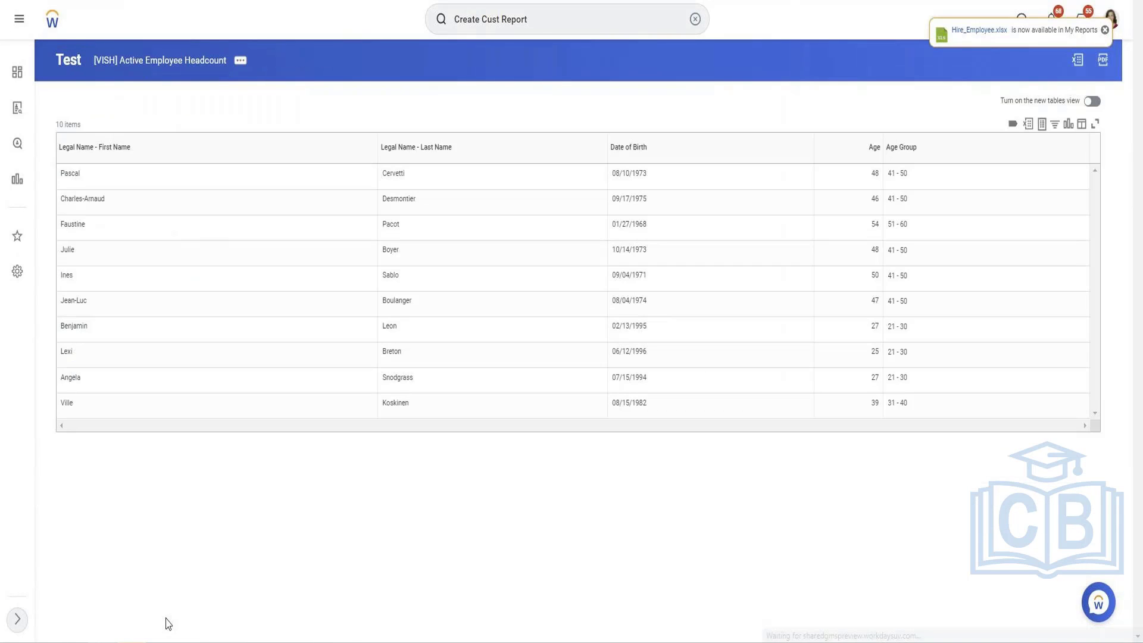
{"action": "left_click_drag", "start_coordinate": [47, 169], "coordinate": [134, 157]}
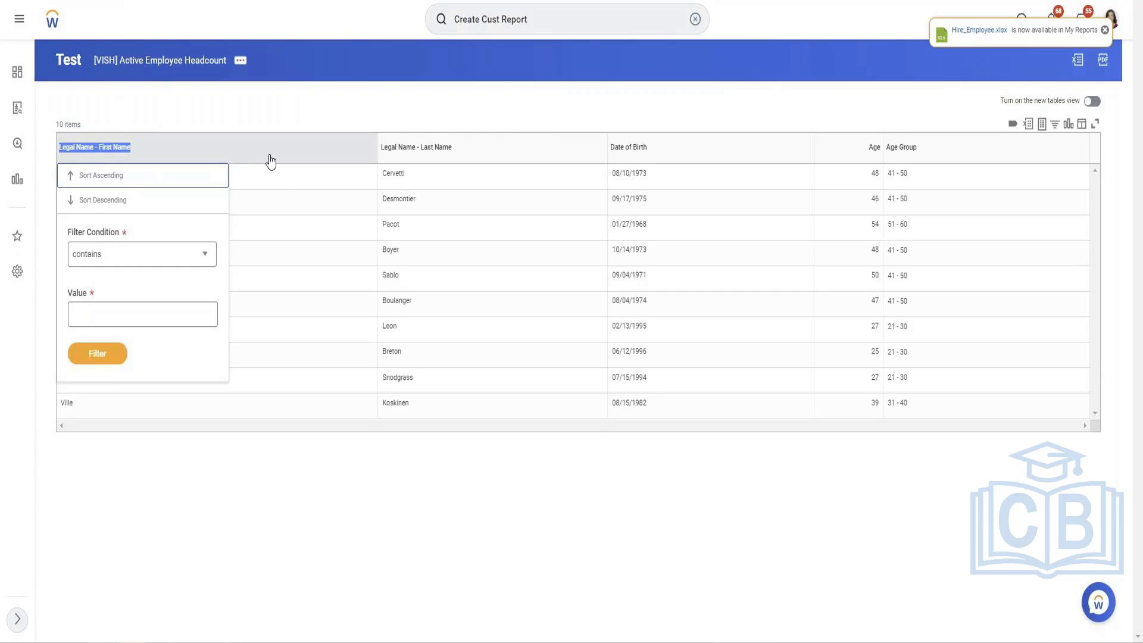
{"action": "left_click", "coordinate": [475, 153]}
{"action": "left_click_drag", "start_coordinate": [467, 153], "coordinate": [290, 160]}
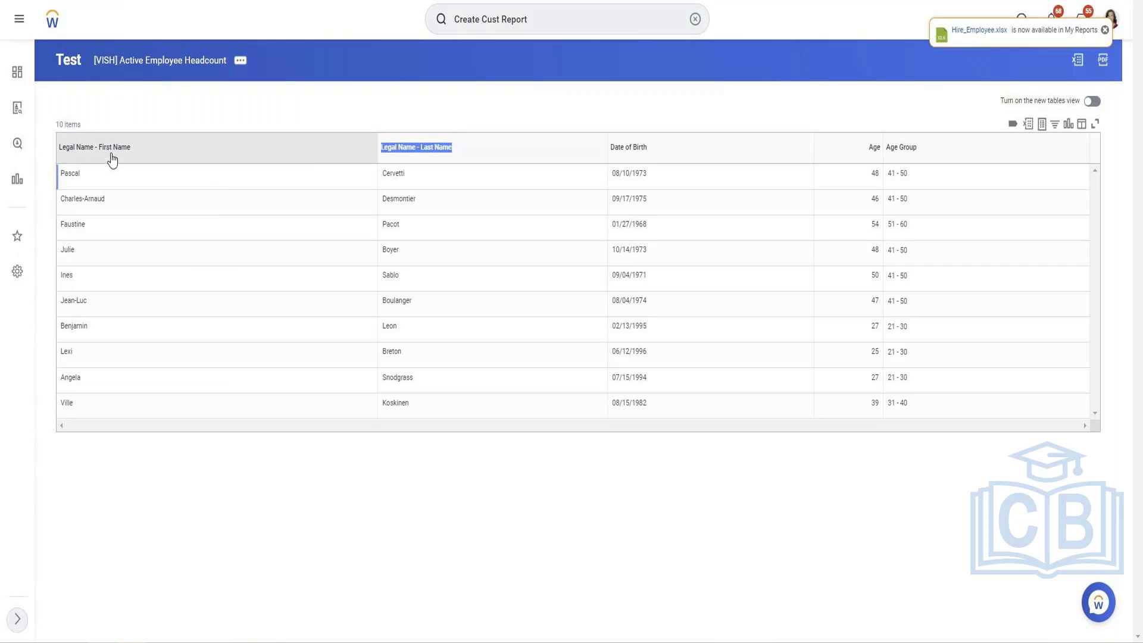
Reopen the report for editing and override the heading of the Legal Name - First Name column with "First Name"
{"action": "left_click", "coordinate": [240, 62]}
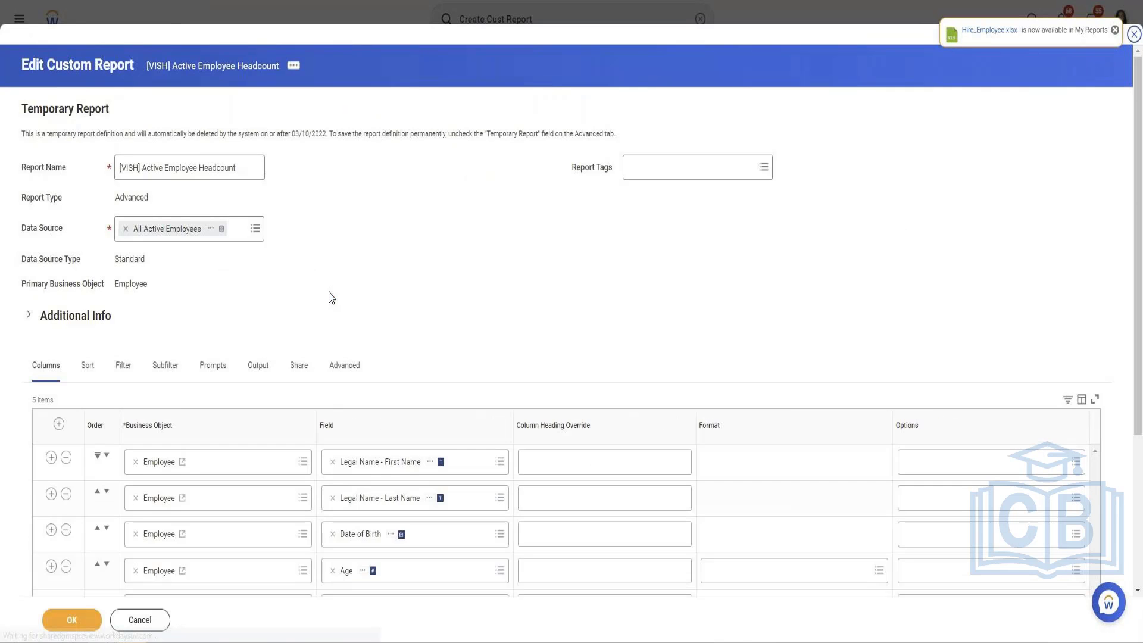
{"action": "scroll", "coordinate": [331, 298], "scroll_direction": "down", "scroll_amount": 4}
{"action": "left_click", "coordinate": [558, 251]}
{"action": "type", "text": "Firs"}
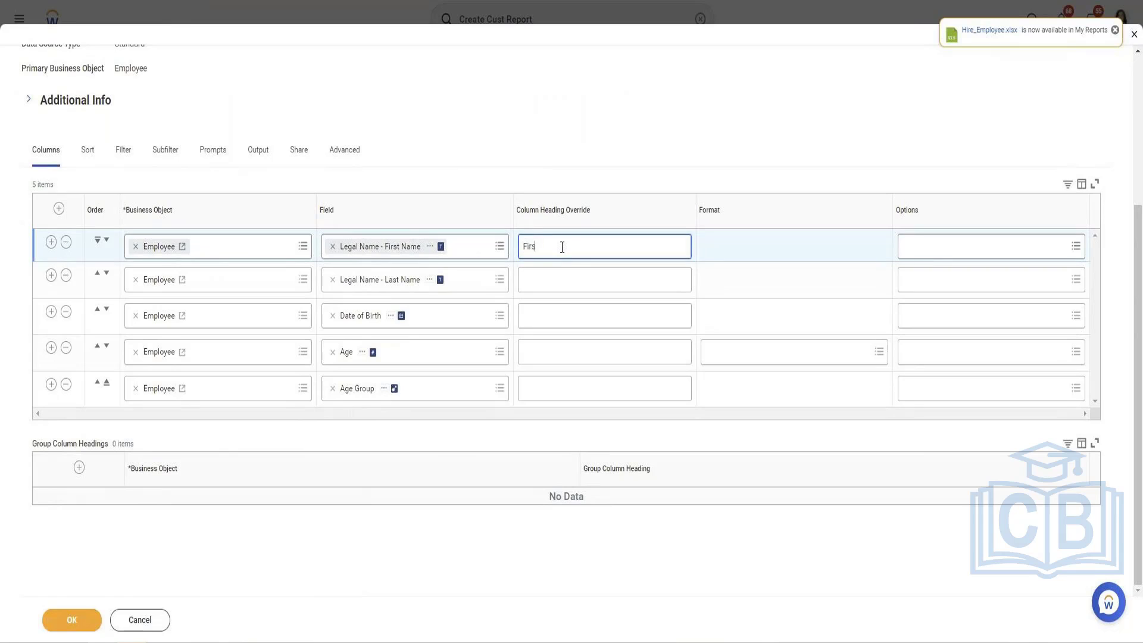
{"action": "type", "text": "t Name"}
Override the heading of the Legal Name - Last Name column with "Last Name"
{"action": "left_click", "coordinate": [566, 288]}
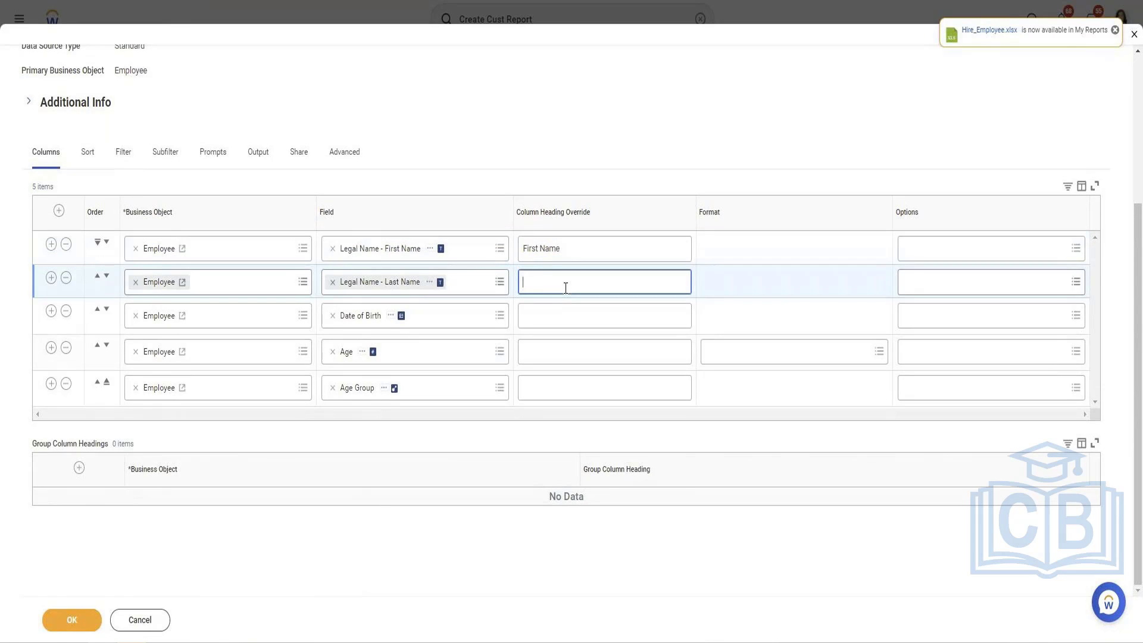
{"action": "type", "text": "LAst Name"}
{"action": "key", "text": "BackSpace"}
{"action": "type", "text": "a"}
{"action": "left_click", "coordinate": [529, 320]}
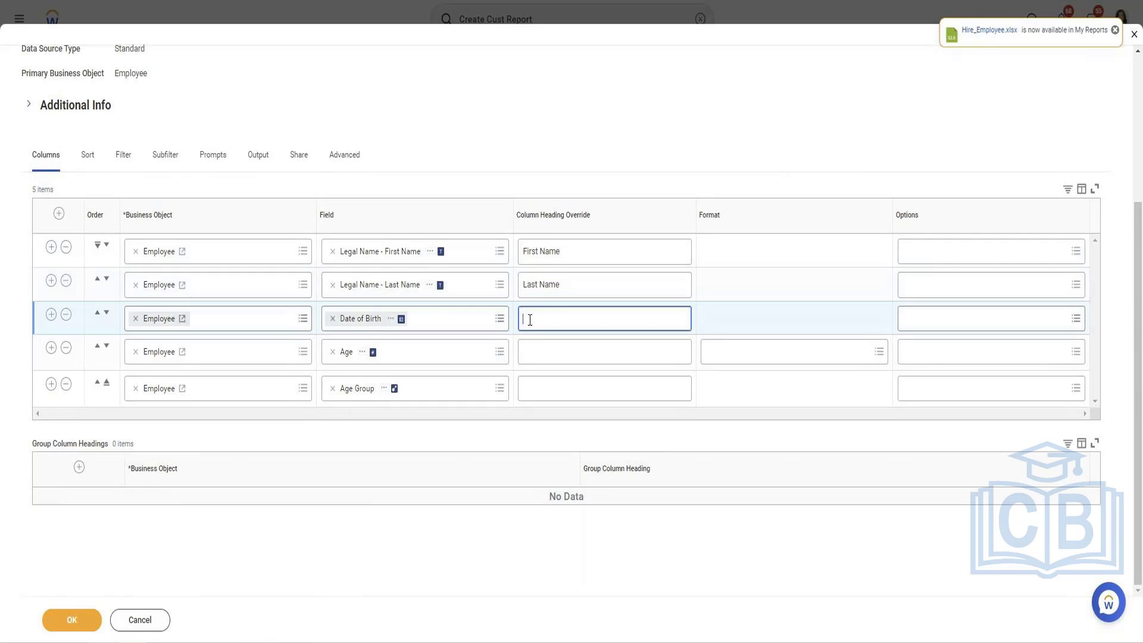
Override the heading of the Date of Birth column with "DOB", then save and test the report to check its columns
{"action": "type", "text": "DOB"}
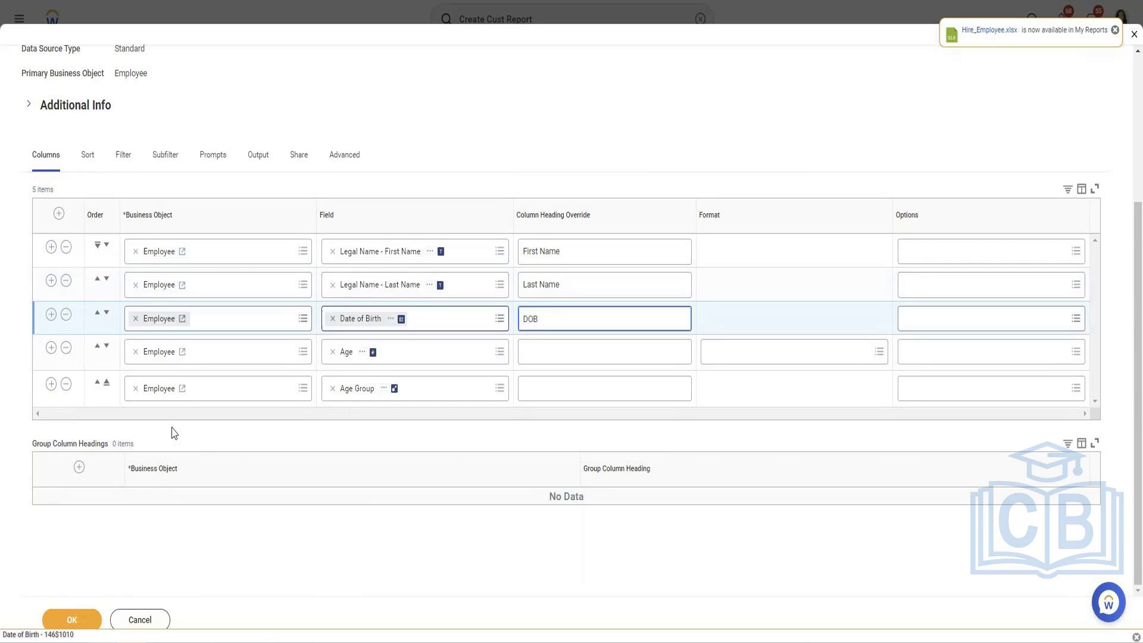
{"action": "left_click", "coordinate": [75, 620]}
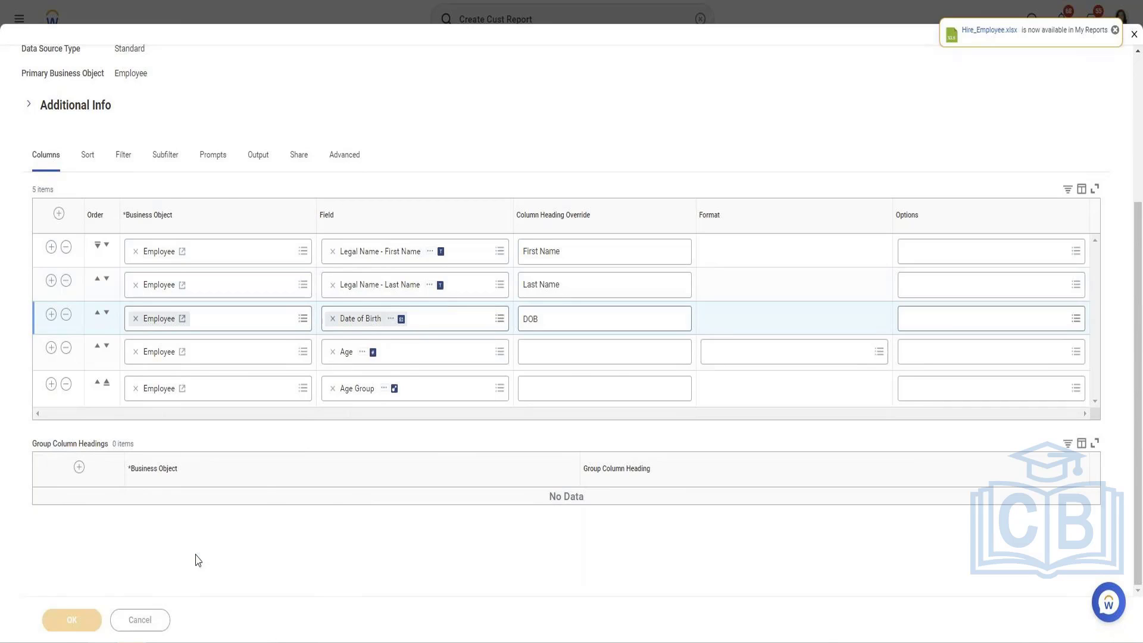
{"action": "left_click", "coordinate": [160, 619]}
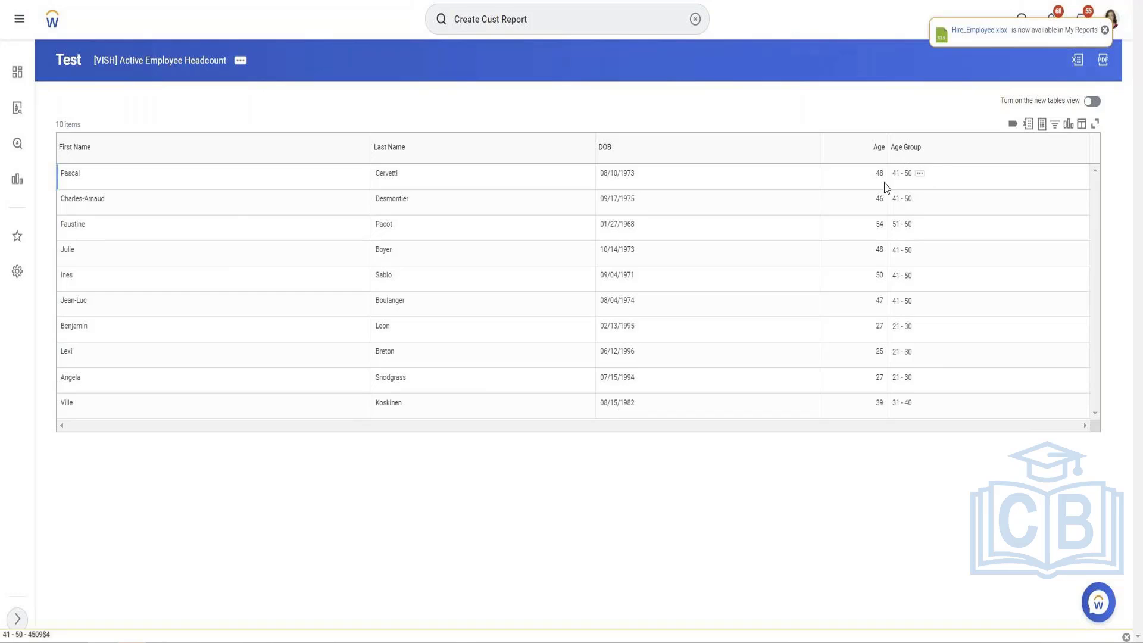
{"action": "left_click_drag", "start_coordinate": [894, 175], "coordinate": [919, 176]}
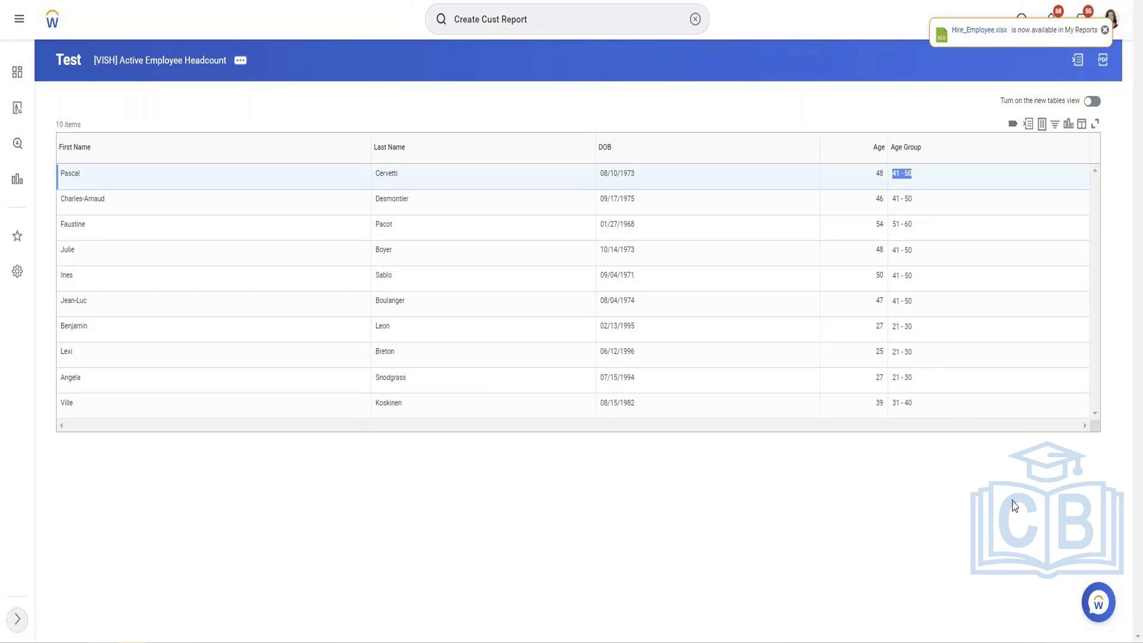
Reopen the report for editing and add an instance filter condition on the Age Group field
{"action": "left_click", "coordinate": [244, 68]}
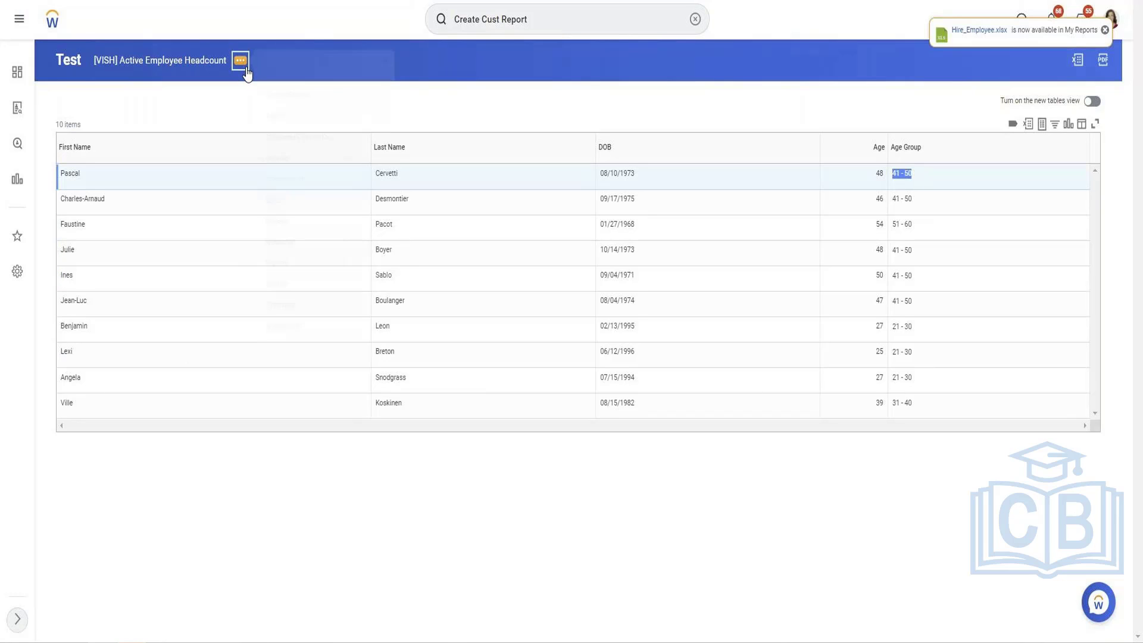
{"action": "mouse_move", "coordinate": [291, 111]}
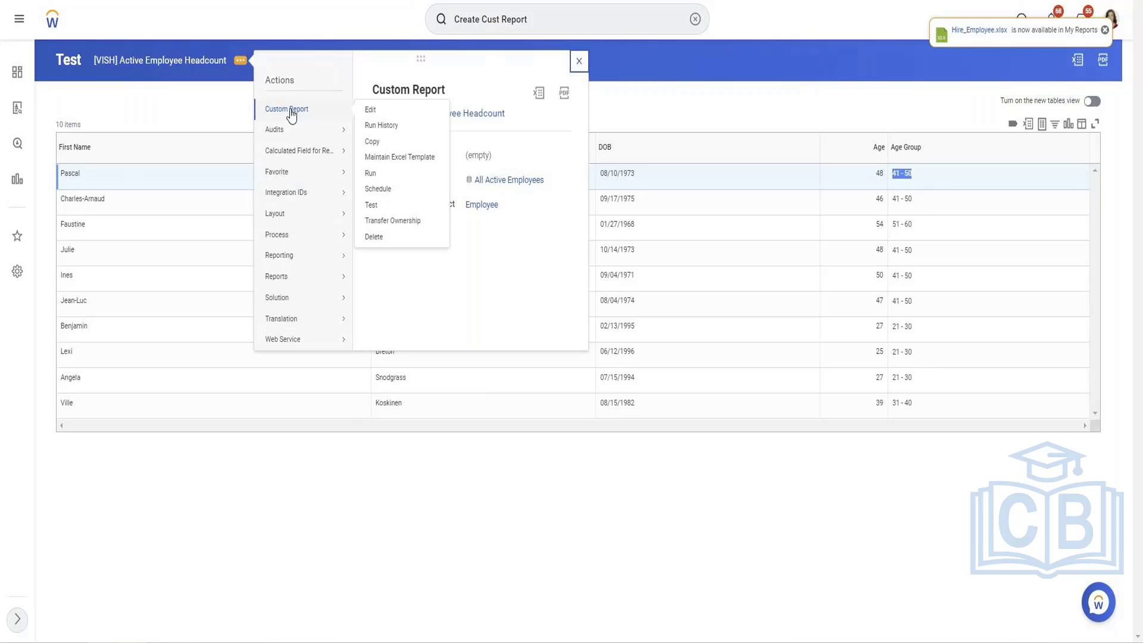
{"action": "left_click", "coordinate": [370, 112]}
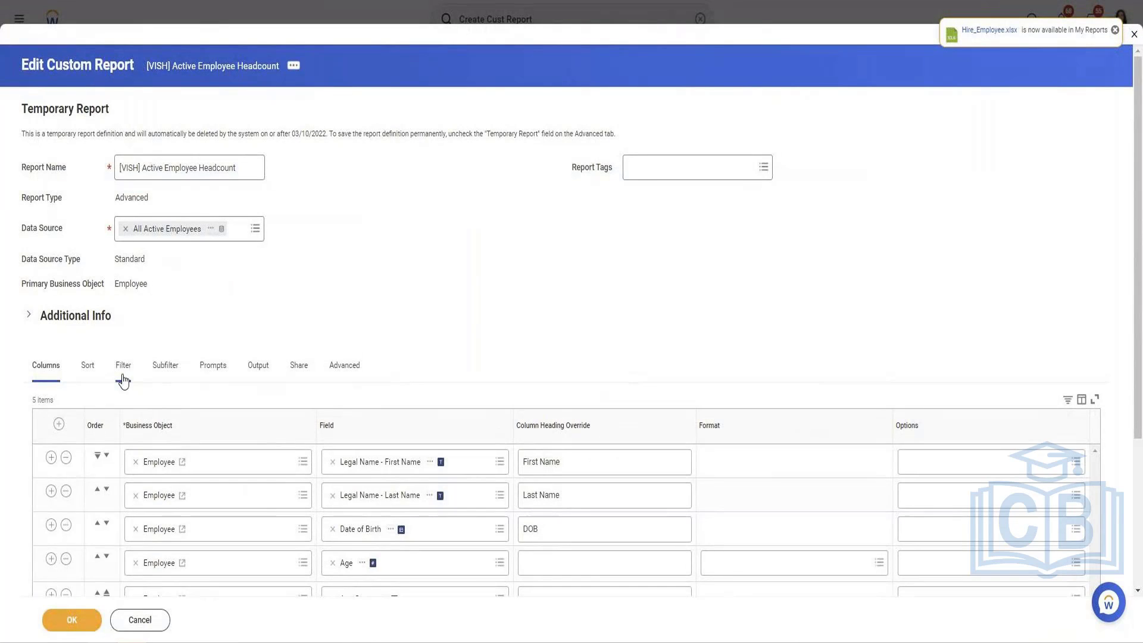
{"action": "left_click", "coordinate": [122, 367]}
{"action": "scroll", "coordinate": [271, 329], "scroll_direction": "down", "scroll_amount": 1}
{"action": "left_click", "coordinate": [53, 331]}
{"action": "left_click", "coordinate": [435, 371]}
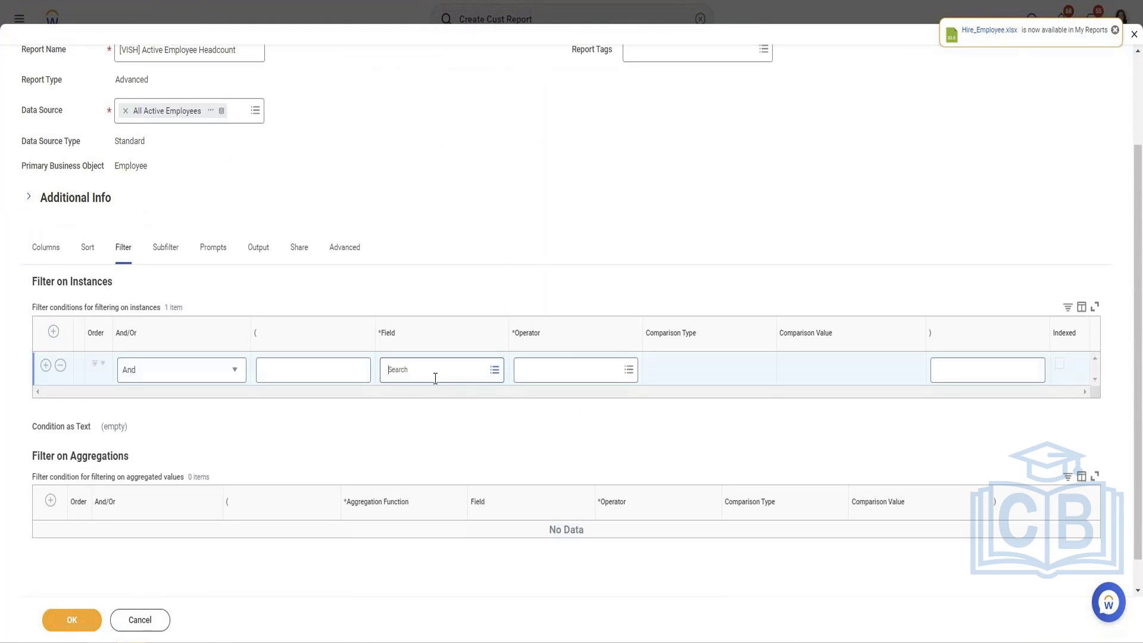
{"action": "type", "text": "age"}
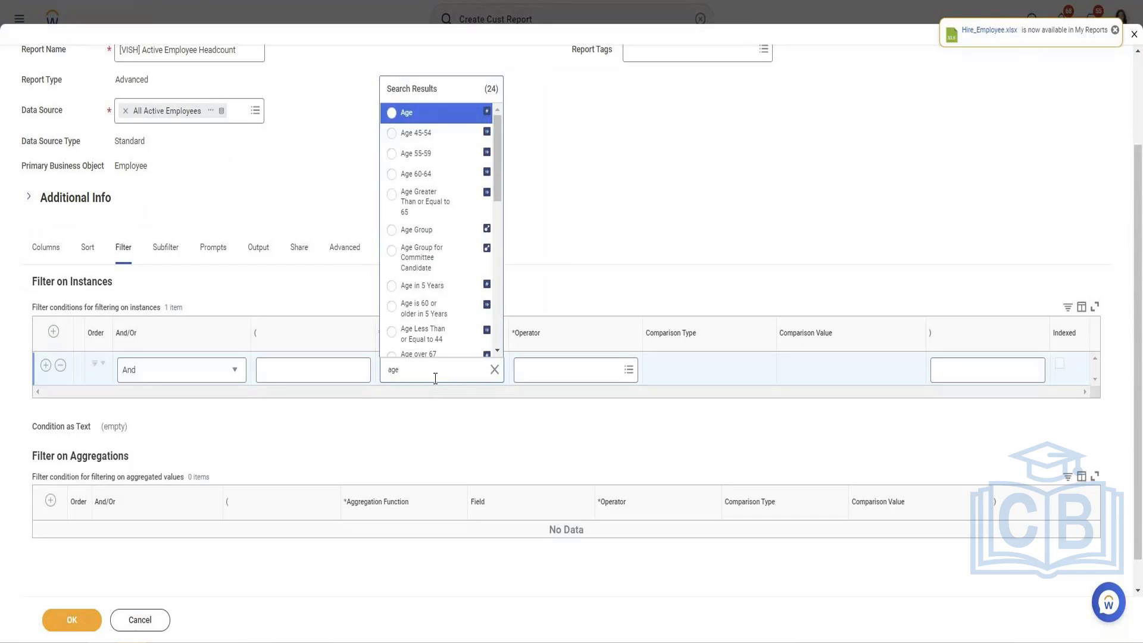
{"action": "left_click", "coordinate": [435, 231]}
Set the Age Group filter's operator to "in the selection list" with the comparison value 41 - 50
{"action": "left_click", "coordinate": [560, 371]}
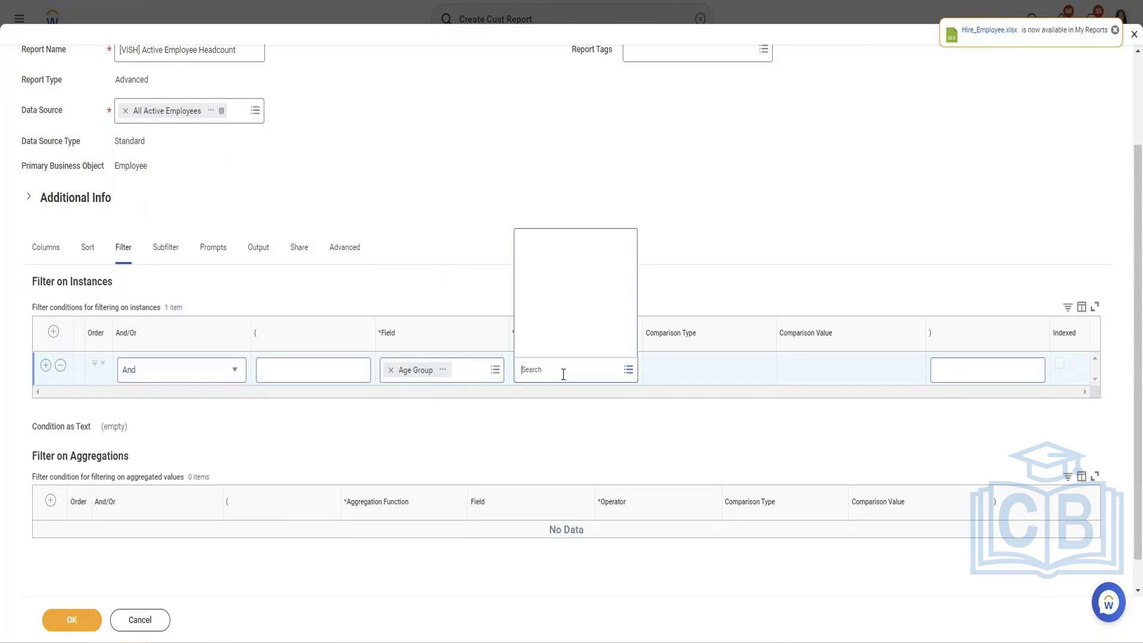
{"action": "left_click", "coordinate": [555, 329]}
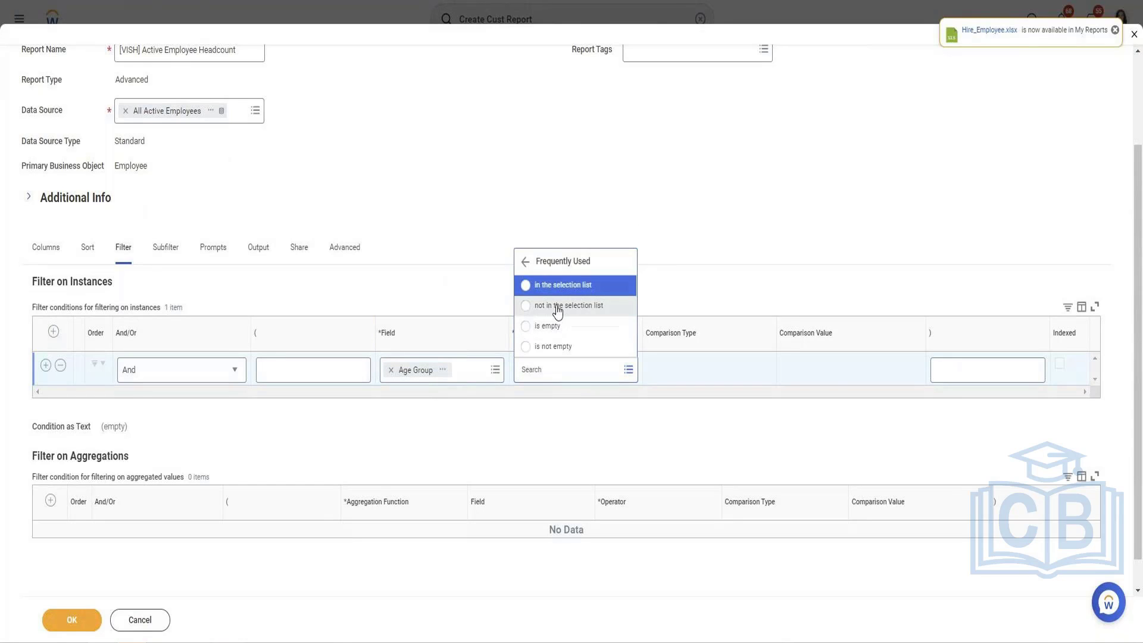
{"action": "left_click", "coordinate": [556, 287]}
{"action": "left_click", "coordinate": [850, 367]}
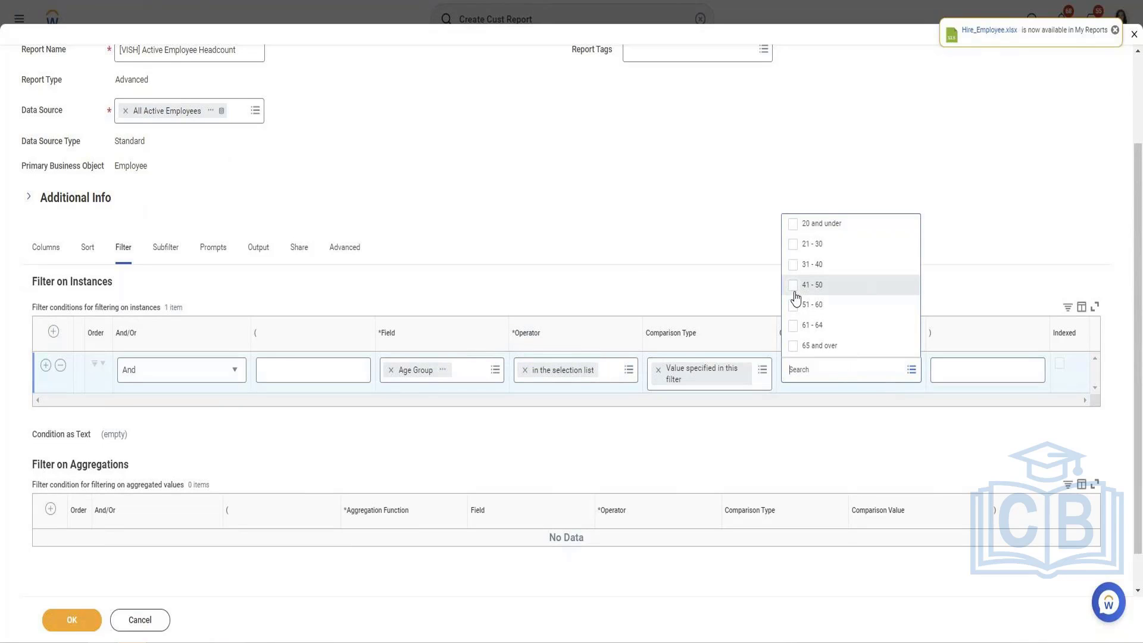
{"action": "left_click", "coordinate": [794, 291]}
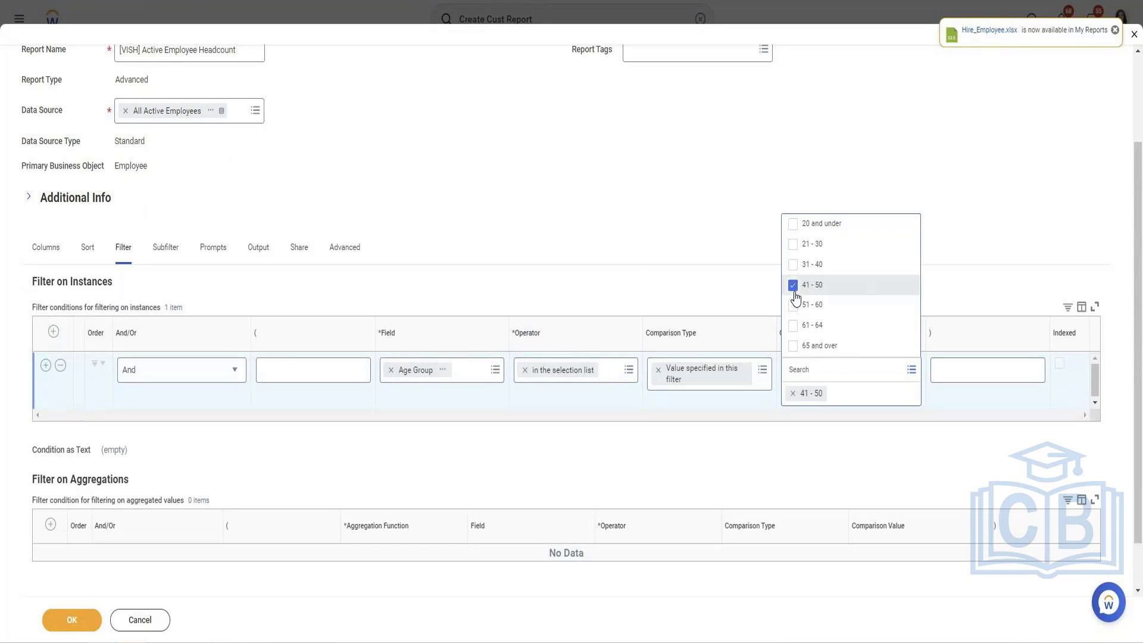
Save and run the filtered report, examining the Age Group values of the listed employees
{"action": "left_click", "coordinate": [70, 630]}
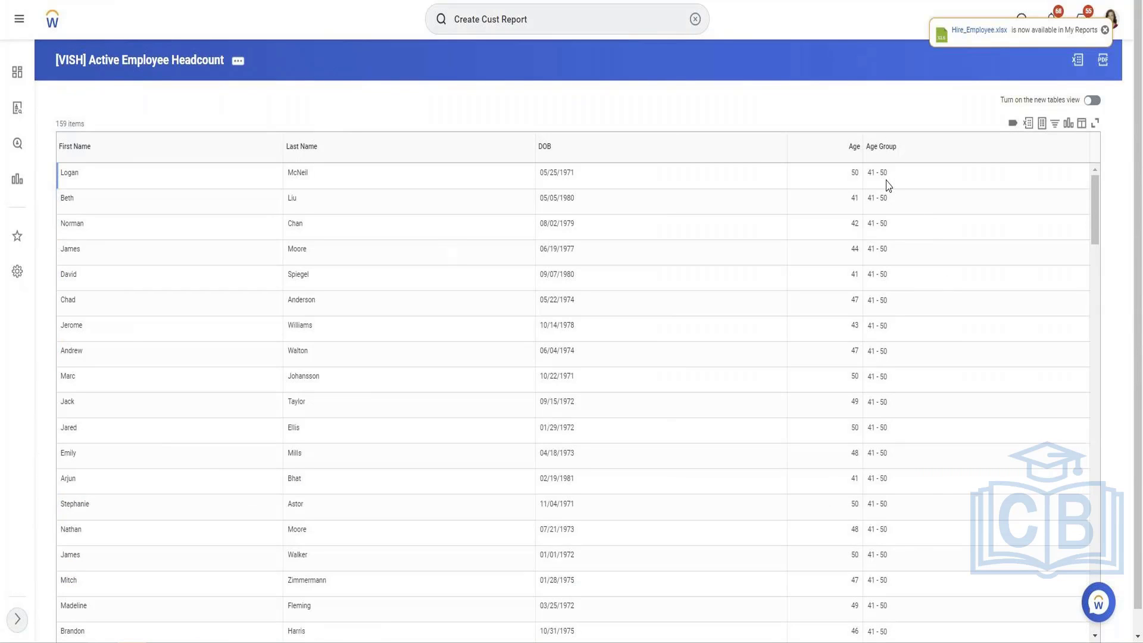
{"action": "scroll", "coordinate": [887, 205], "scroll_direction": "down", "scroll_amount": 10}
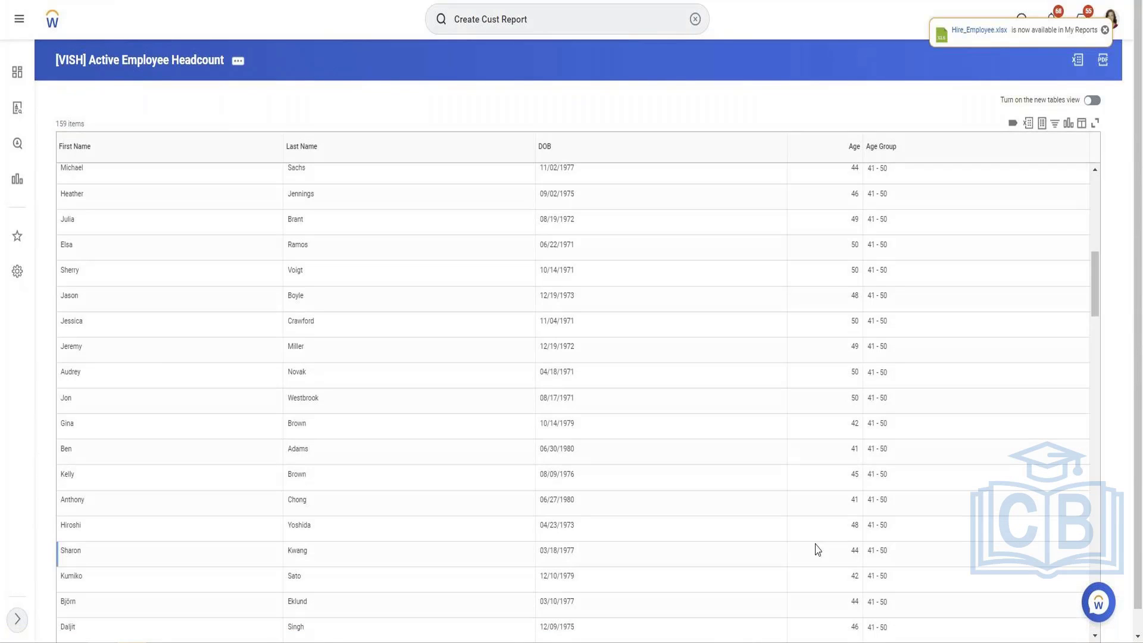
{"action": "scroll", "coordinate": [810, 545], "scroll_direction": "down", "scroll_amount": 10}
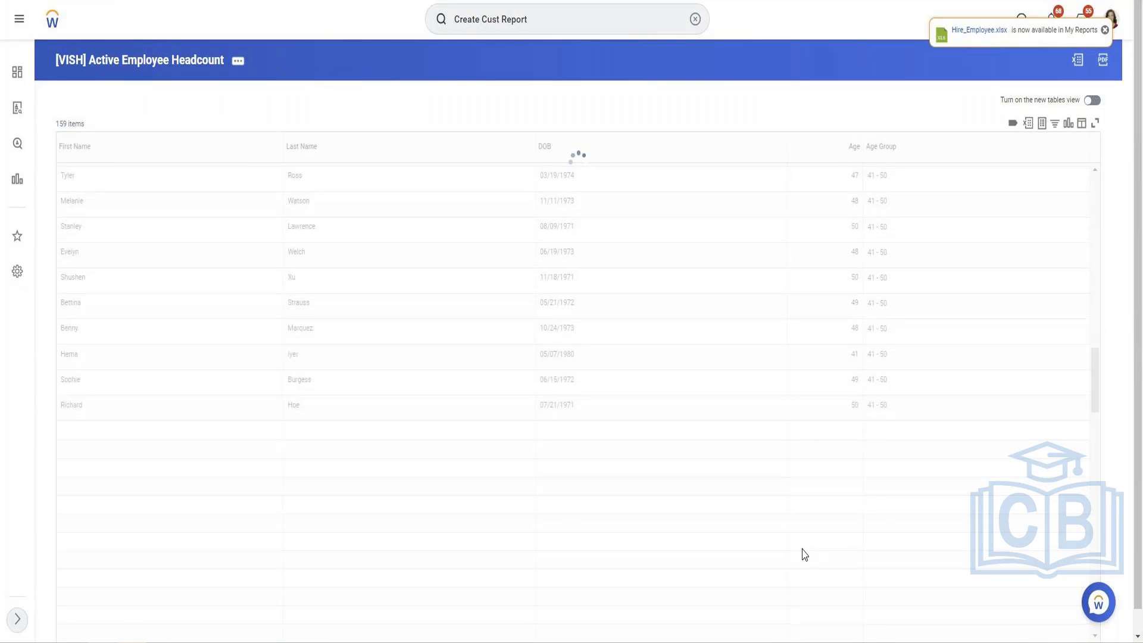
{"action": "scroll", "coordinate": [804, 554], "scroll_direction": "up", "scroll_amount": 10}
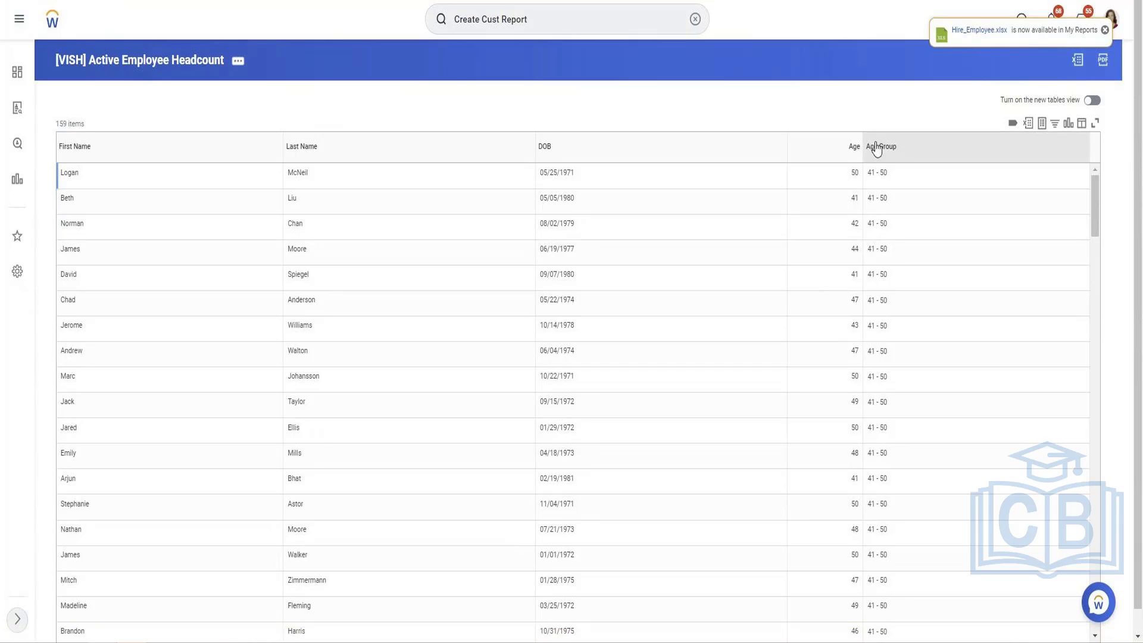
{"action": "left_click_drag", "start_coordinate": [898, 152], "coordinate": [870, 153]}
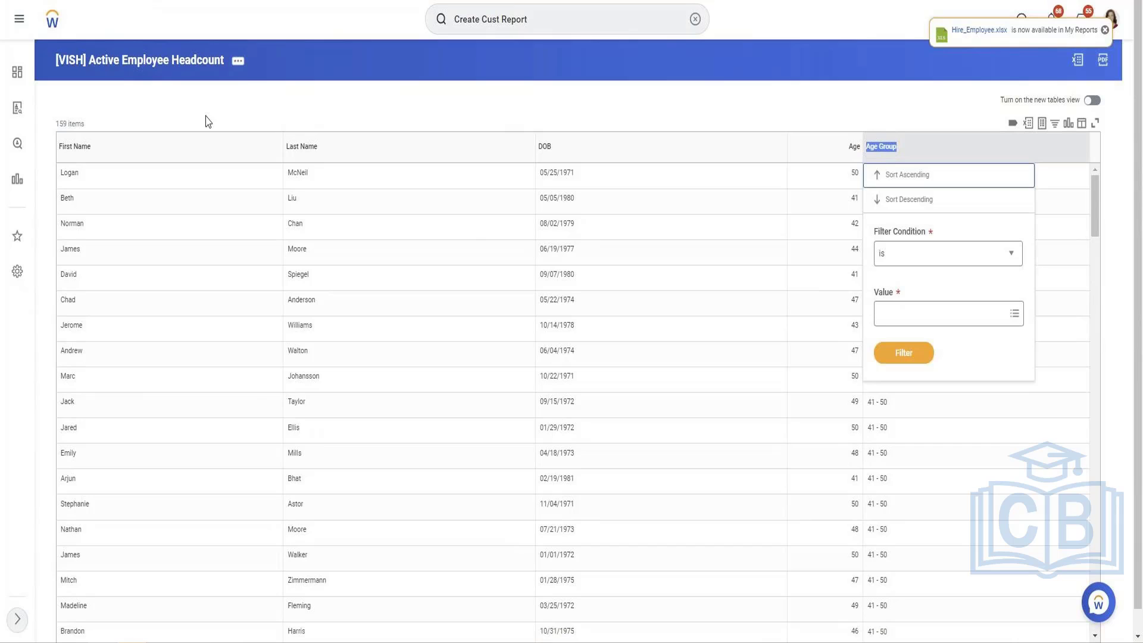
Reopen the report for editing and remove the Age Group condition from the instance filters
{"action": "left_click", "coordinate": [239, 65]}
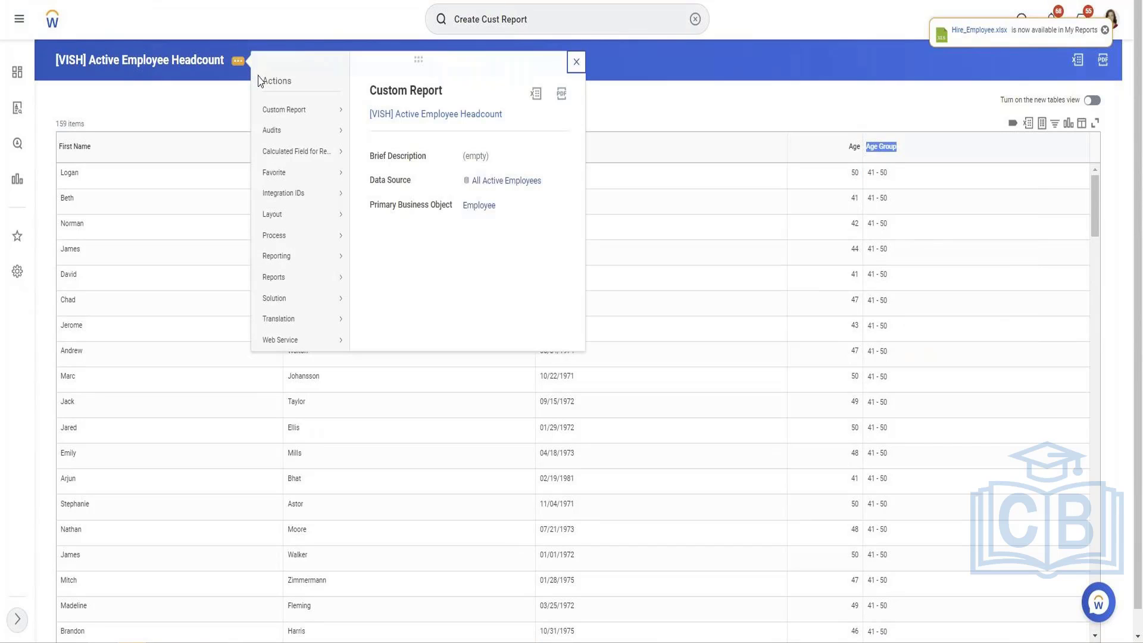
{"action": "mouse_move", "coordinate": [302, 110]}
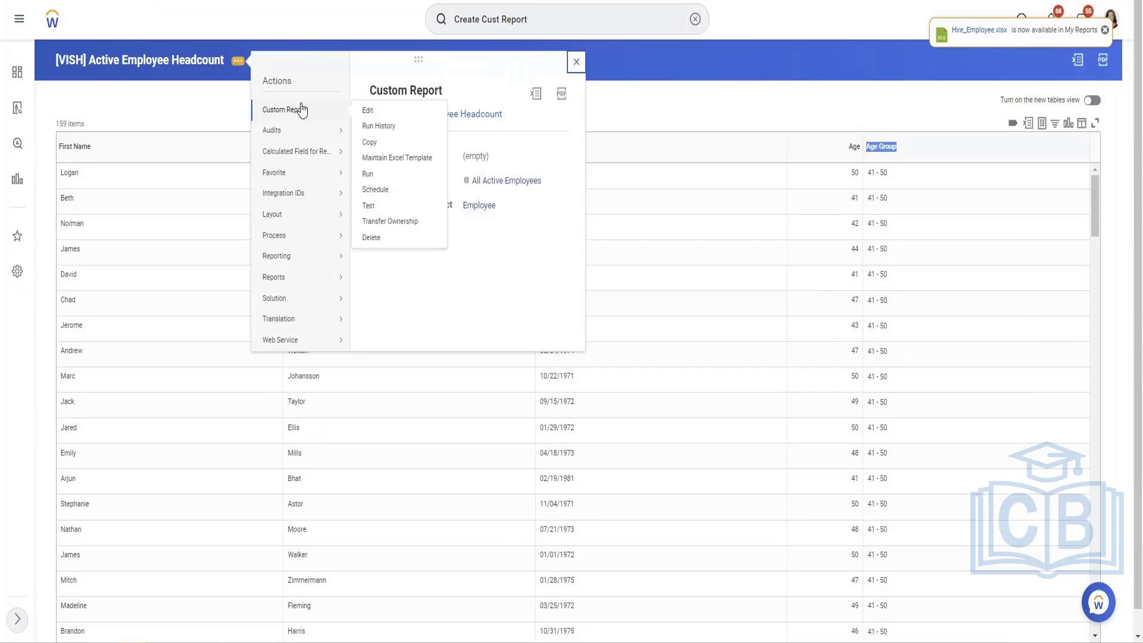
{"action": "left_click", "coordinate": [382, 112]}
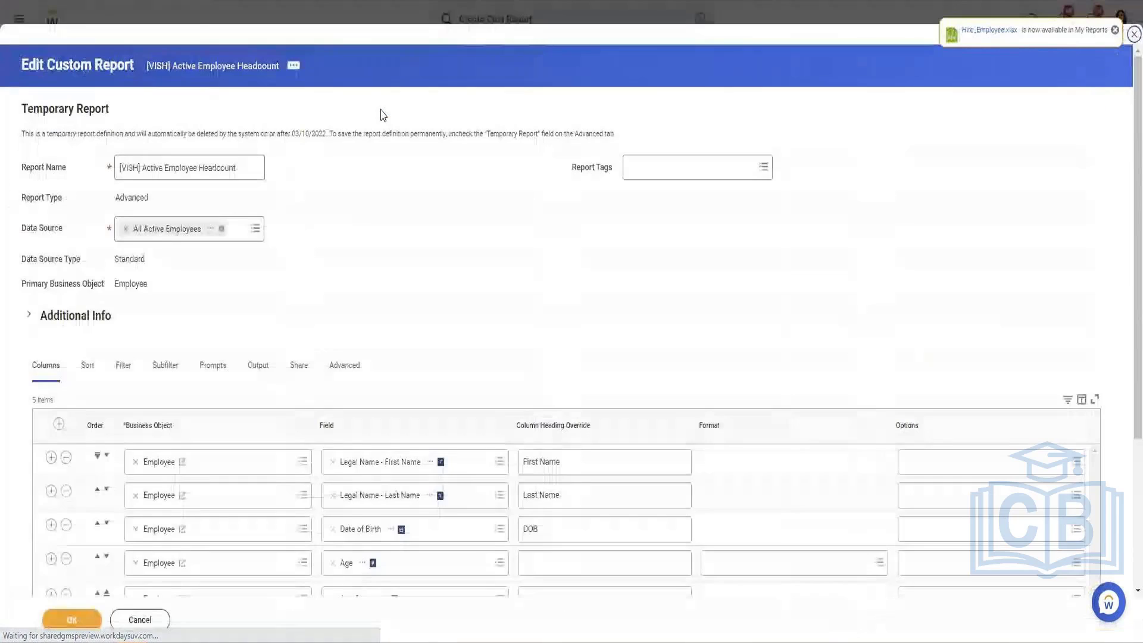
{"action": "left_click", "coordinate": [125, 367]}
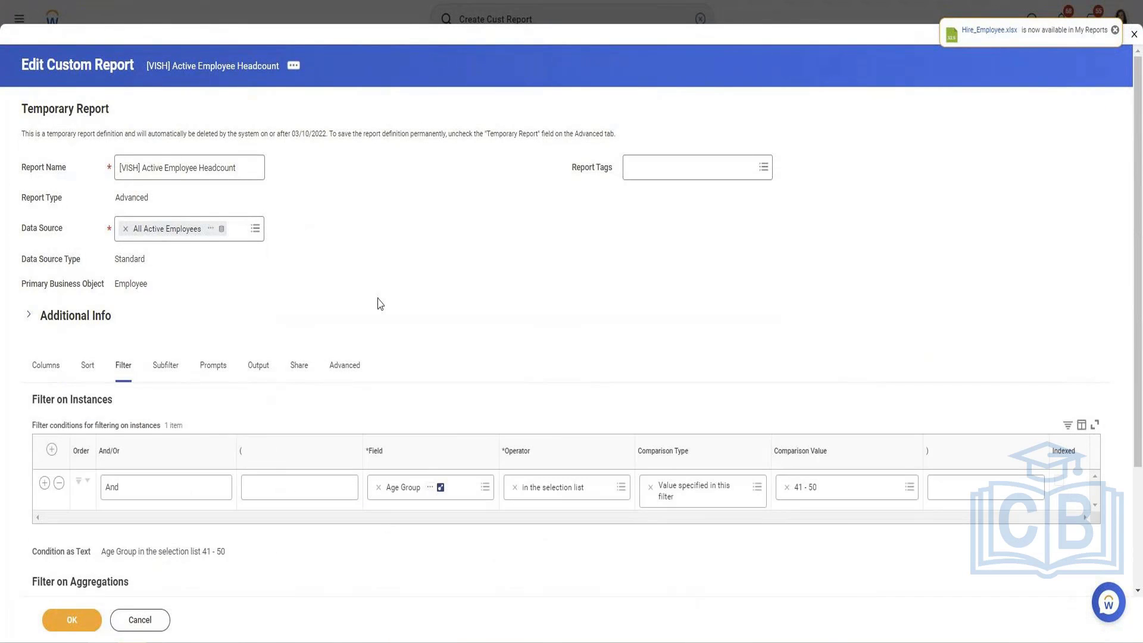
{"action": "scroll", "coordinate": [380, 304], "scroll_direction": "down", "scroll_amount": 3}
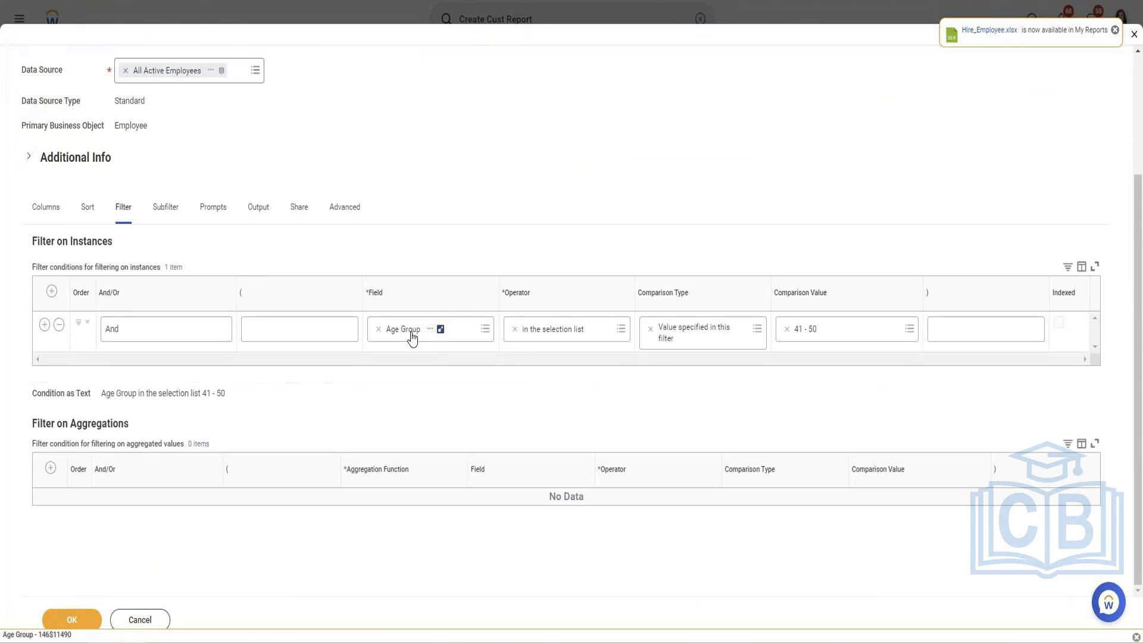
{"action": "left_click", "coordinate": [58, 329]}
Add a new instance filter condition on the Age field
{"action": "left_click", "coordinate": [51, 328]}
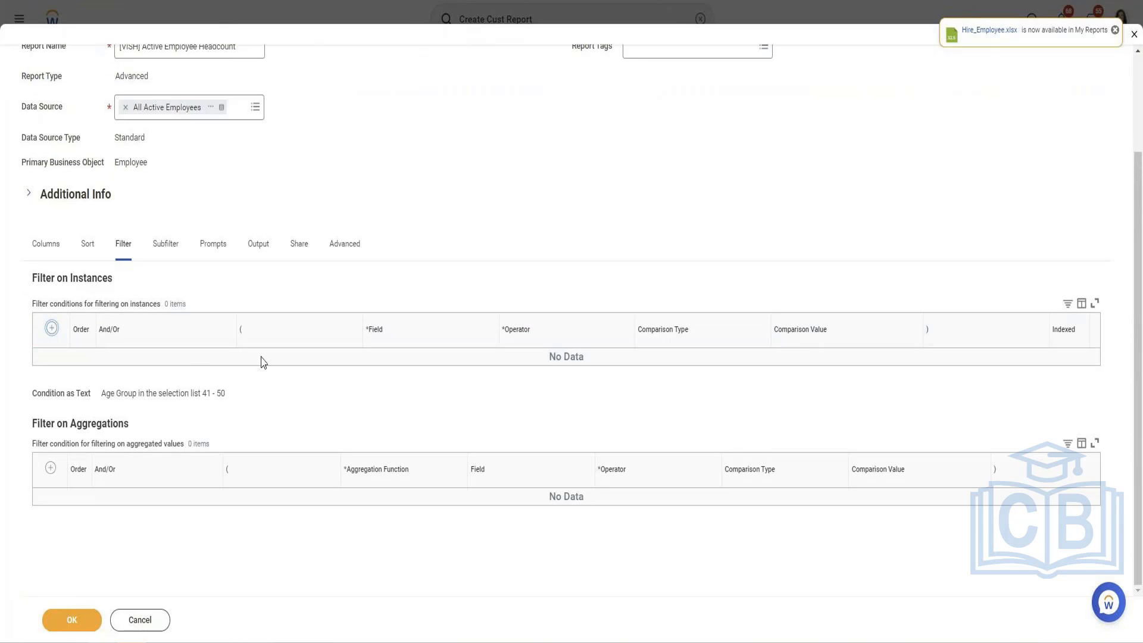
{"action": "left_click", "coordinate": [439, 365]}
{"action": "type", "text": "age"}
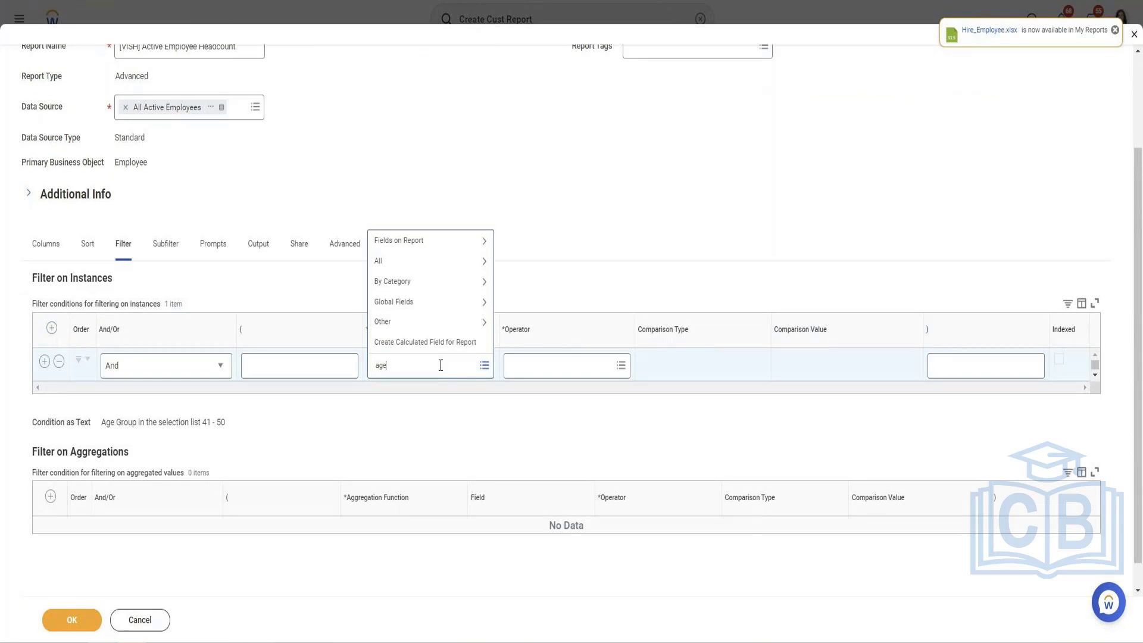
{"action": "key", "text": "Return"}
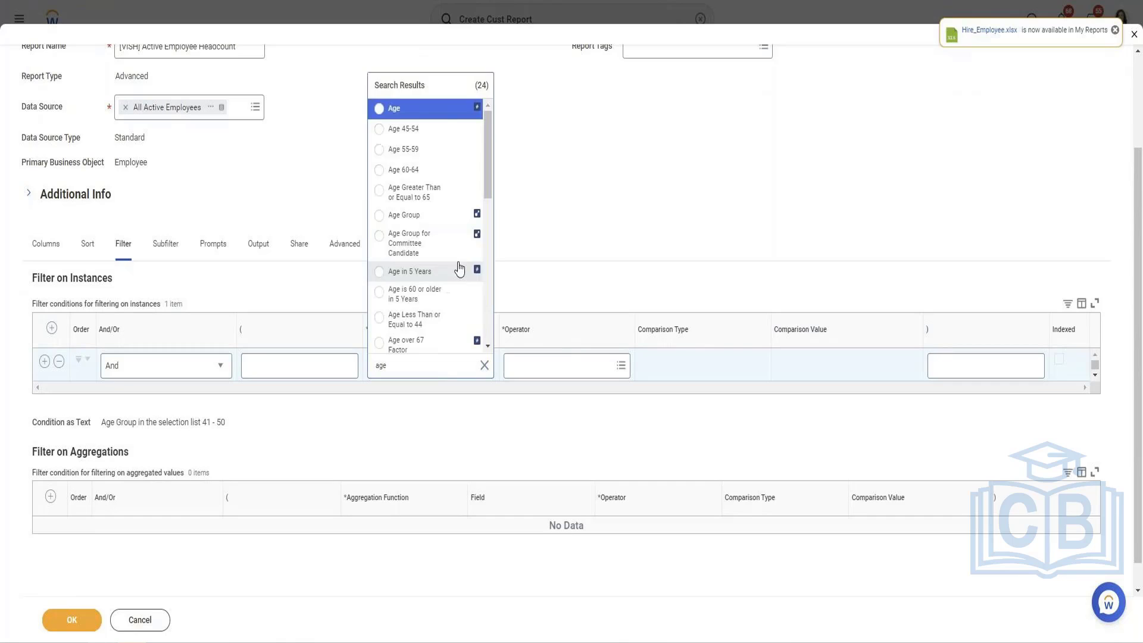
{"action": "left_click", "coordinate": [400, 111]}
Set the Age filter's operator to "greater than or equal to" with the comparison value 35
{"action": "left_click", "coordinate": [576, 366]}
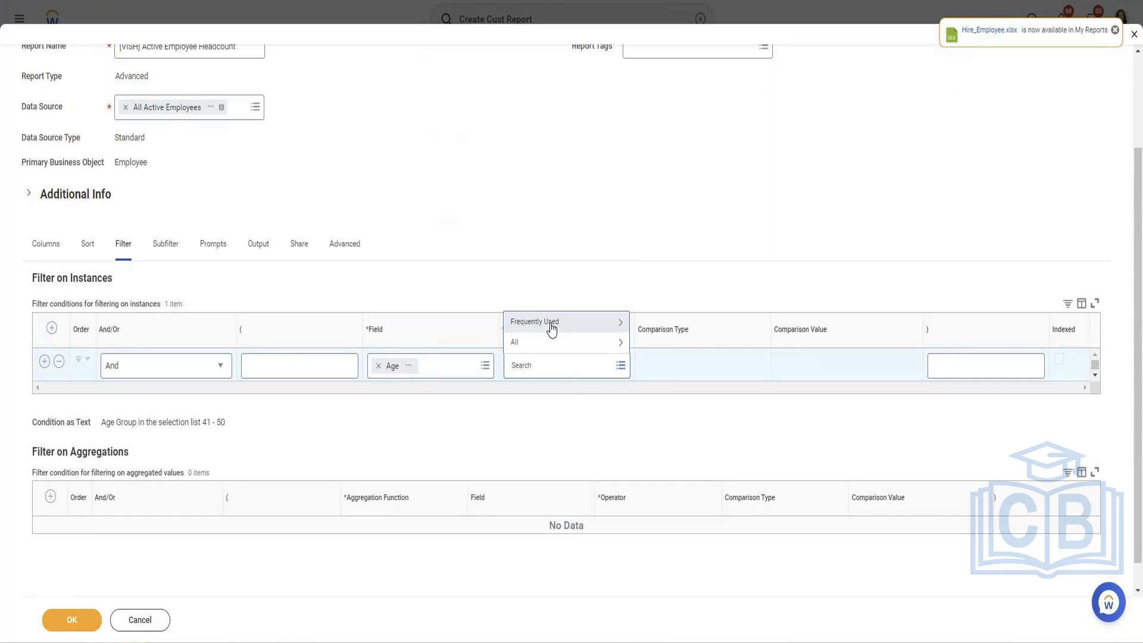
{"action": "left_click", "coordinate": [552, 328]}
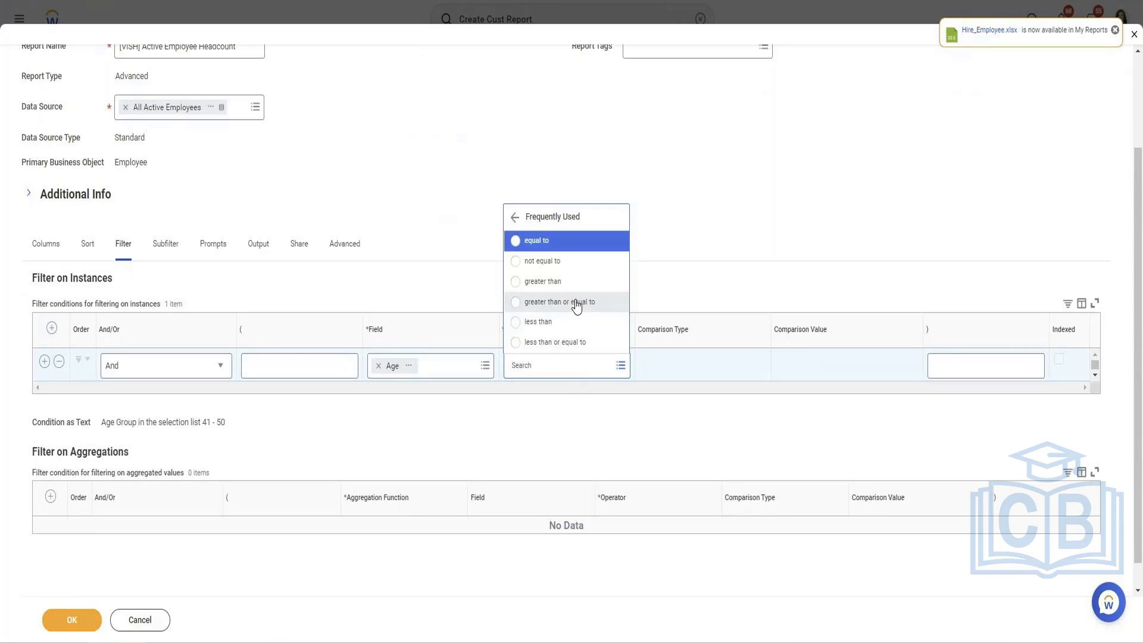
{"action": "left_click", "coordinate": [575, 303]}
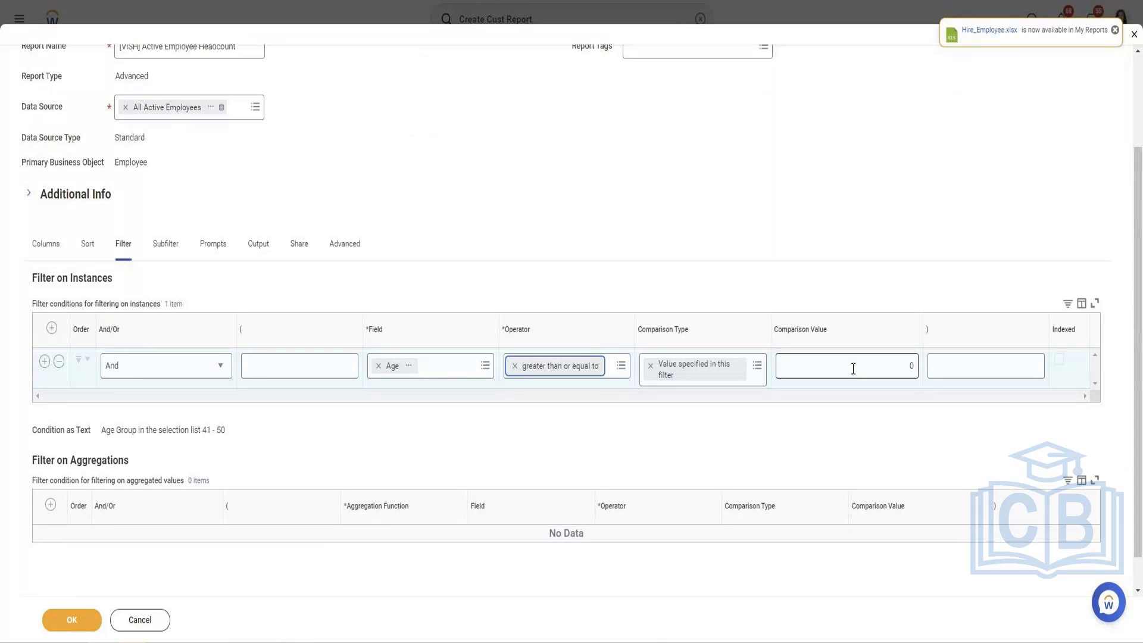
{"action": "left_click", "coordinate": [854, 369]}
{"action": "type", "text": "35"}
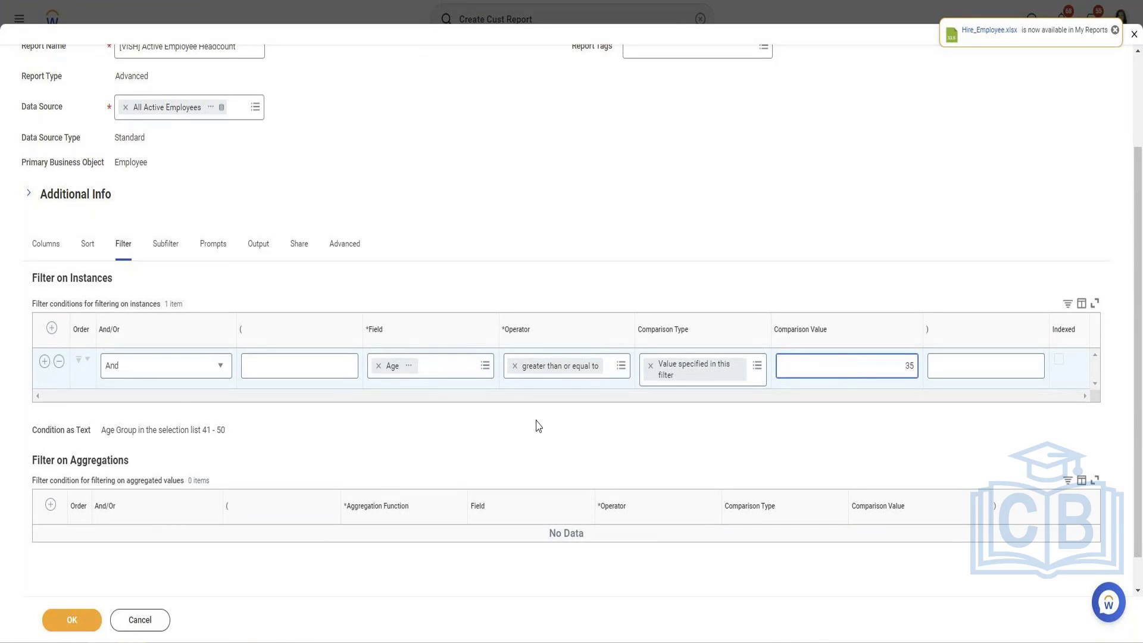
Add a second instance filter condition, joined with And, on the Age field
{"action": "left_click", "coordinate": [45, 362]}
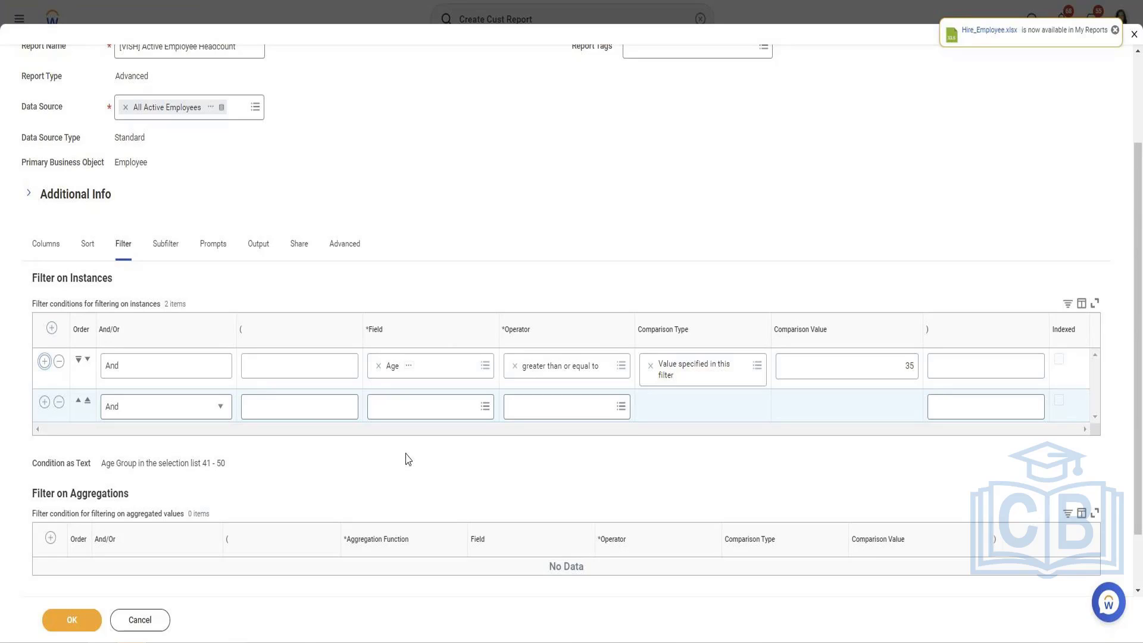
{"action": "left_click", "coordinate": [400, 409]}
{"action": "type", "text": "age"}
{"action": "key", "text": "Return"}
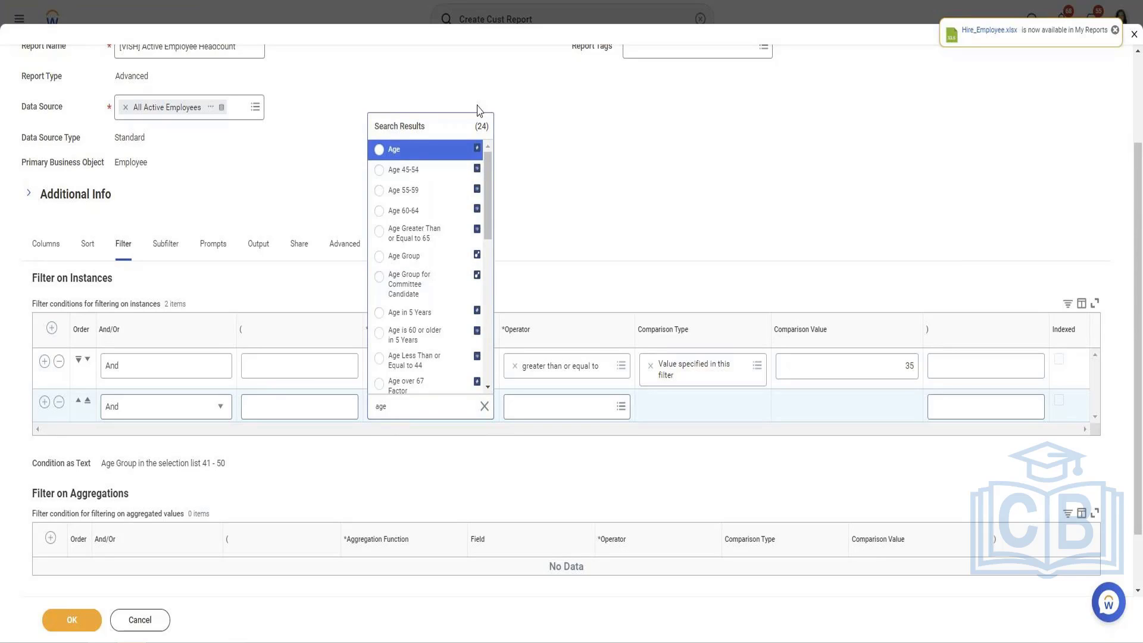
{"action": "key", "text": "Return"}
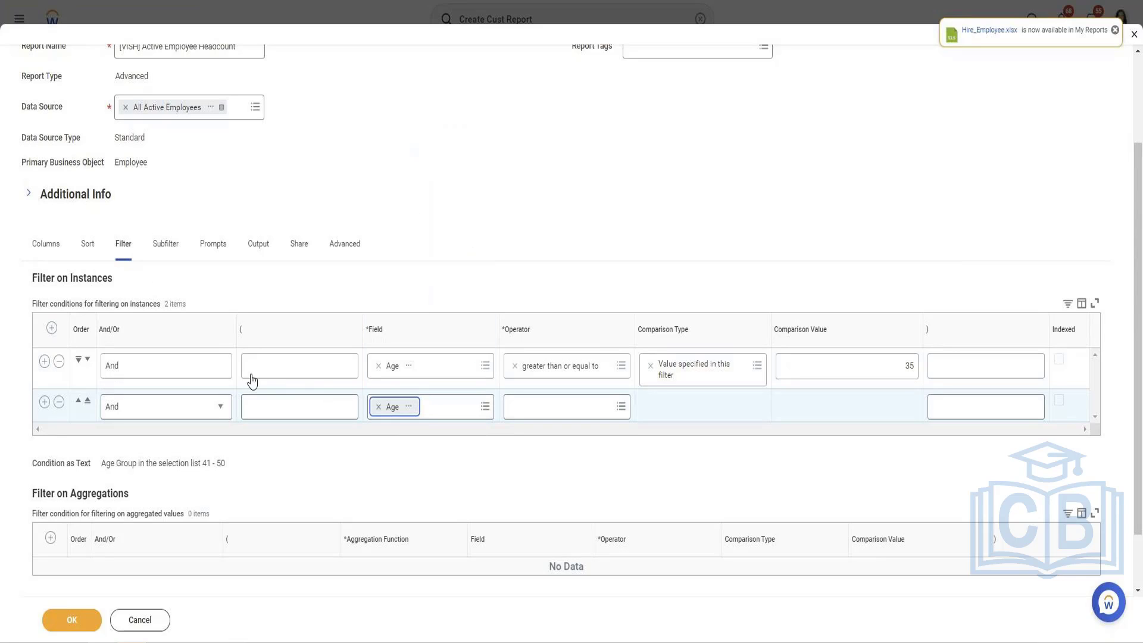
Set the second Age condition's operator to "less than or equal to" with the comparison value 45
{"action": "left_click", "coordinate": [601, 407]}
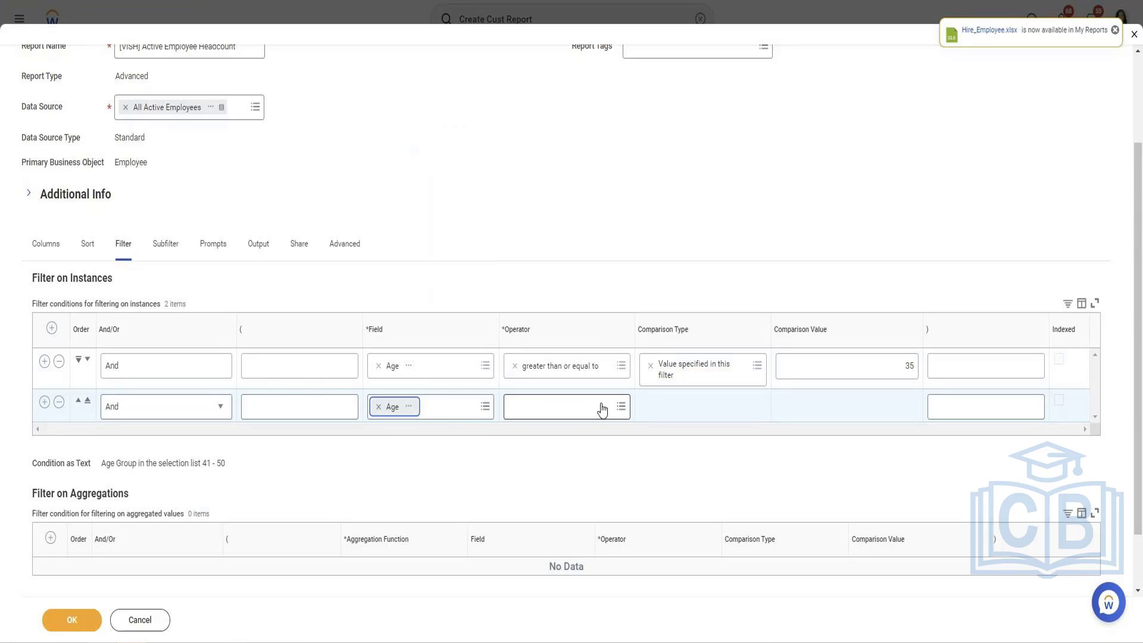
{"action": "type", "text": "less t"}
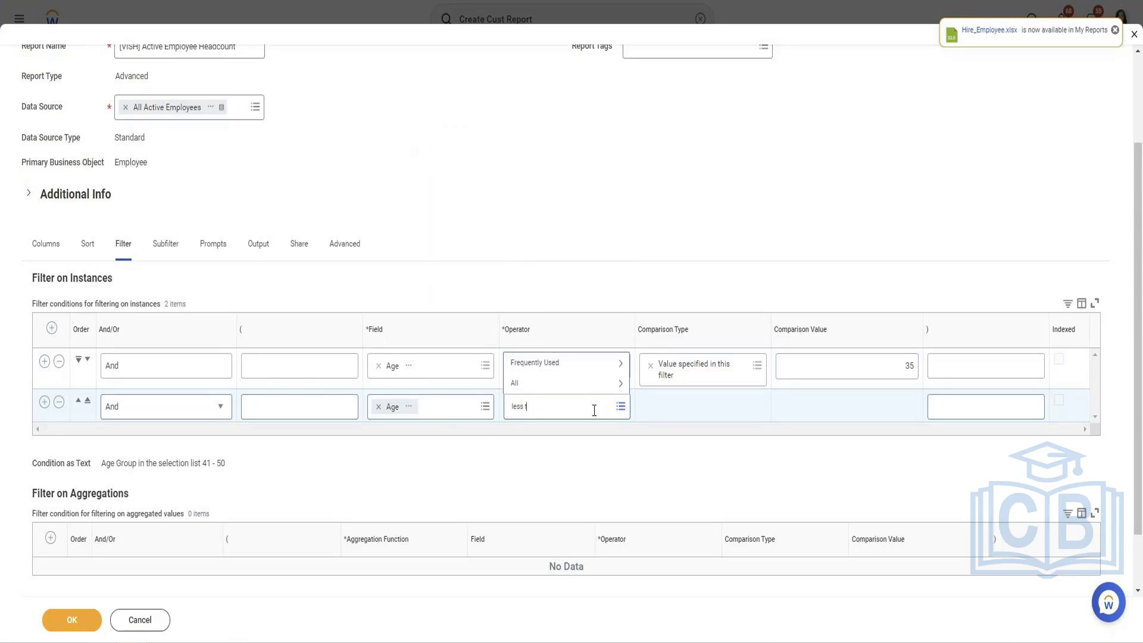
{"action": "type", "text": "han or"}
{"action": "key", "text": "Return"}
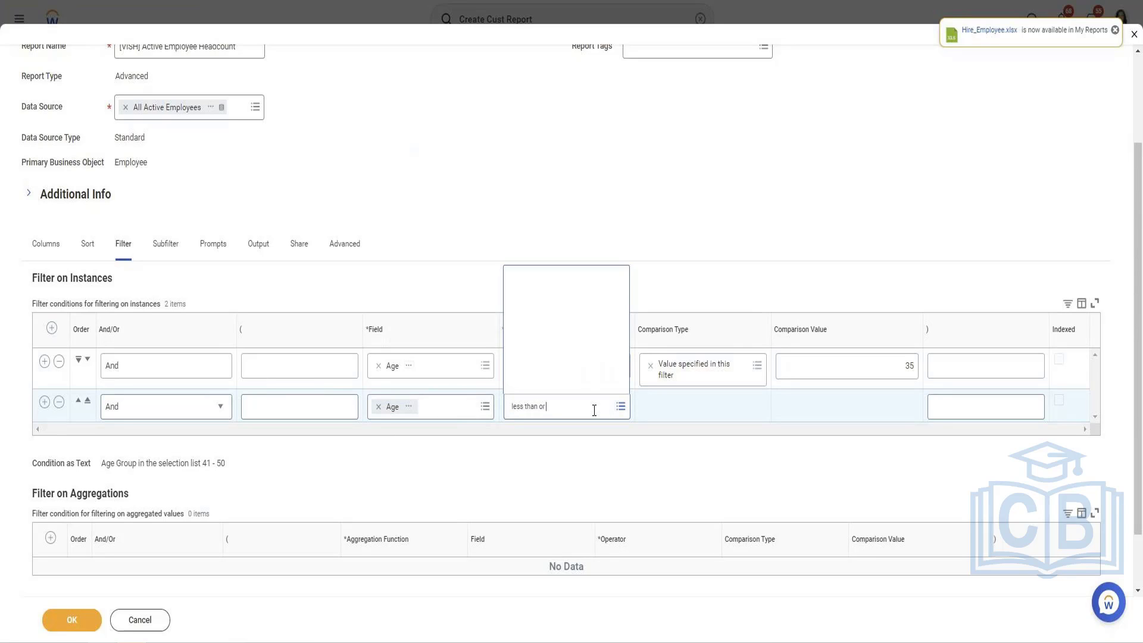
{"action": "left_click", "coordinate": [809, 408]}
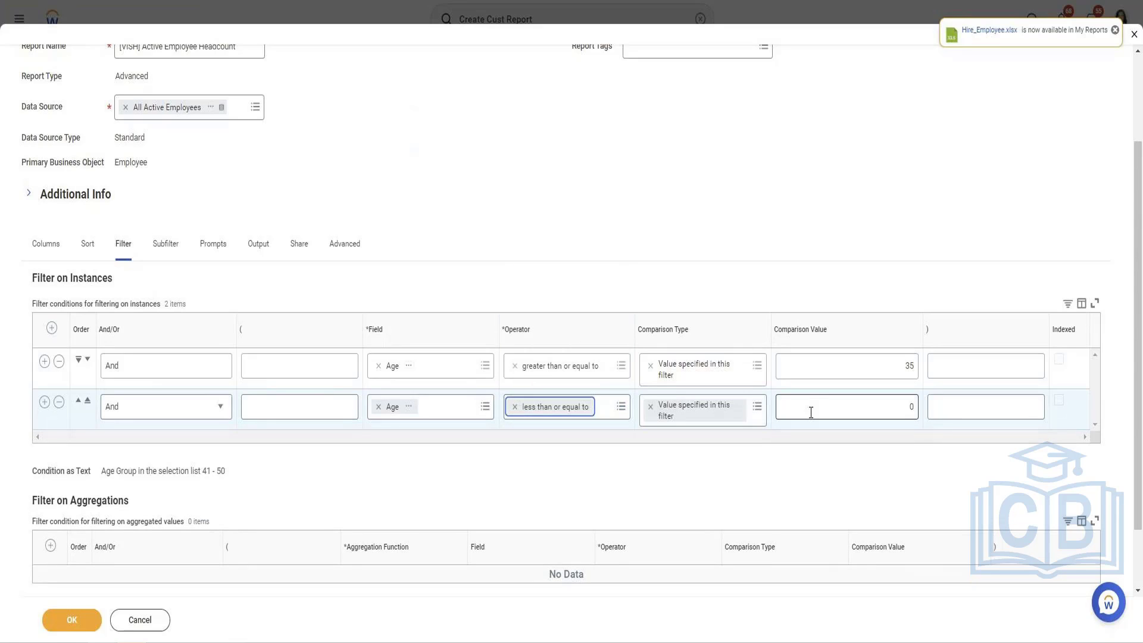
{"action": "type", "text": "45"}
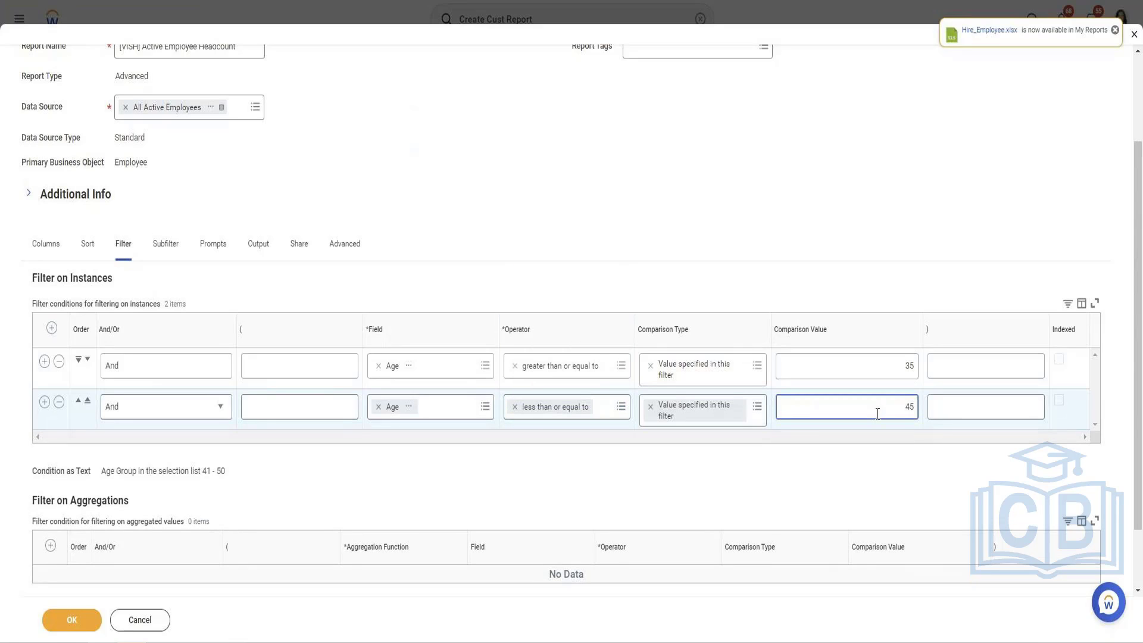
Save and run the report, examining the Age and Age Group values of the listed employees
{"action": "left_click", "coordinate": [65, 633]}
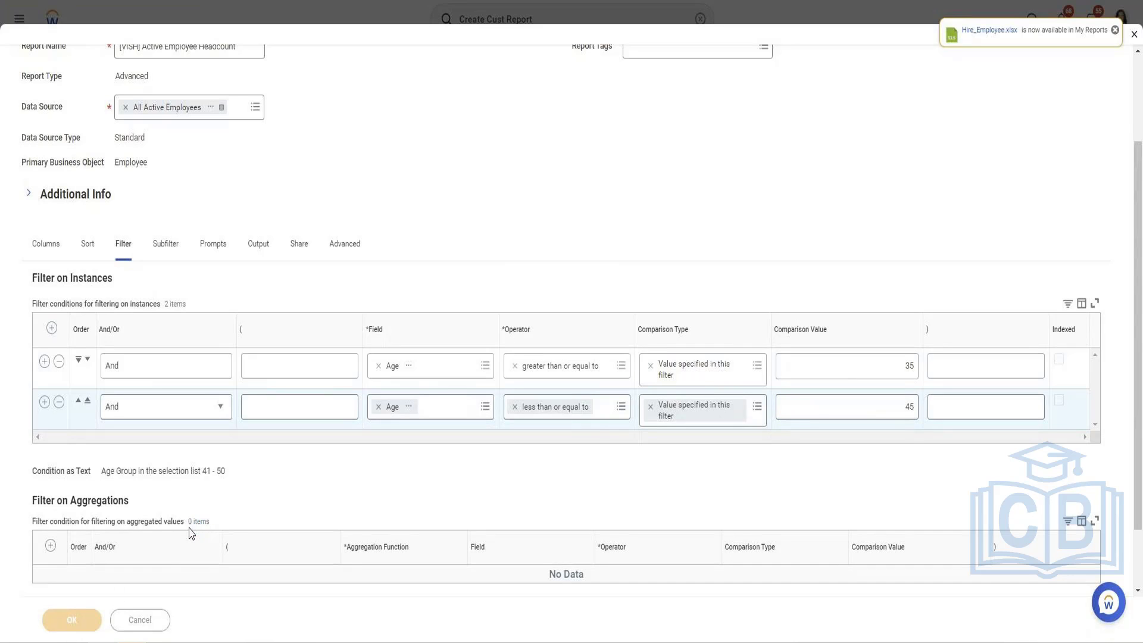
{"action": "left_click", "coordinate": [96, 620]}
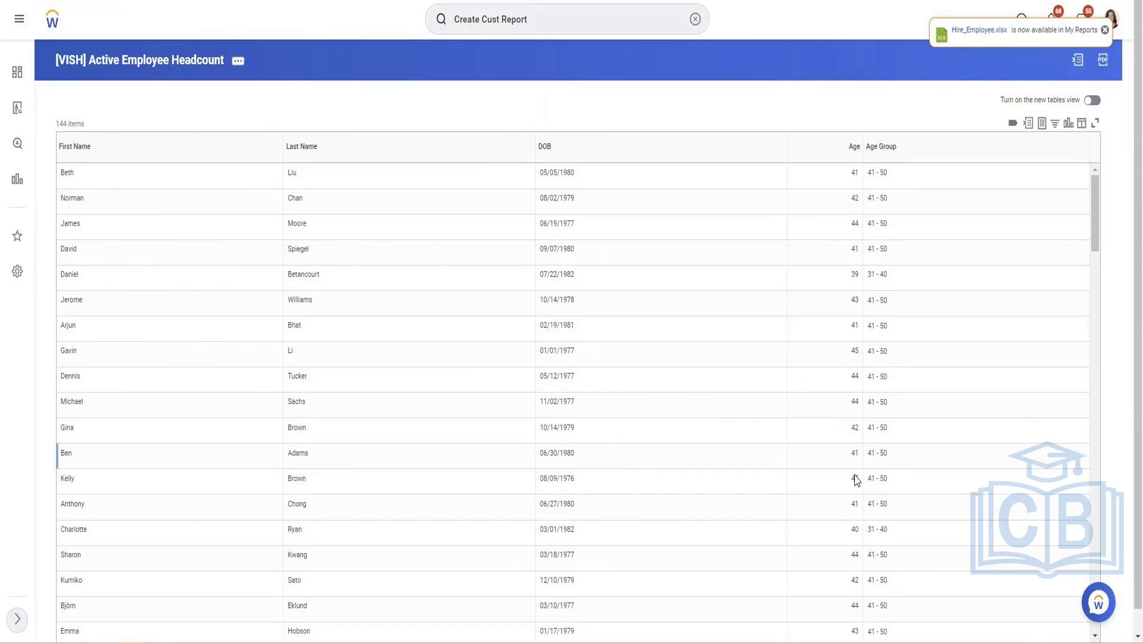
{"action": "scroll", "coordinate": [855, 479], "scroll_direction": "down", "scroll_amount": 6}
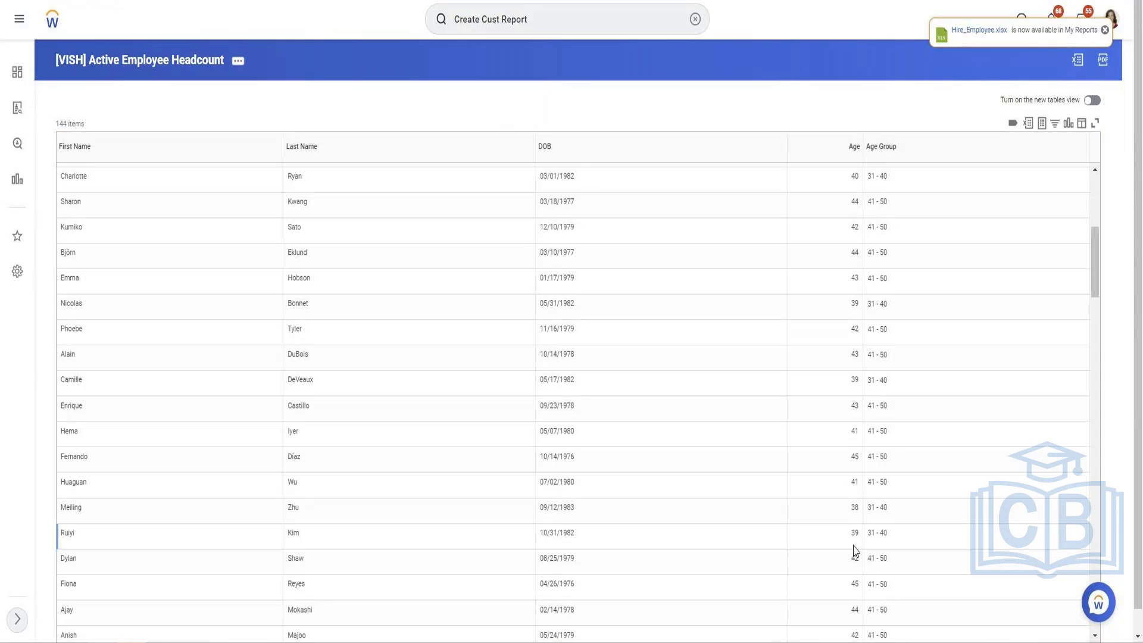
{"action": "double_click", "coordinate": [856, 533]}
{"action": "left_click_drag", "start_coordinate": [860, 539], "coordinate": [887, 534]}
Reopen the custom report for editing and display its filter conditions
{"action": "left_click", "coordinate": [238, 62]}
{"action": "mouse_move", "coordinate": [284, 109]}
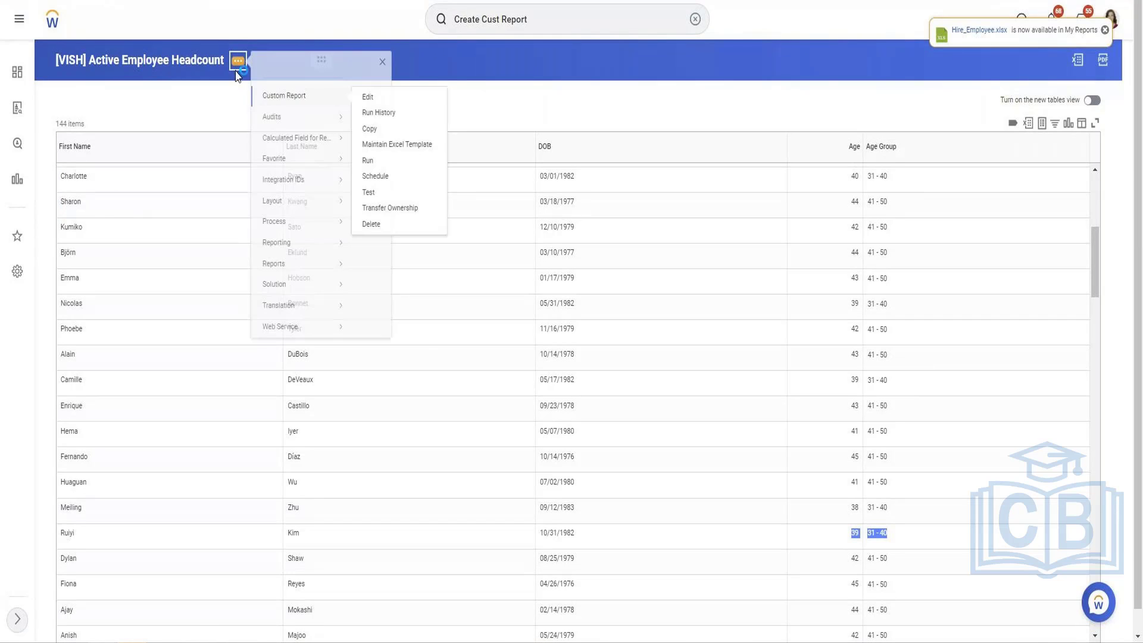
{"action": "left_click", "coordinate": [377, 113]}
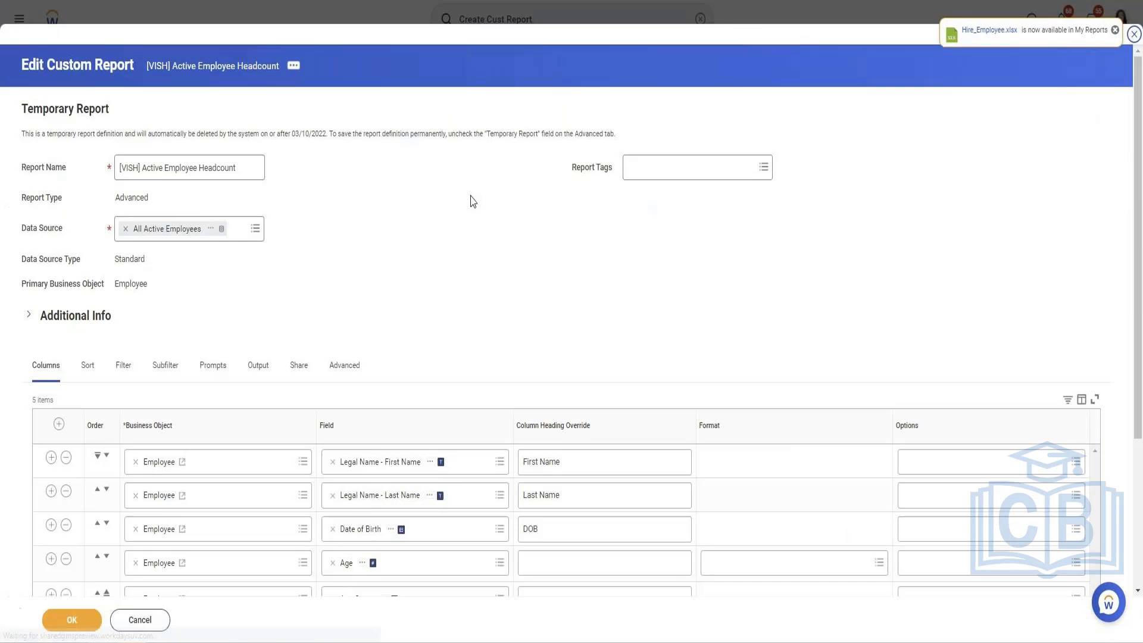
{"action": "scroll", "coordinate": [158, 173], "scroll_direction": "down", "scroll_amount": 4}
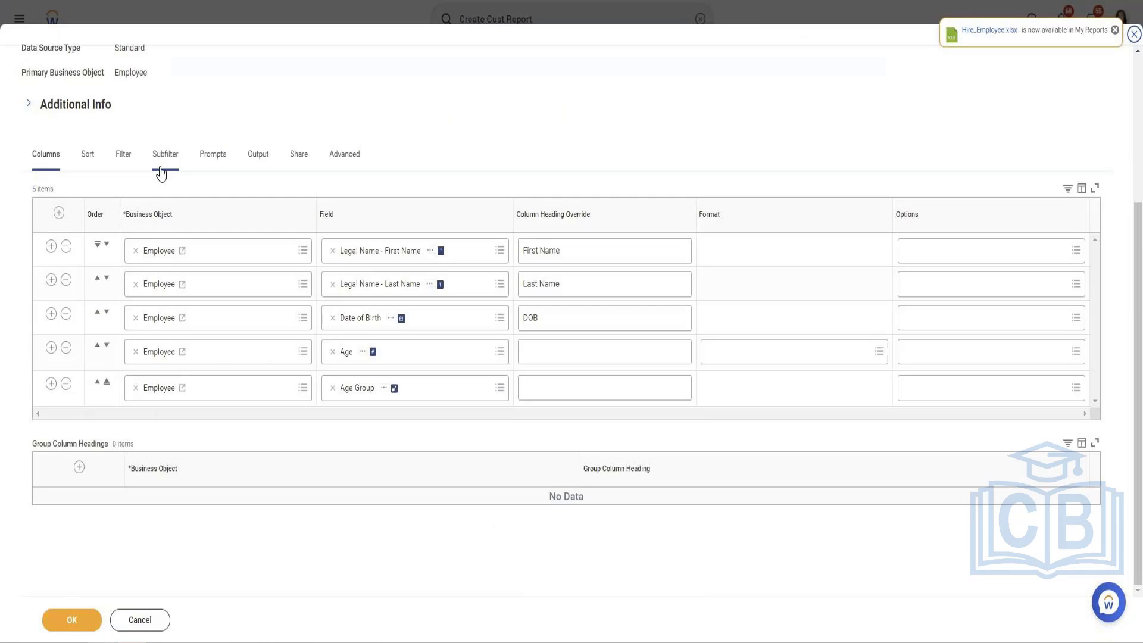
{"action": "left_click", "coordinate": [121, 166]}
Add a third instance filter condition, joined with And, on the Date of Birth field
{"action": "left_click", "coordinate": [44, 326]}
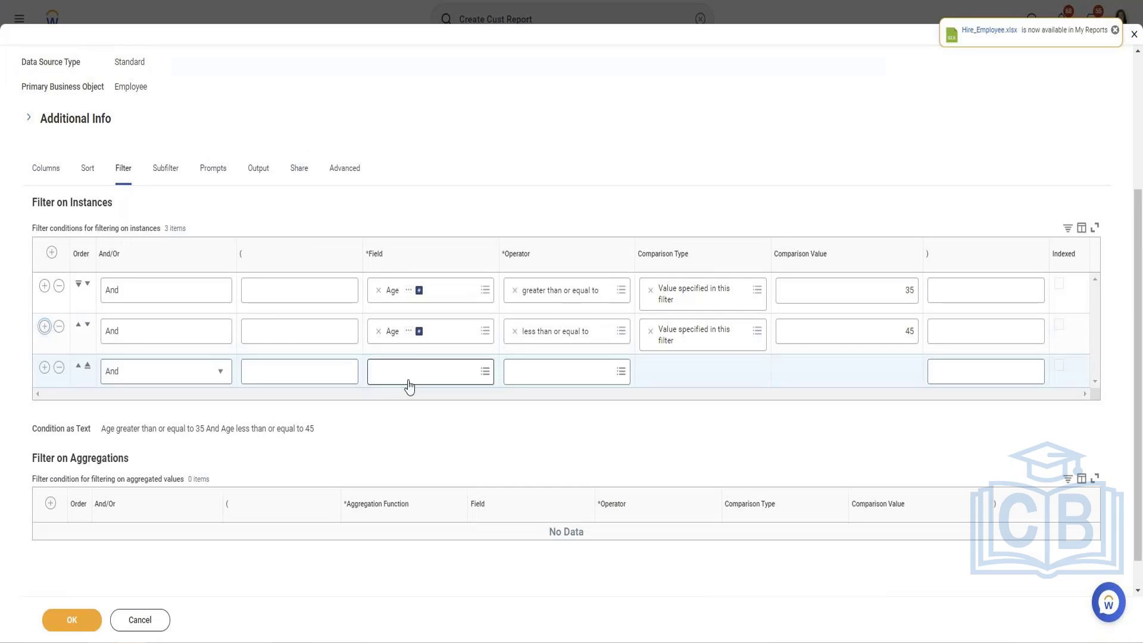
{"action": "left_click", "coordinate": [413, 372]}
{"action": "type", "text": "Date of"}
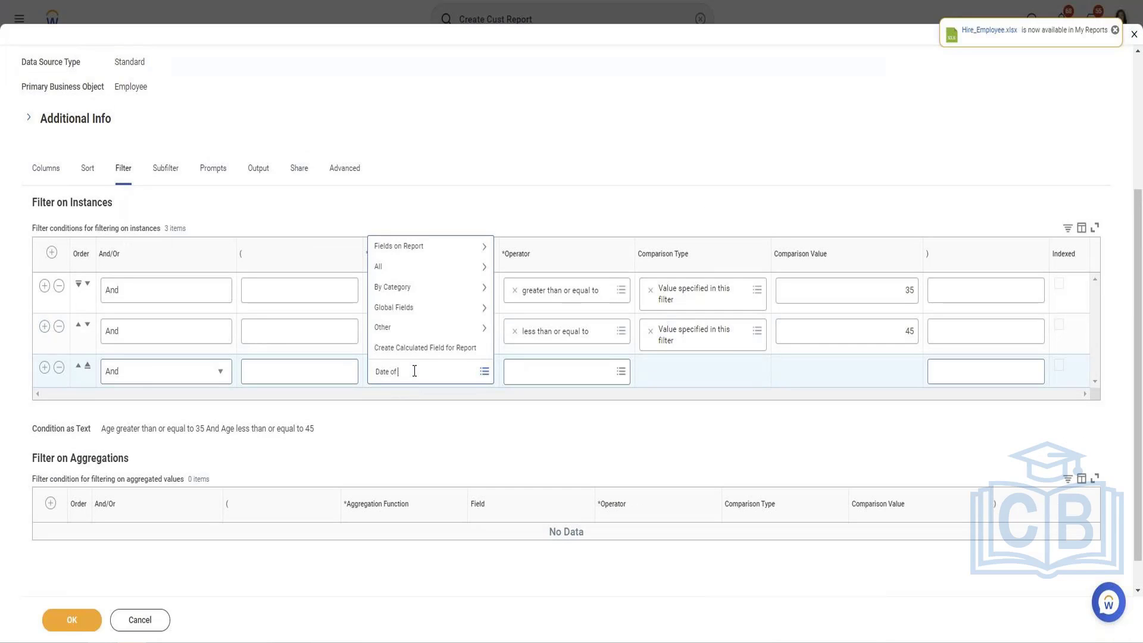
{"action": "type", "text": " birth\\"}
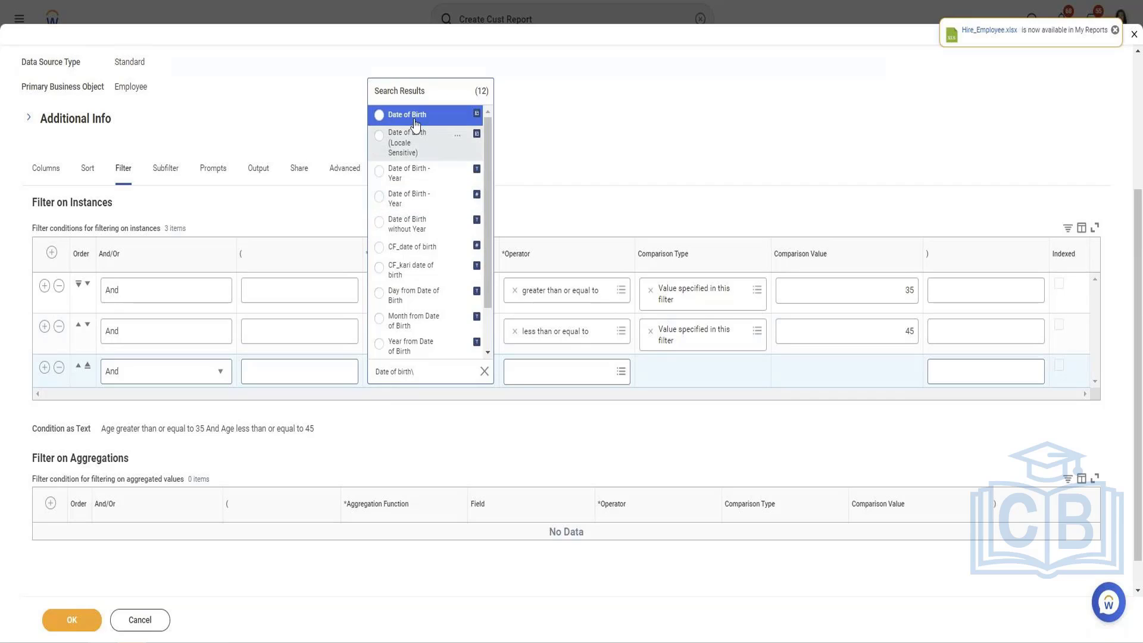
{"action": "left_click", "coordinate": [464, 117]}
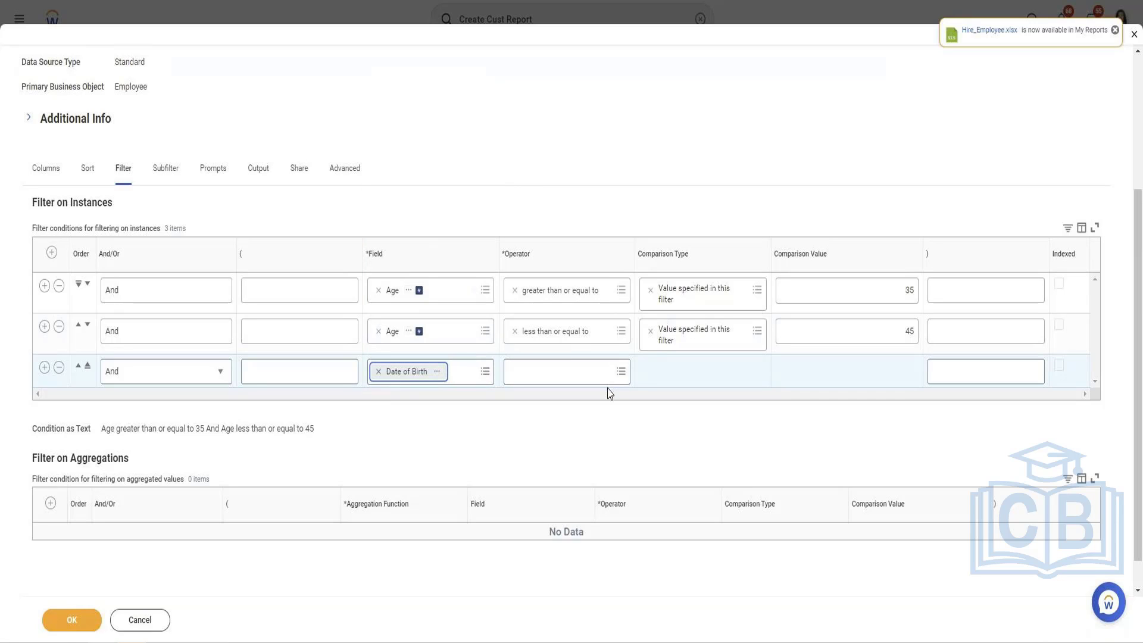
Set the Date of Birth condition's operator to "greater than or equal to"
{"action": "left_click", "coordinate": [571, 379]}
{"action": "type", "text": "less"}
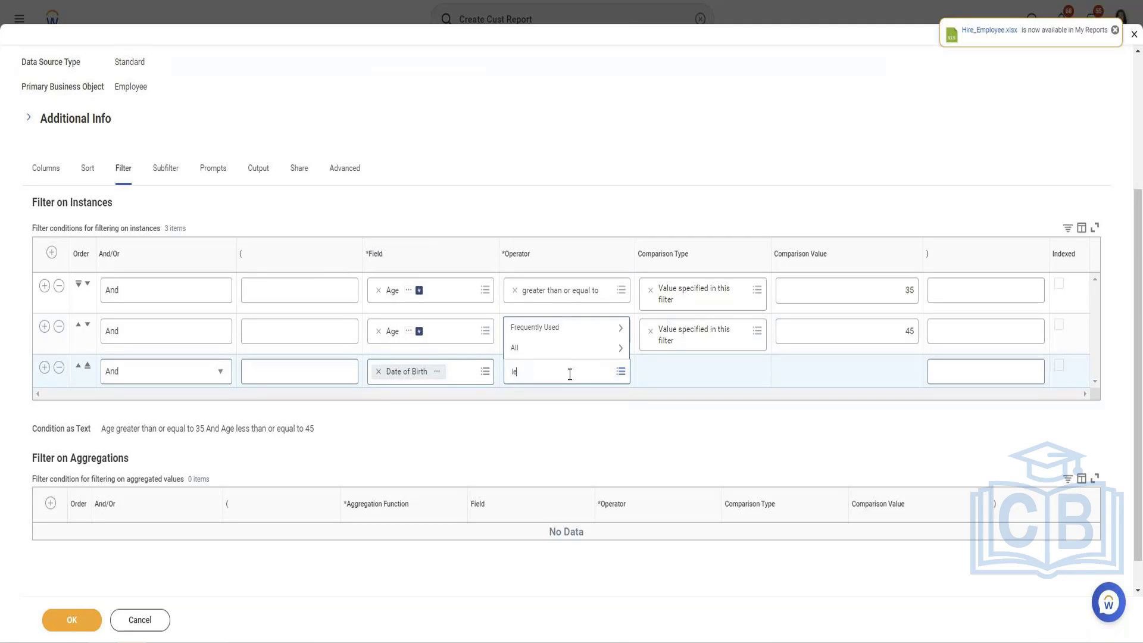
{"action": "key", "text": "BackSpace"}
{"action": "key", "text": "BackSpace"}
{"action": "key", "text": "BackSpace"}
{"action": "key", "text": "BackSpace"}
{"action": "type", "text": "greather"}
{"action": "key", "text": "Return"}
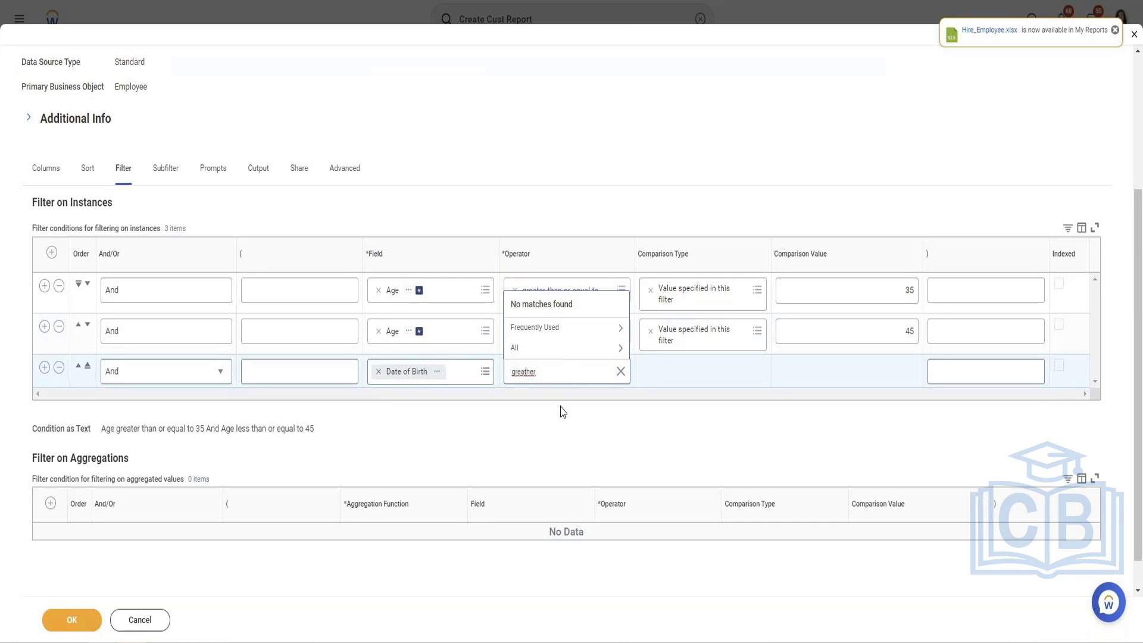
{"action": "key", "text": "Left"}
{"action": "key", "text": "Left"}
{"action": "key", "text": "BackSpace"}
{"action": "key", "text": "Return"}
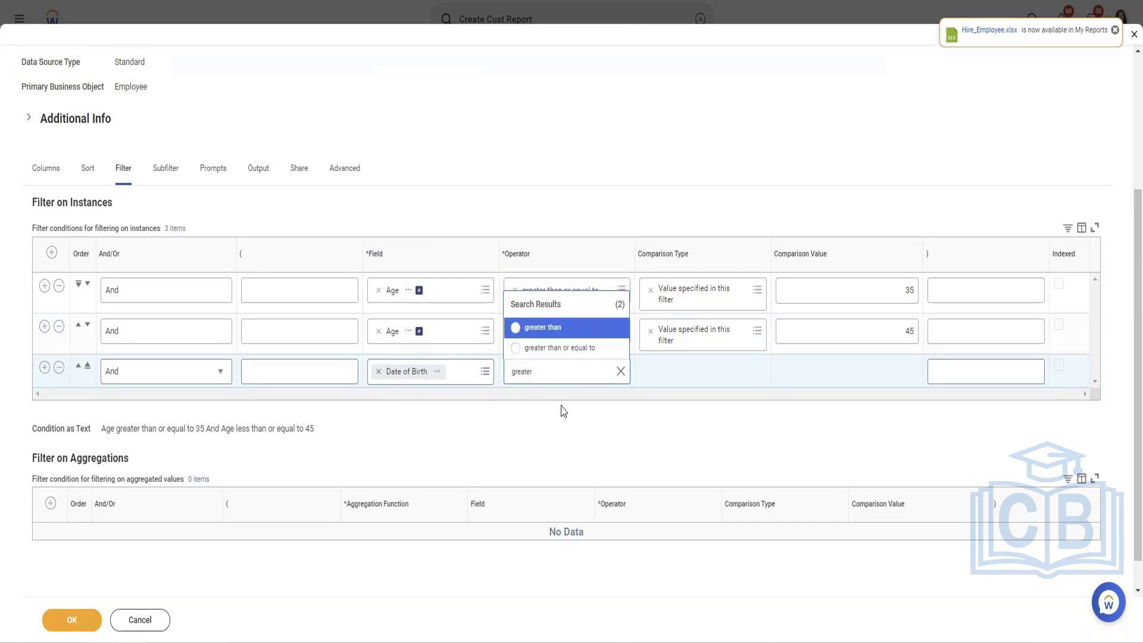
{"action": "left_click", "coordinate": [567, 350]}
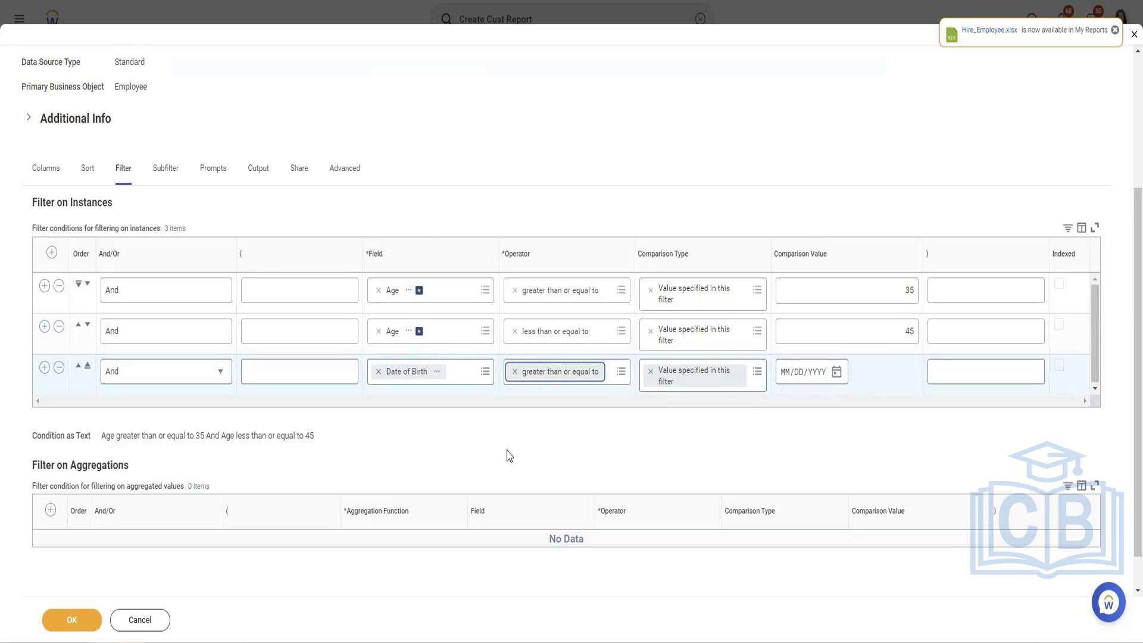
Change the Date of Birth condition's comparison type to "Prompt the user for the value"
{"action": "left_click", "coordinate": [758, 375]}
{"action": "left_click", "coordinate": [757, 374]}
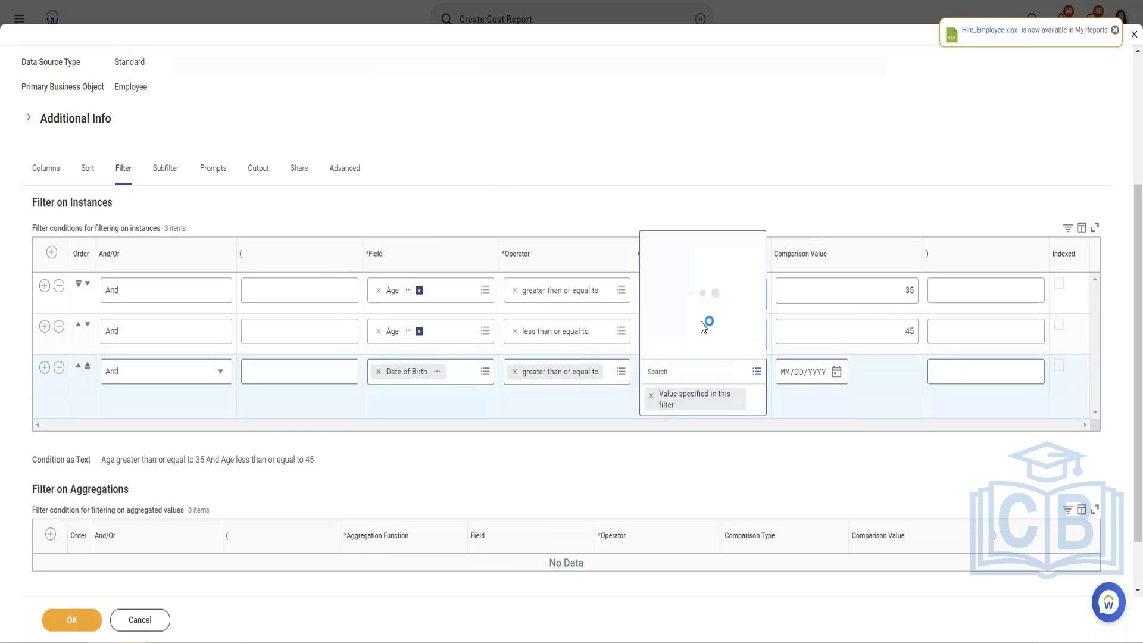
{"action": "left_click", "coordinate": [679, 327]}
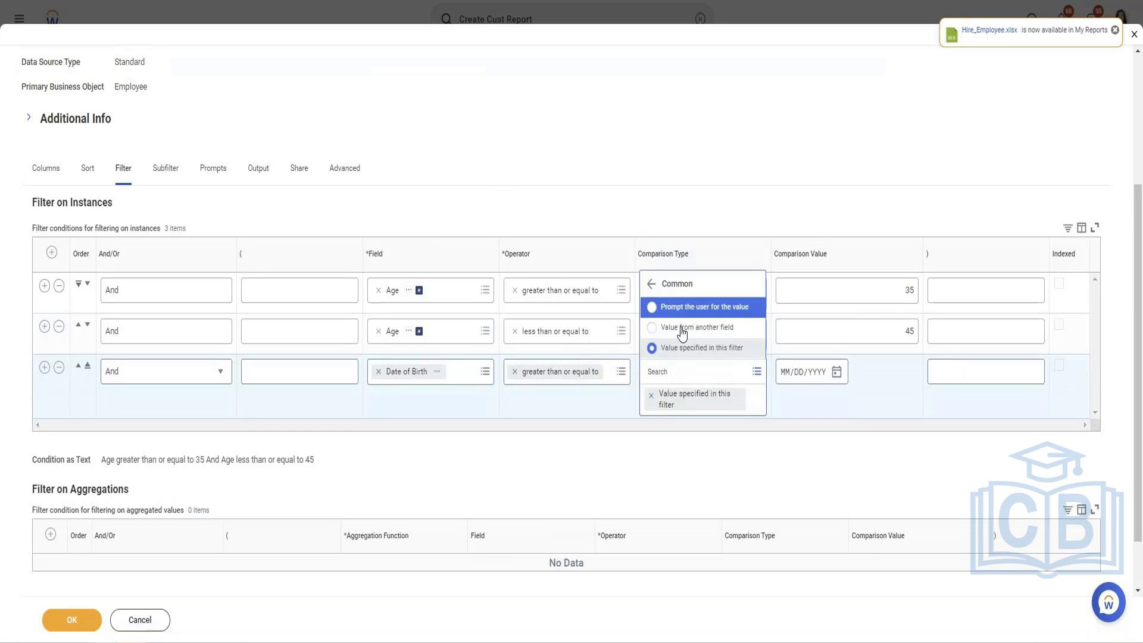
{"action": "left_click", "coordinate": [718, 316]}
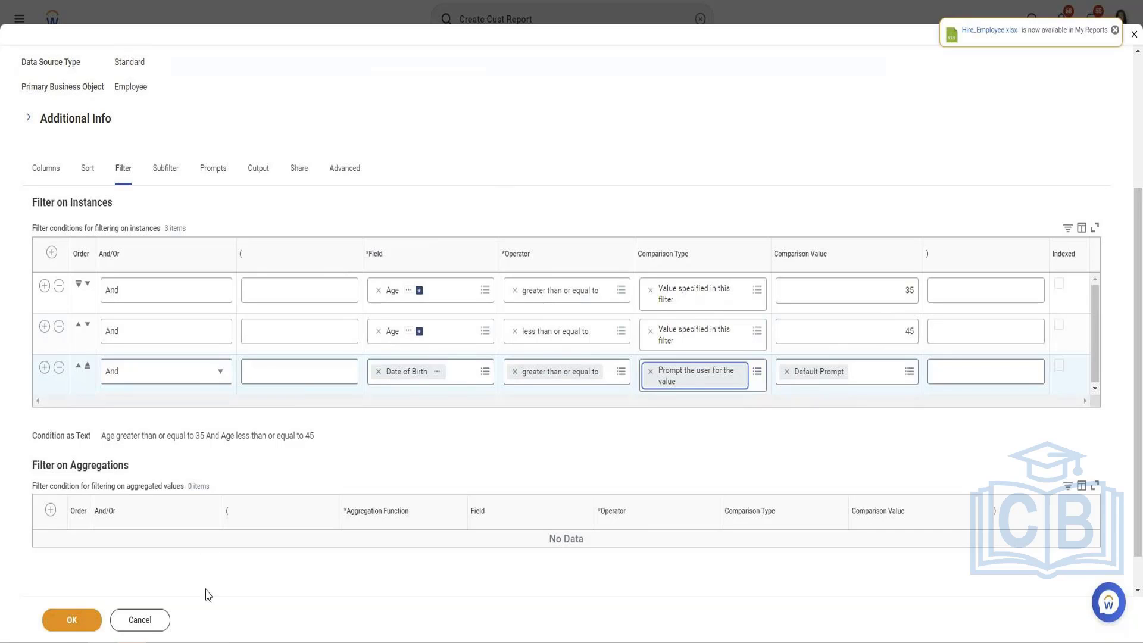
Save and run the report with a cutoff date entered in the Date of Birth prompt, examining the DOB values returned
{"action": "left_click", "coordinate": [72, 622]}
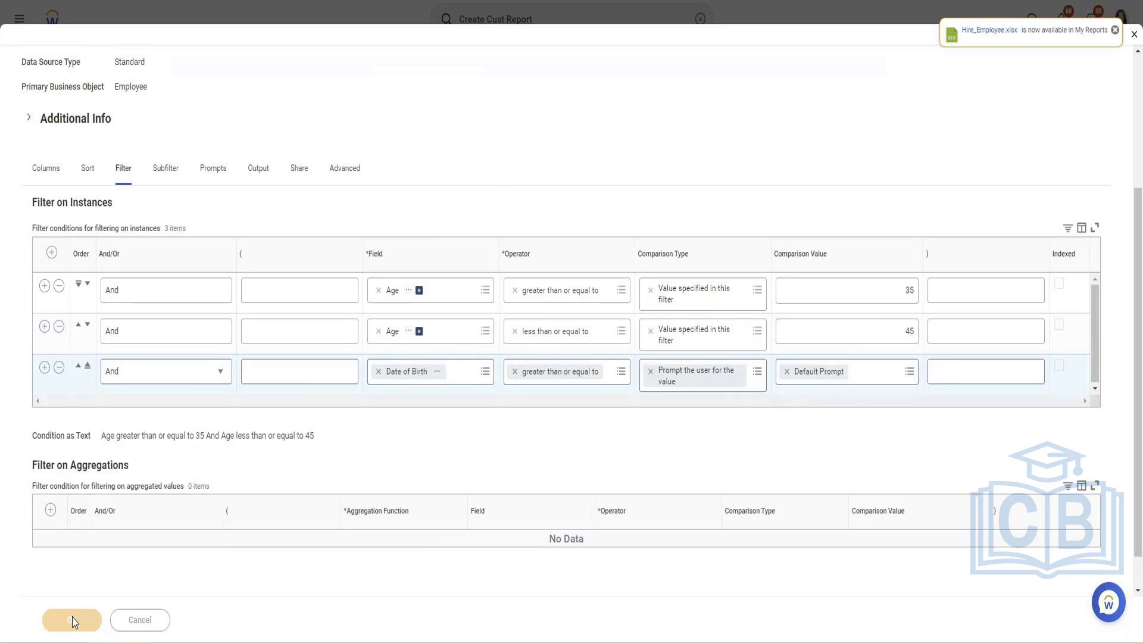
{"action": "left_click", "coordinate": [95, 620]}
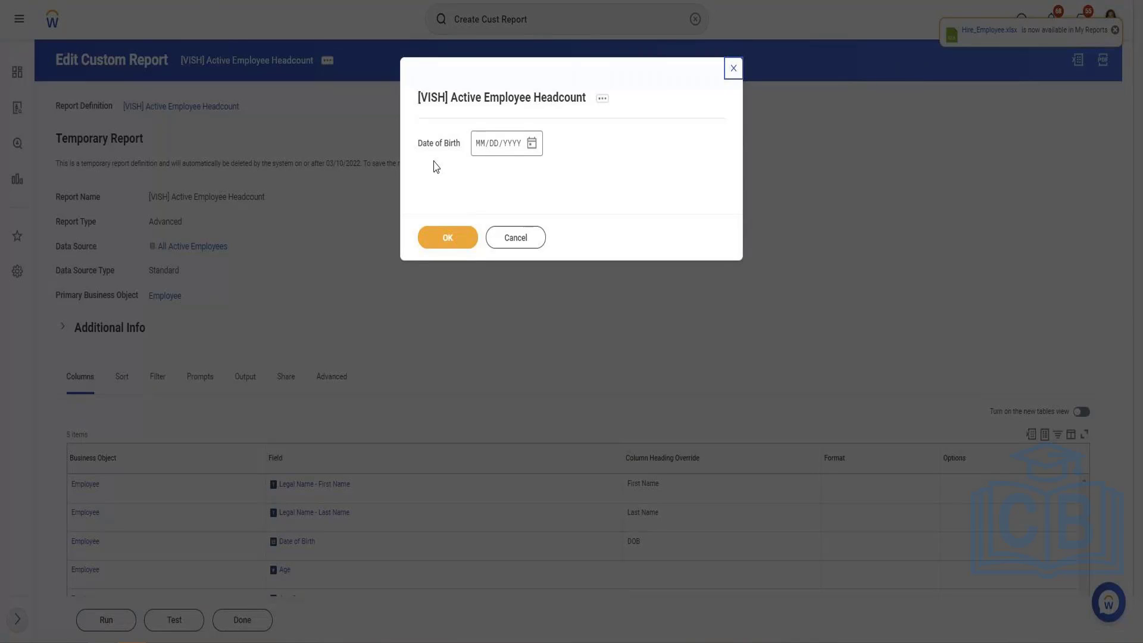
{"action": "left_click", "coordinate": [532, 153]}
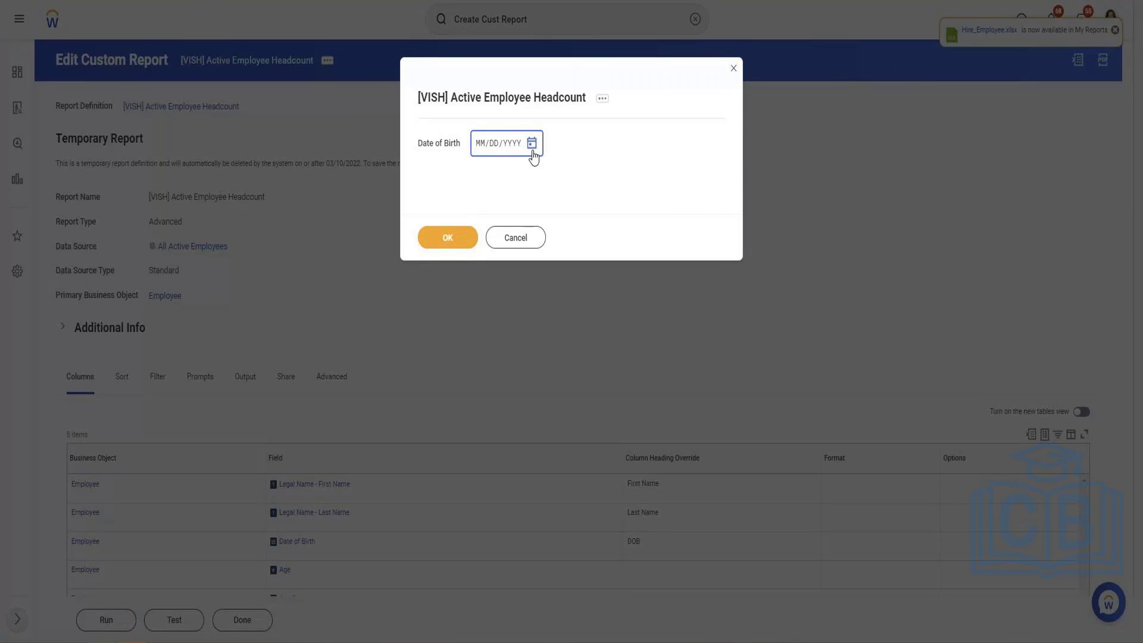
{"action": "left_click", "coordinate": [532, 154]}
{"action": "left_click", "coordinate": [481, 148]}
{"action": "type", "text": "01/01/1980"}
{"action": "left_click", "coordinate": [453, 239]}
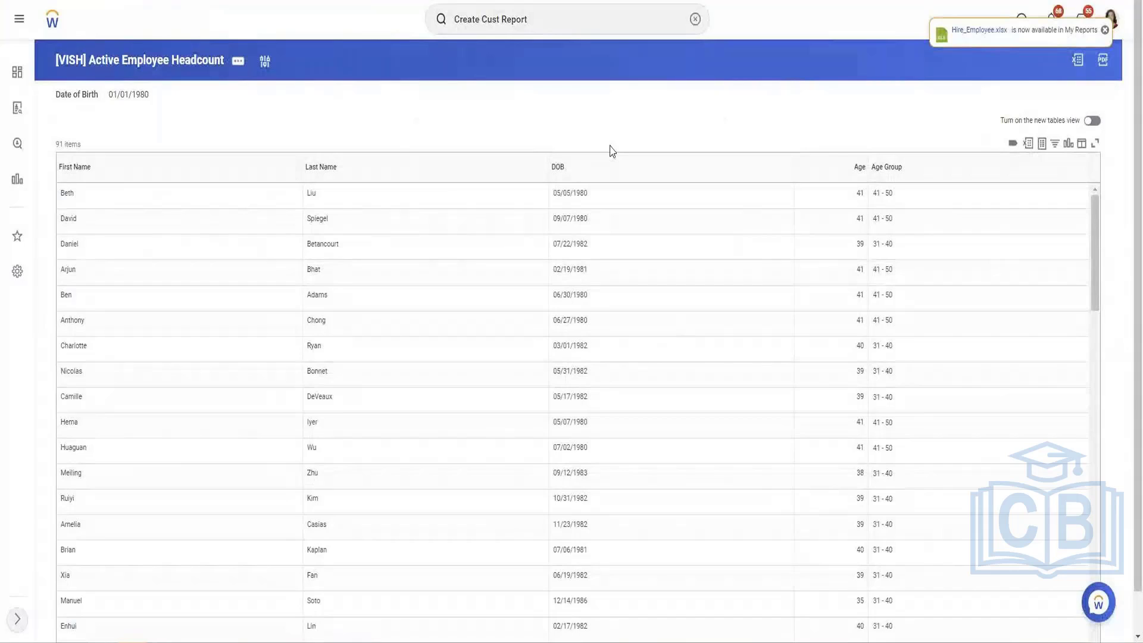
{"action": "left_click", "coordinate": [580, 195]}
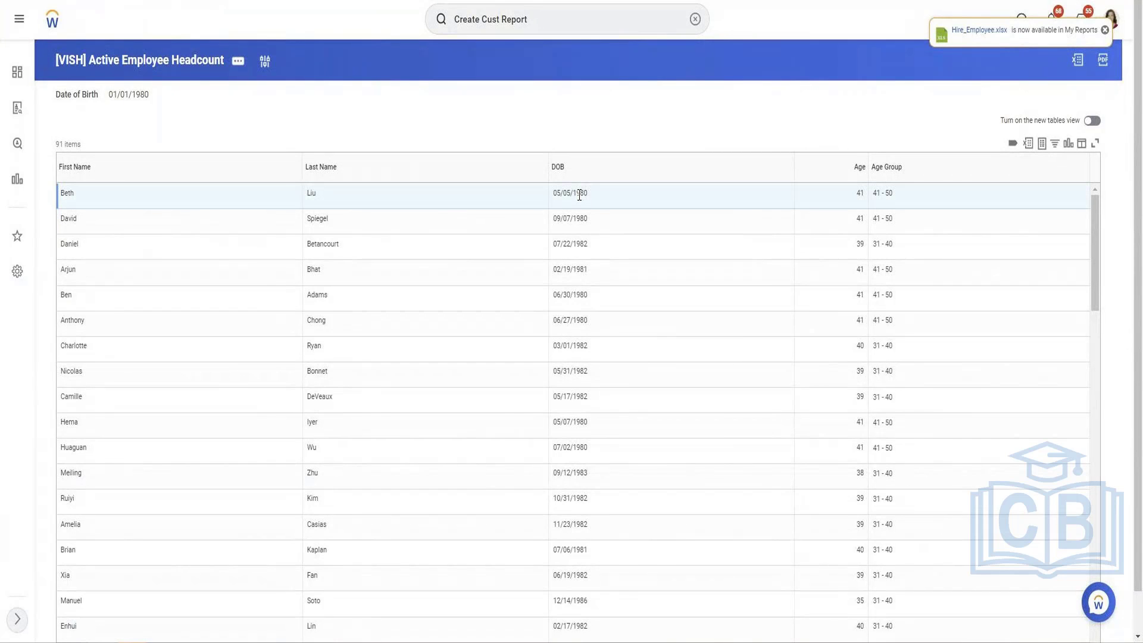
{"action": "double_click", "coordinate": [579, 195]}
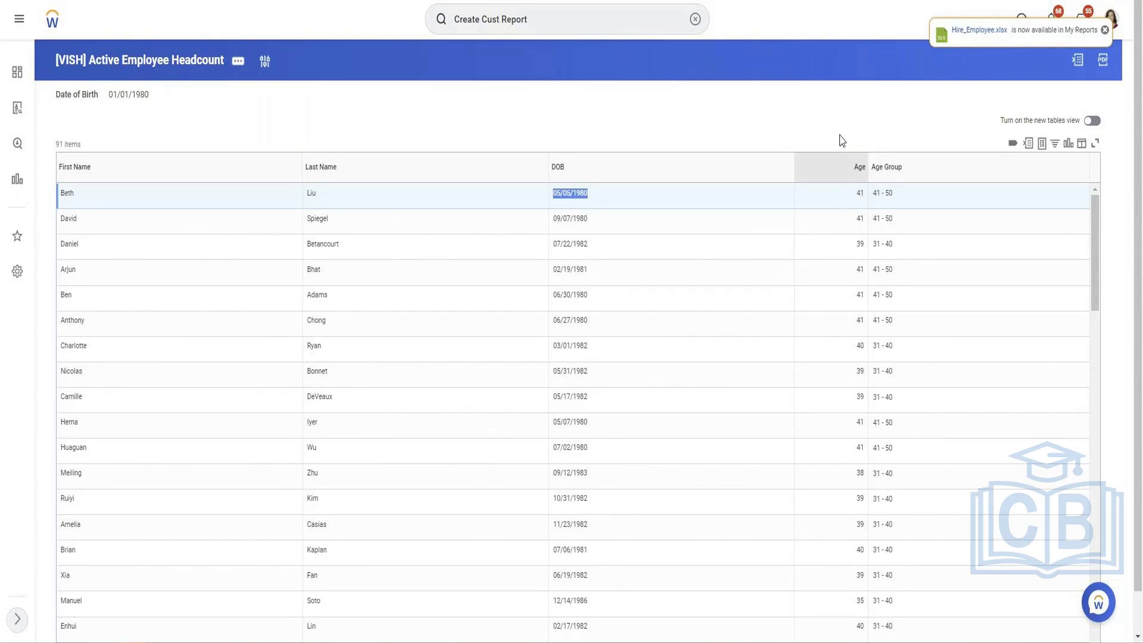
Rerun the report from its related actions with the Date of Birth prompt left blank
{"action": "left_click", "coordinate": [237, 61]}
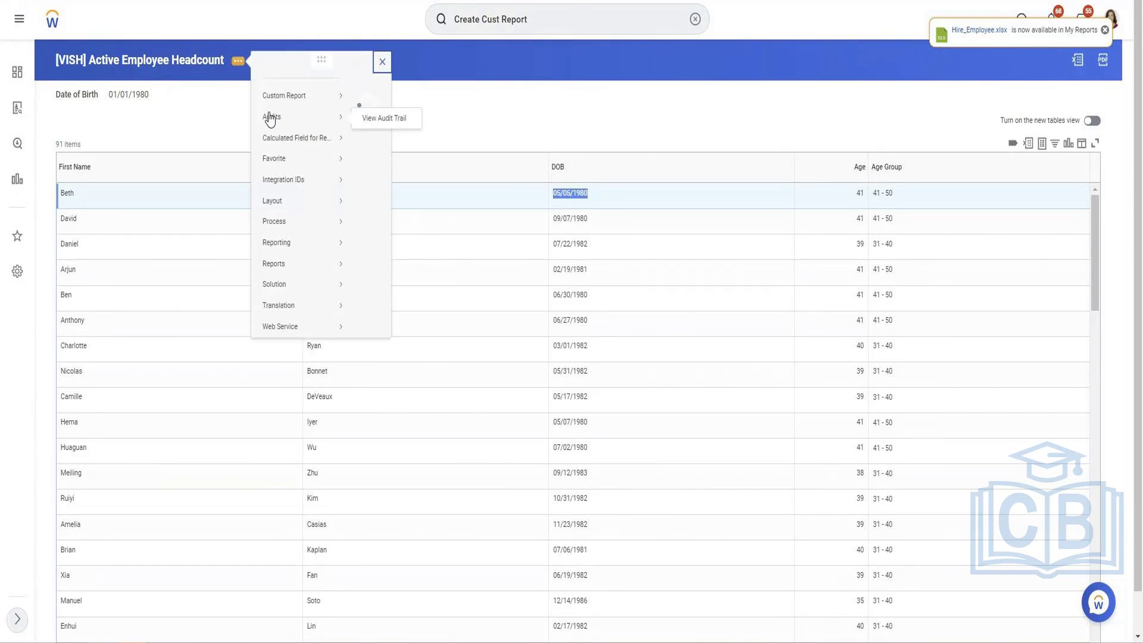
{"action": "mouse_move", "coordinate": [298, 109]}
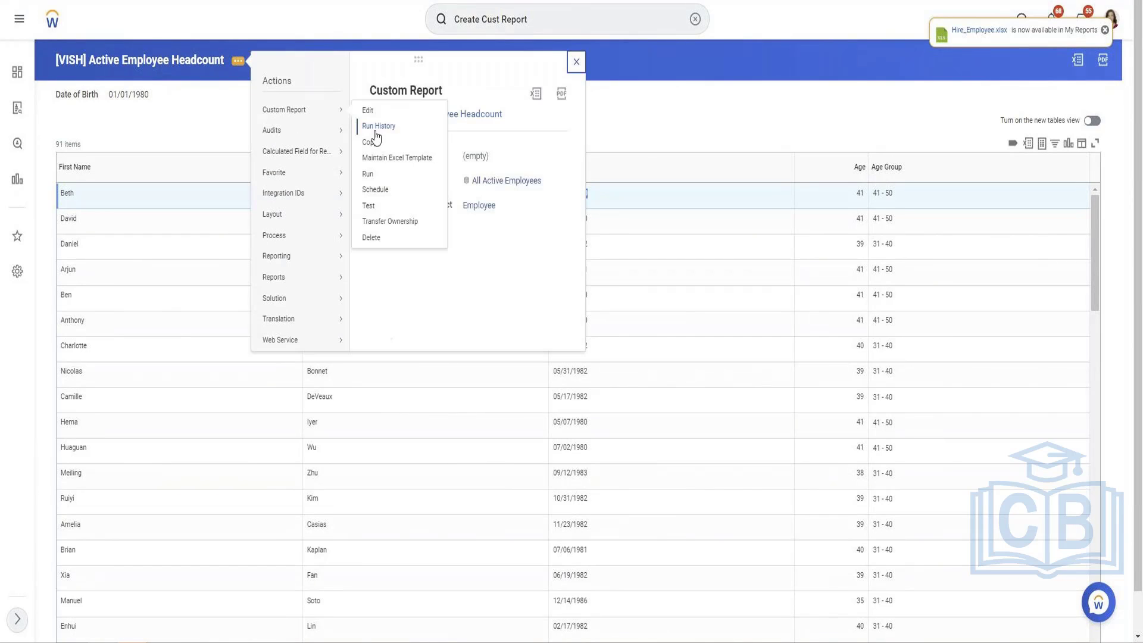
{"action": "left_click", "coordinate": [368, 173]}
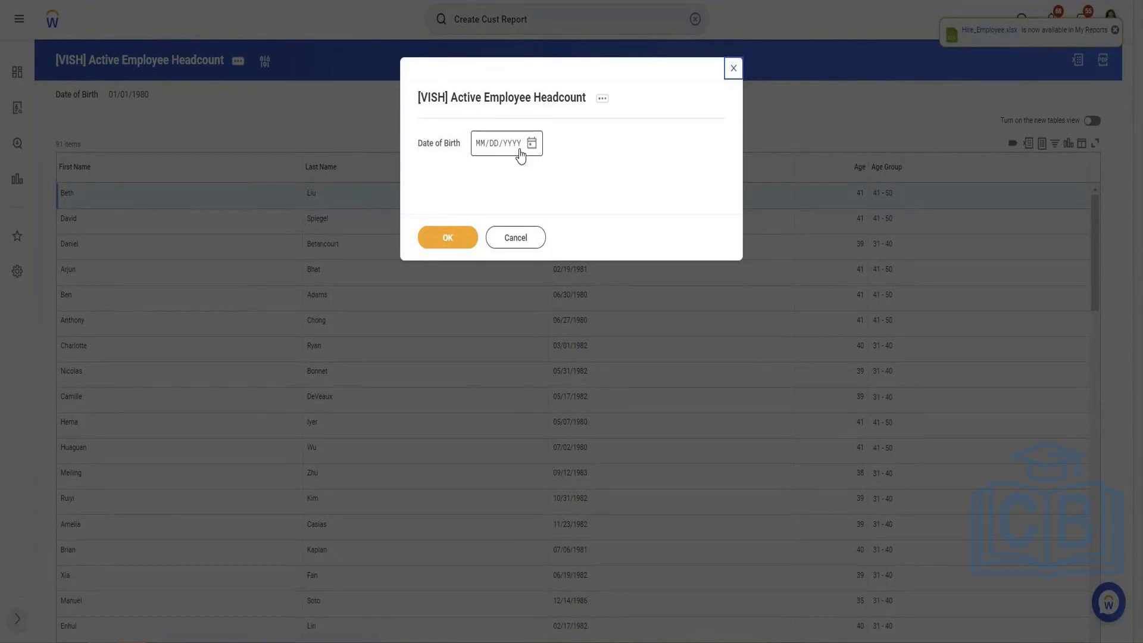
{"action": "left_click", "coordinate": [451, 237]}
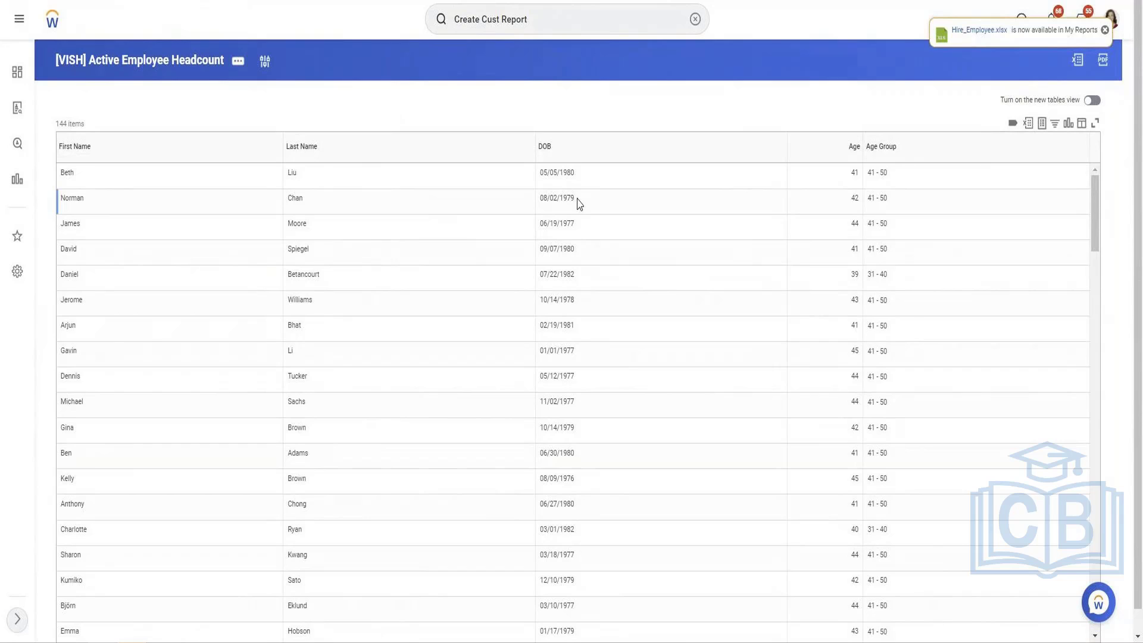
Test the report from its related actions with the Date of Birth prompt left blank, examining the DOB values returned
{"action": "left_click", "coordinate": [238, 61]}
{"action": "mouse_move", "coordinate": [290, 282]}
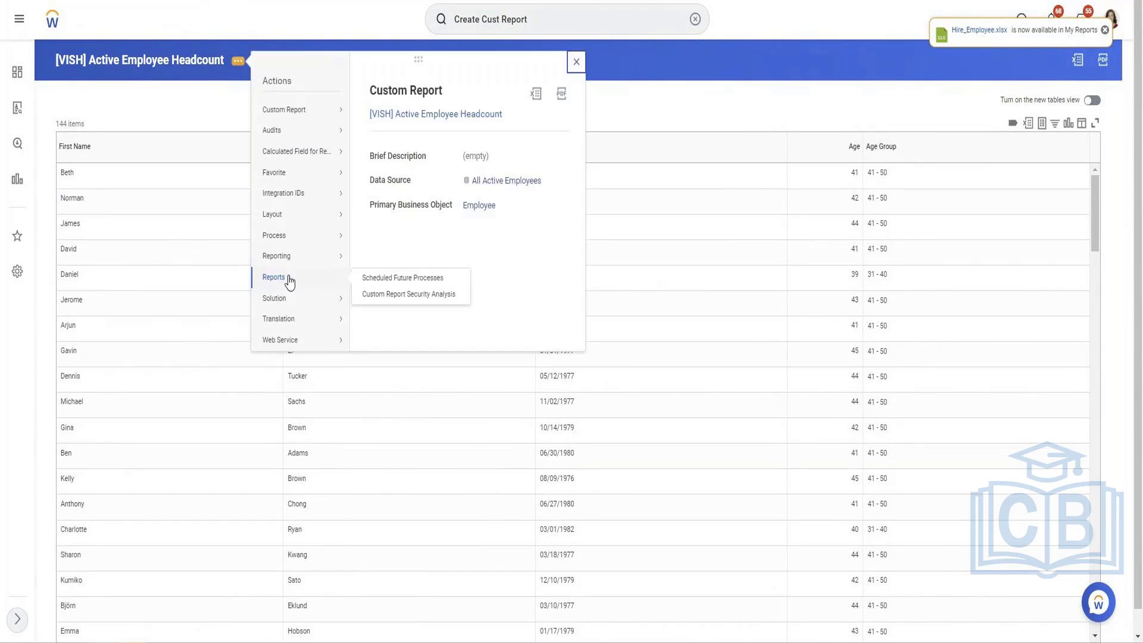
{"action": "mouse_move", "coordinate": [288, 262]}
{"action": "mouse_move", "coordinate": [298, 111]}
{"action": "left_click", "coordinate": [377, 209]}
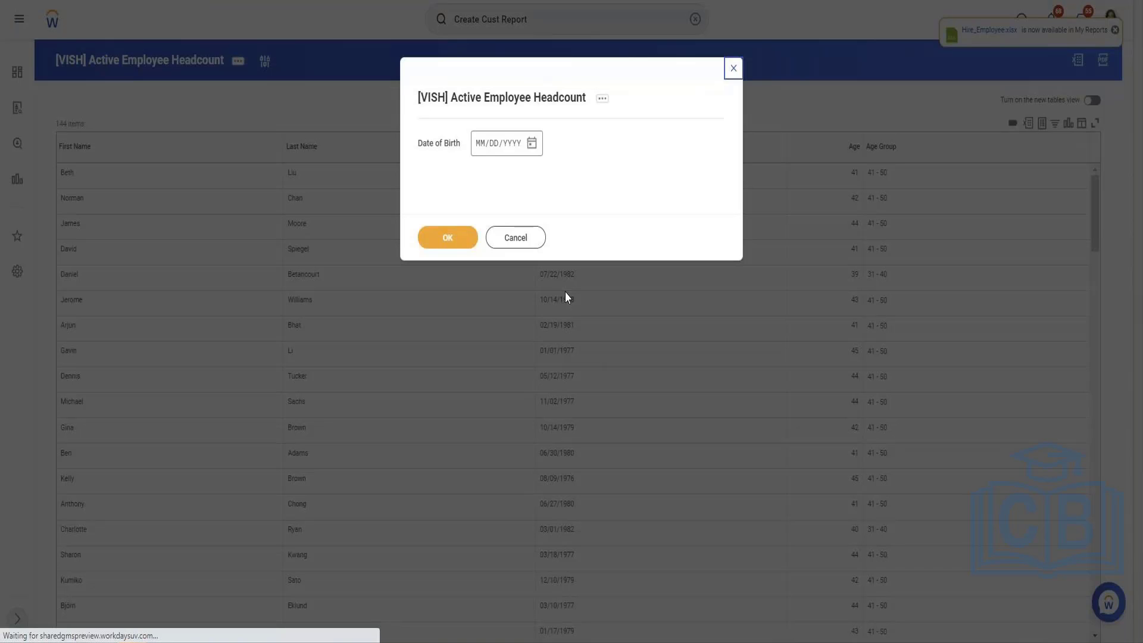
{"action": "left_click", "coordinate": [460, 237]}
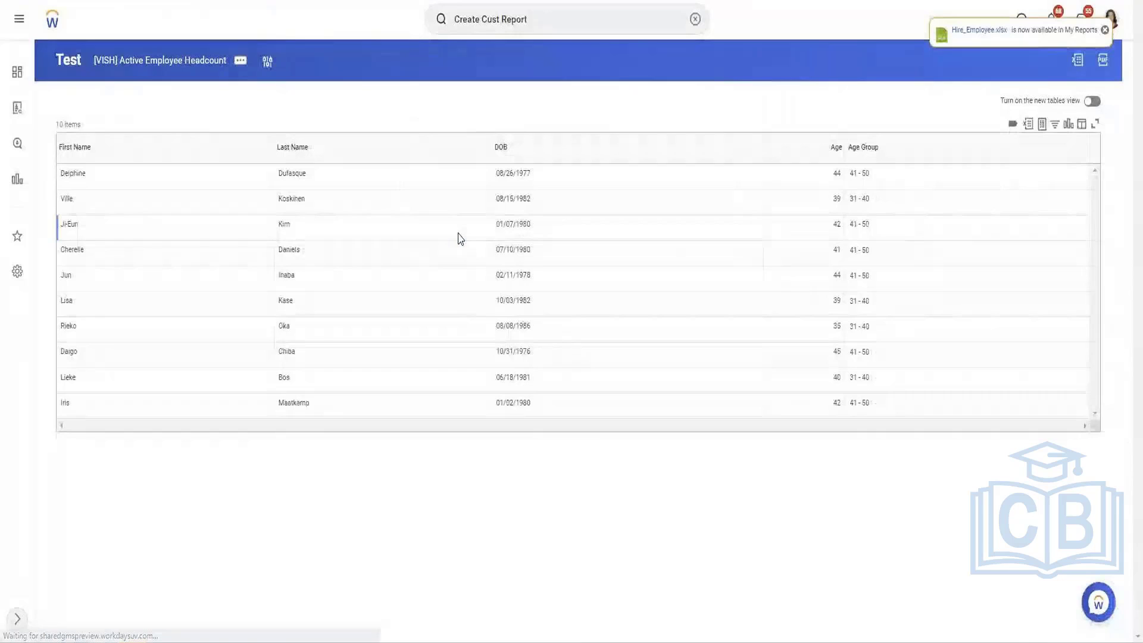
{"action": "double_click", "coordinate": [523, 177]}
{"action": "double_click", "coordinate": [499, 199]}
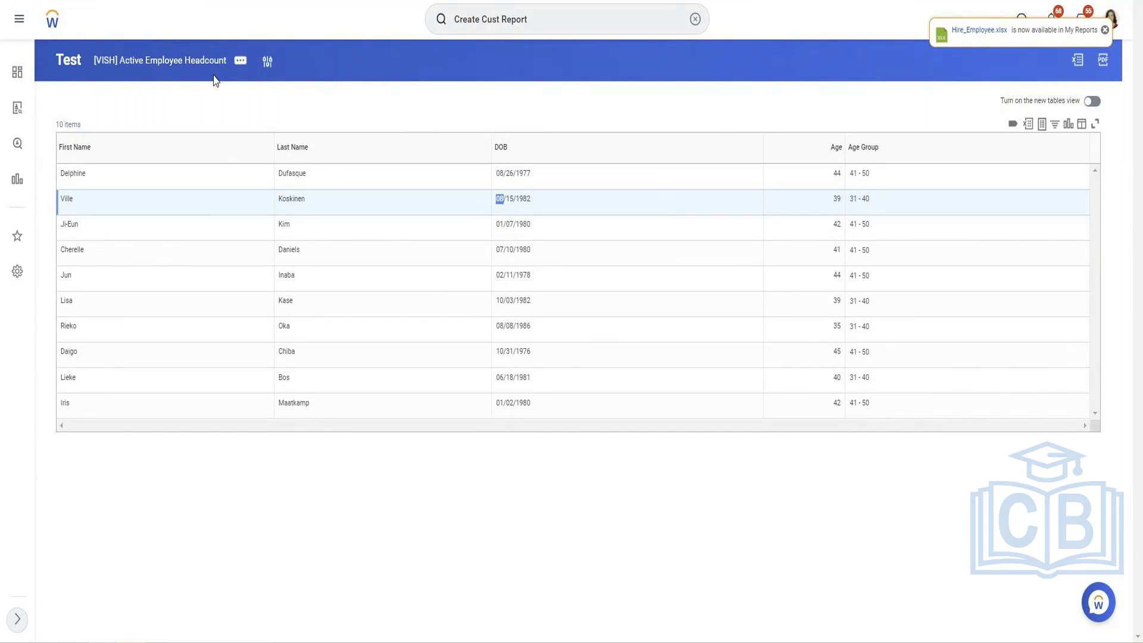
Edit the report to populate its undefined prompt defaults, mark the Date of Birth prompt as required, and save
{"action": "left_click", "coordinate": [245, 68]}
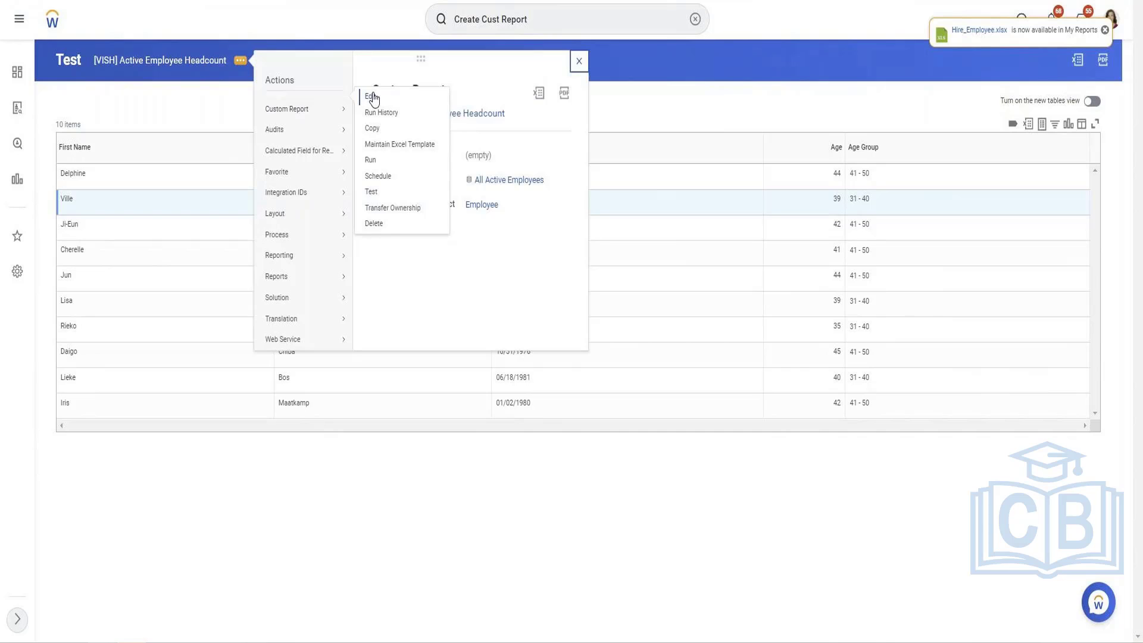
{"action": "left_click", "coordinate": [372, 97]}
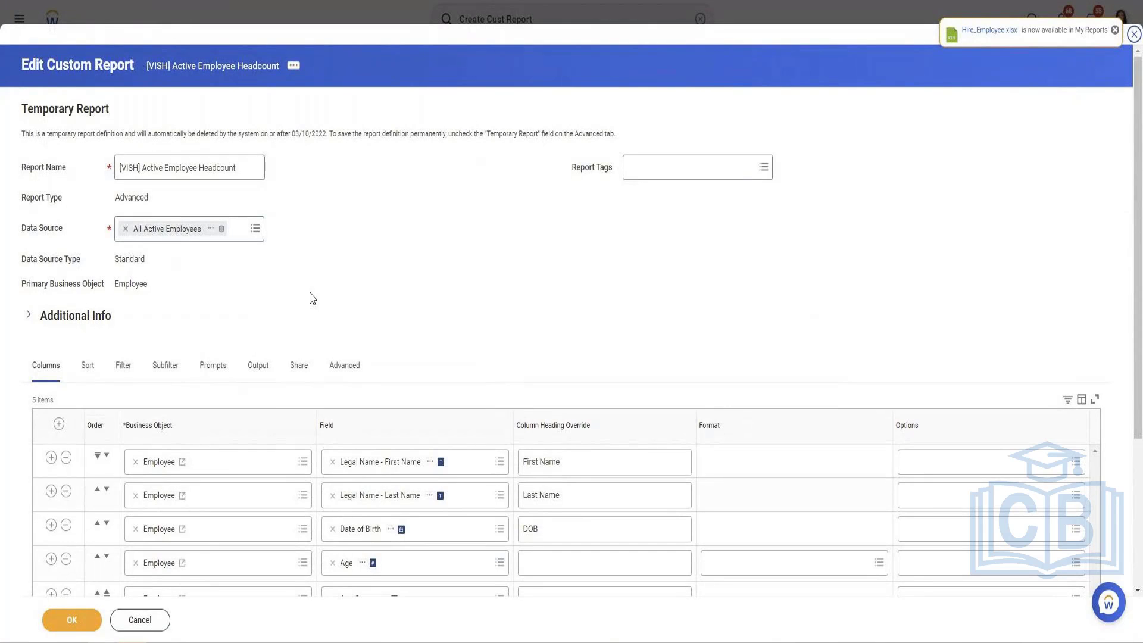
{"action": "scroll", "coordinate": [313, 298], "scroll_direction": "down", "scroll_amount": 2}
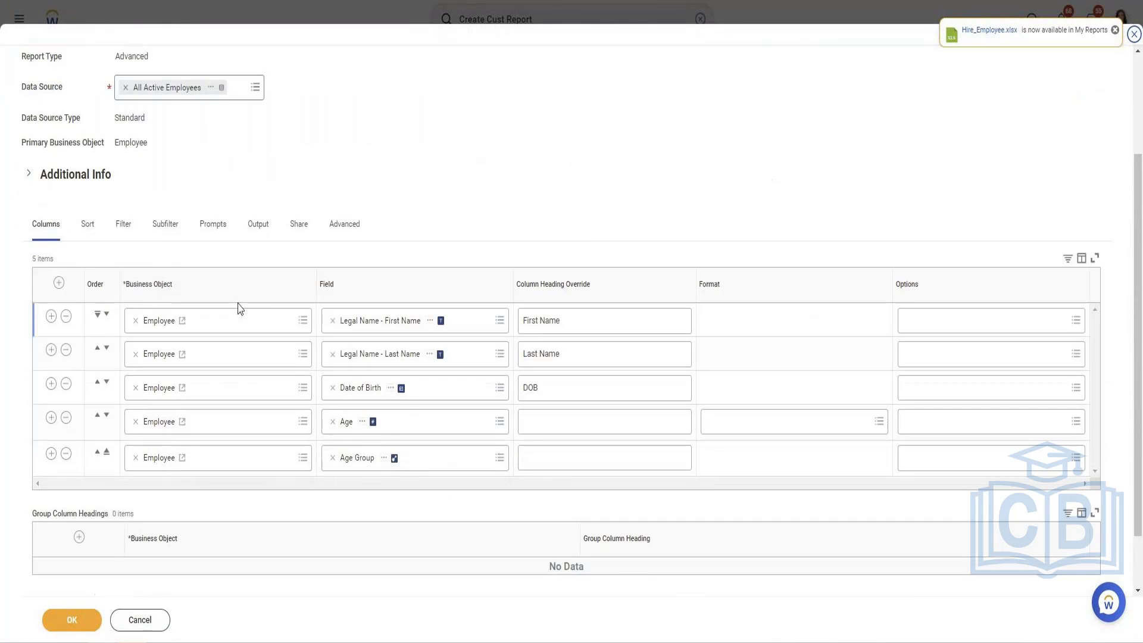
{"action": "left_click", "coordinate": [167, 237]}
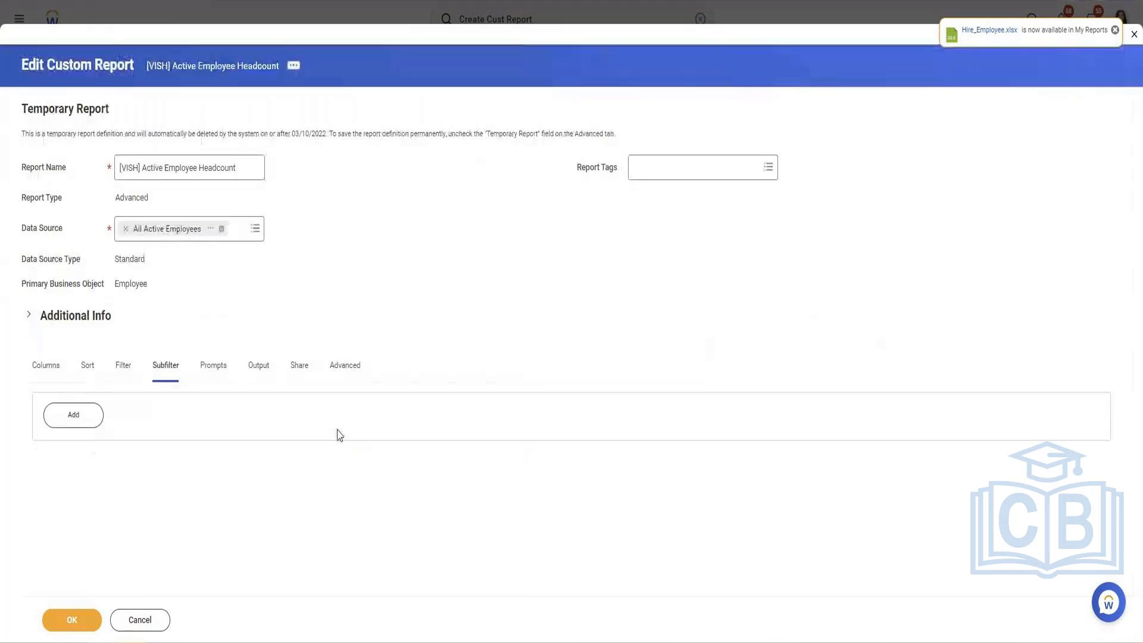
{"action": "left_click", "coordinate": [128, 386]}
{"action": "scroll", "coordinate": [439, 426], "scroll_direction": "down", "scroll_amount": 3}
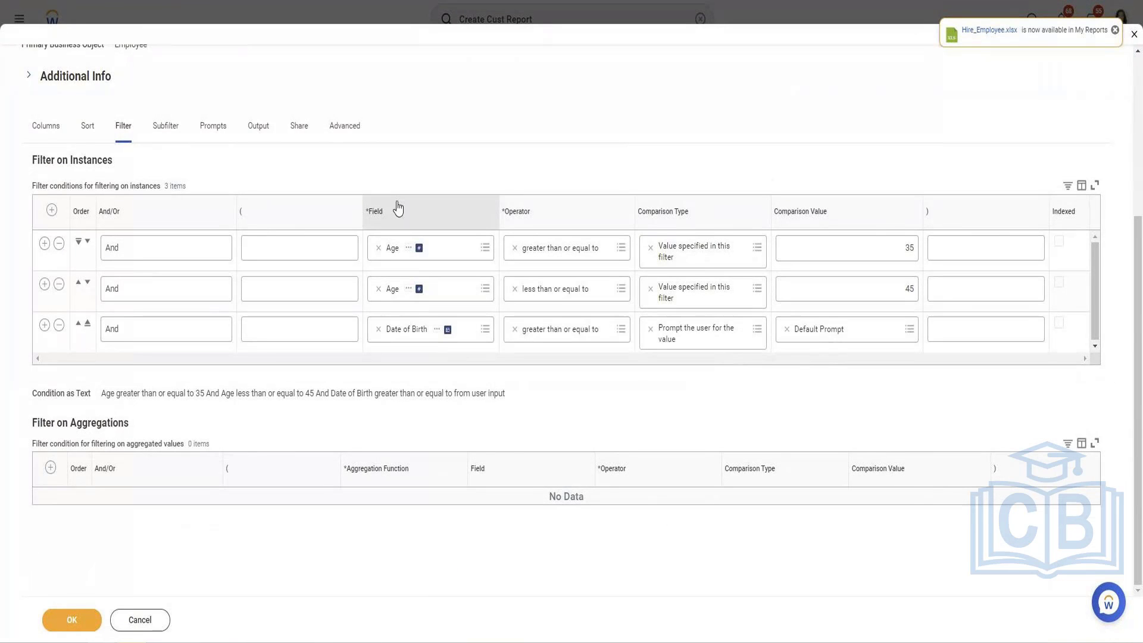
{"action": "left_click", "coordinate": [212, 143]}
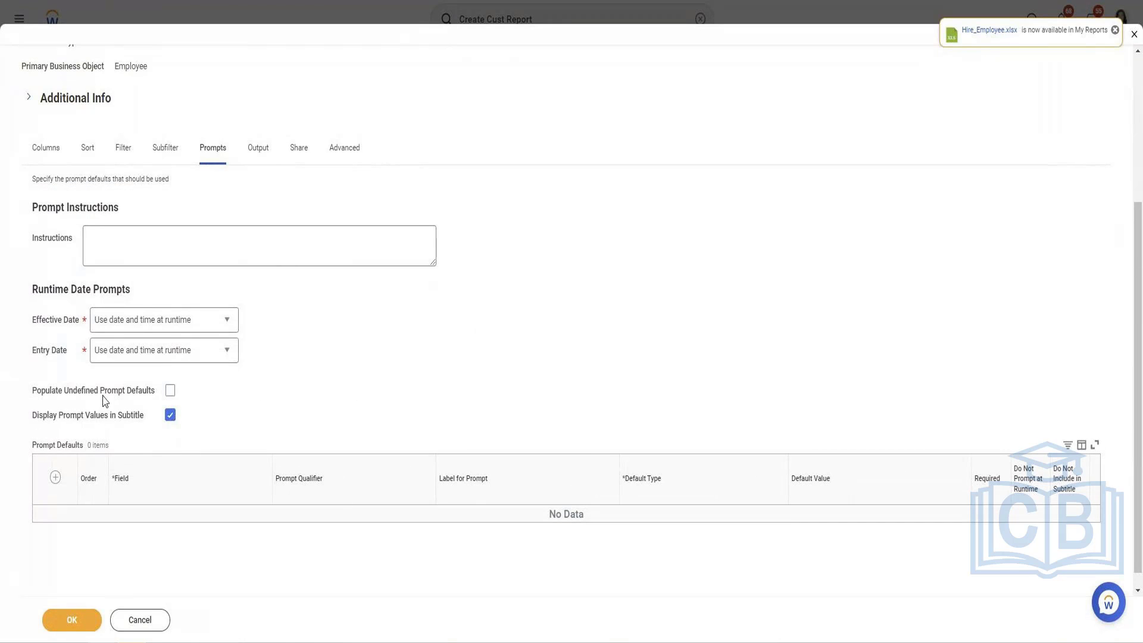
{"action": "left_click", "coordinate": [171, 390]}
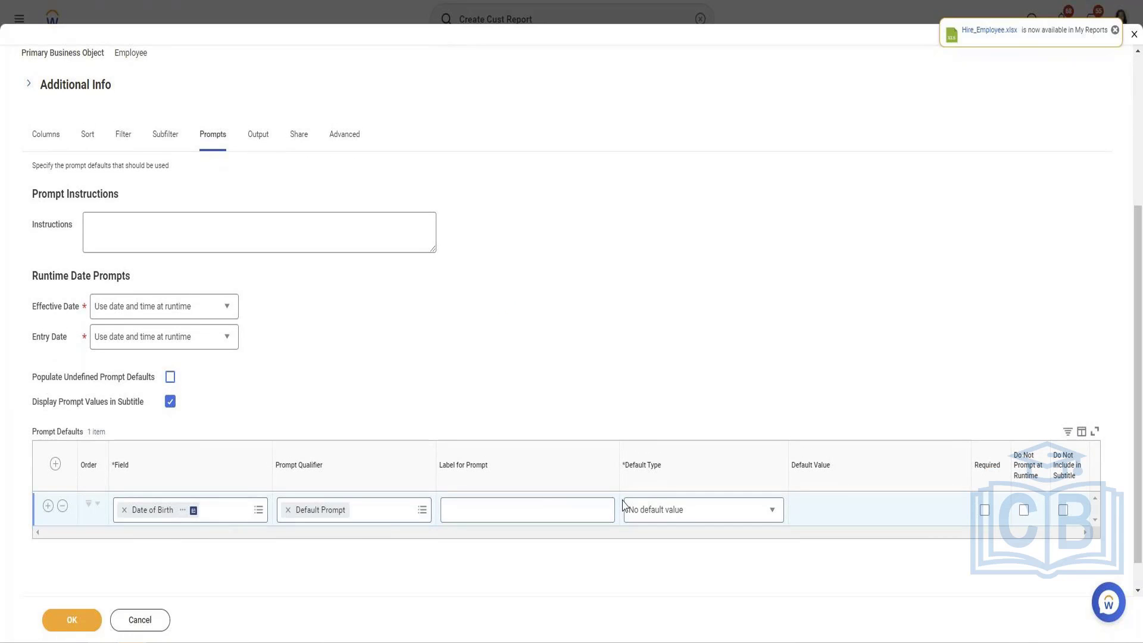
{"action": "left_click", "coordinate": [986, 508]}
{"action": "left_click", "coordinate": [89, 628]}
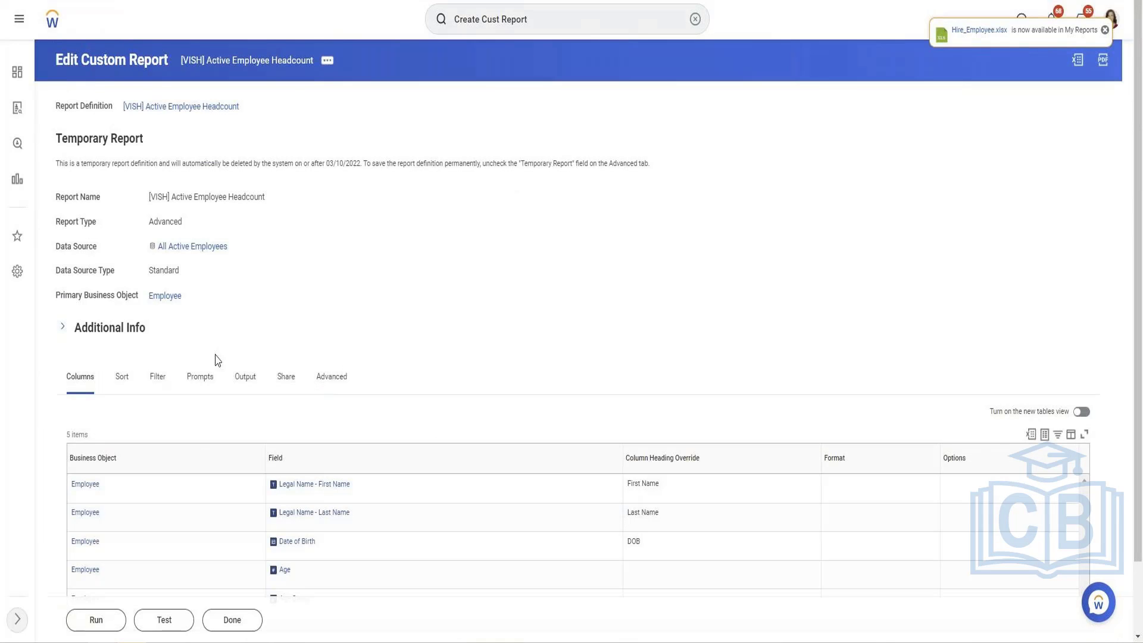
Try to run the report with the required Date of Birth prompt left blank, and cancel the run
{"action": "left_click", "coordinate": [108, 621]}
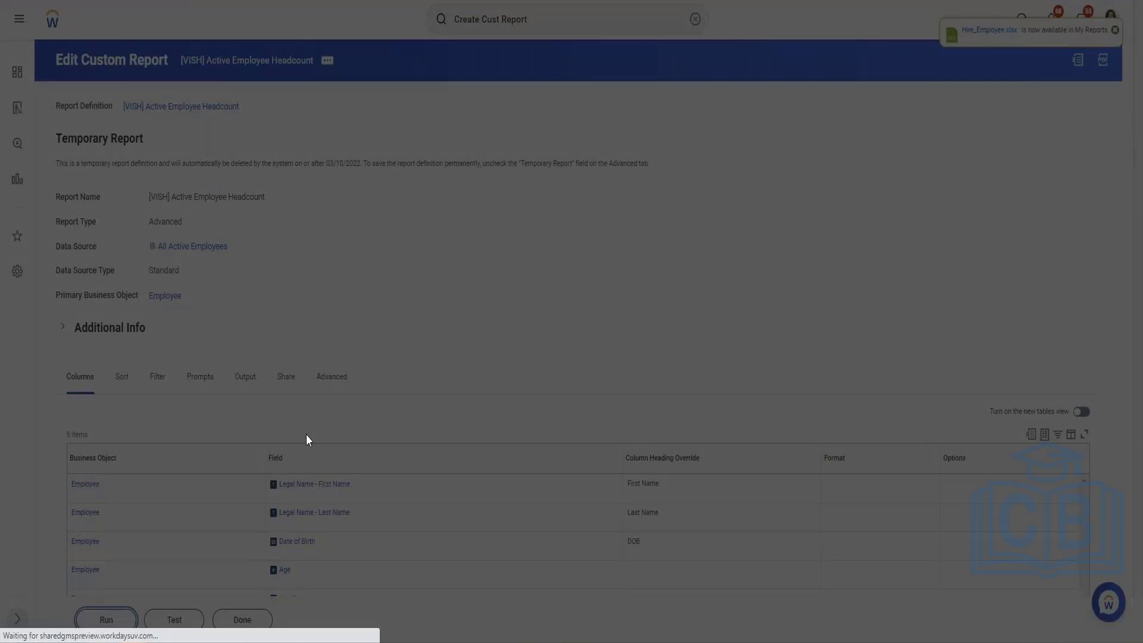
{"action": "left_click", "coordinate": [453, 240]}
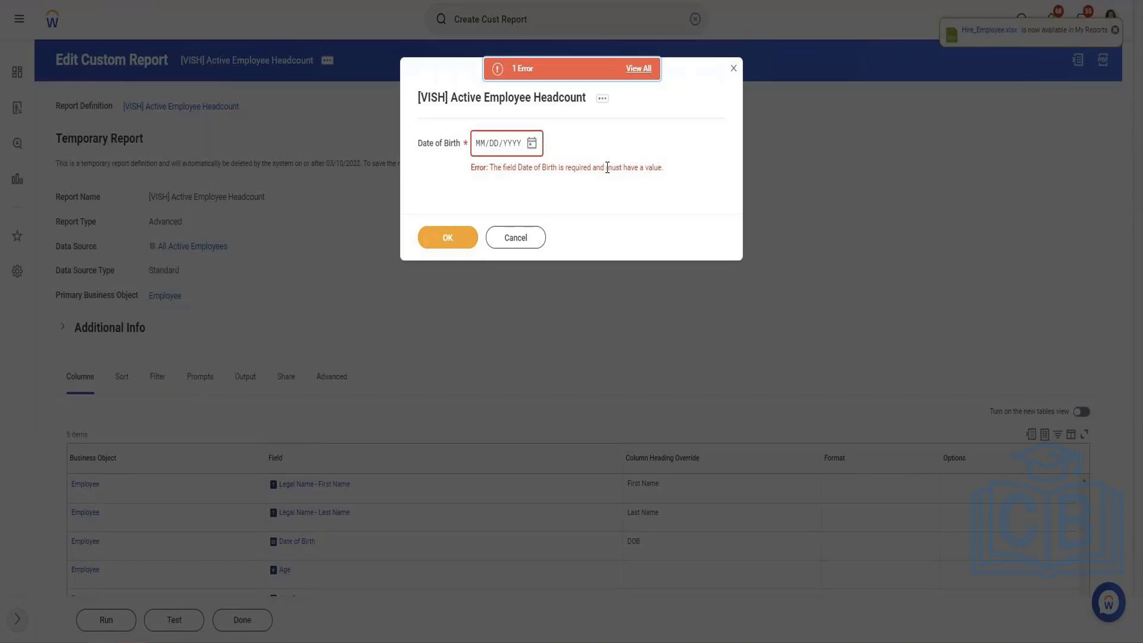
{"action": "left_click", "coordinate": [516, 238]}
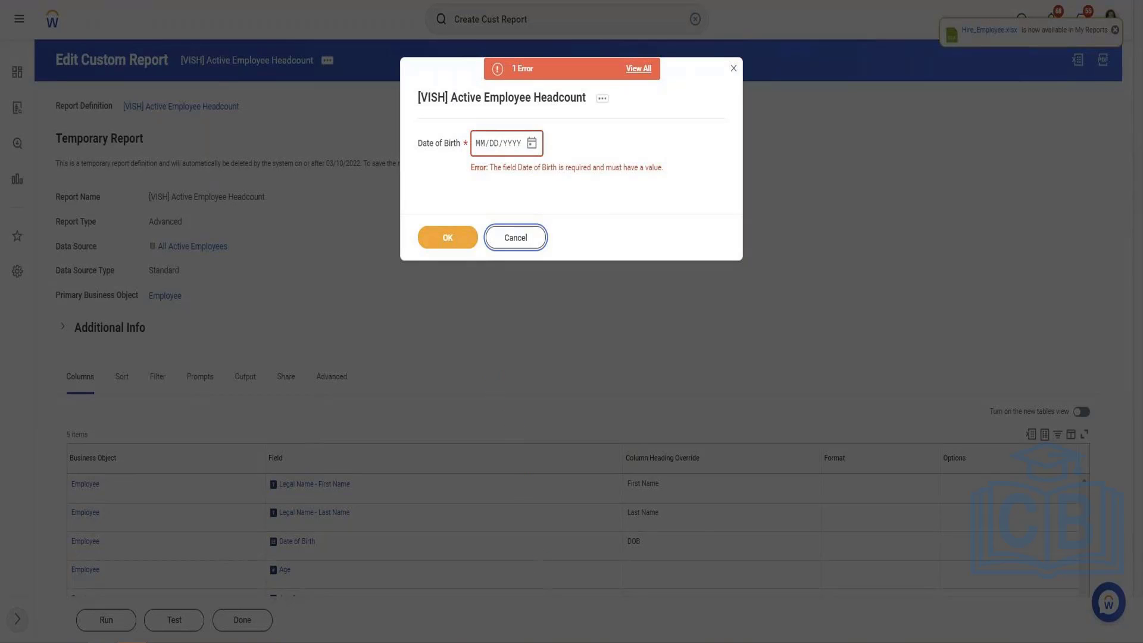
Add a column to the report after Age Group using the Employee business object and the Dependents field, and save
{"action": "scroll", "coordinate": [299, 311], "scroll_direction": "down", "scroll_amount": 2}
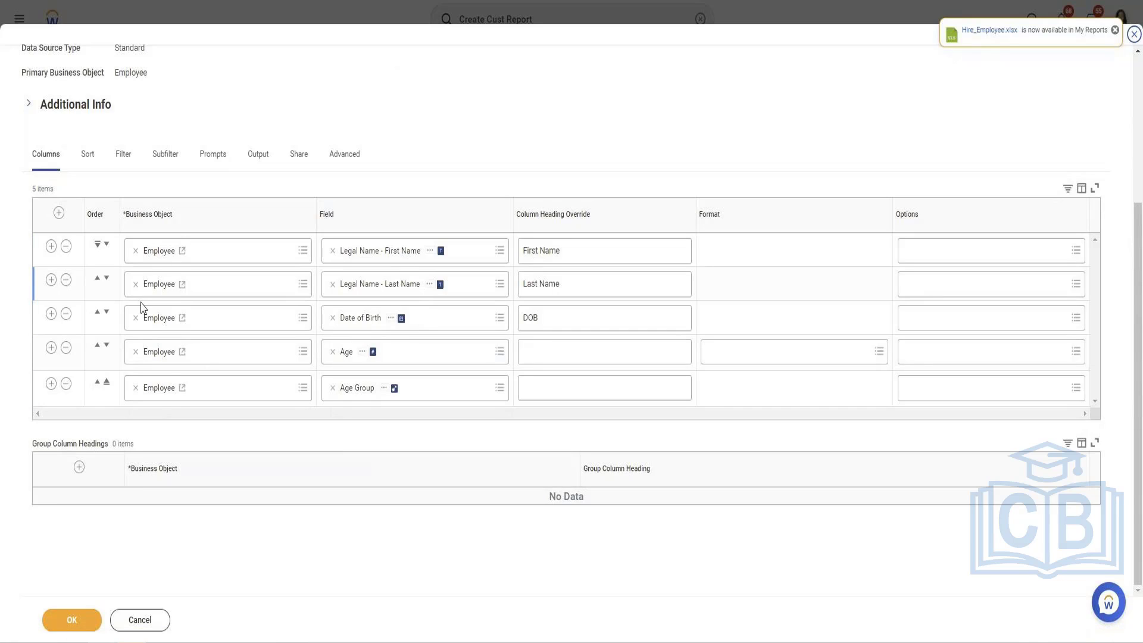
{"action": "left_click", "coordinate": [51, 384]}
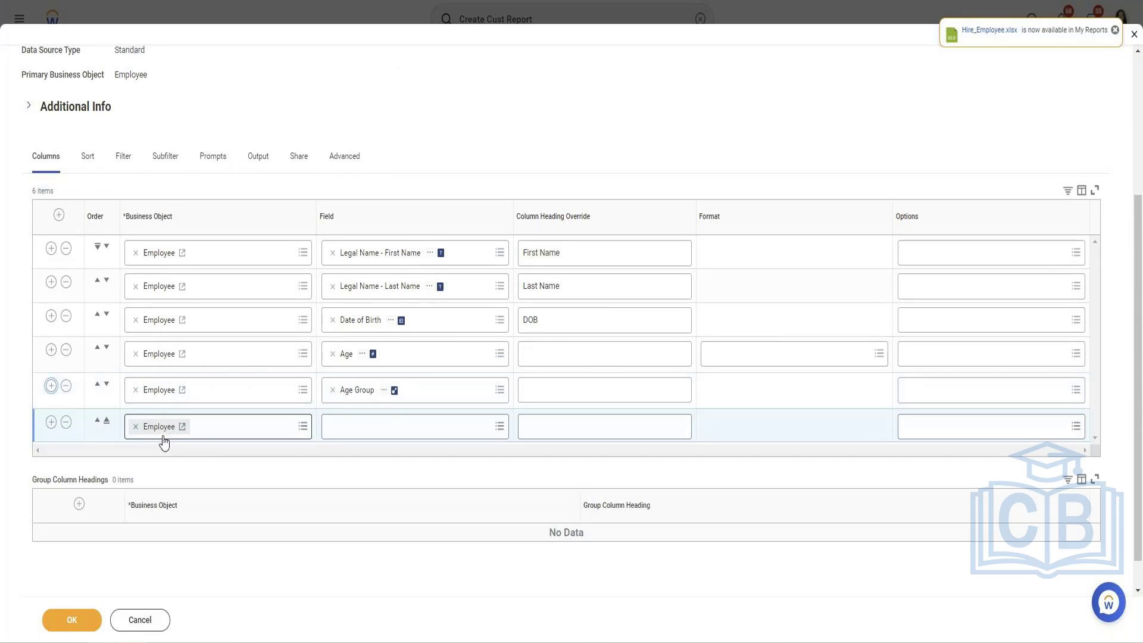
{"action": "left_click", "coordinate": [416, 427]}
{"action": "type", "text": "Depe"}
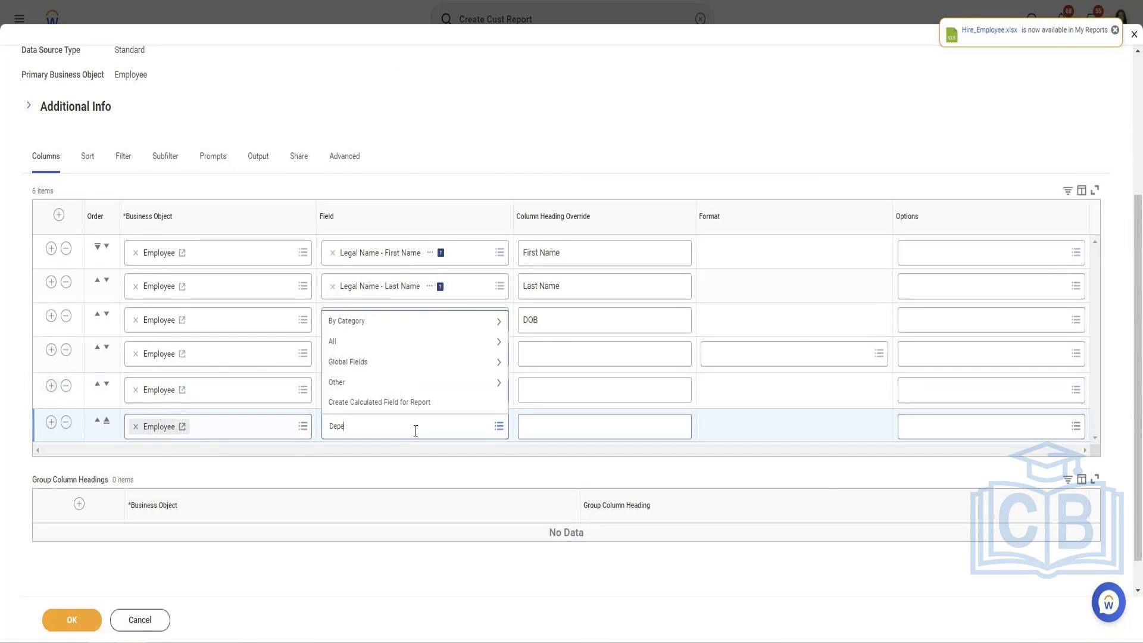
{"action": "type", "text": "ndent"}
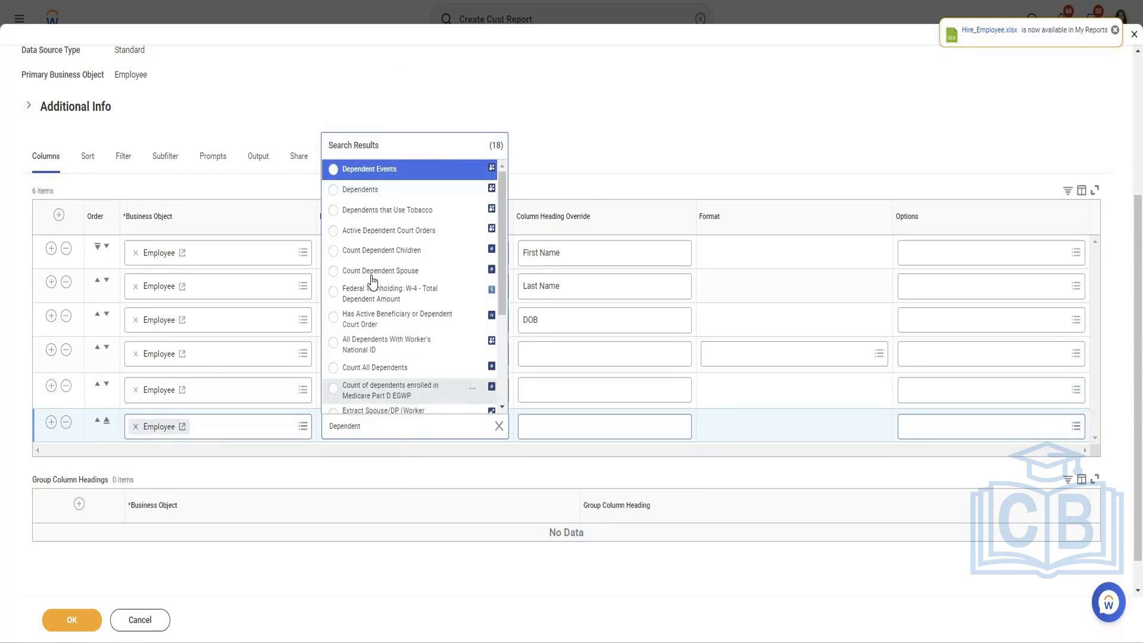
{"action": "left_click", "coordinate": [360, 189]}
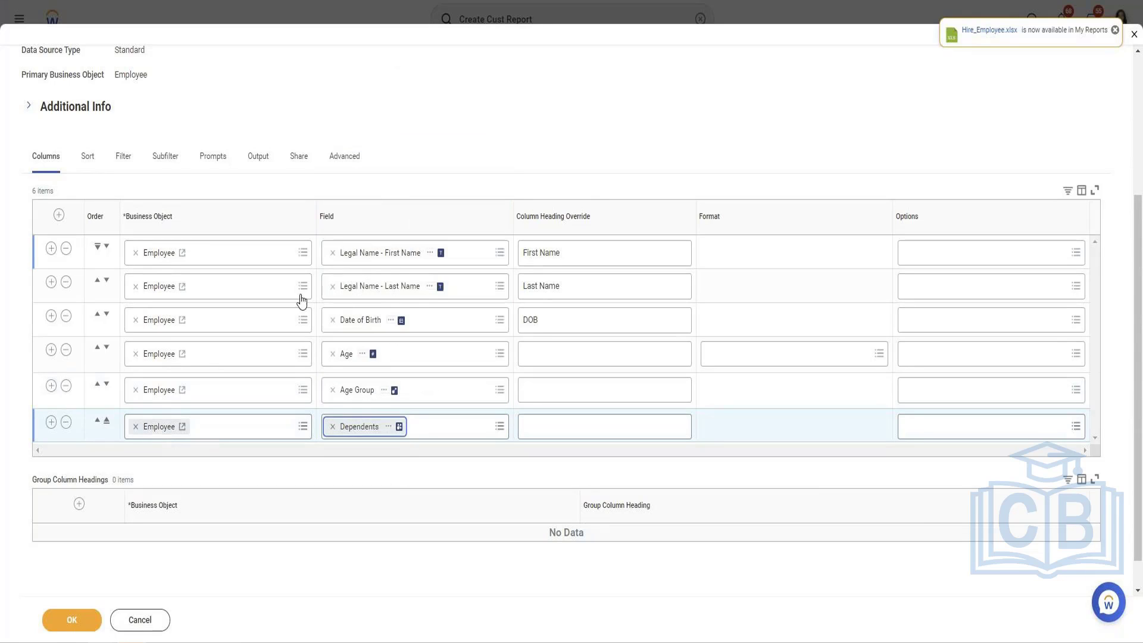
{"action": "left_click", "coordinate": [81, 618]}
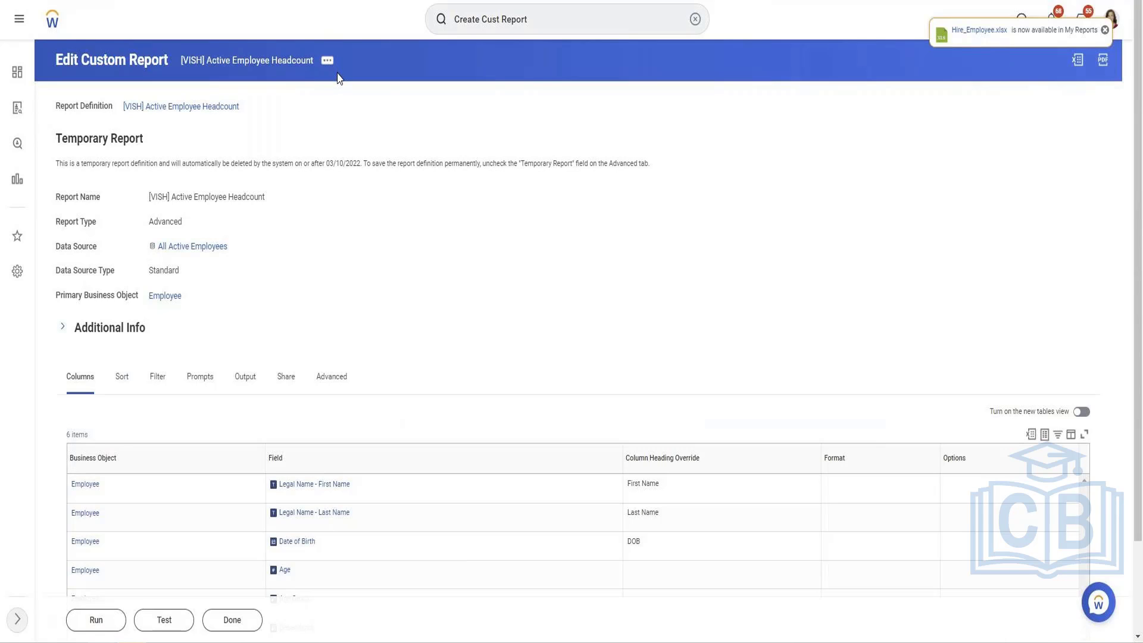
Edit the report to remove all Age and Date of Birth conditions from its instance filter
{"action": "left_click", "coordinate": [327, 60]}
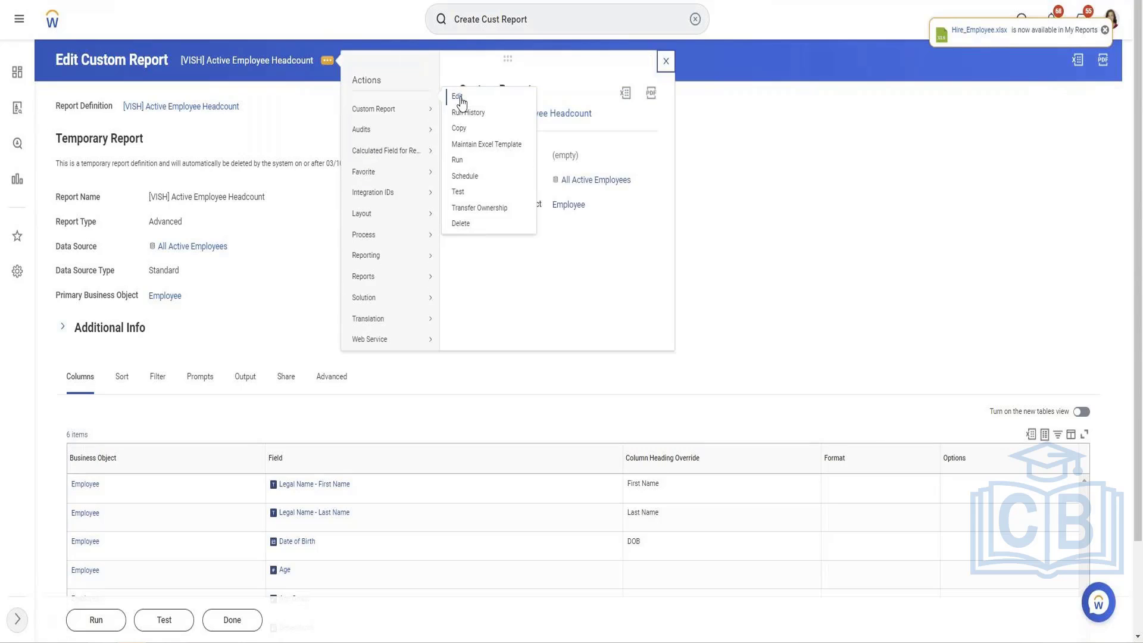
{"action": "left_click", "coordinate": [457, 97]}
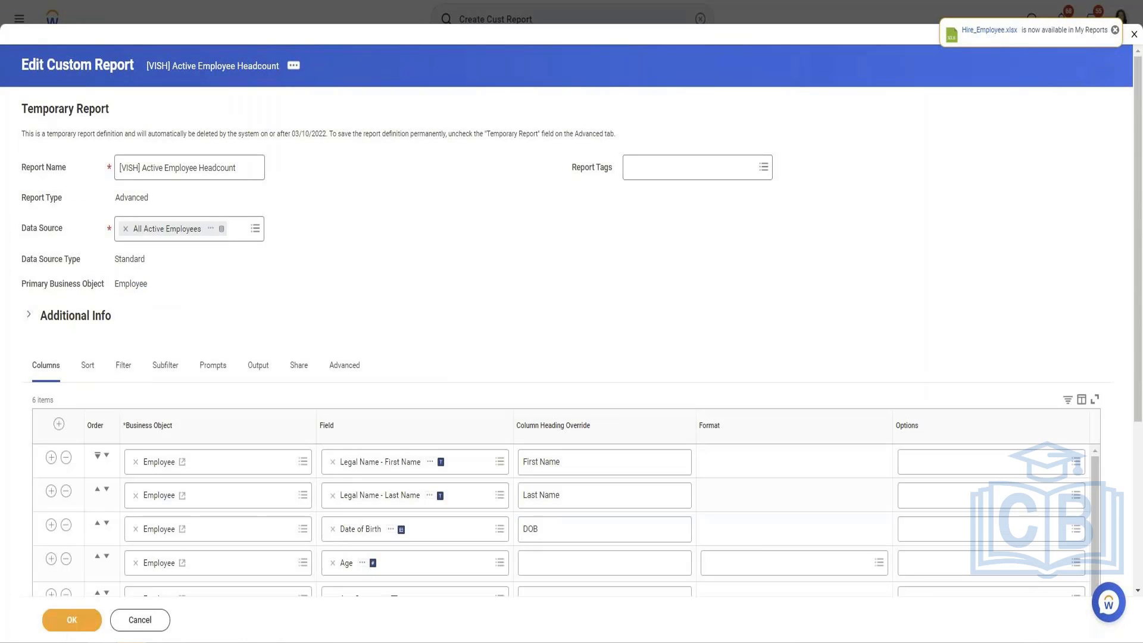
{"action": "scroll", "coordinate": [186, 201], "scroll_direction": "down", "scroll_amount": 4}
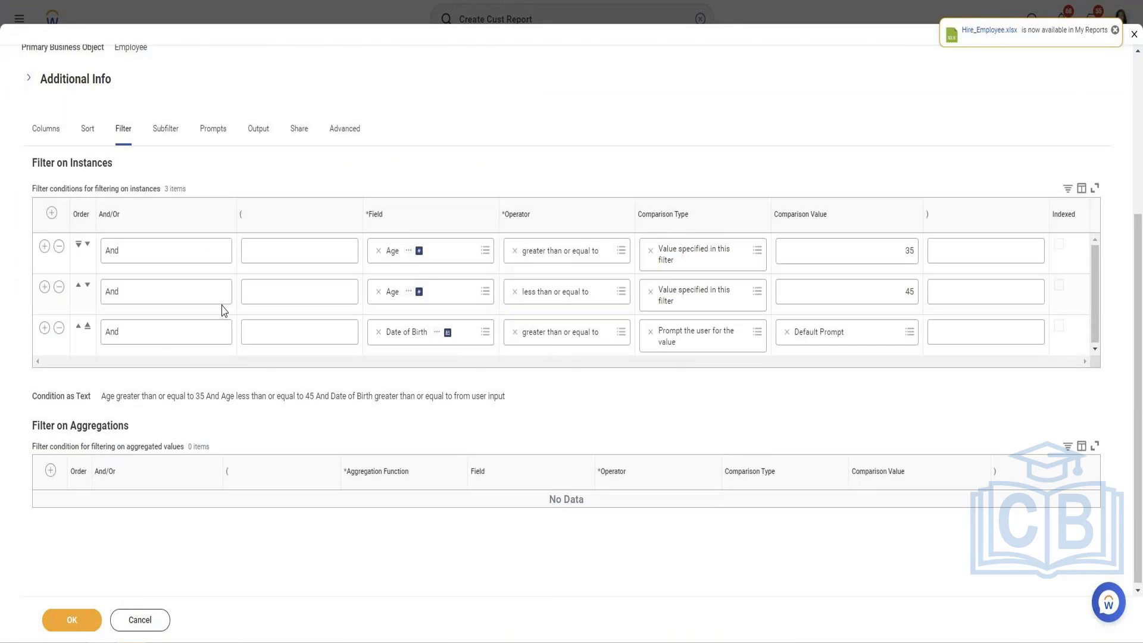
{"action": "left_click", "coordinate": [59, 328]}
{"action": "left_click", "coordinate": [59, 300]}
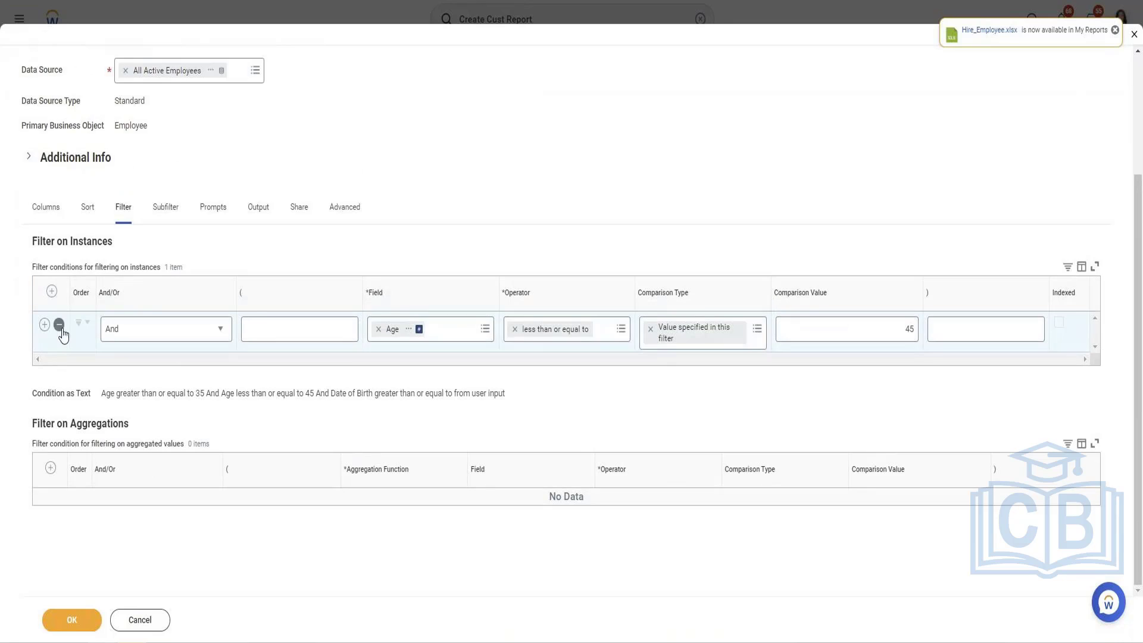
{"action": "left_click", "coordinate": [59, 327]}
Remove the Date of Birth row from the prompt defaults and save the report
{"action": "left_click", "coordinate": [217, 244]}
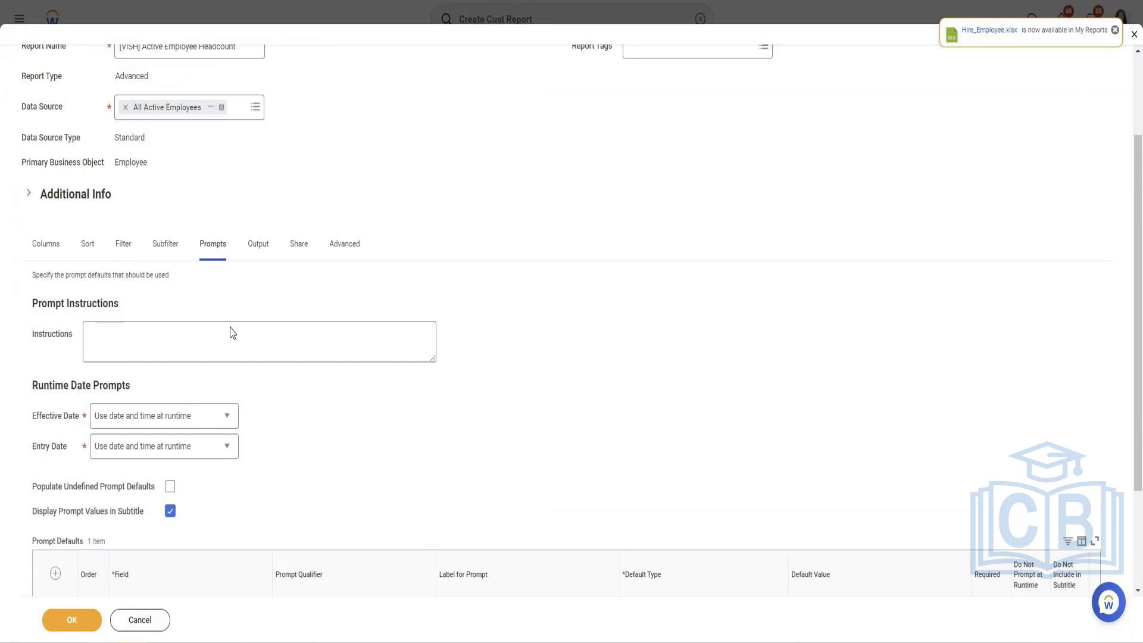
{"action": "scroll", "coordinate": [145, 455], "scroll_direction": "down", "scroll_amount": 3}
{"action": "left_click", "coordinate": [62, 471]}
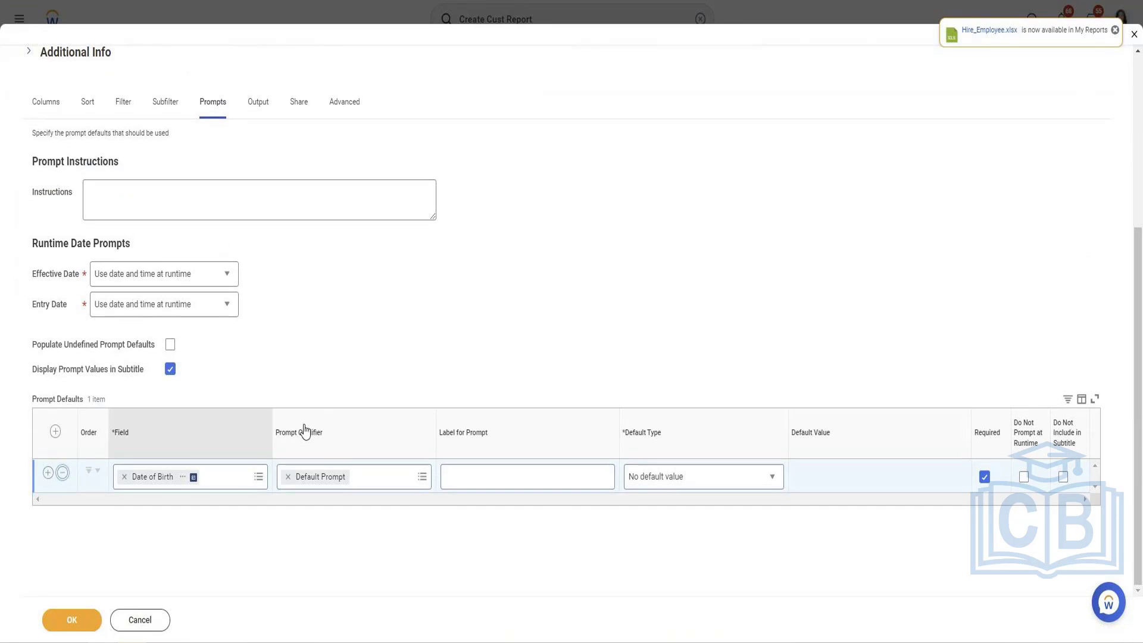
{"action": "left_click", "coordinate": [171, 374]}
{"action": "left_click", "coordinate": [170, 374]}
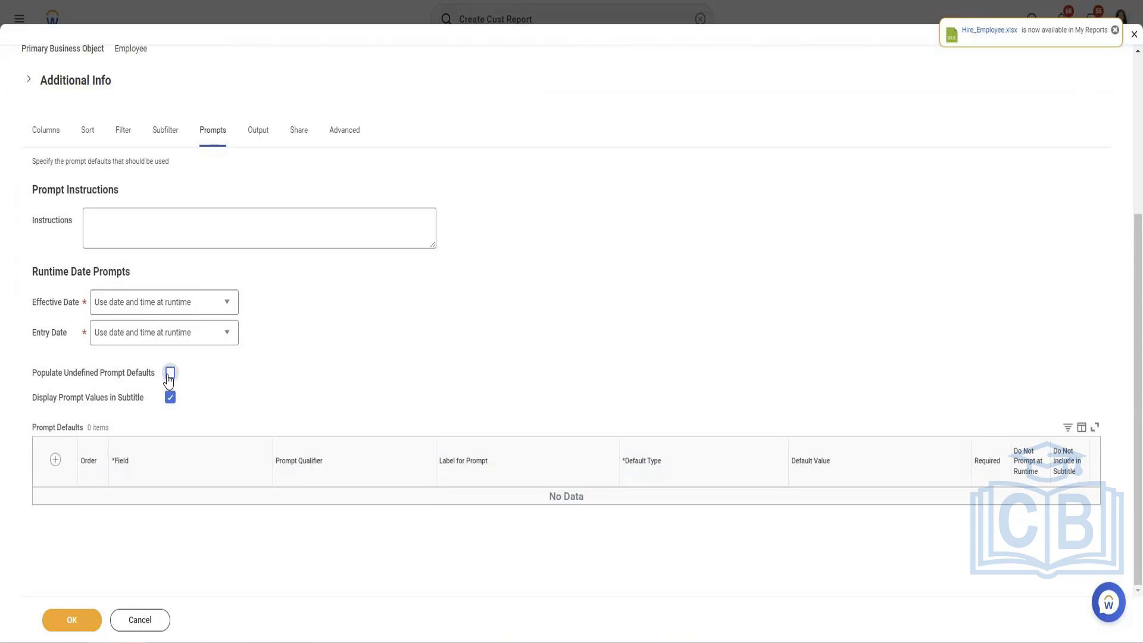
{"action": "left_click", "coordinate": [75, 621]}
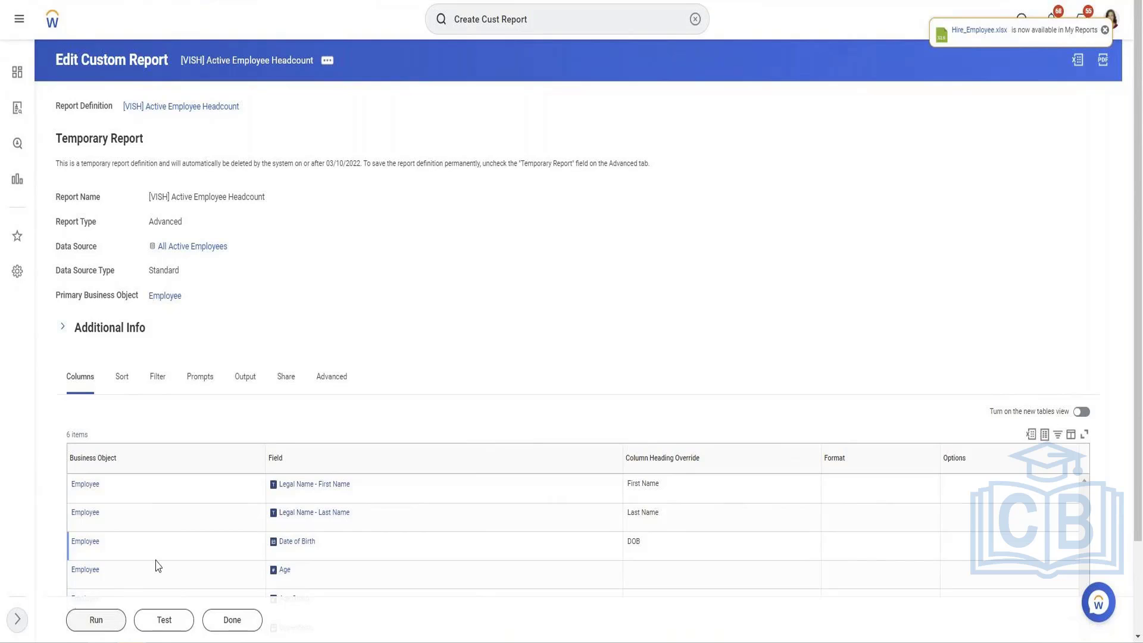
Run the report to examine the values in the Dependents column
{"action": "scroll", "coordinate": [296, 462], "scroll_direction": "down", "scroll_amount": 2}
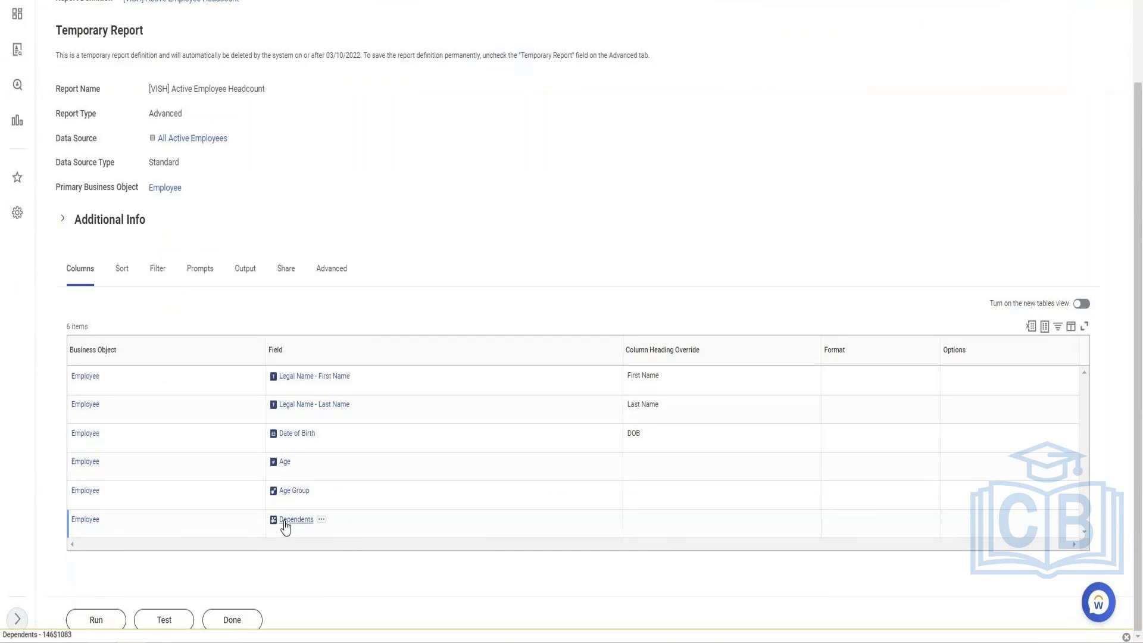
{"action": "left_click", "coordinate": [102, 620]}
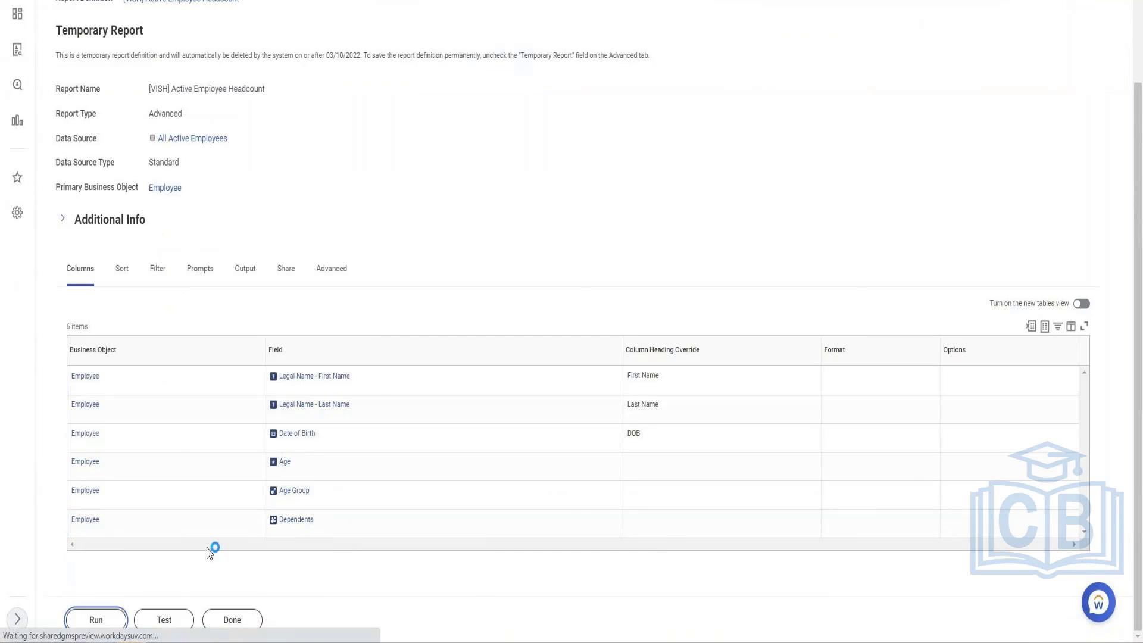
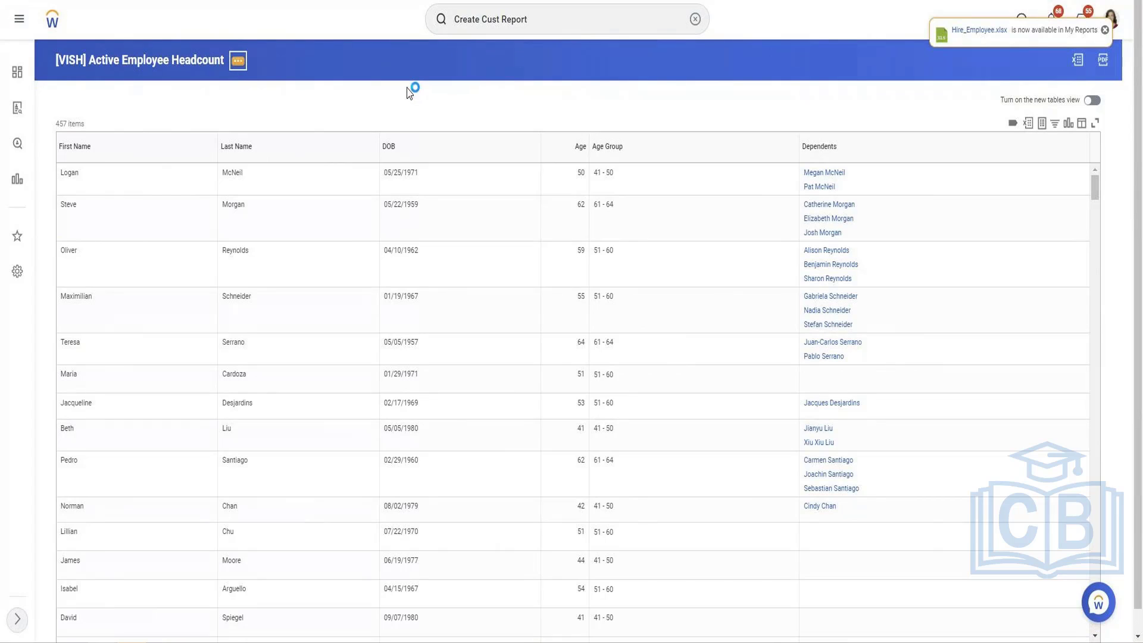
Edit the report to add a column row after the Employee Dependents row, using the Dependents business object
{"action": "mouse_move", "coordinate": [289, 110]}
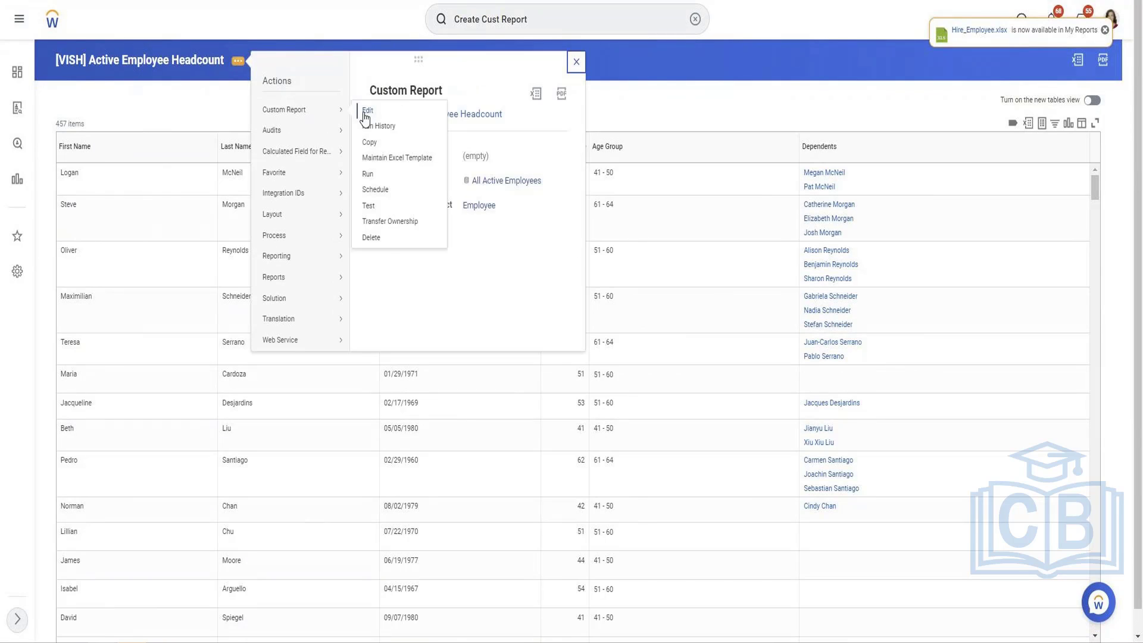
{"action": "left_click", "coordinate": [362, 112]}
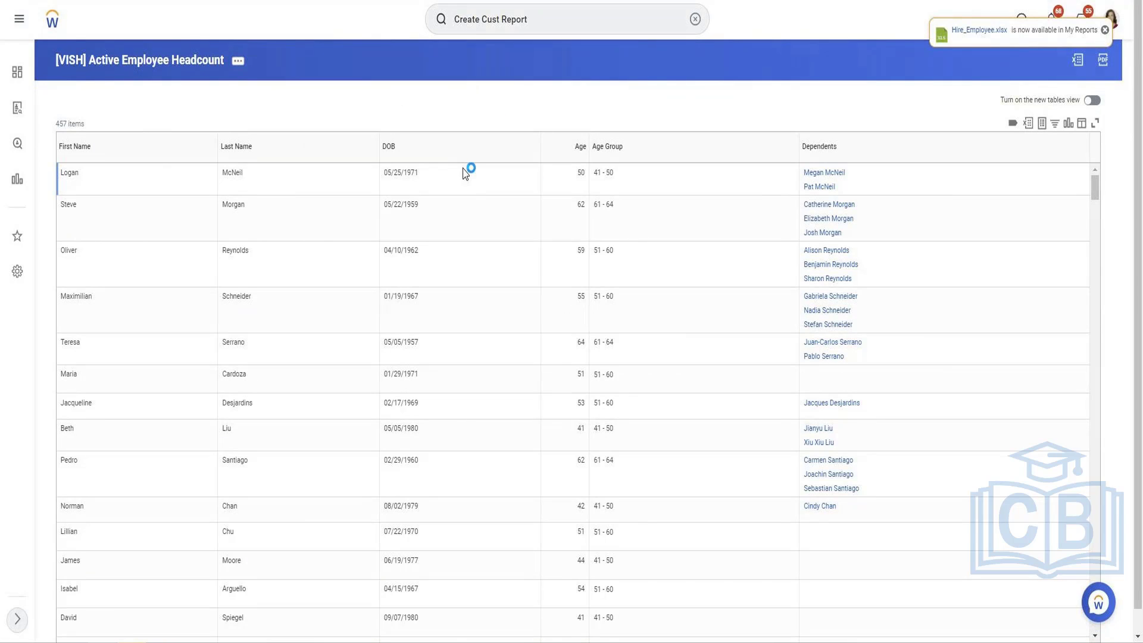
{"action": "scroll", "coordinate": [377, 501], "scroll_direction": "down", "scroll_amount": 3}
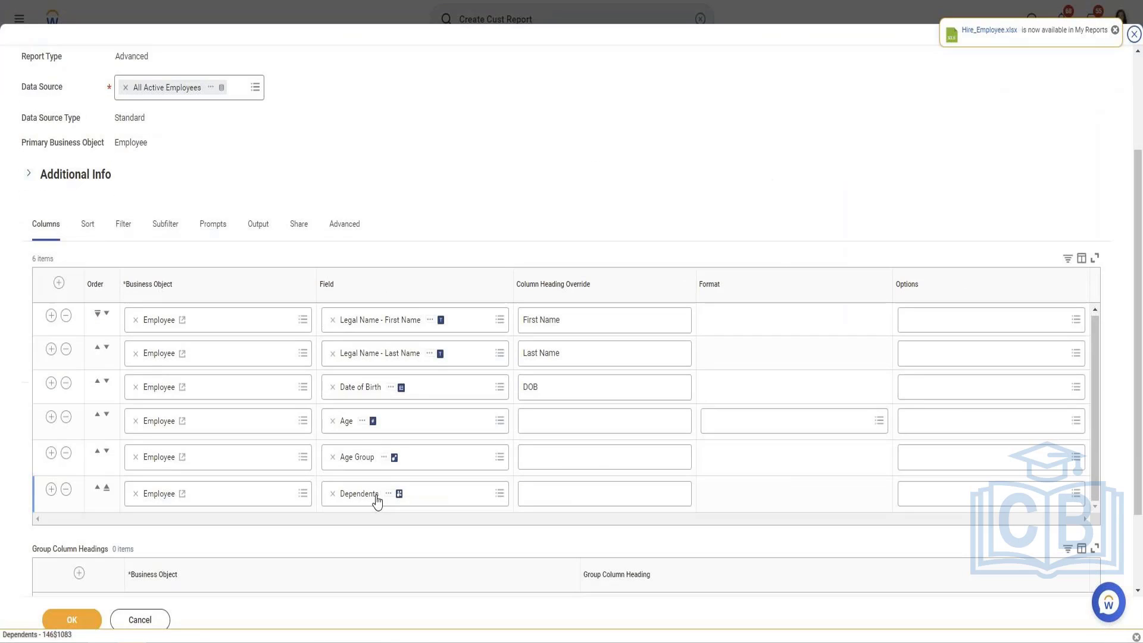
{"action": "left_click", "coordinate": [51, 490]}
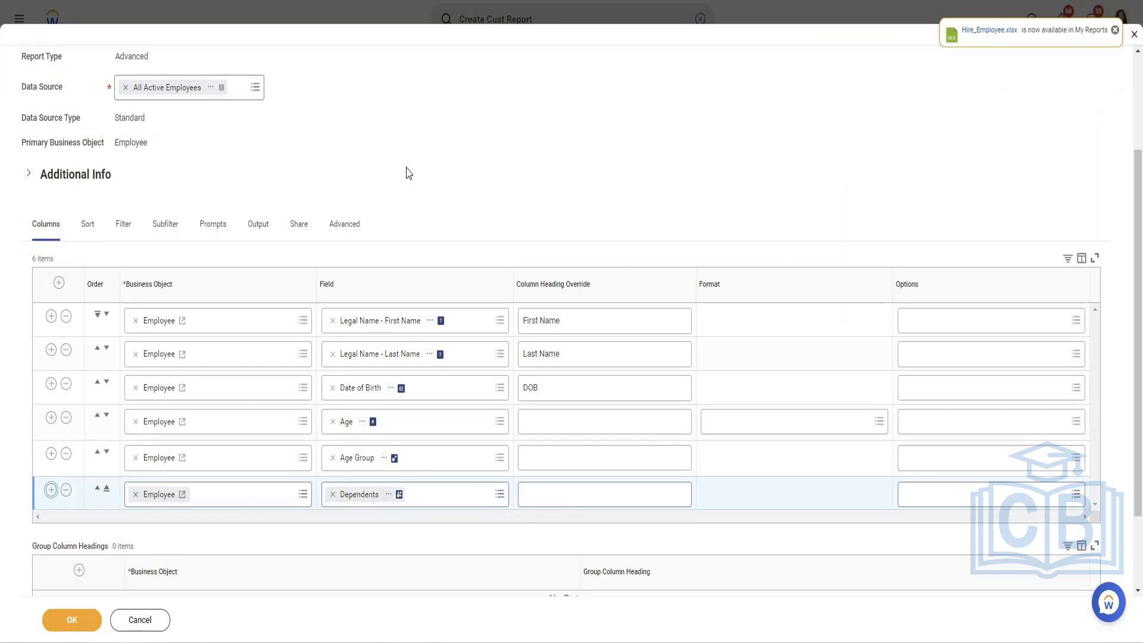
{"action": "scroll", "coordinate": [405, 171], "scroll_direction": "down", "scroll_amount": 2}
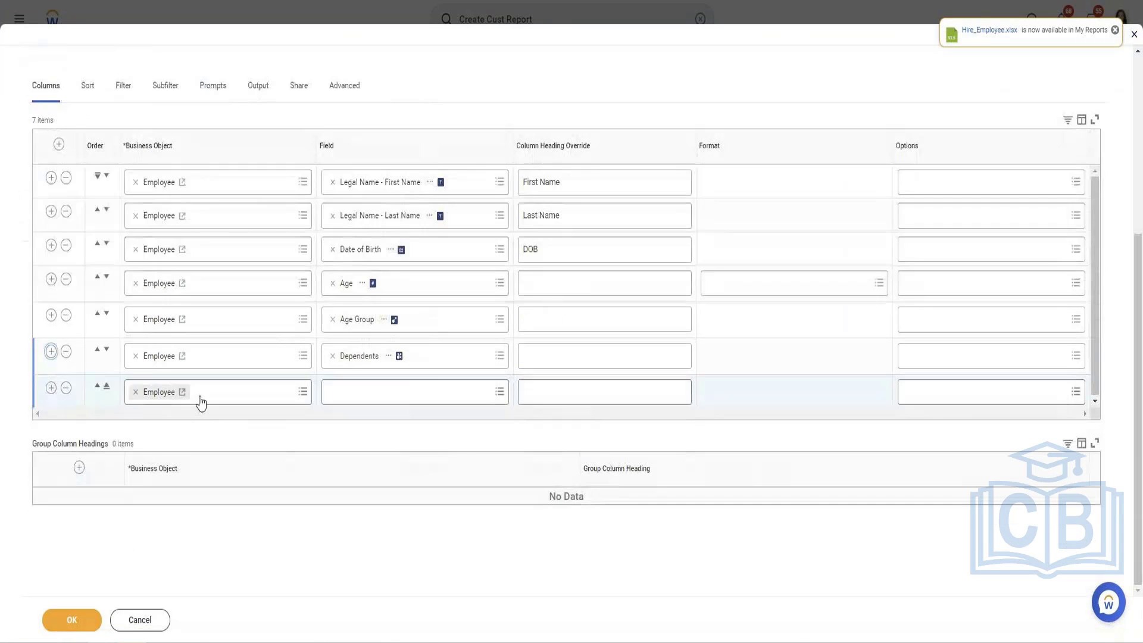
{"action": "left_click", "coordinate": [389, 356]}
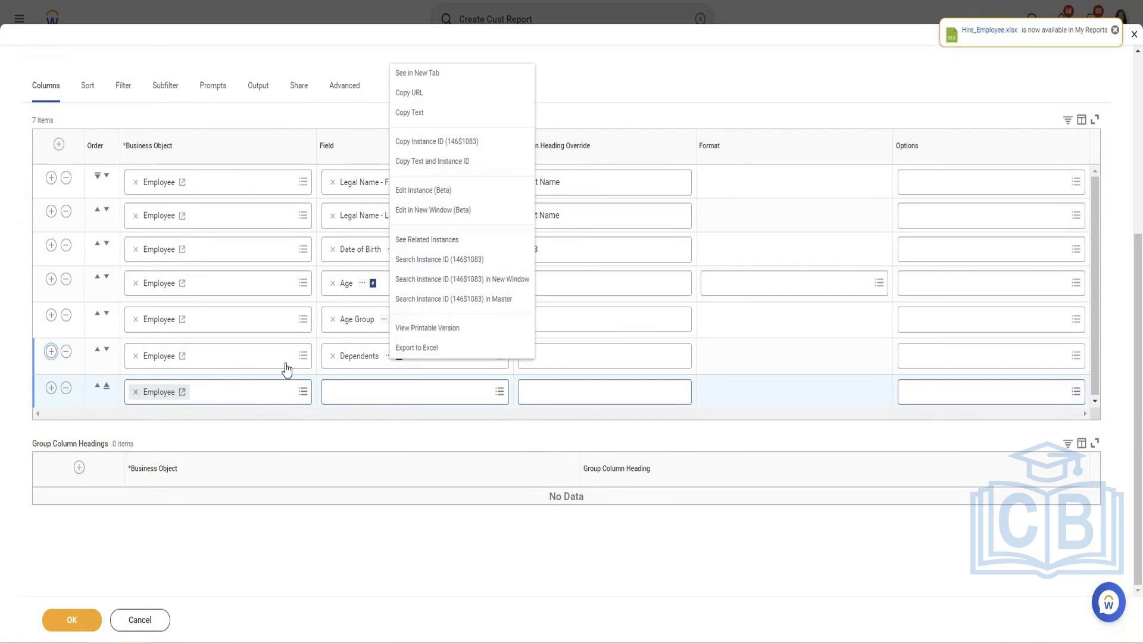
{"action": "left_click", "coordinate": [267, 391]}
{"action": "type", "text": "Depende"}
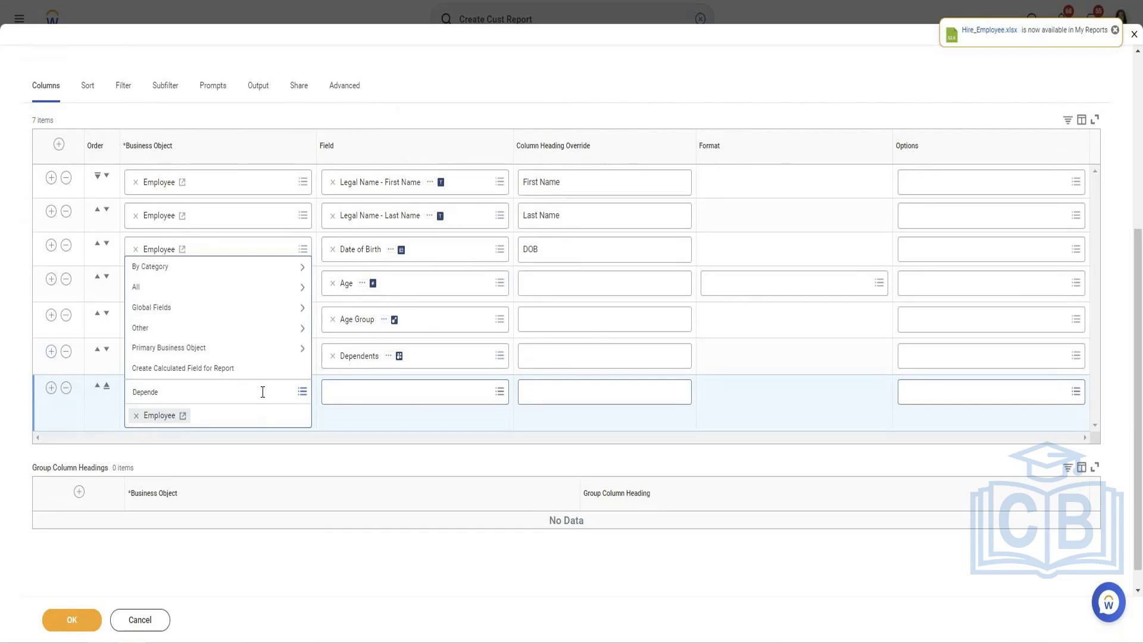
{"action": "type", "text": "nts"}
{"action": "key", "text": "Return"}
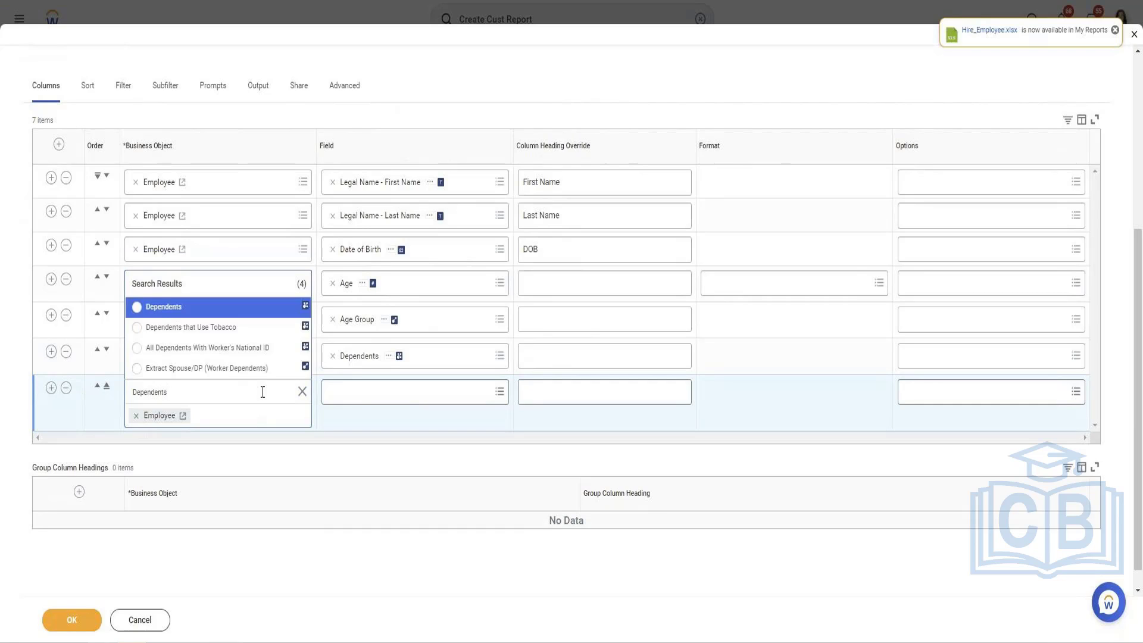
{"action": "left_click", "coordinate": [176, 306]}
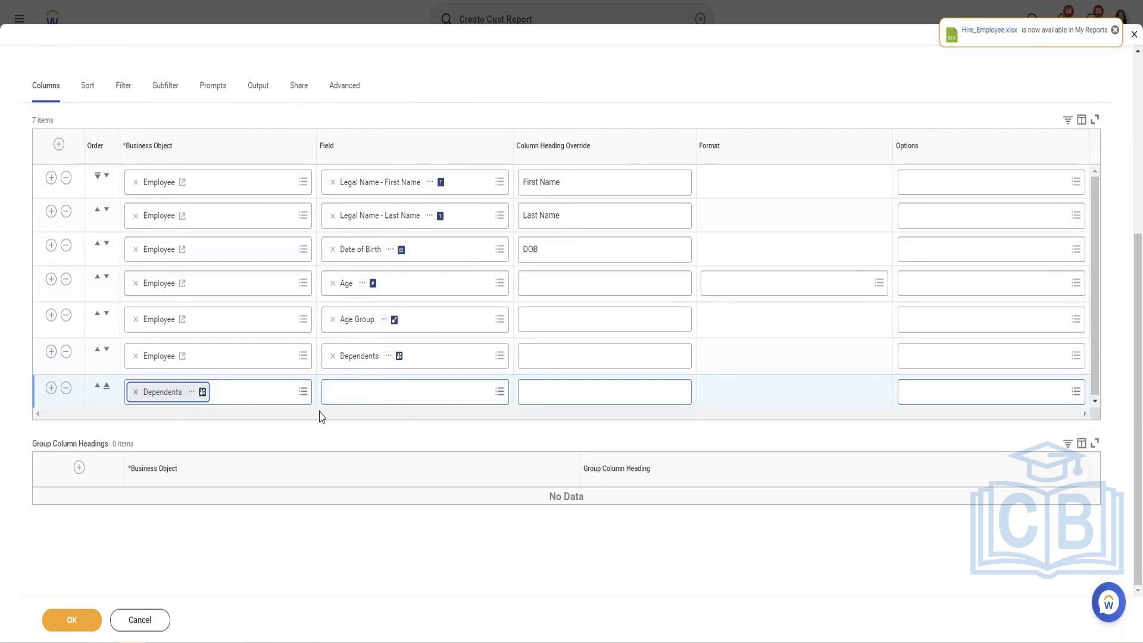
Set the field of the new Dependents column to Legal Name - First Name
{"action": "left_click", "coordinate": [359, 393]}
{"action": "type", "text": "Na"}
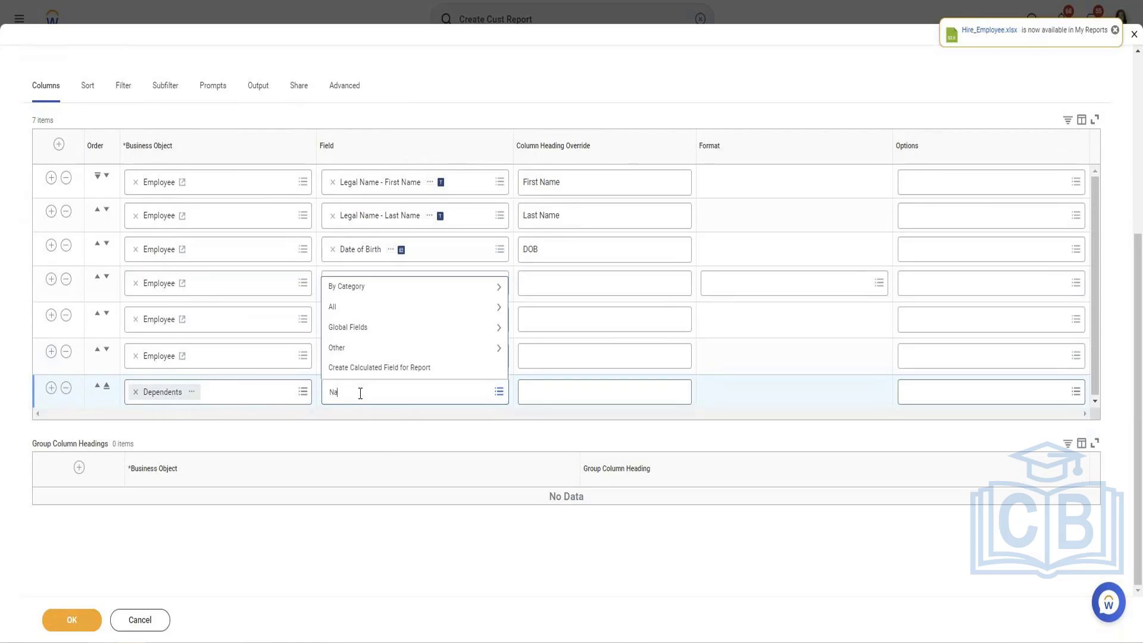
{"action": "type", "text": "me"}
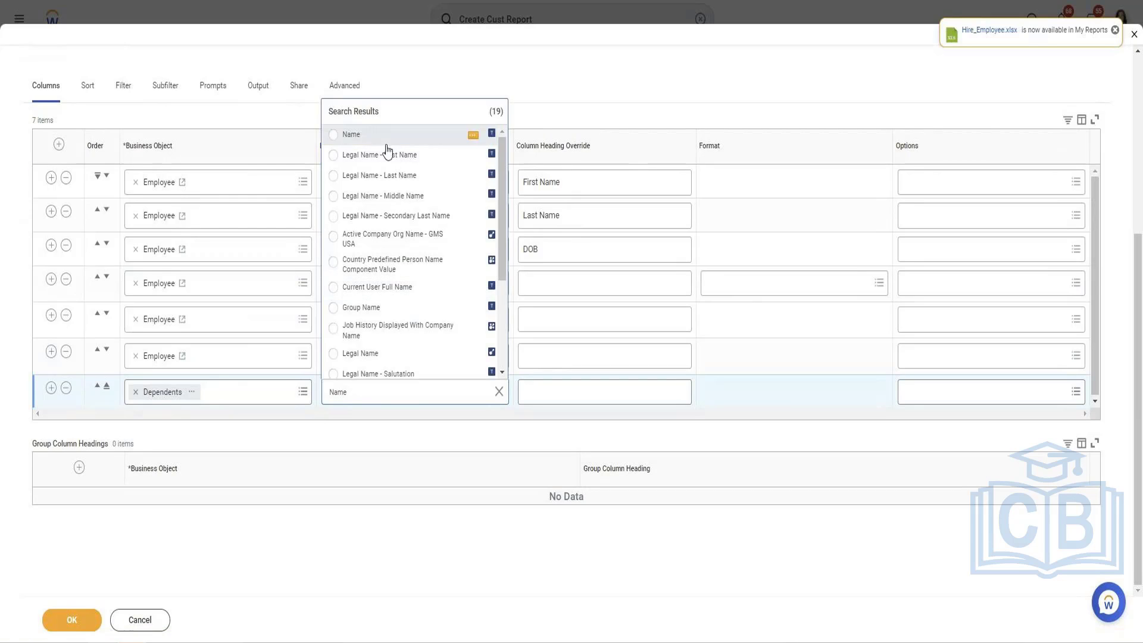
{"action": "left_click", "coordinate": [386, 142]}
{"action": "left_click", "coordinate": [397, 156]}
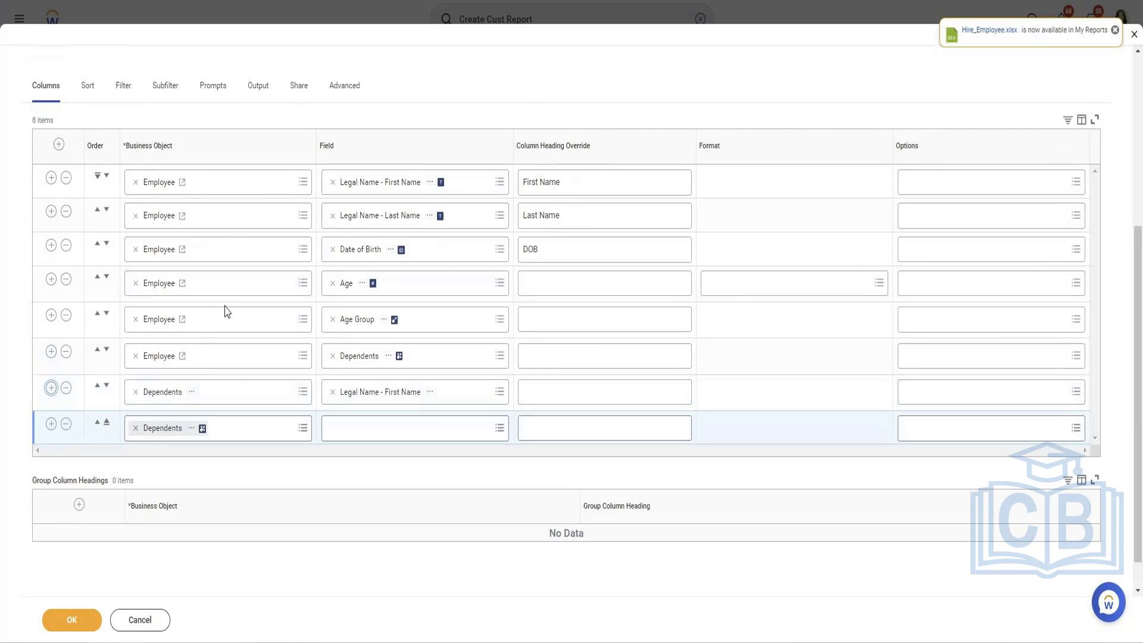
Add the Legal Name - Last Name field as the next column under the Dependents business object
{"action": "scroll", "coordinate": [225, 310], "scroll_direction": "down", "scroll_amount": 1}
{"action": "left_click", "coordinate": [356, 395]}
{"action": "type", "text": "Legal"}
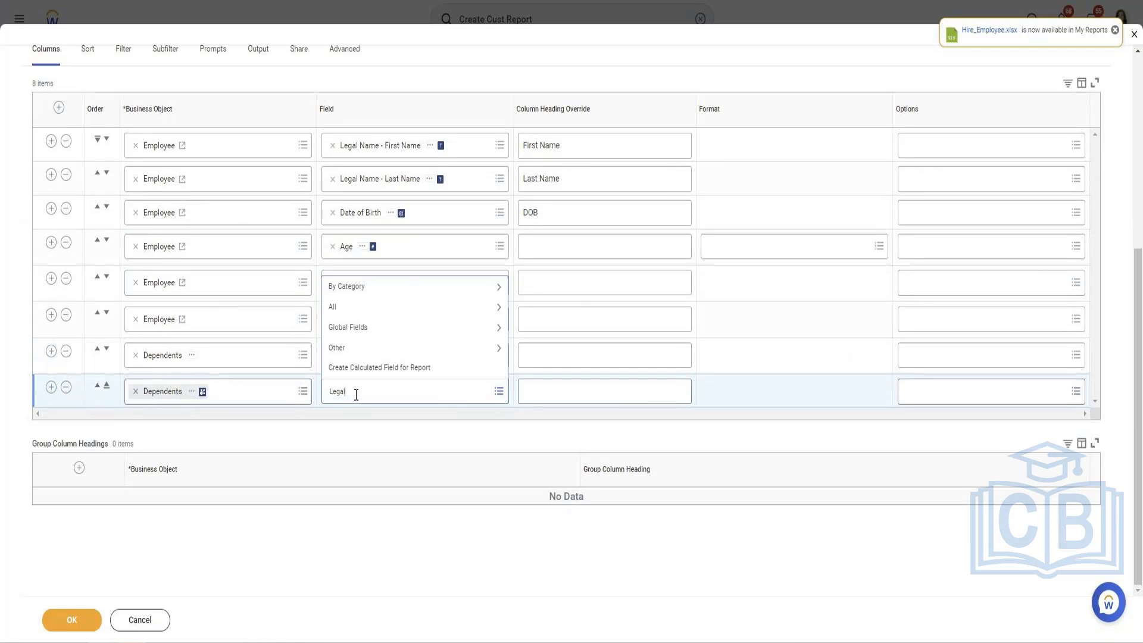
{"action": "type", "text": " Last Name"}
{"action": "key", "text": "Return"}
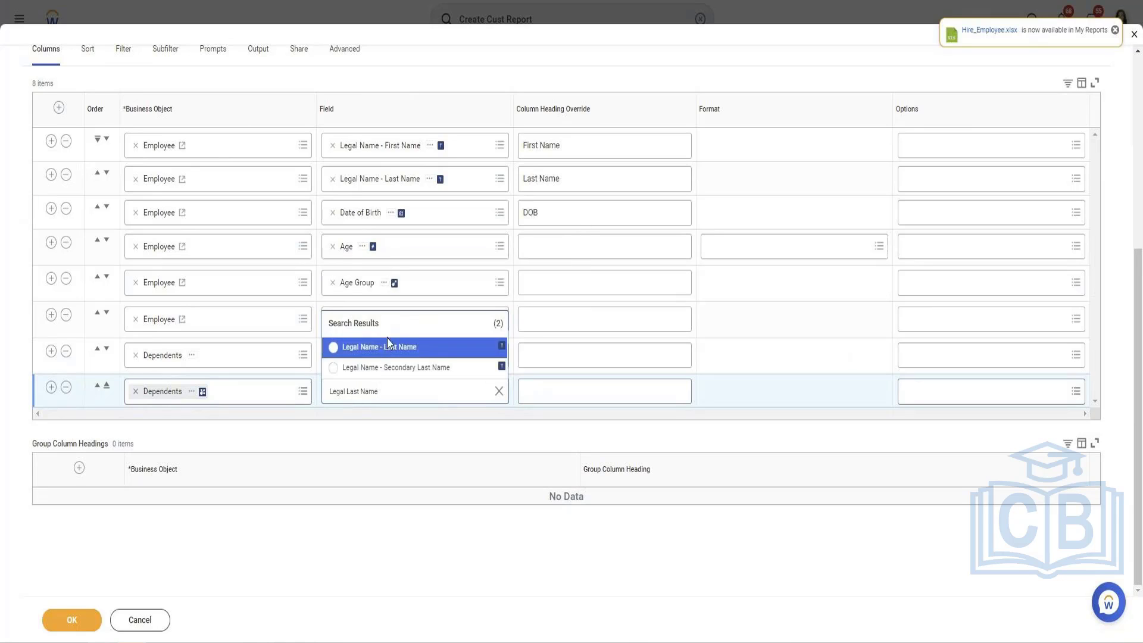
{"action": "left_click", "coordinate": [390, 345]}
Add another column for the Dependents business object with the Date of Birth field
{"action": "left_click", "coordinate": [51, 387]}
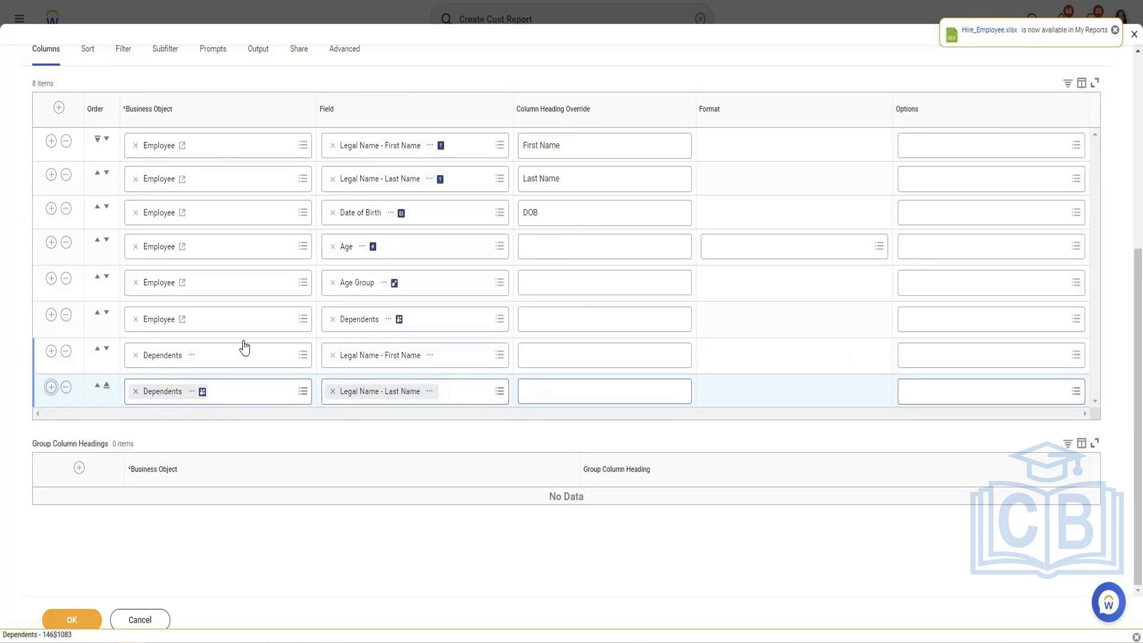
{"action": "left_click", "coordinate": [429, 428]}
{"action": "type", "text": "Dat"}
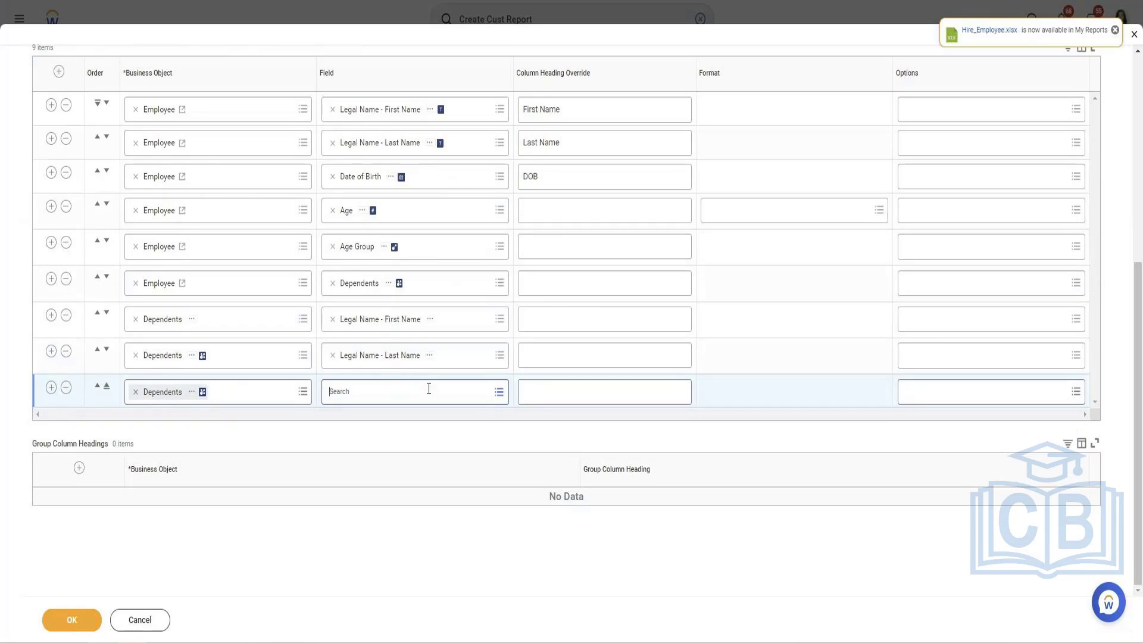
{"action": "type", "text": "e of"}
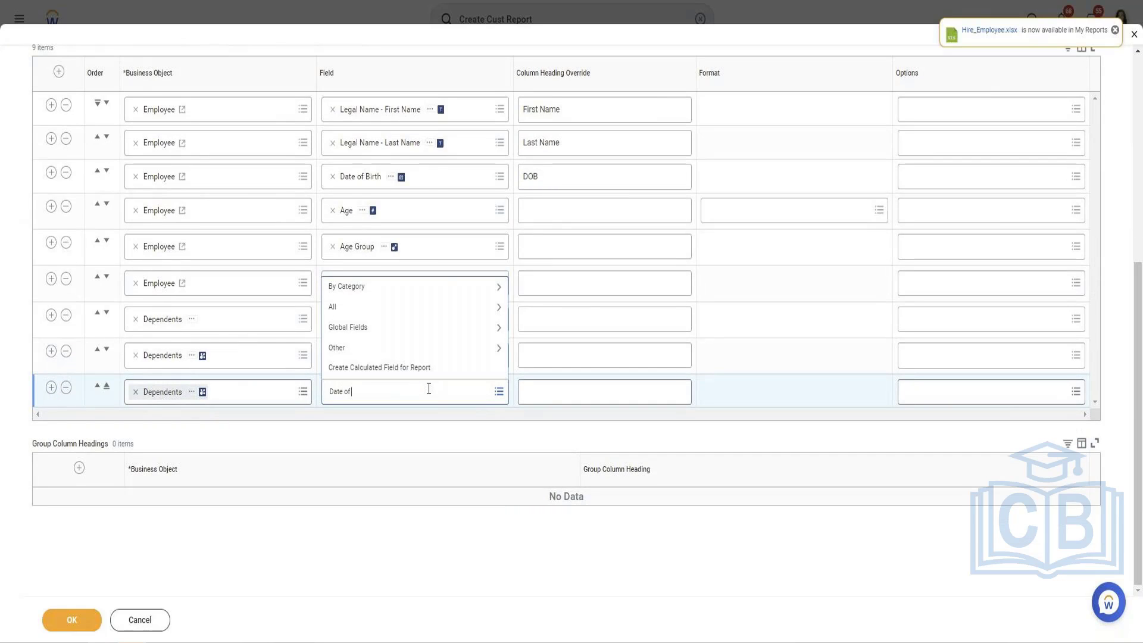
{"action": "type", "text": " Birth"}
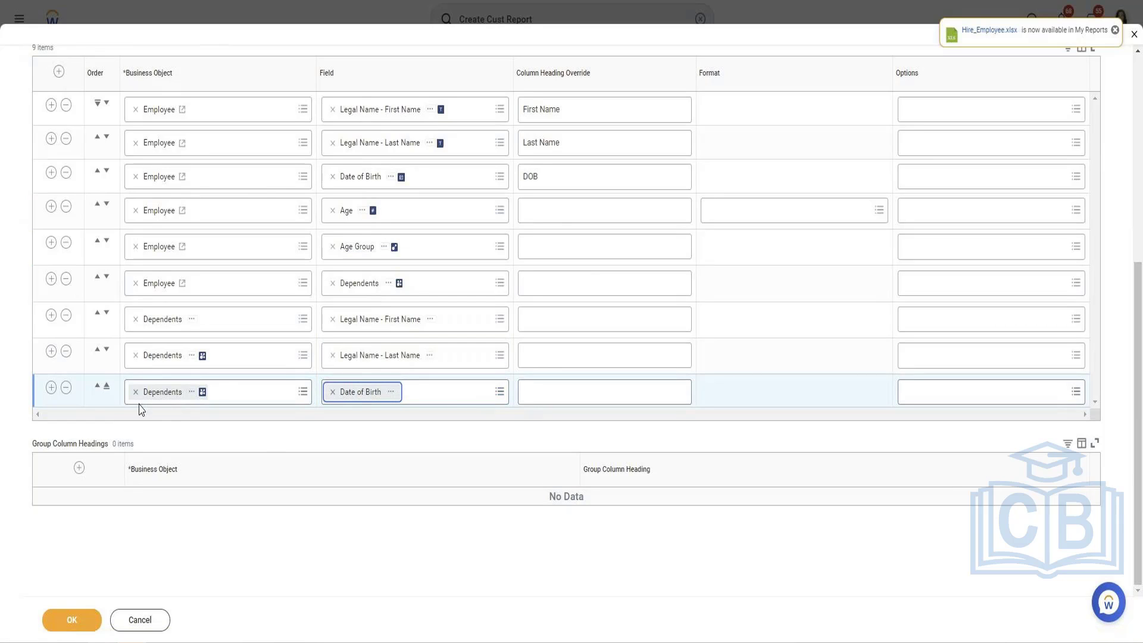
Add a final column for the Dependents business object with the Relationship field and save the report
{"action": "left_click", "coordinate": [51, 387]}
{"action": "left_click", "coordinate": [345, 428]}
{"action": "type", "text": "RElation"}
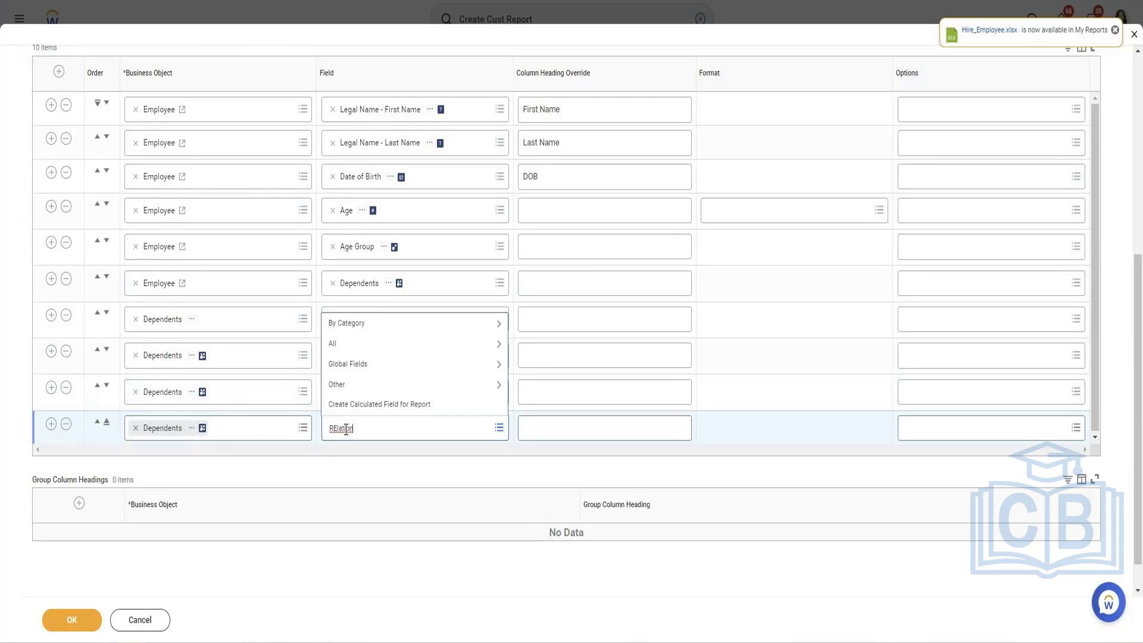
{"action": "key", "text": "BackSpace"}
{"action": "key", "text": "BackSpace"}
{"action": "key", "text": "BackSpace"}
{"action": "key", "text": "BackSpace"}
{"action": "key", "text": "BackSpace"}
{"action": "key", "text": "BackSpace"}
{"action": "key", "text": "BackSpace"}
{"action": "type", "text": "elationship"}
{"action": "key", "text": "Return"}
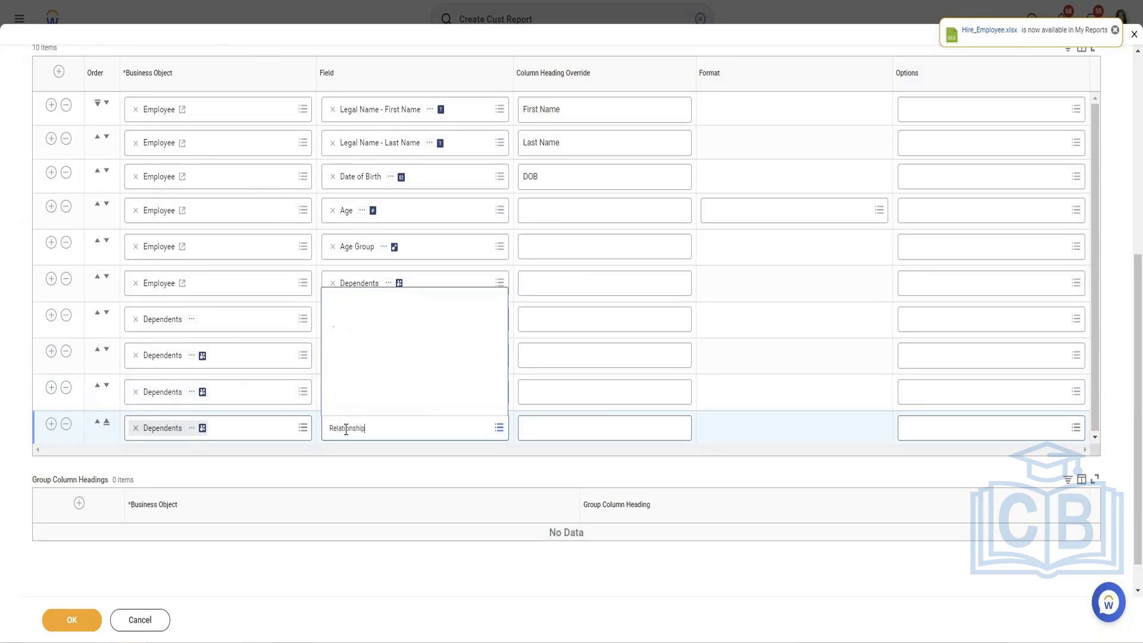
{"action": "left_click", "coordinate": [375, 303]}
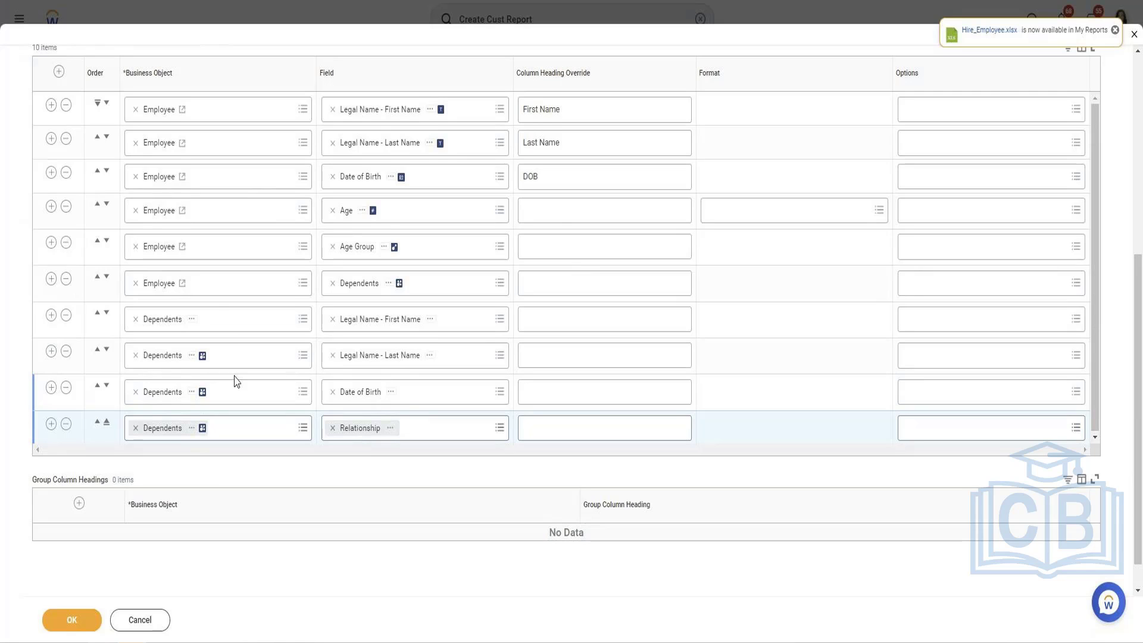
{"action": "left_click", "coordinate": [67, 623]}
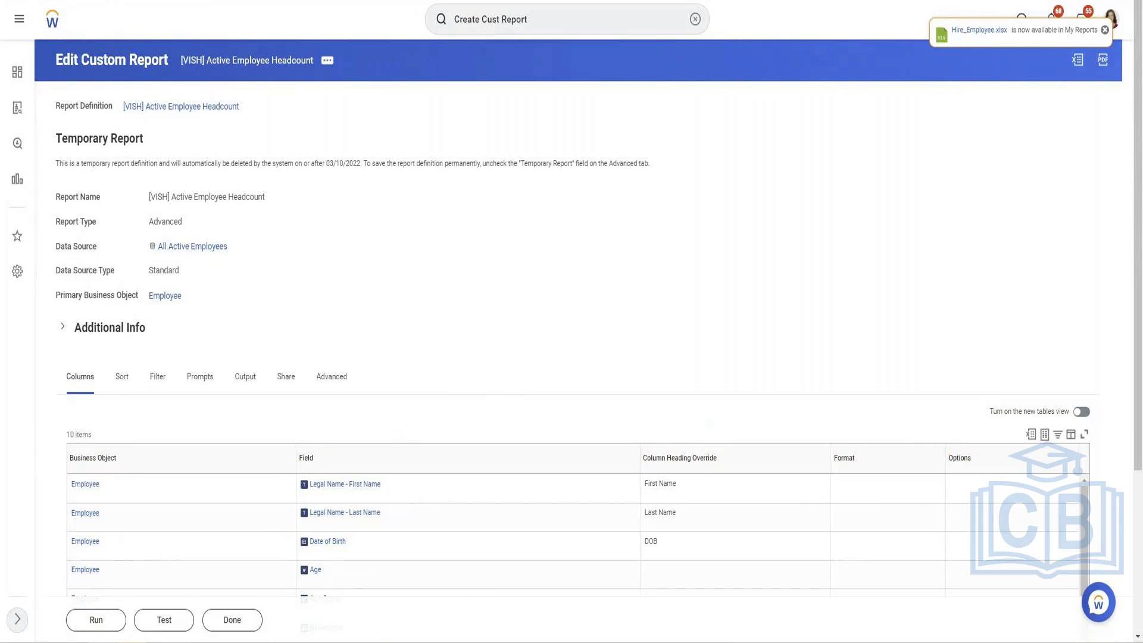
Run the report to examine each dependent's name, date of birth and relationship against the combined Dependents column
{"action": "left_click", "coordinate": [119, 620]}
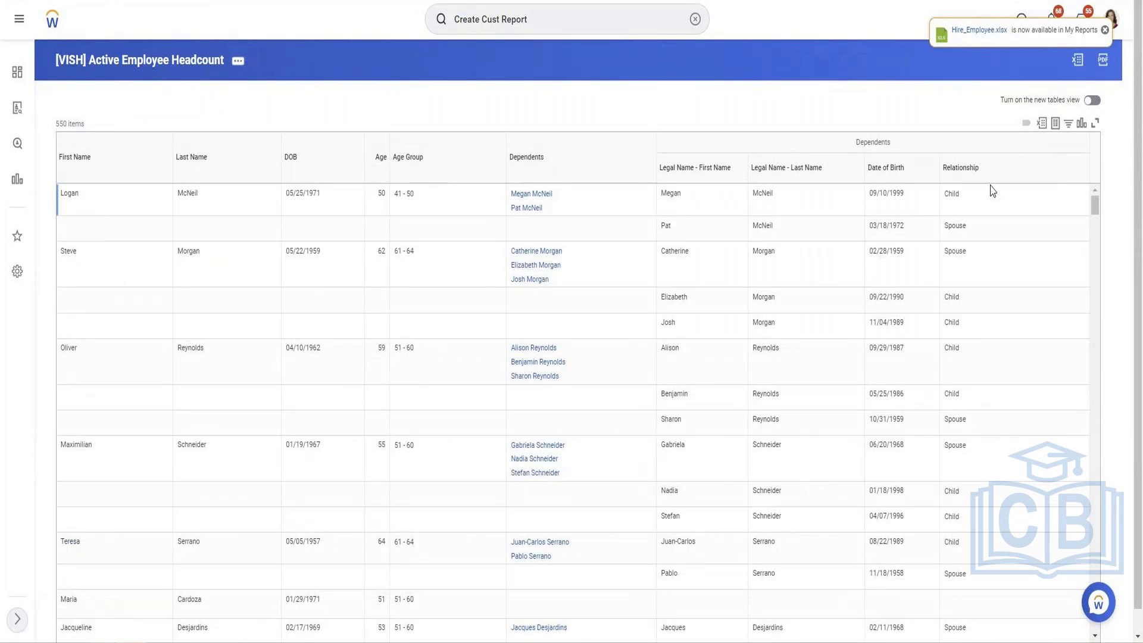
{"action": "left_click_drag", "start_coordinate": [676, 169], "coordinate": [953, 195]}
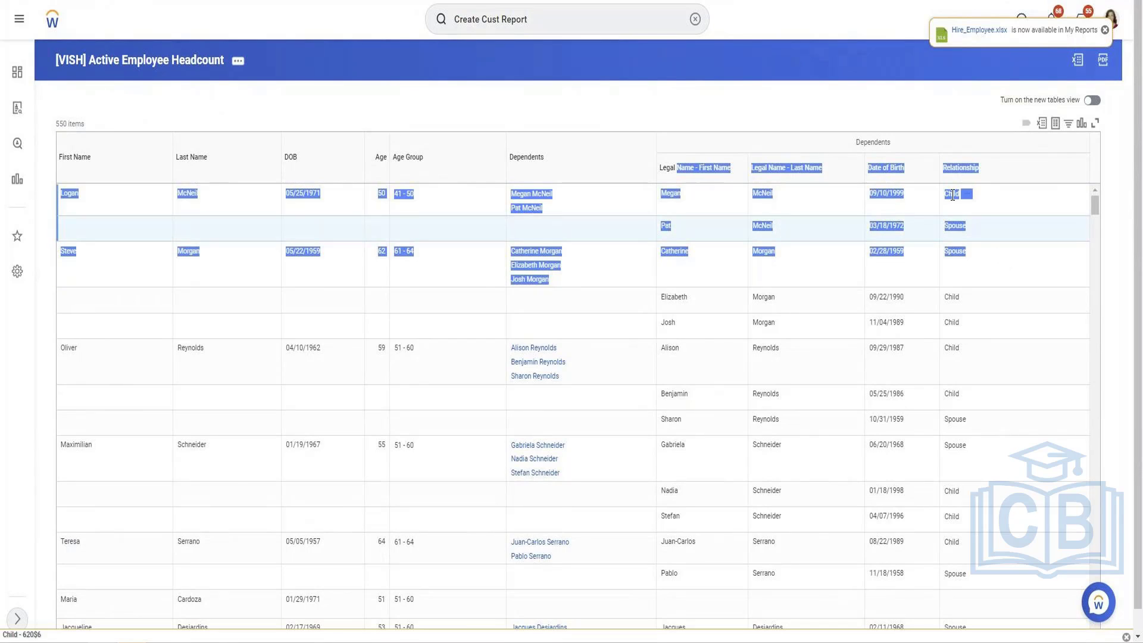
{"action": "left_click", "coordinate": [842, 238]}
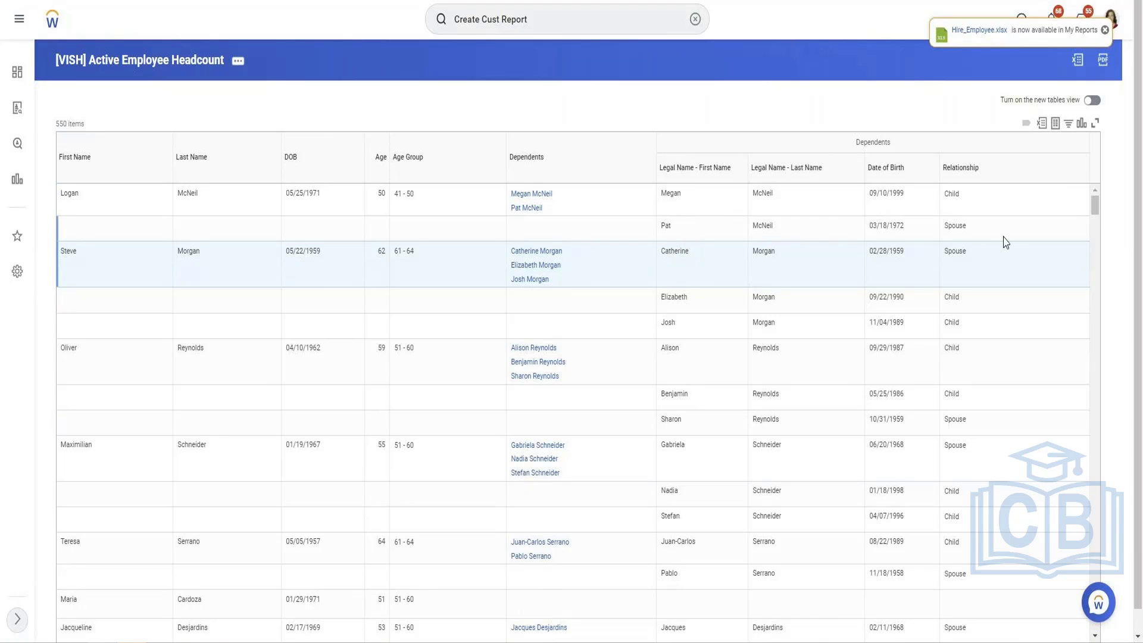
{"action": "left_click_drag", "start_coordinate": [983, 227], "coordinate": [552, 222]}
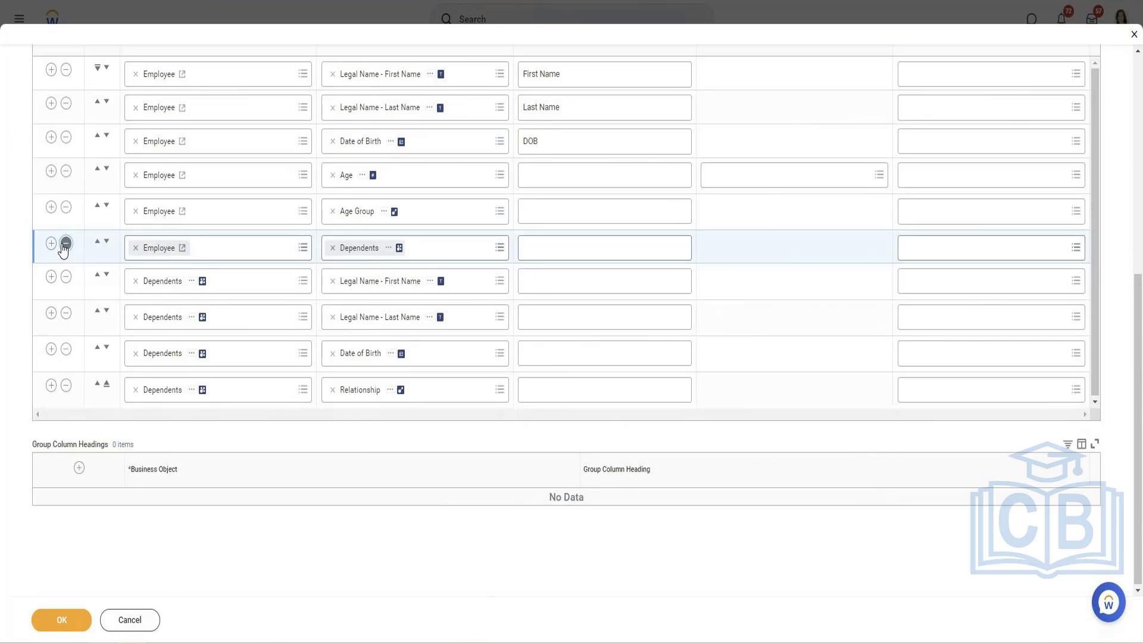
Remove the Employee object's Dependents column from the report definition and check the earlier output for employees without dependents
{"action": "left_click", "coordinate": [66, 245]}
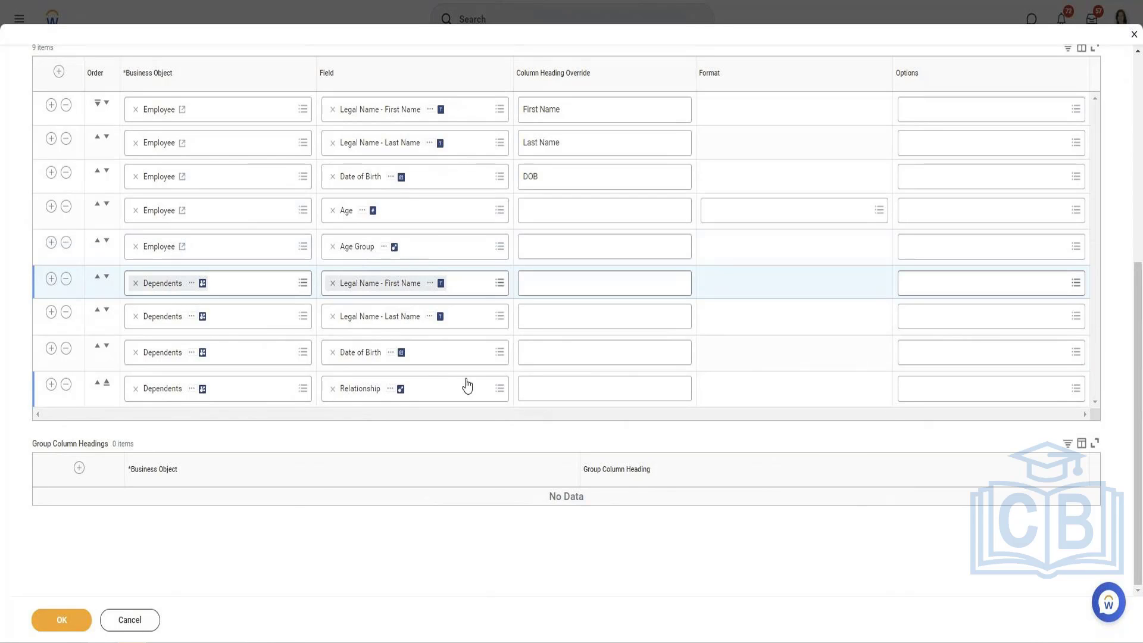
{"action": "scroll", "coordinate": [458, 378], "scroll_direction": "up", "scroll_amount": 2}
{"action": "scroll", "coordinate": [459, 375], "scroll_direction": "down", "scroll_amount": 2}
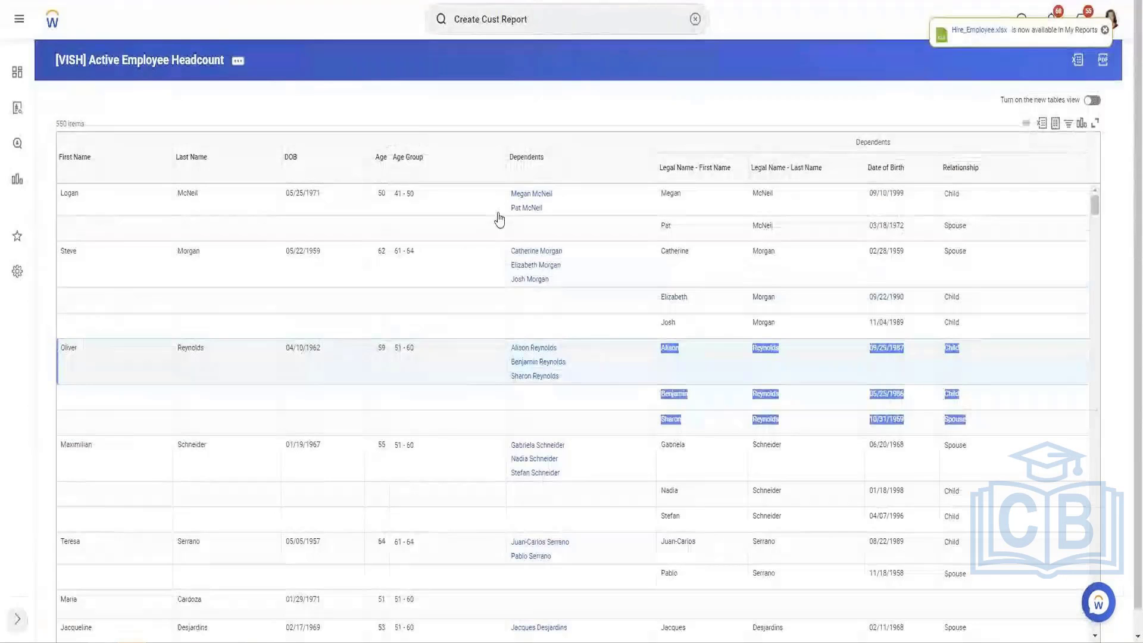
{"action": "scroll", "coordinate": [691, 333], "scroll_direction": "down", "scroll_amount": 10}
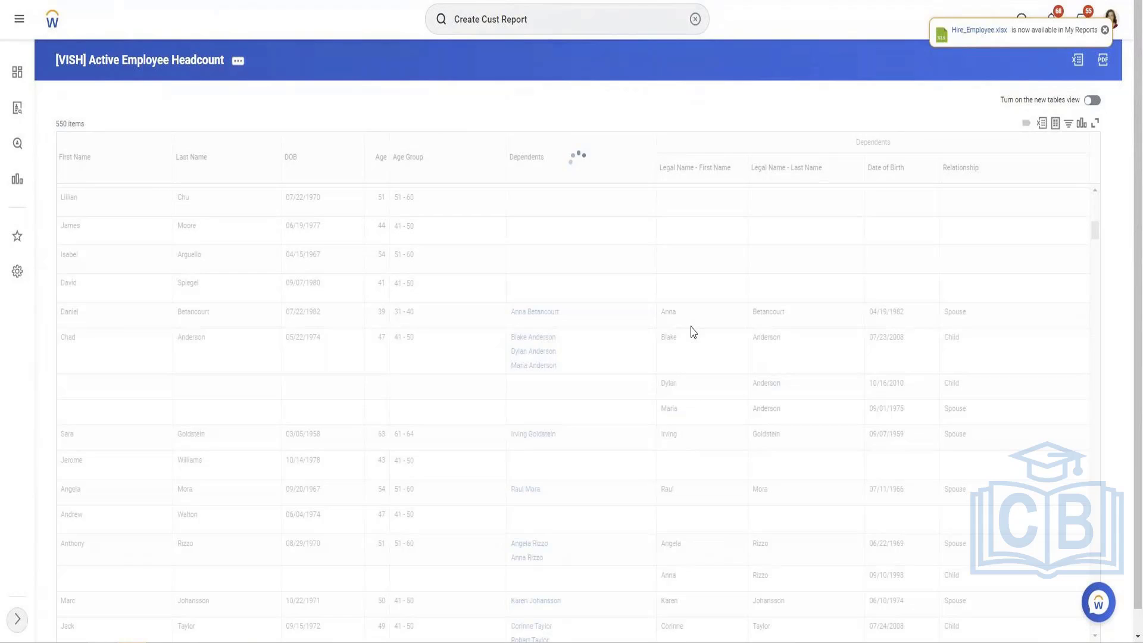
{"action": "scroll", "coordinate": [477, 305], "scroll_direction": "up", "scroll_amount": 1}
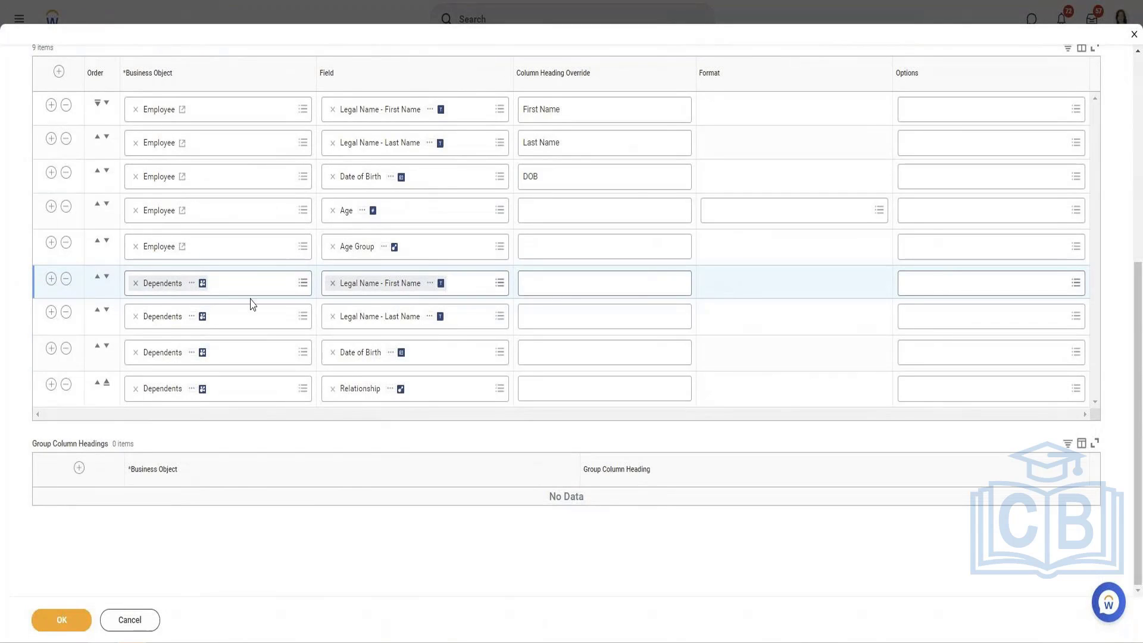
Add an instance filter condition requiring the Dependents field to be "is not empty" and save the report
{"action": "scroll", "coordinate": [331, 365], "scroll_direction": "up", "scroll_amount": 5}
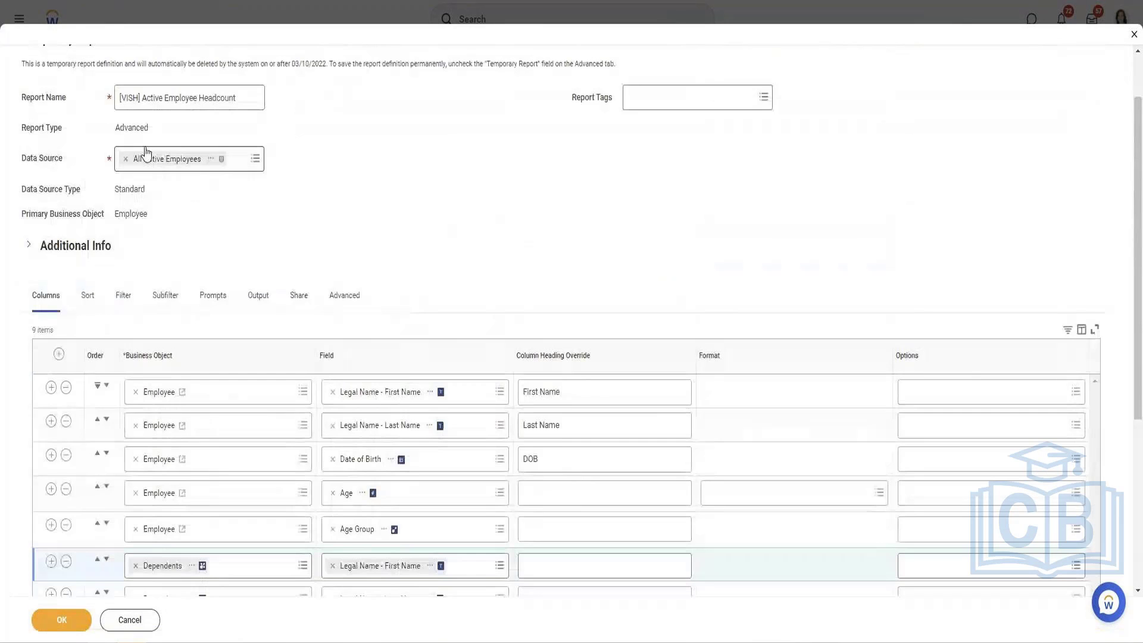
{"action": "left_click", "coordinate": [127, 296]}
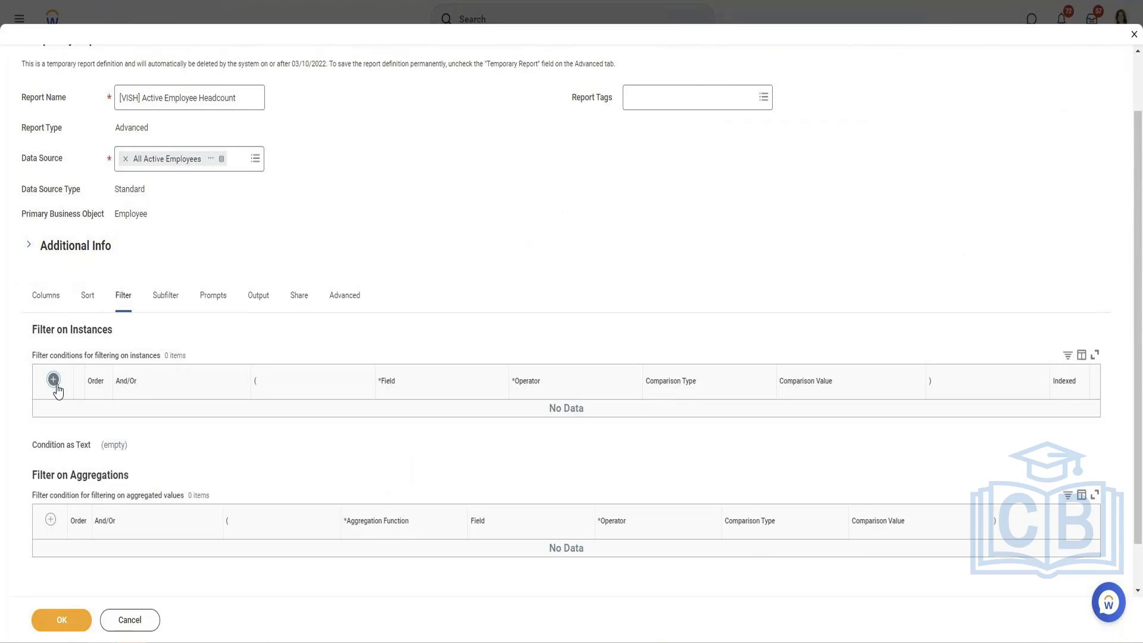
{"action": "left_click", "coordinate": [53, 380]}
{"action": "left_click", "coordinate": [435, 427]}
{"action": "type", "text": "De"}
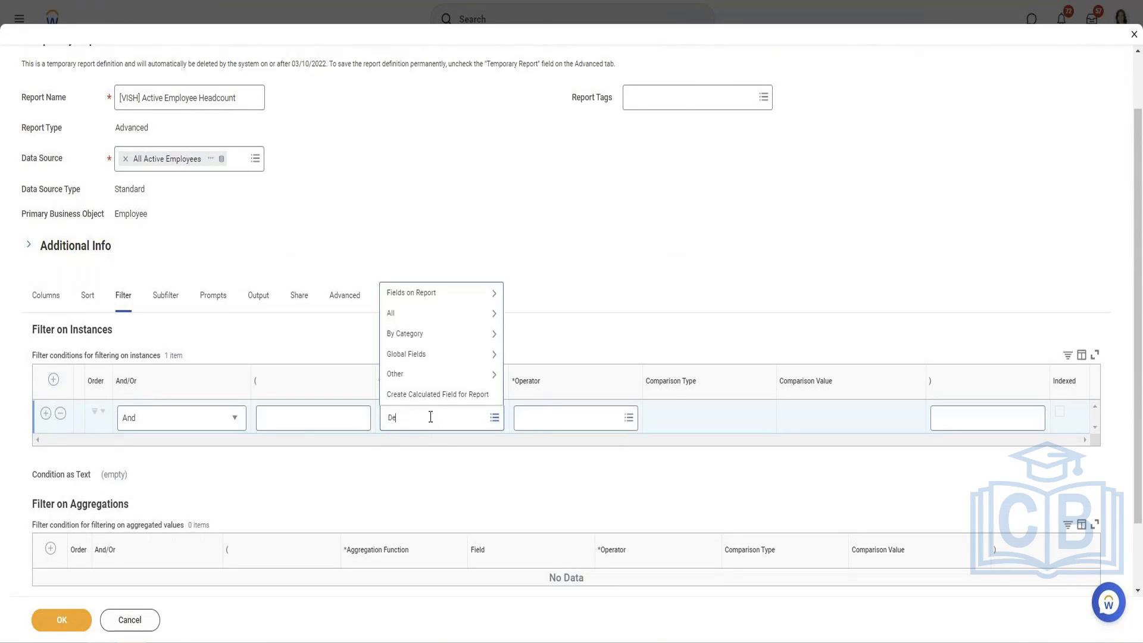
{"action": "type", "text": "pendents"}
{"action": "key", "text": "Return"}
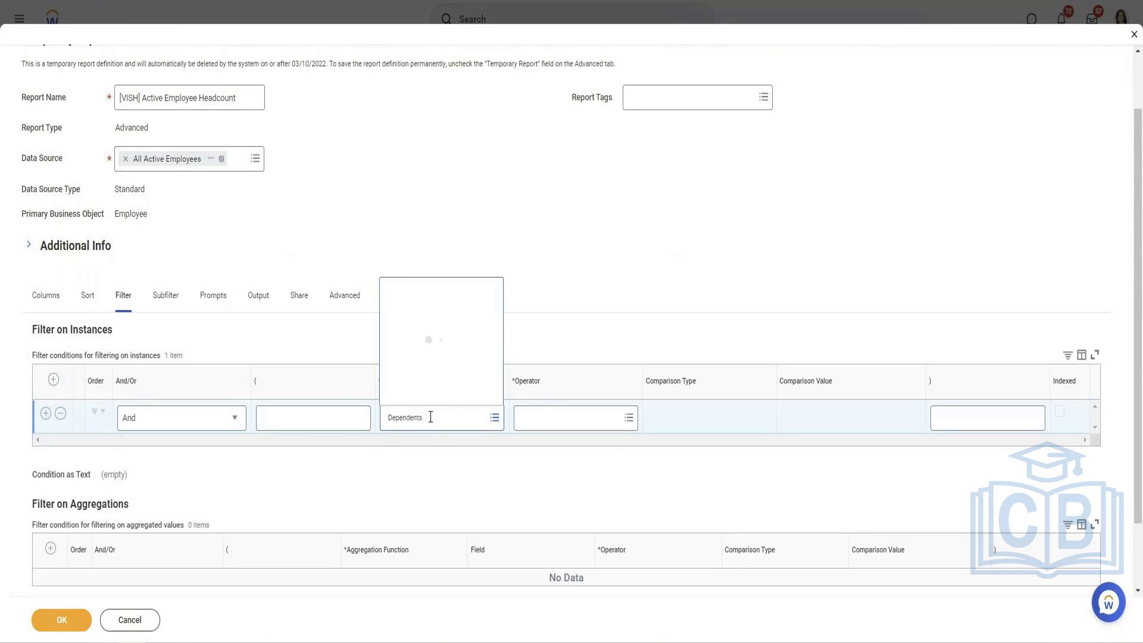
{"action": "left_click", "coordinate": [419, 161]}
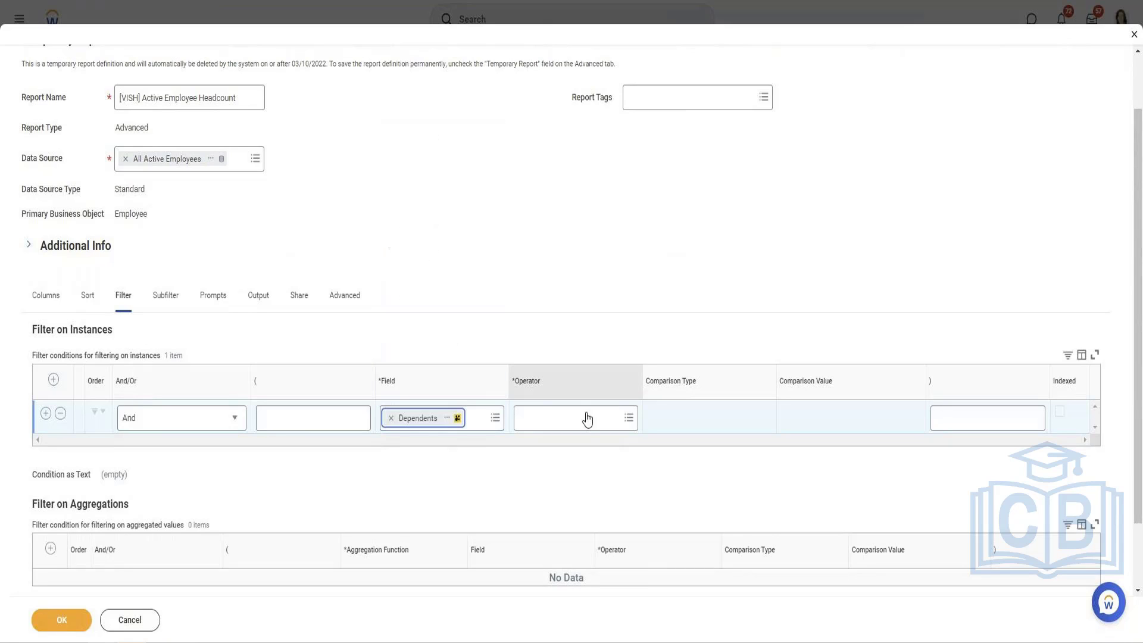
{"action": "left_click", "coordinate": [587, 417]}
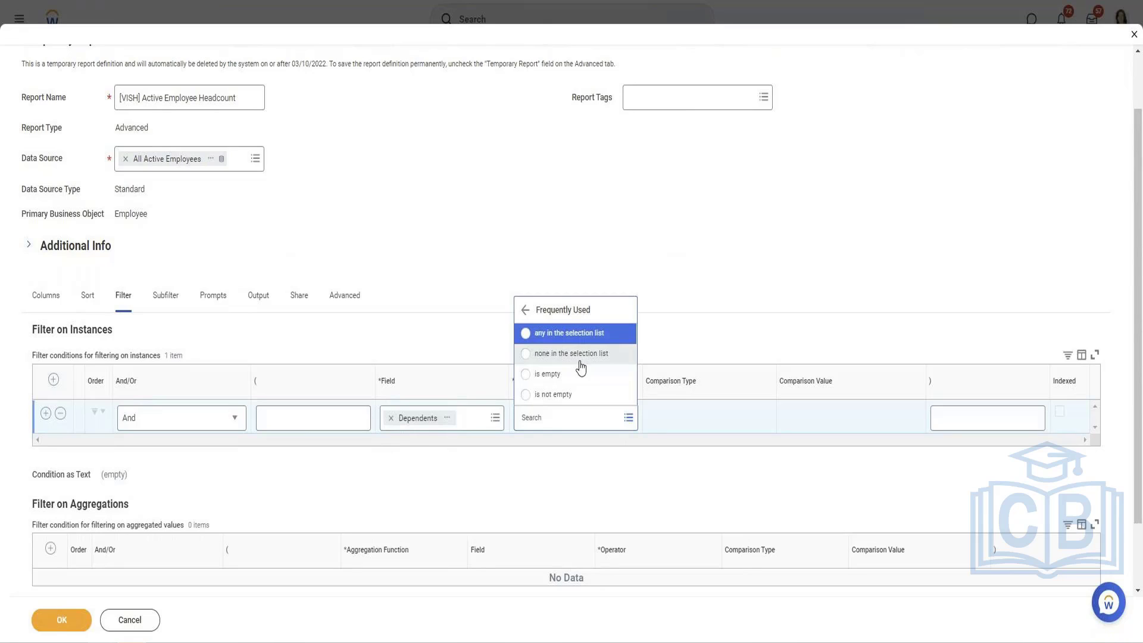
{"action": "left_click", "coordinate": [568, 396]}
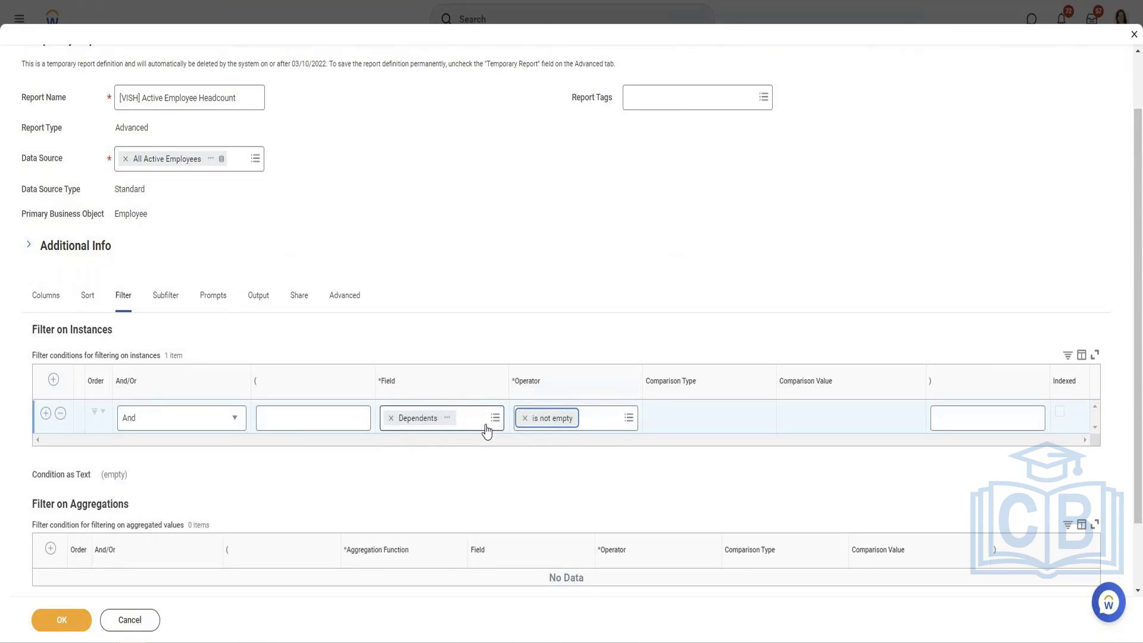
{"action": "left_click", "coordinate": [88, 616]}
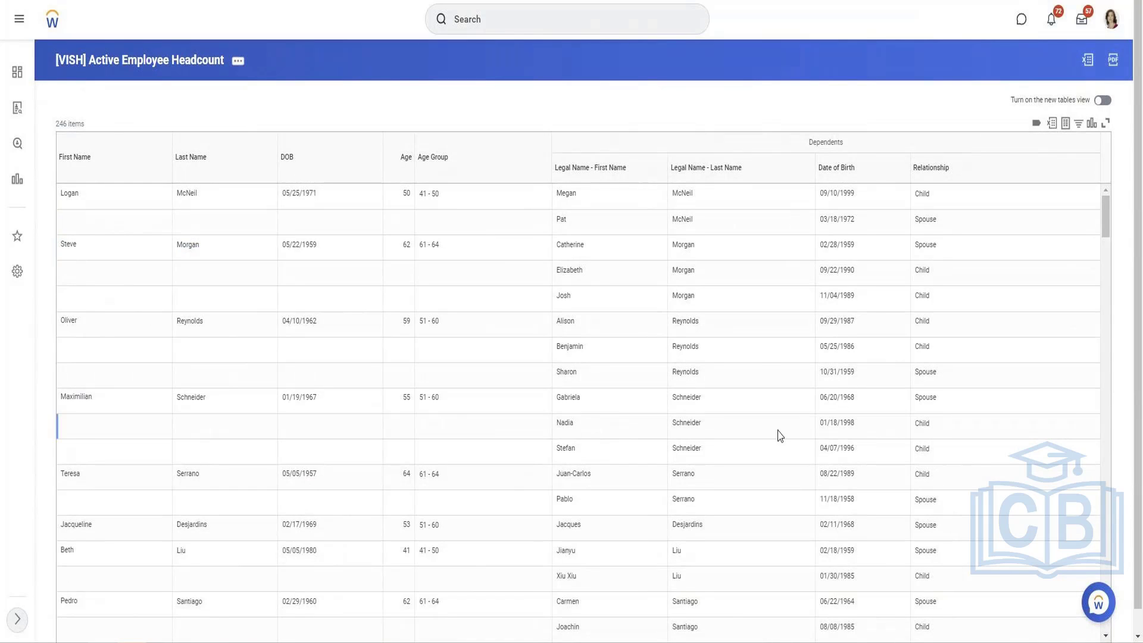
Examine the report output for employees with dependents, checking the relationship listed for each dependent
{"action": "scroll", "coordinate": [564, 266], "scroll_direction": "down", "scroll_amount": 6}
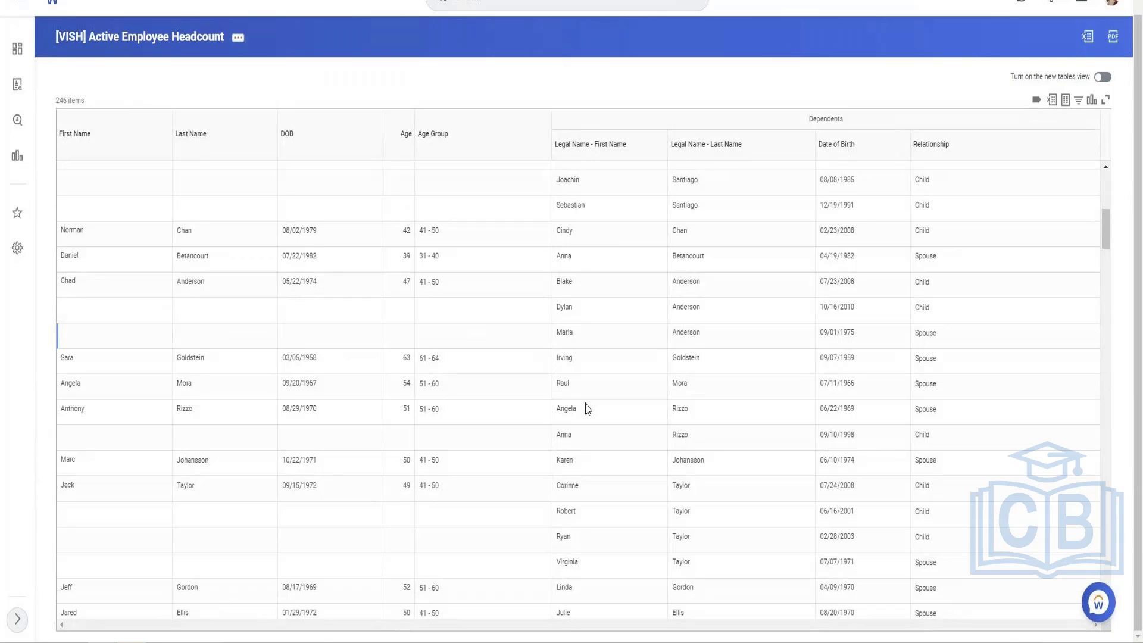
{"action": "scroll", "coordinate": [588, 409], "scroll_direction": "down", "scroll_amount": 15}
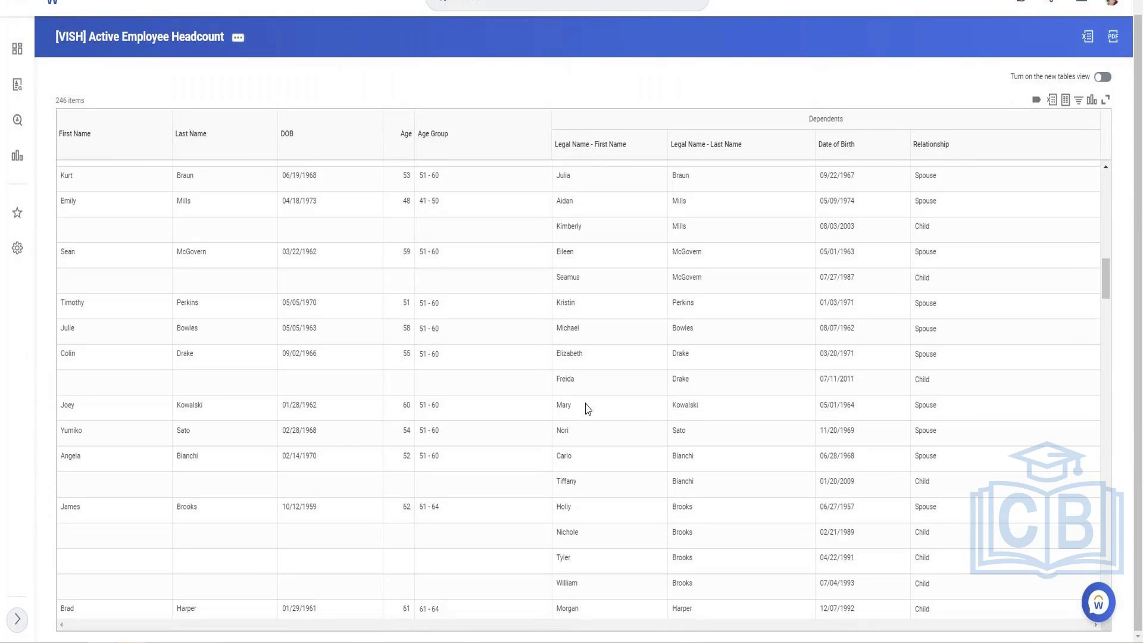
{"action": "scroll", "coordinate": [587, 409], "scroll_direction": "up", "scroll_amount": 1}
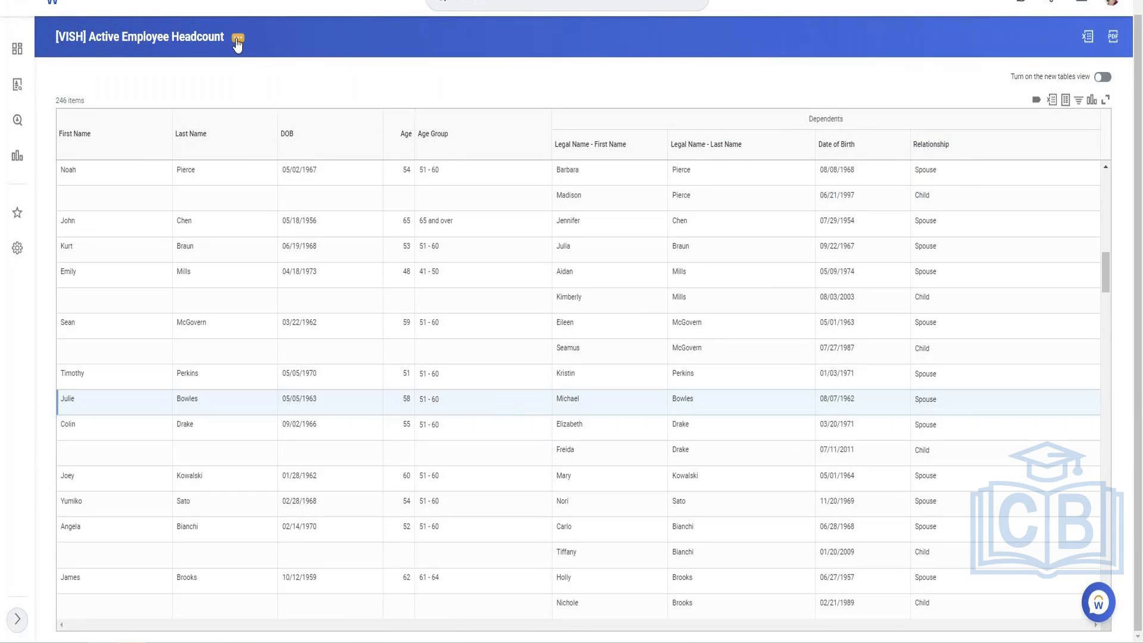
{"action": "left_click", "coordinate": [237, 38]}
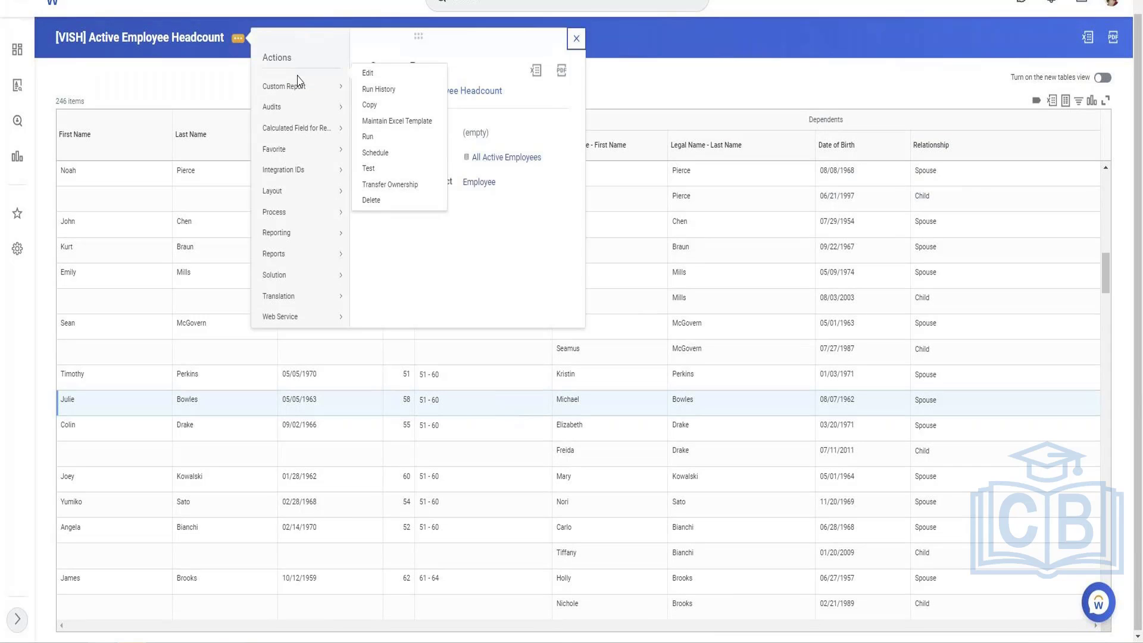
{"action": "left_click", "coordinate": [828, 73]}
{"action": "left_click_drag", "start_coordinate": [1137, 236], "coordinate": [1131, 236]}
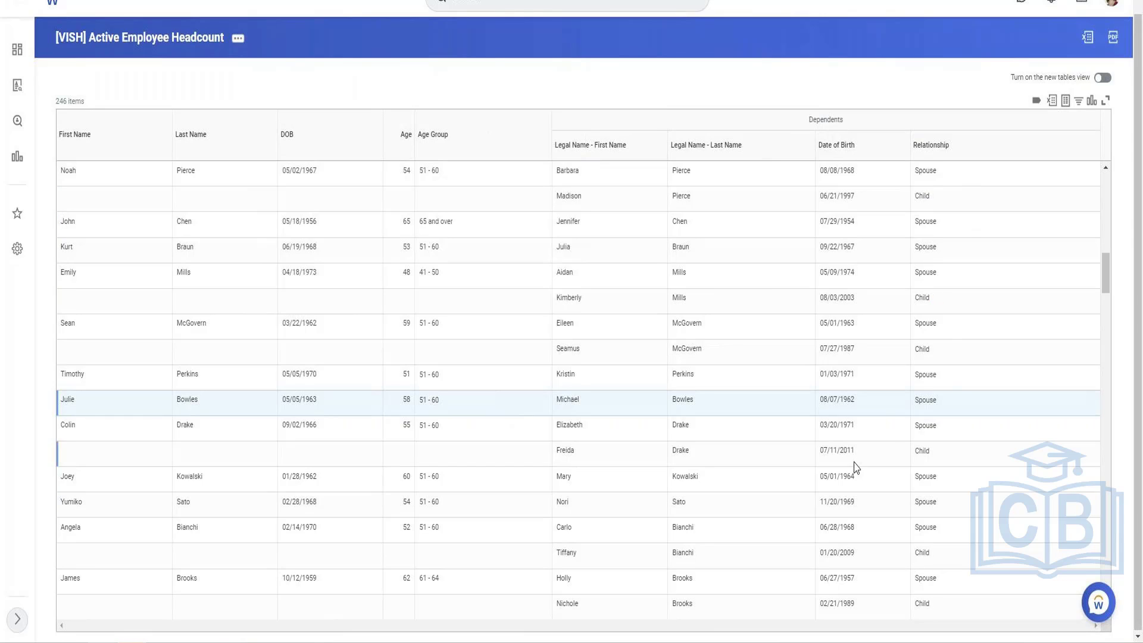
{"action": "double_click", "coordinate": [924, 195]}
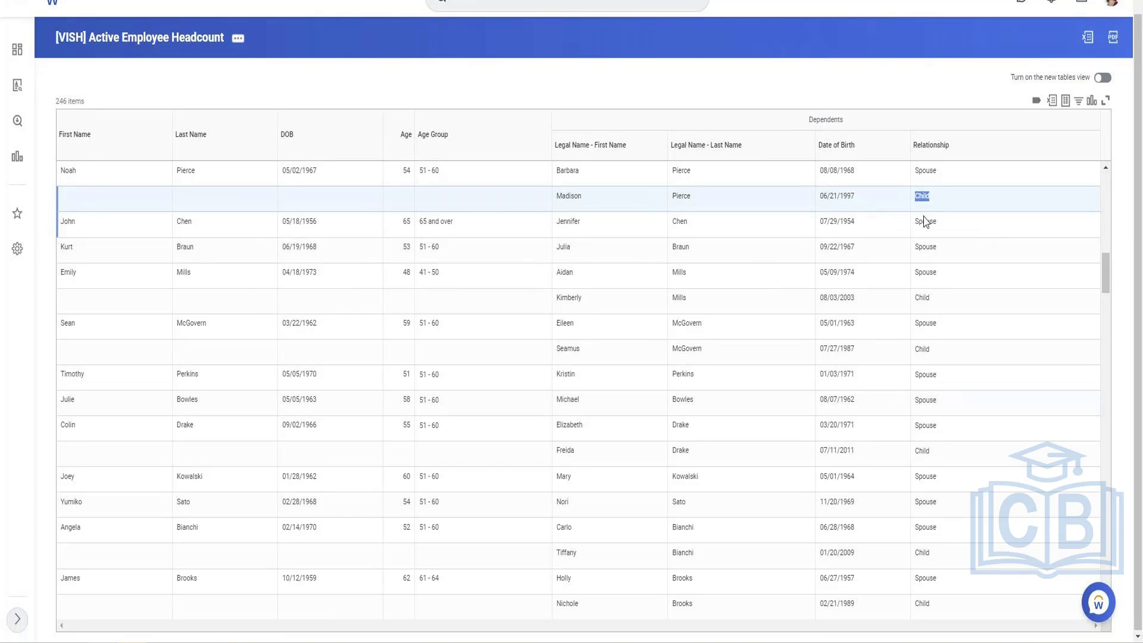
Open the report definition for editing and add a new sub level filter
{"action": "left_click", "coordinate": [238, 39]}
{"action": "mouse_move", "coordinate": [273, 87]}
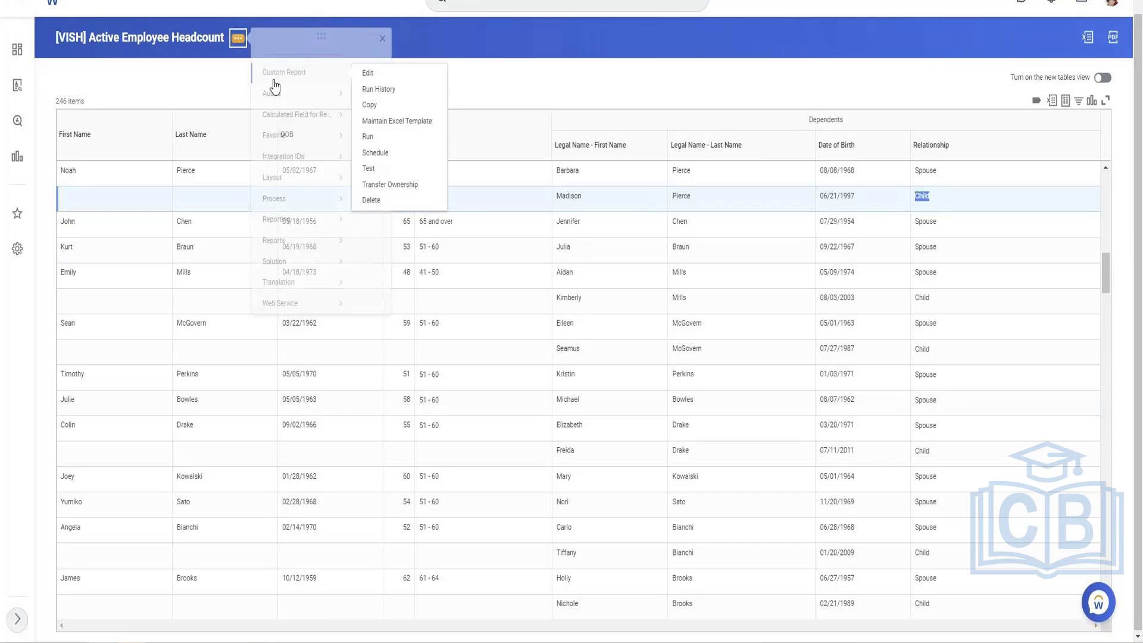
{"action": "left_click", "coordinate": [368, 74]}
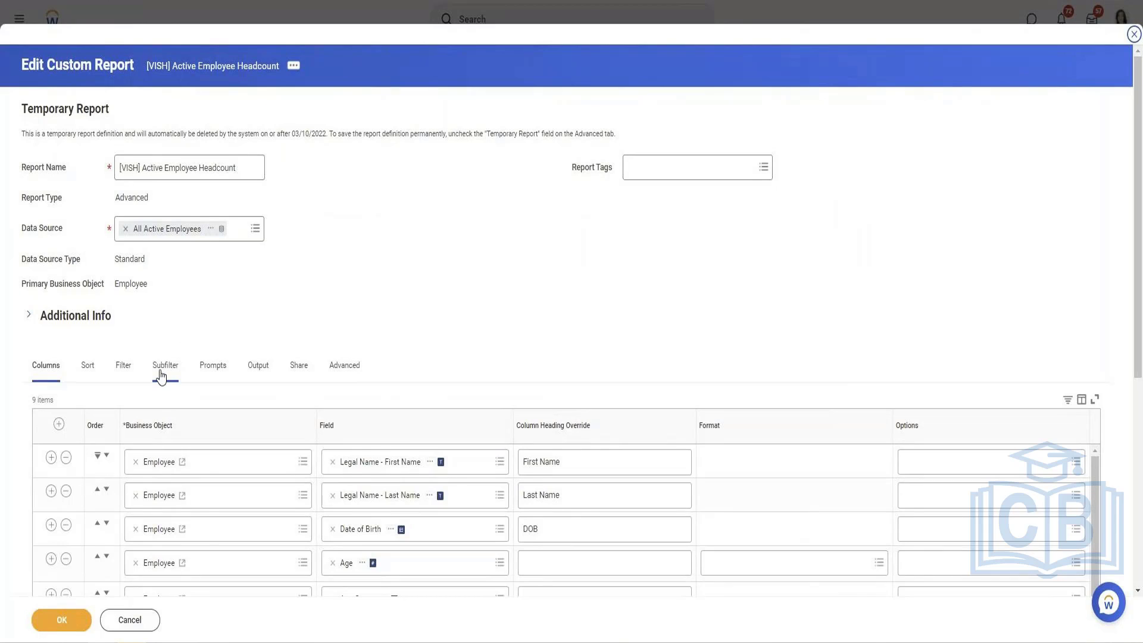
{"action": "left_click", "coordinate": [162, 374]}
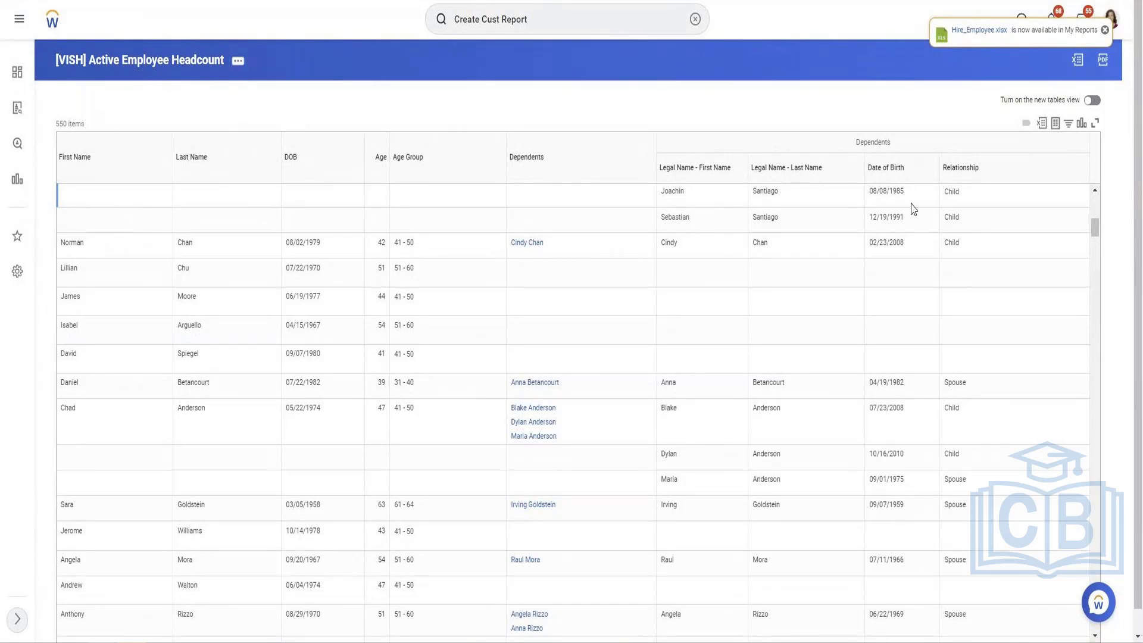
{"action": "left_click", "coordinate": [442, 87]}
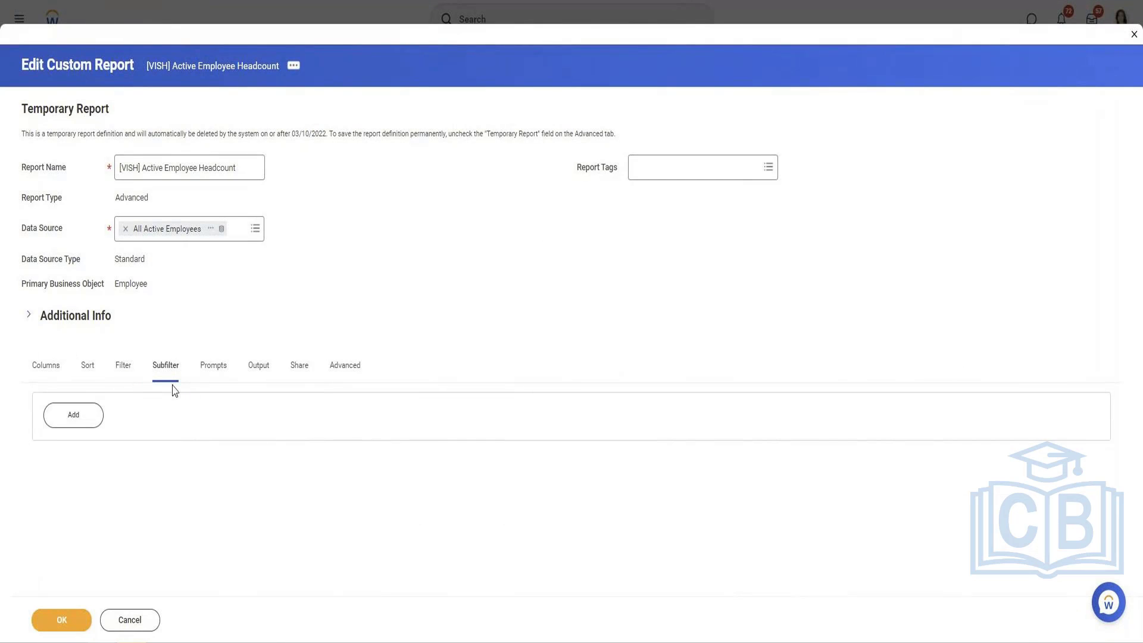
{"action": "left_click", "coordinate": [86, 421]}
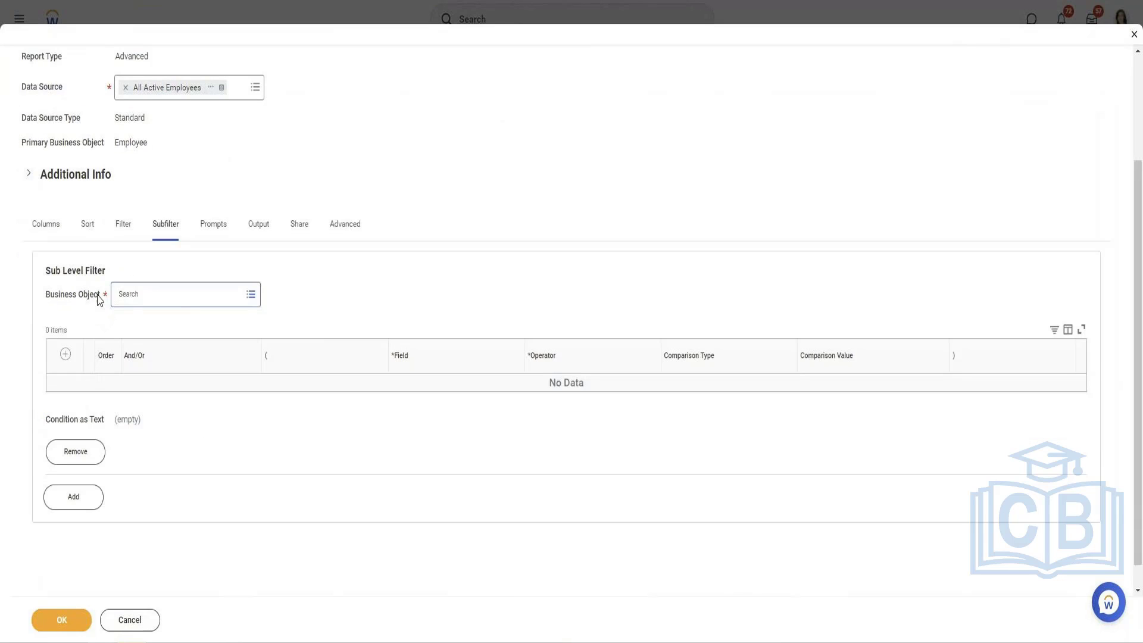
Set the sub level filter's business object to Dependents
{"action": "type", "text": "dep"}
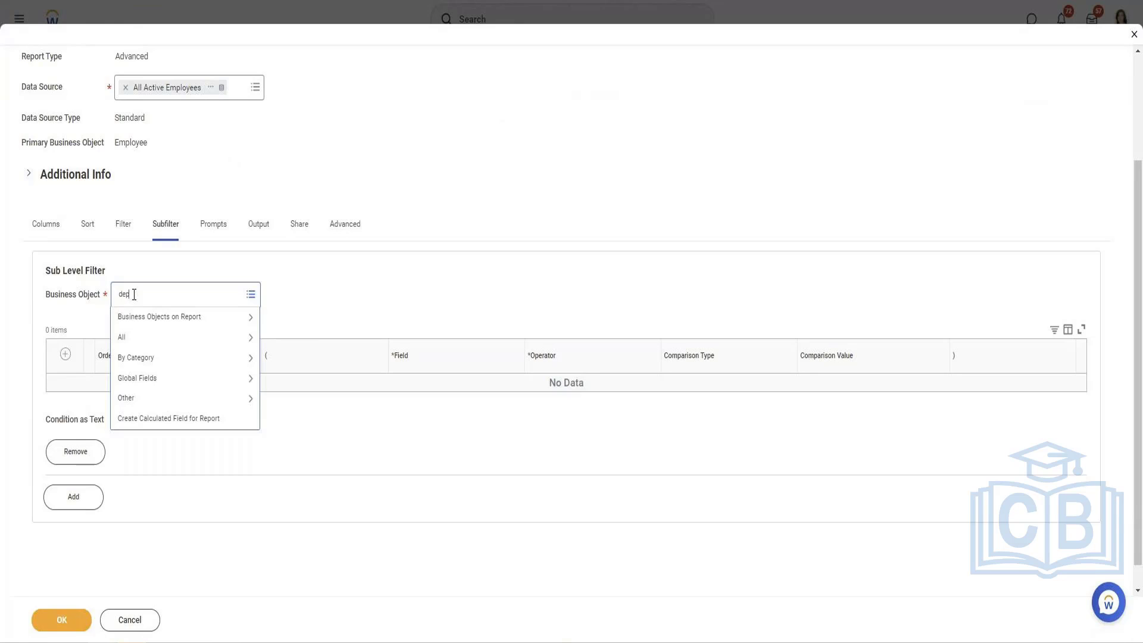
{"action": "type", "text": "enents"}
{"action": "key", "text": "Return"}
{"action": "left_click", "coordinate": [179, 296]}
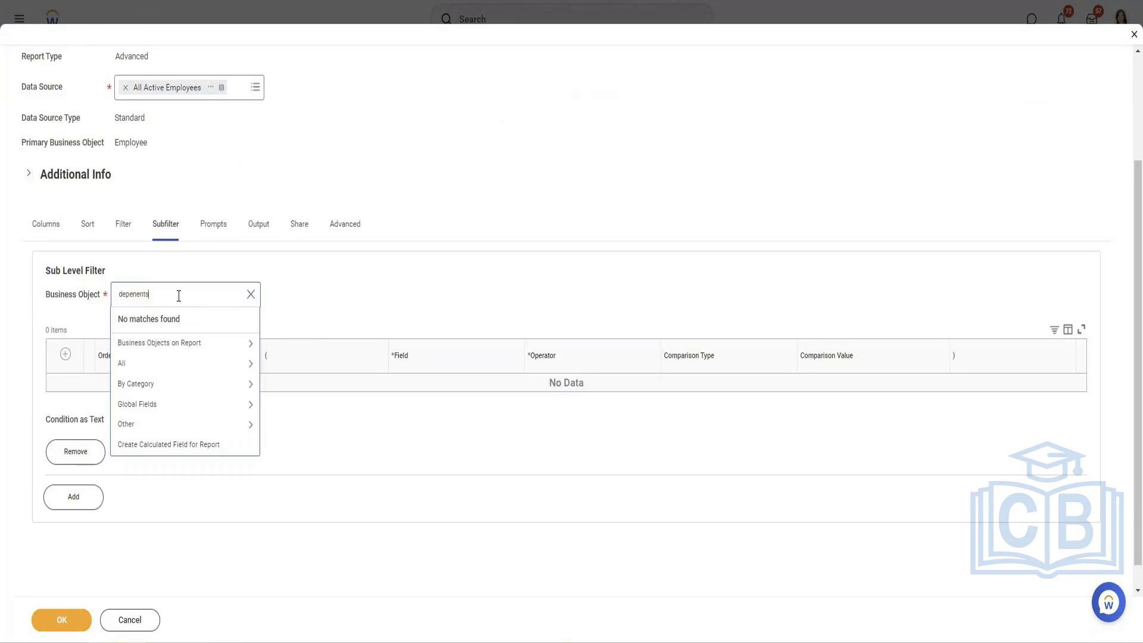
{"action": "right_click", "coordinate": [138, 294]}
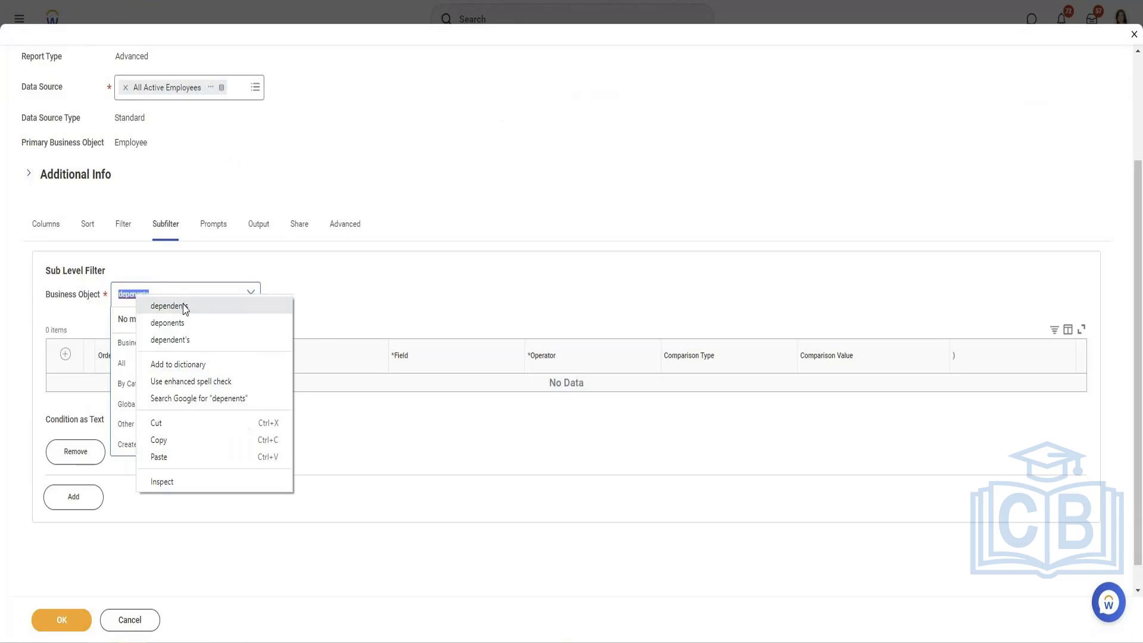
{"action": "left_click", "coordinate": [185, 306]}
{"action": "key", "text": "Return"}
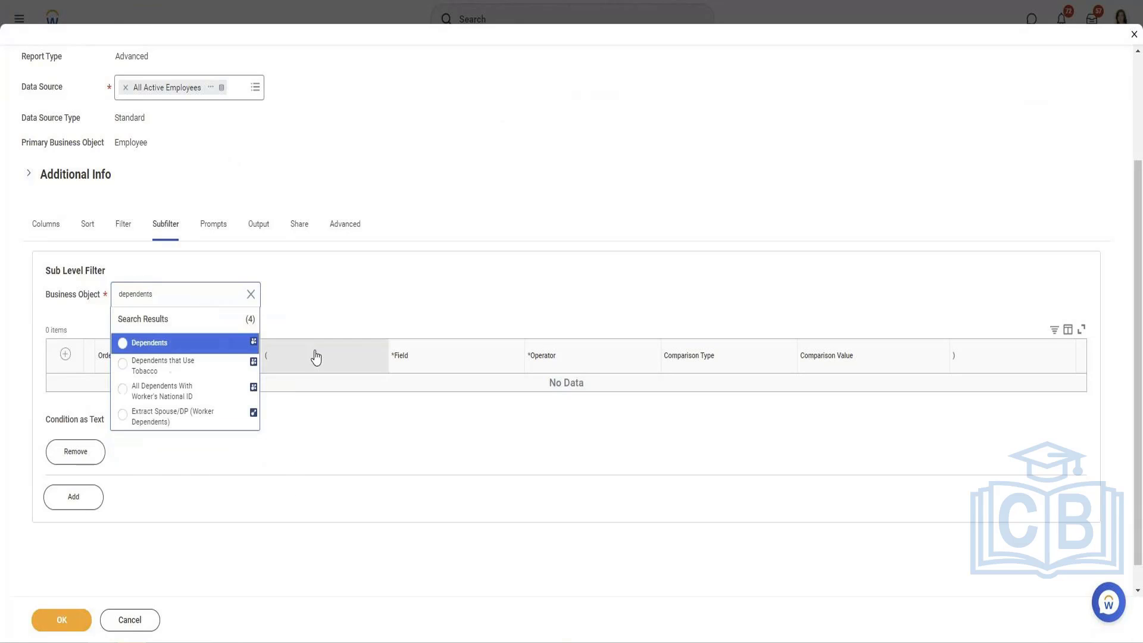
{"action": "left_click", "coordinate": [188, 344]}
Add a subfilter condition on the Relationship field with the operator "in the selection list"
{"action": "left_click", "coordinate": [65, 354]}
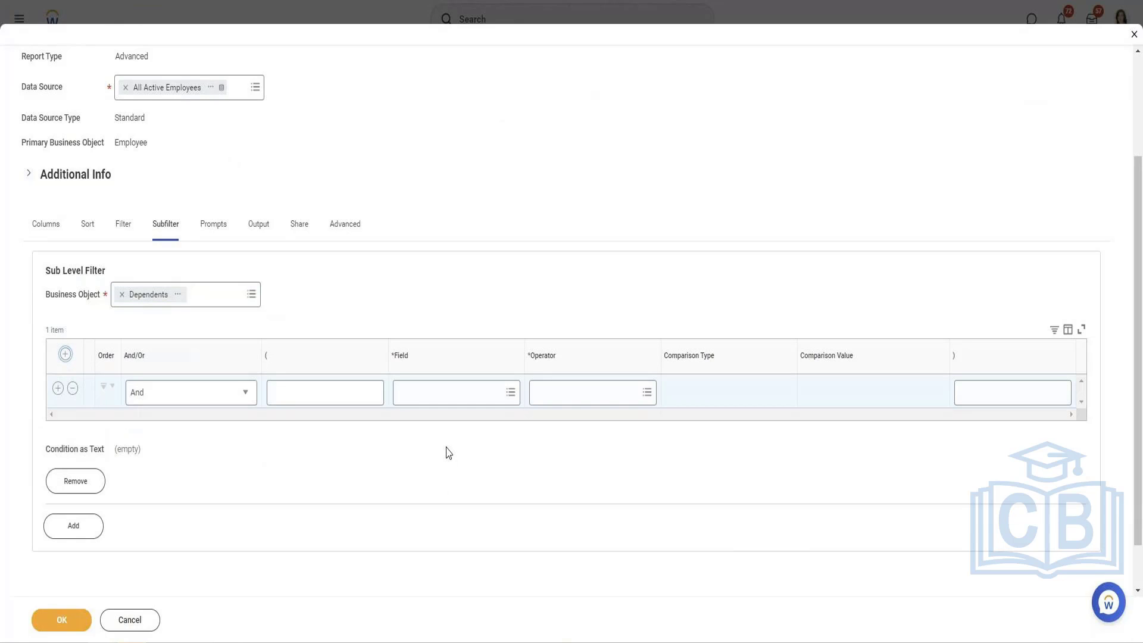
{"action": "left_click", "coordinate": [427, 399]}
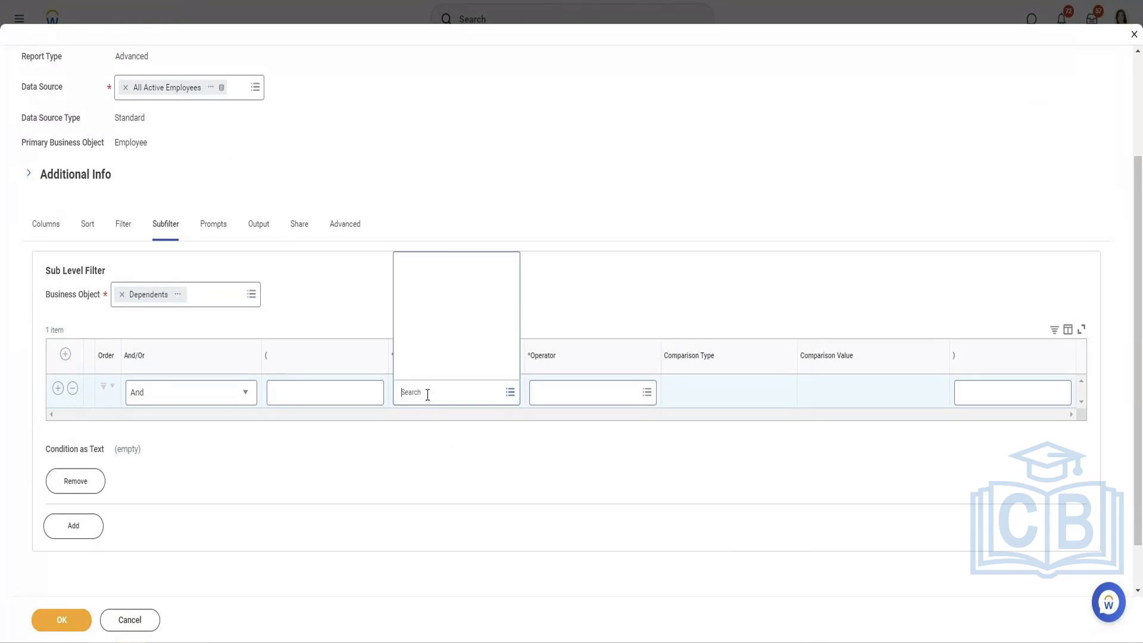
{"action": "type", "text": "relat"}
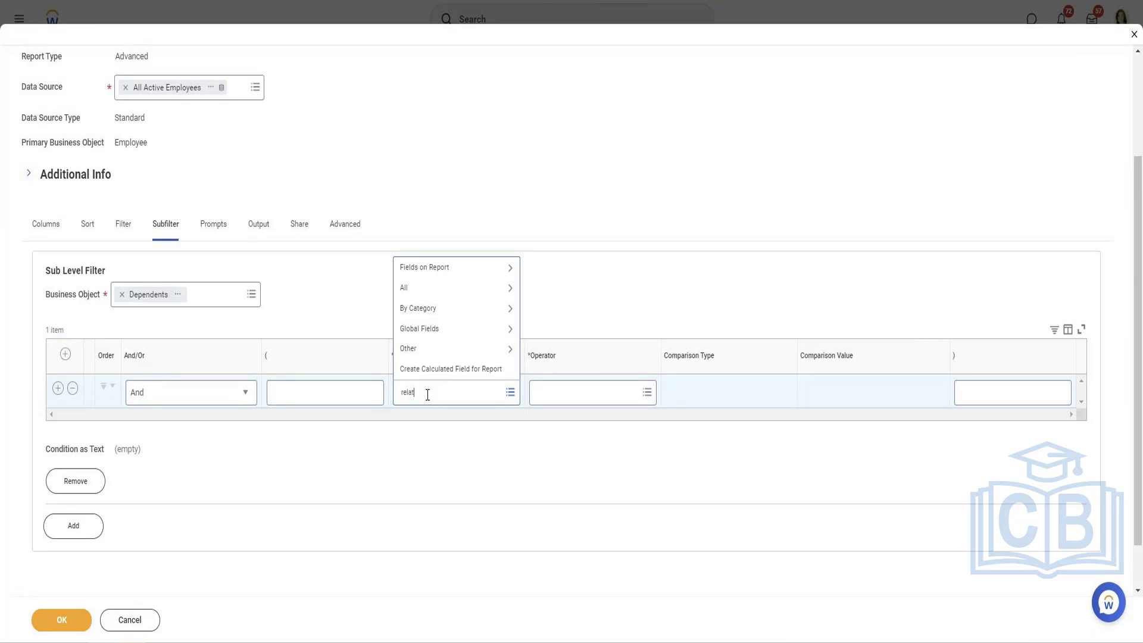
{"action": "type", "text": "ion"}
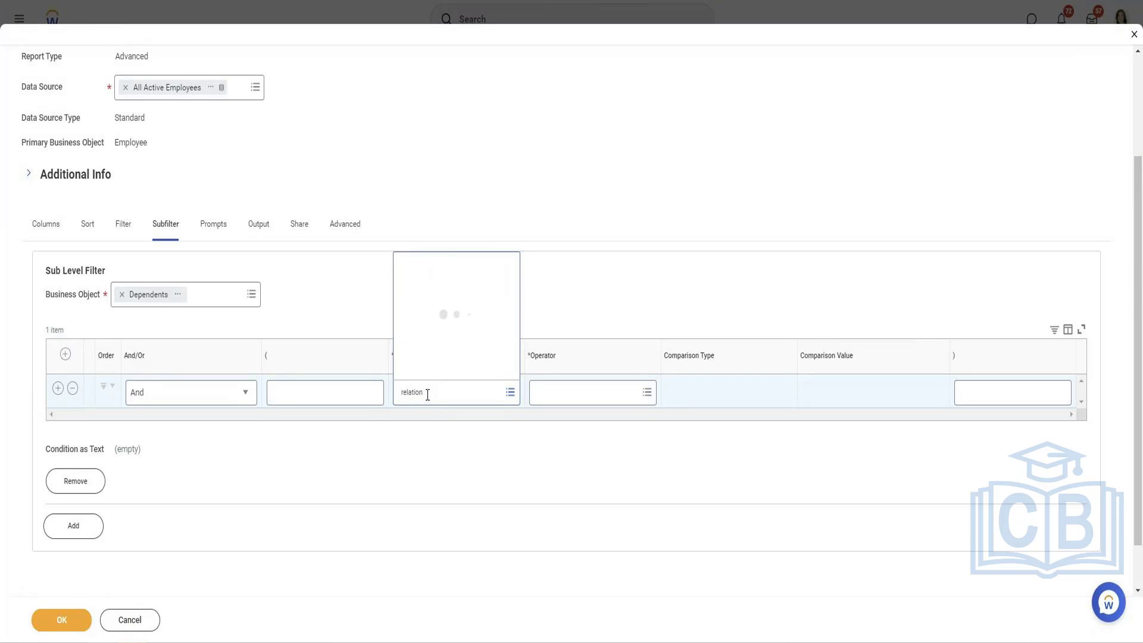
{"action": "left_click", "coordinate": [440, 172]}
{"action": "left_click", "coordinate": [597, 390]}
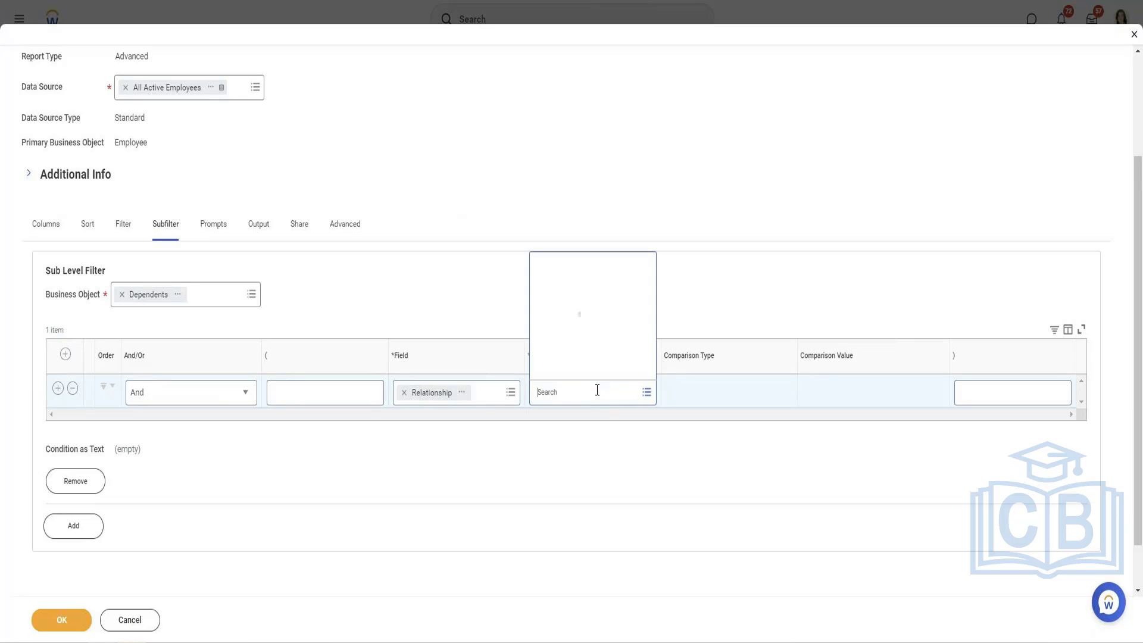
{"action": "type", "text": "in the"}
{"action": "key", "text": "Return"}
{"action": "left_click", "coordinate": [591, 362]}
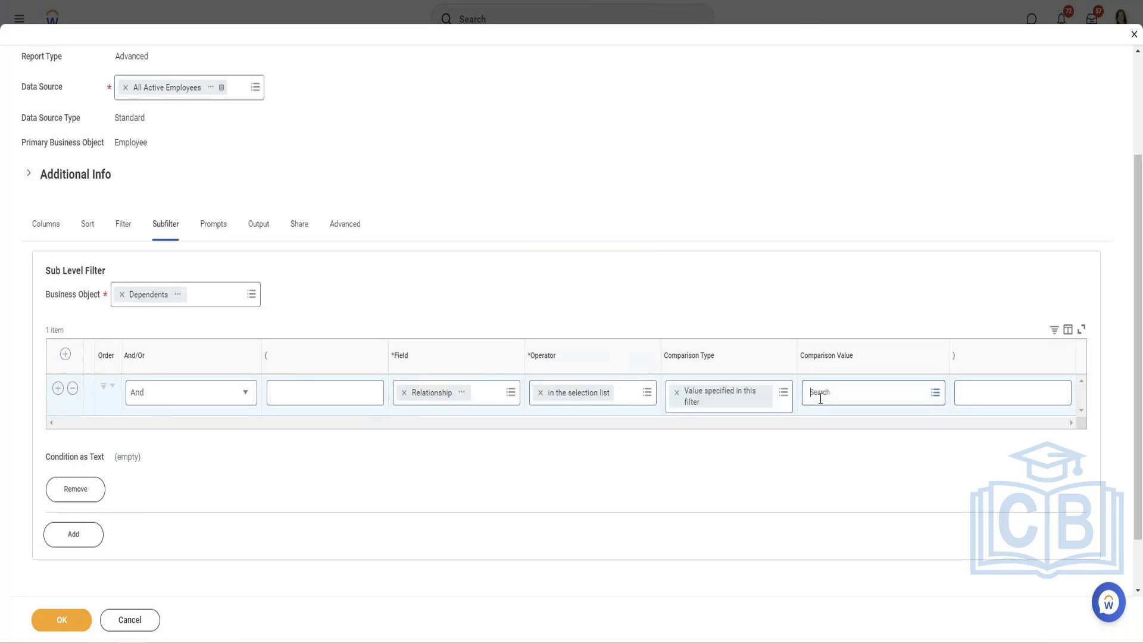
Set the Relationship condition's comparison value to Child and save the report
{"action": "left_click", "coordinate": [820, 396]}
{"action": "type", "text": "chi"}
{"action": "key", "text": "Return"}
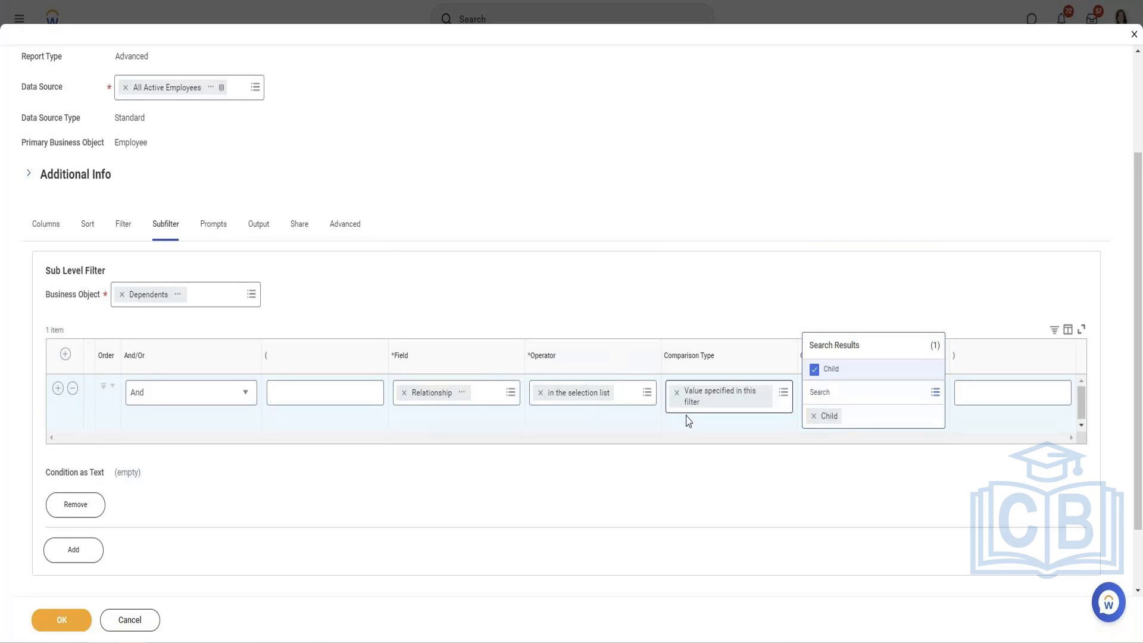
{"action": "left_click", "coordinate": [72, 626]}
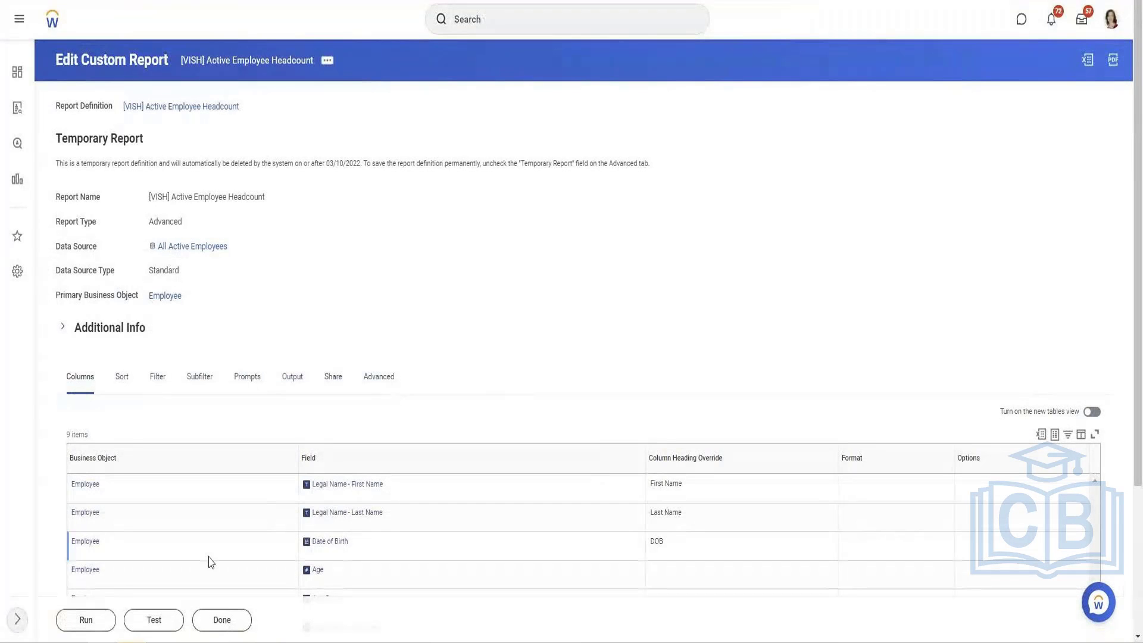
Run the report and check the Relationship values of the listed dependents
{"action": "left_click", "coordinate": [85, 621]}
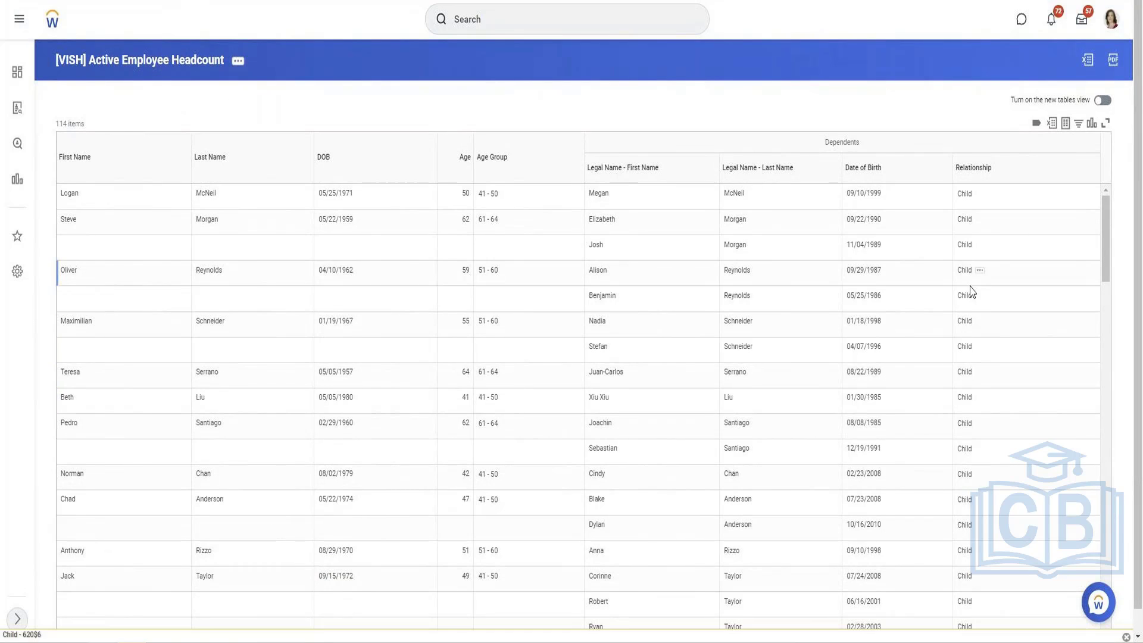
{"action": "scroll", "coordinate": [982, 530], "scroll_direction": "down", "scroll_amount": 7}
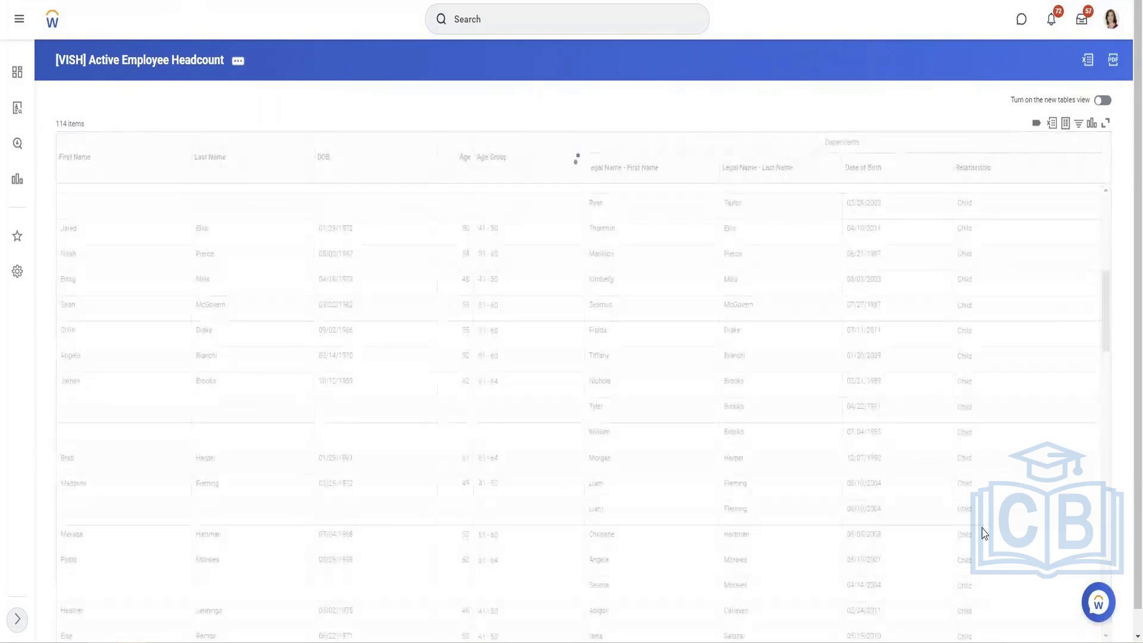
{"action": "scroll", "coordinate": [984, 533], "scroll_direction": "down", "scroll_amount": 2}
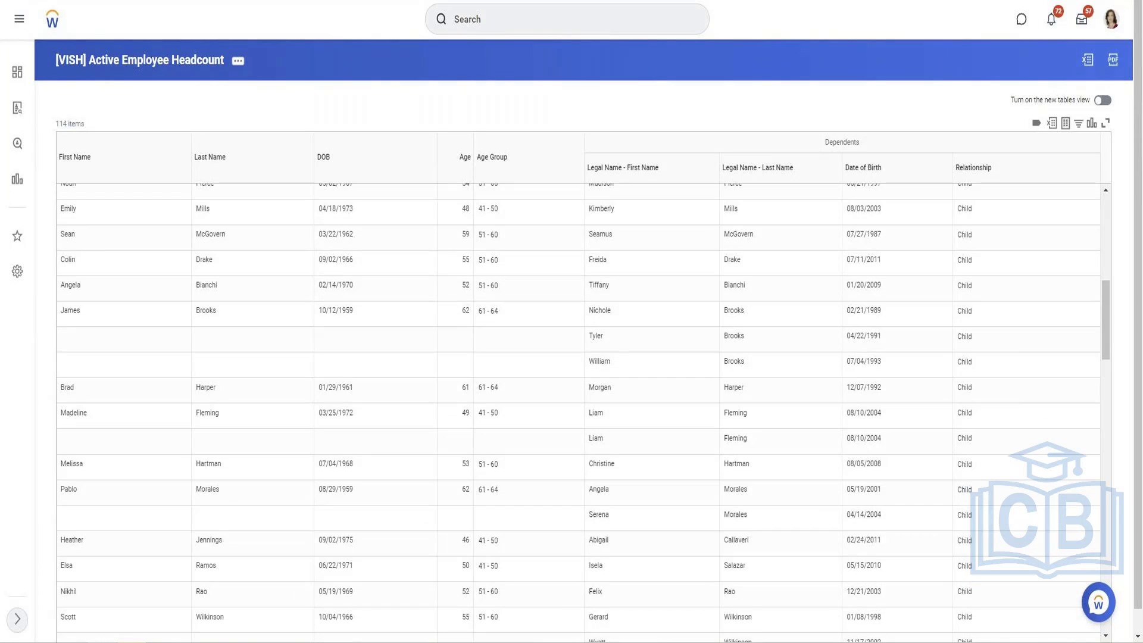
Open the [VISH] Active Employee Headcount custom report for editing
{"action": "left_click", "coordinate": [238, 62]}
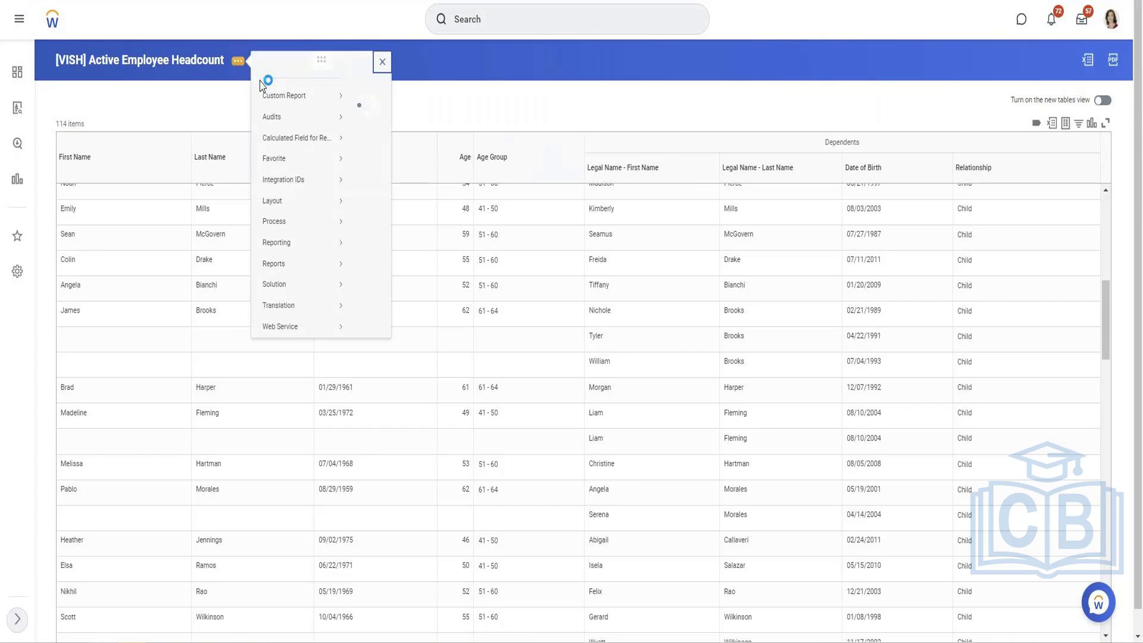
{"action": "mouse_move", "coordinate": [292, 108]}
{"action": "left_click", "coordinate": [376, 111]}
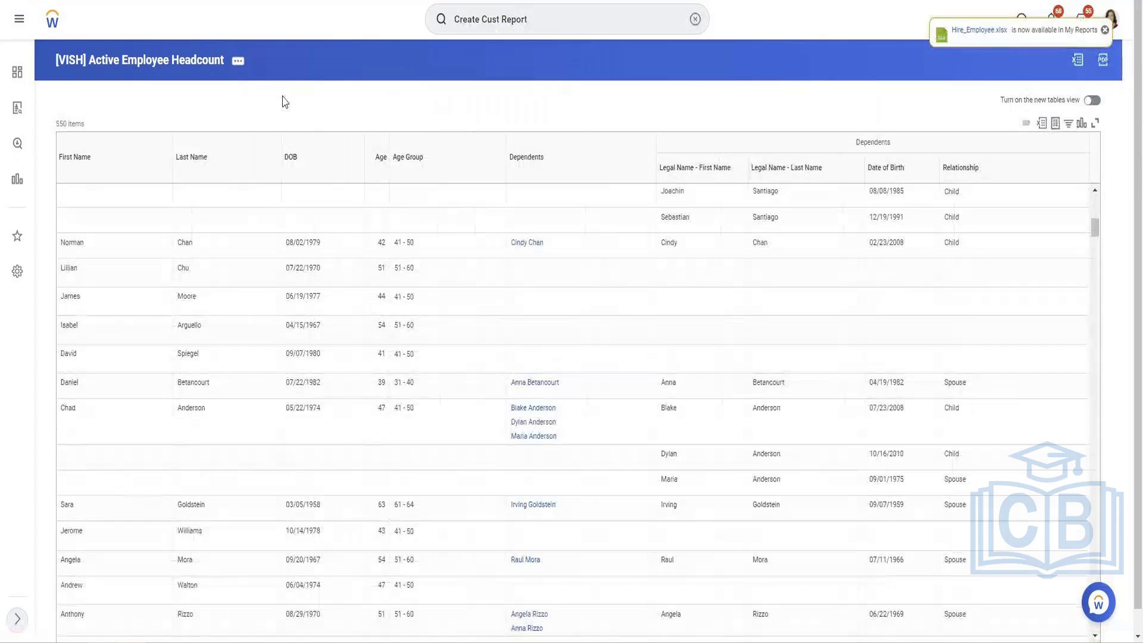
Dismiss the Hire_Employee.xlsx notification in the other Workday window and open the contact details on the signed-in worker's profile
{"action": "left_click", "coordinate": [1107, 30]}
{"action": "left_click", "coordinate": [1111, 20]}
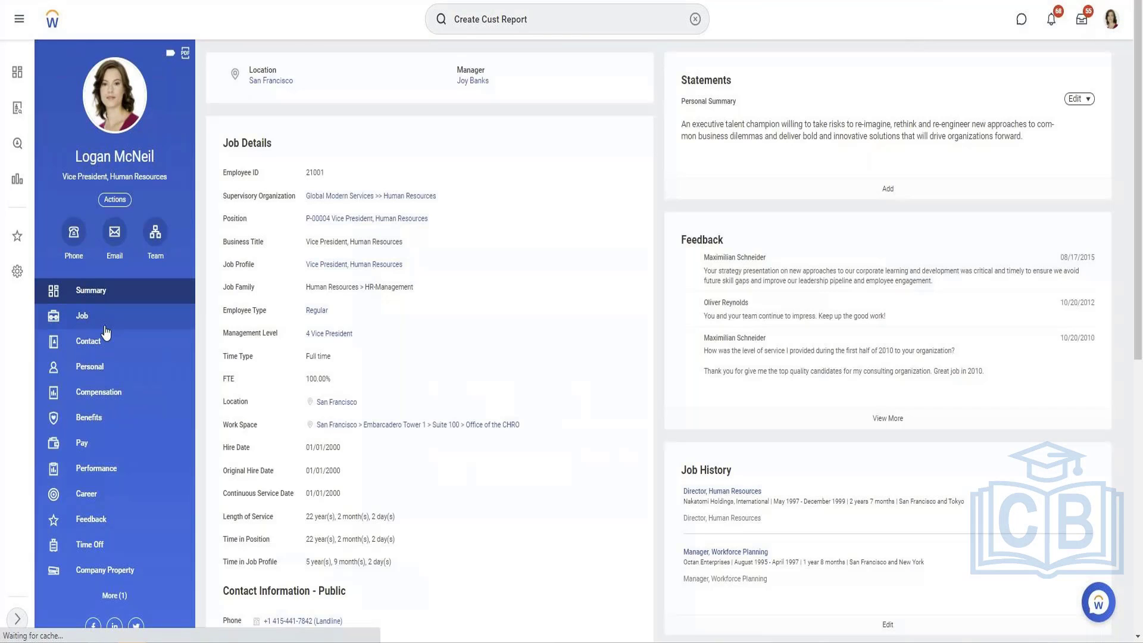
{"action": "left_click", "coordinate": [87, 340]}
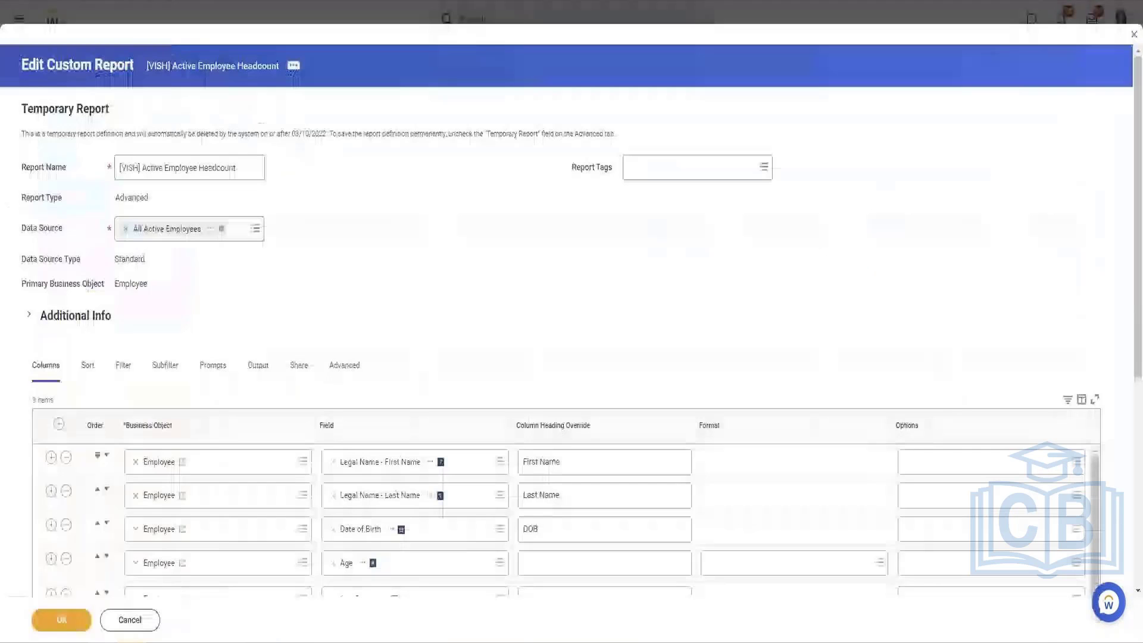
Add a column below Age Group with business object Employee and field Addresses, and save the report
{"action": "scroll", "coordinate": [256, 344], "scroll_direction": "down", "scroll_amount": 3}
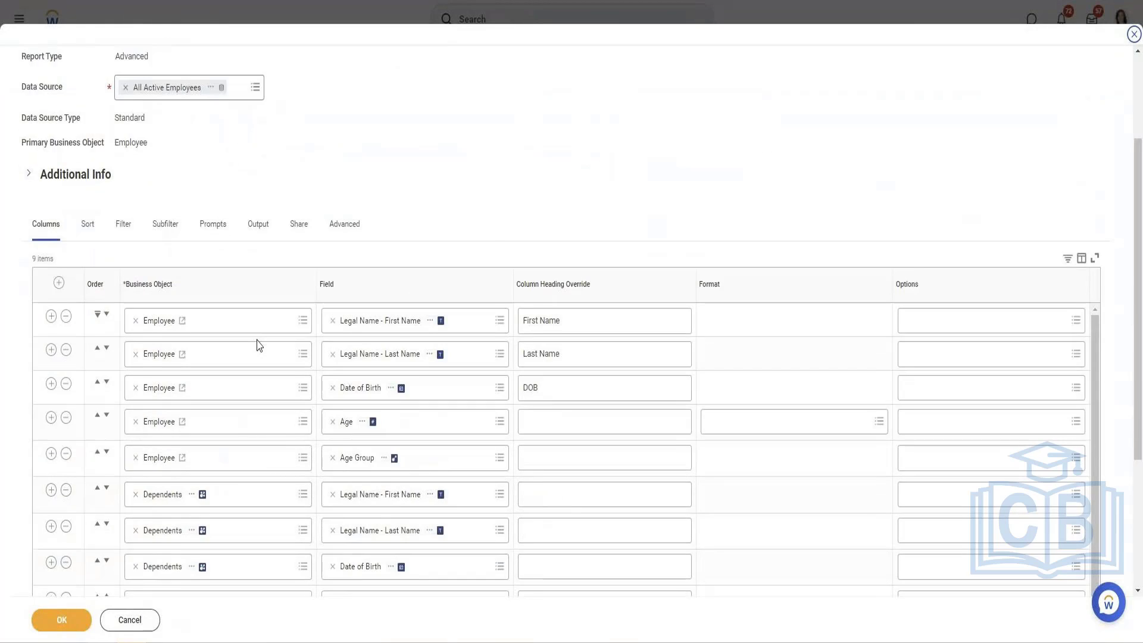
{"action": "scroll", "coordinate": [259, 345], "scroll_direction": "down", "scroll_amount": 3}
{"action": "left_click", "coordinate": [50, 241]}
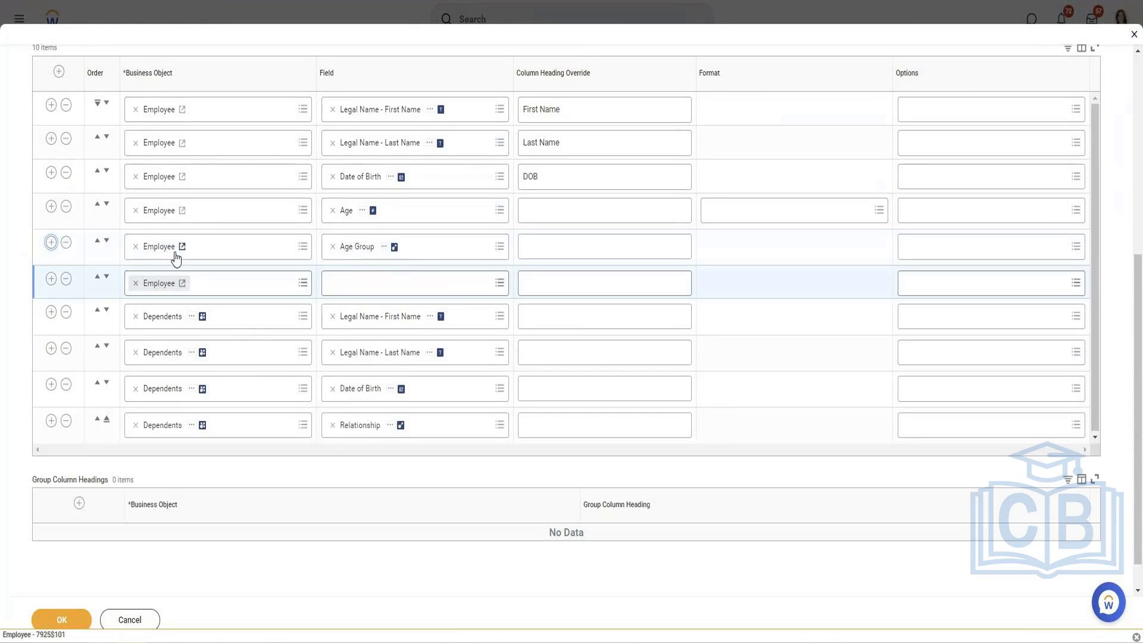
{"action": "left_click", "coordinate": [377, 284]}
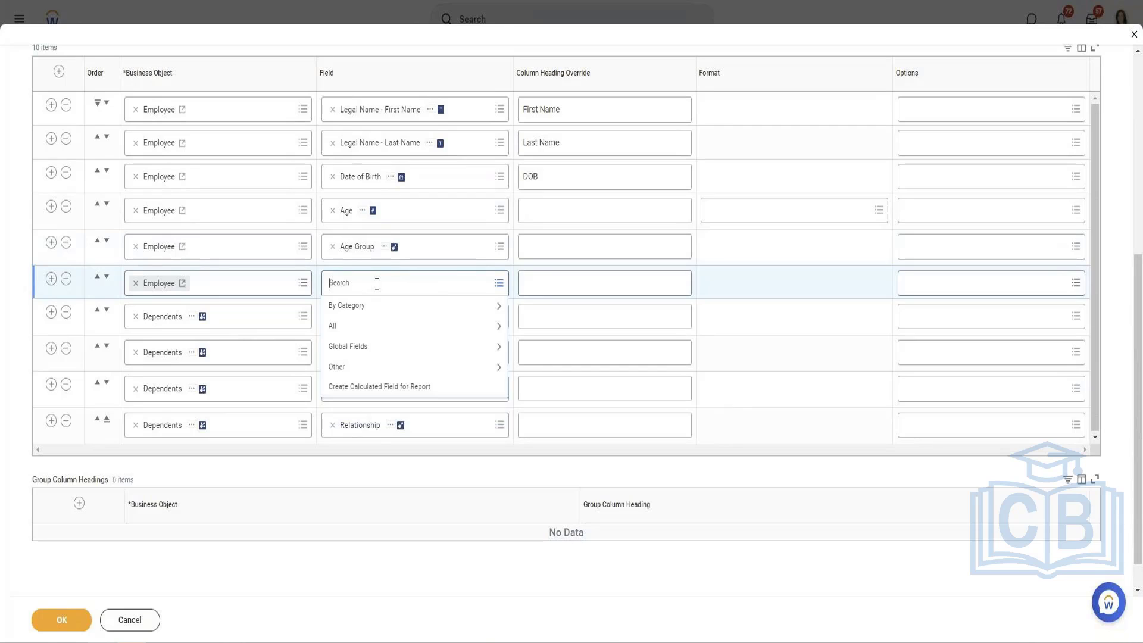
{"action": "type", "text": "Contact"}
{"action": "key", "text": "Return"}
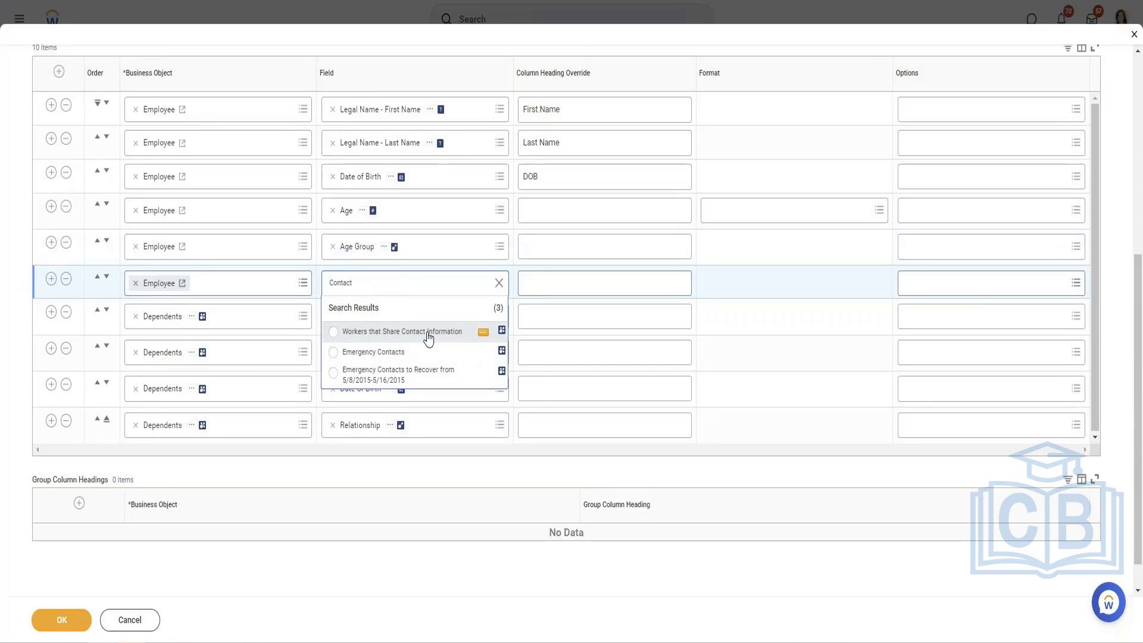
{"action": "double_click", "coordinate": [365, 285]}
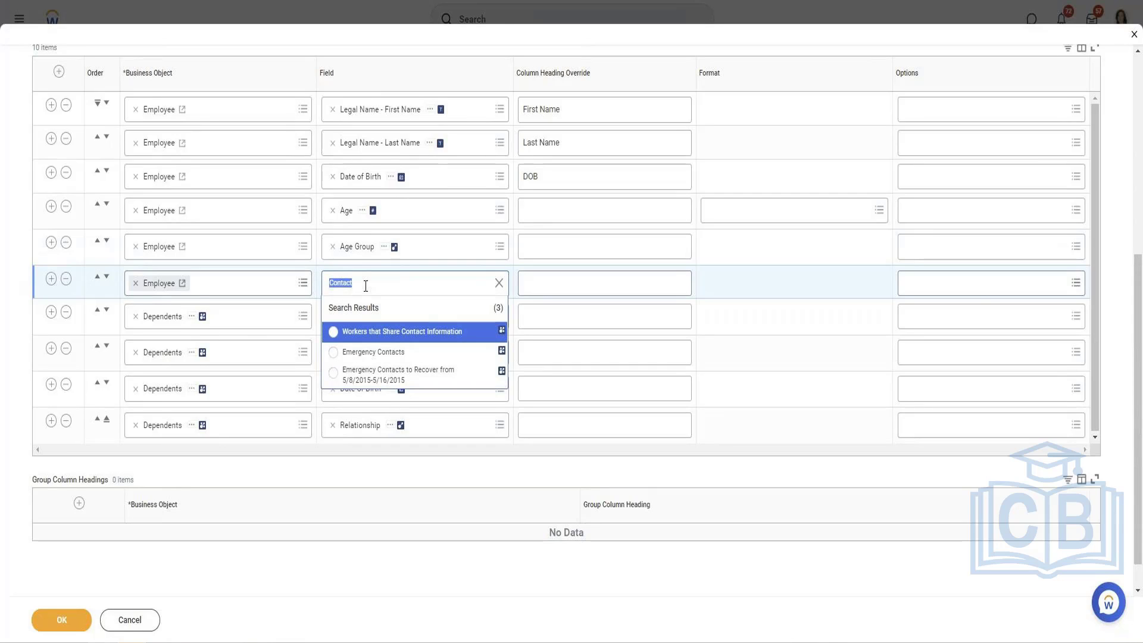
{"action": "type", "text": "Address"}
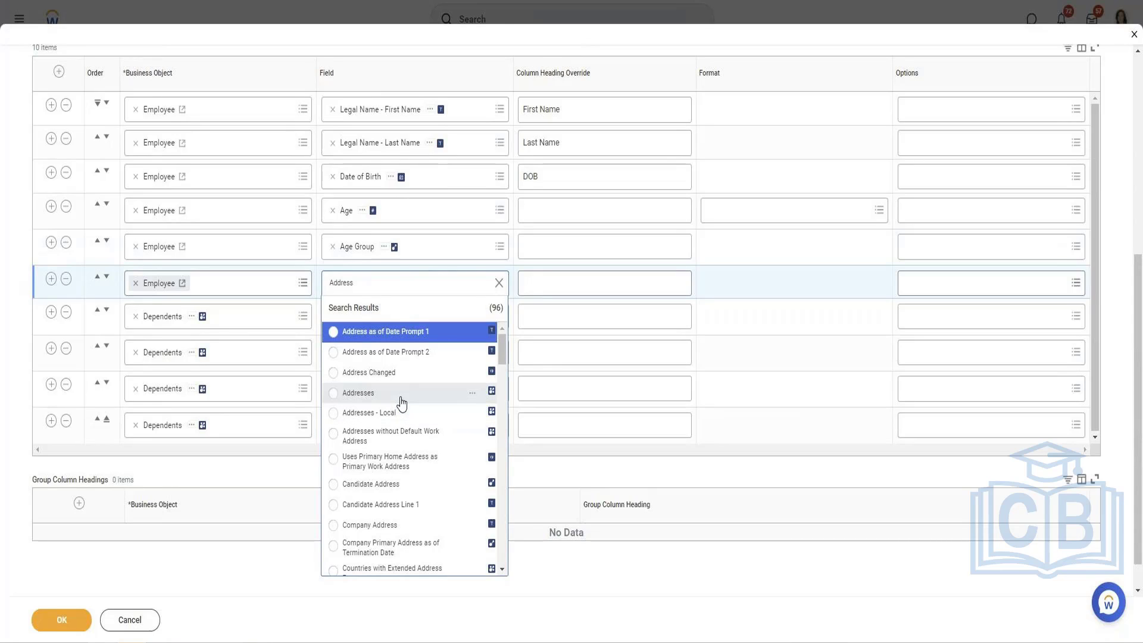
{"action": "left_click", "coordinate": [400, 397]}
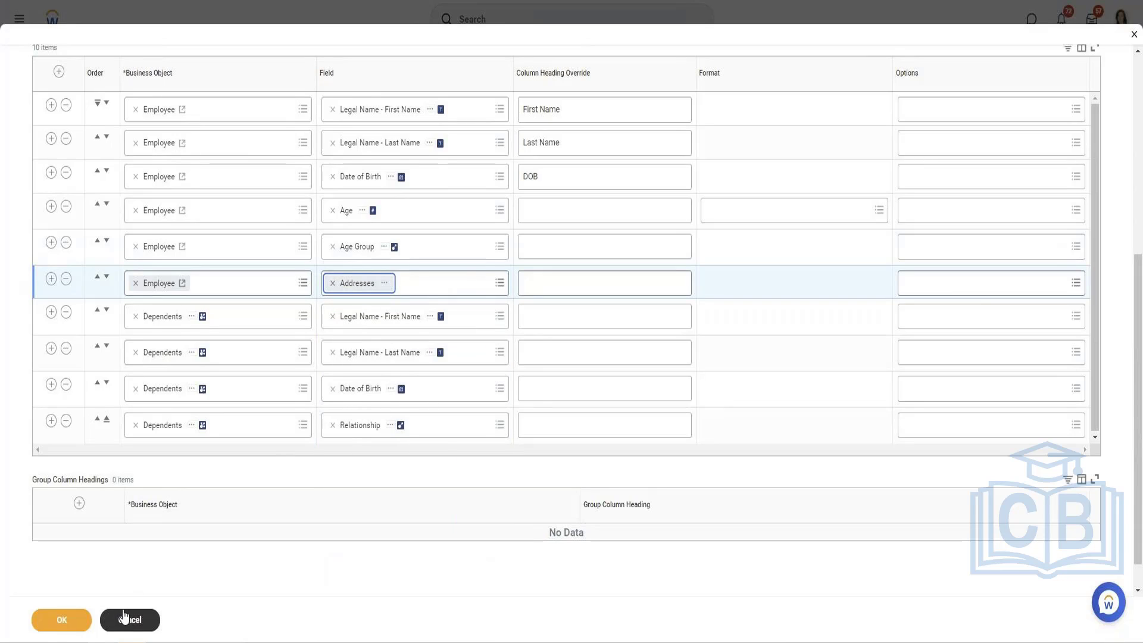
{"action": "left_click", "coordinate": [64, 619]}
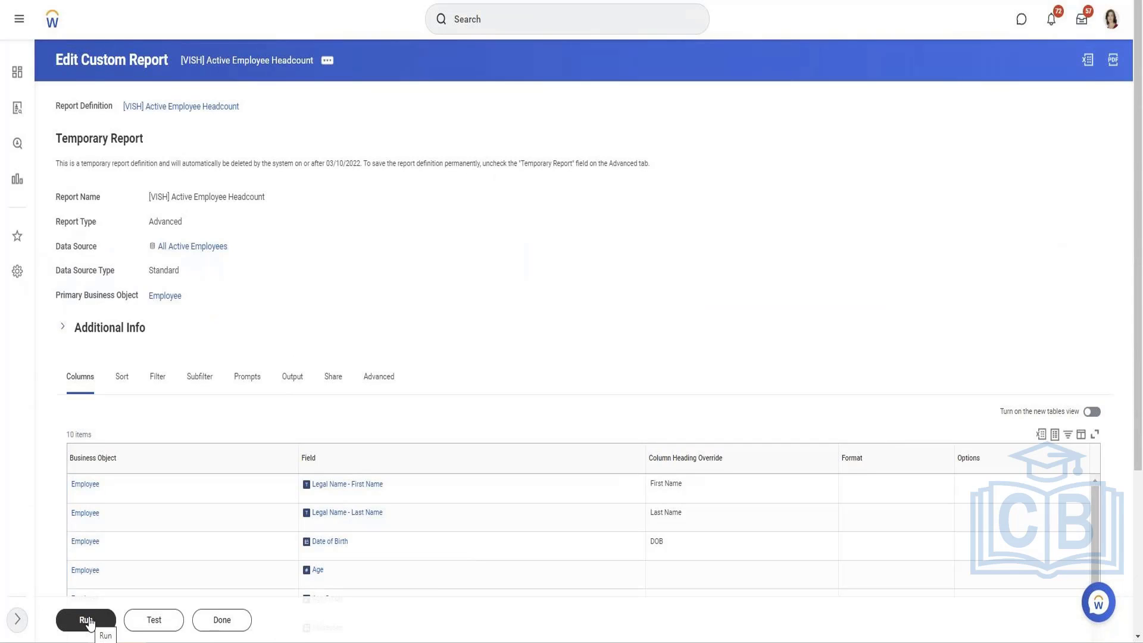
Run the report and compare its Addresses column with the home and work addresses on the worker's contact page
{"action": "left_click", "coordinate": [87, 619]}
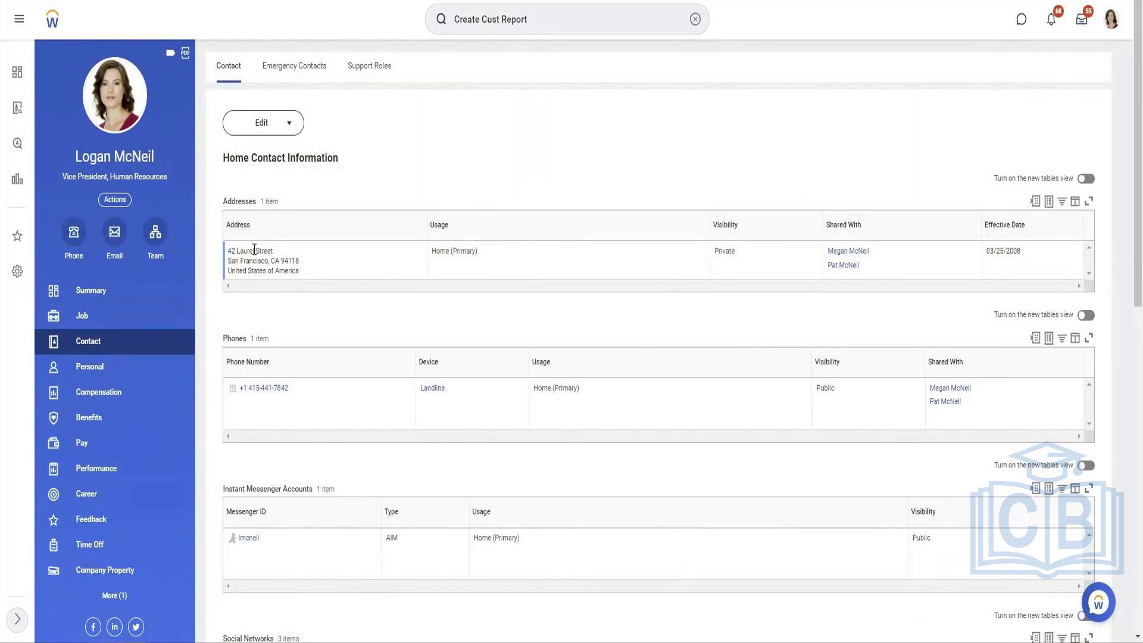
{"action": "left_click_drag", "start_coordinate": [227, 250], "coordinate": [273, 251]}
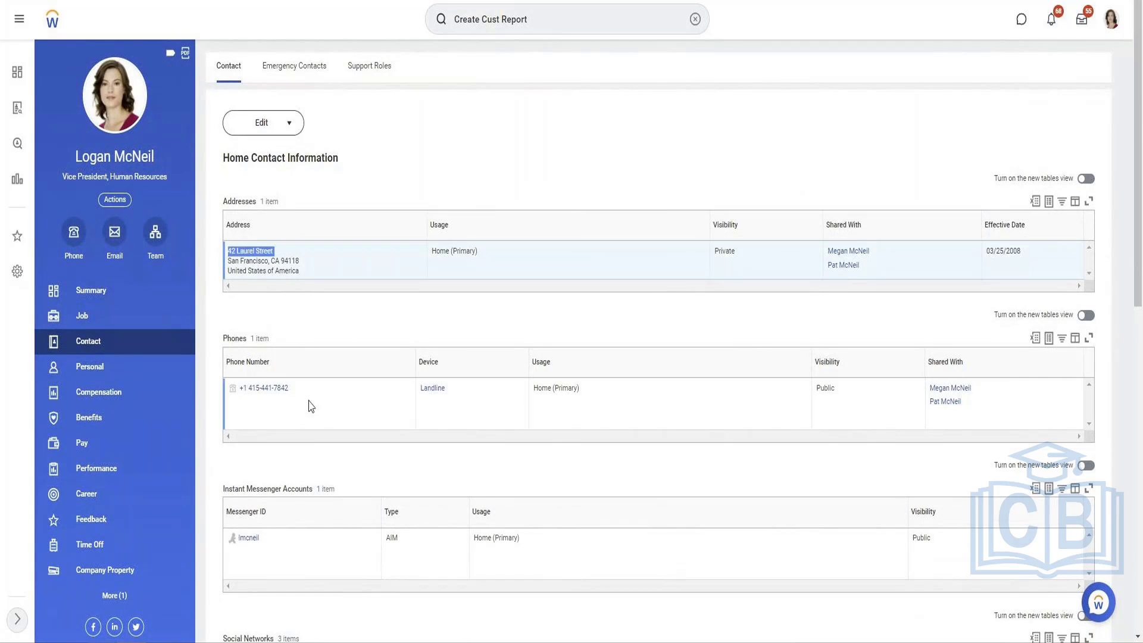
{"action": "scroll", "coordinate": [309, 406], "scroll_direction": "down", "scroll_amount": 10}
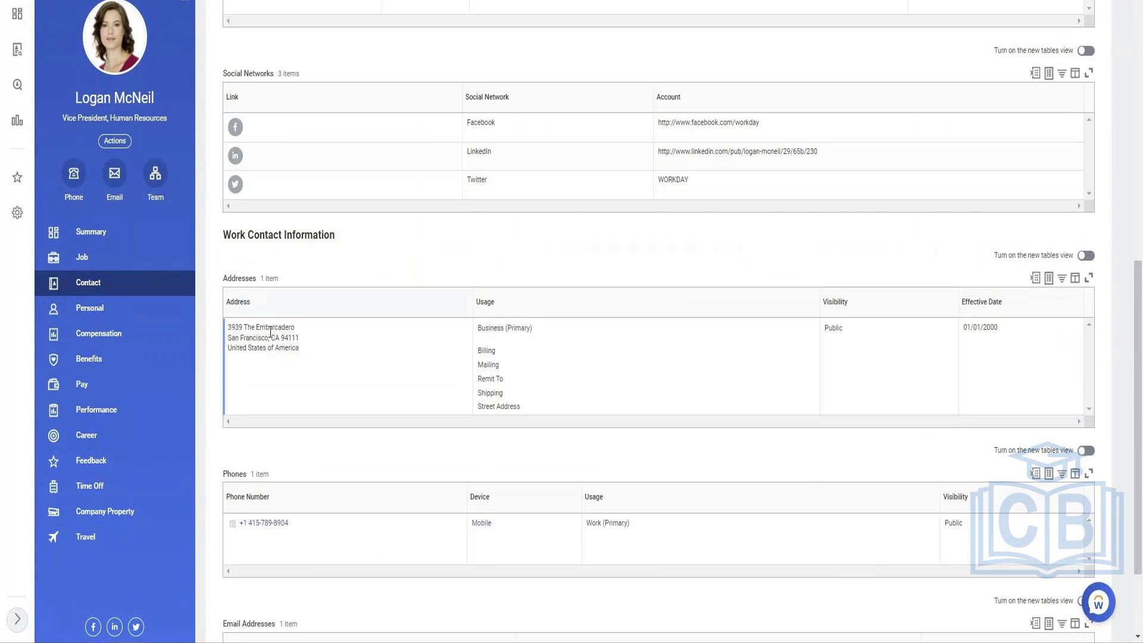
{"action": "triple_click", "coordinate": [271, 332]}
{"action": "scroll", "coordinate": [408, 434], "scroll_direction": "down", "scroll_amount": 1}
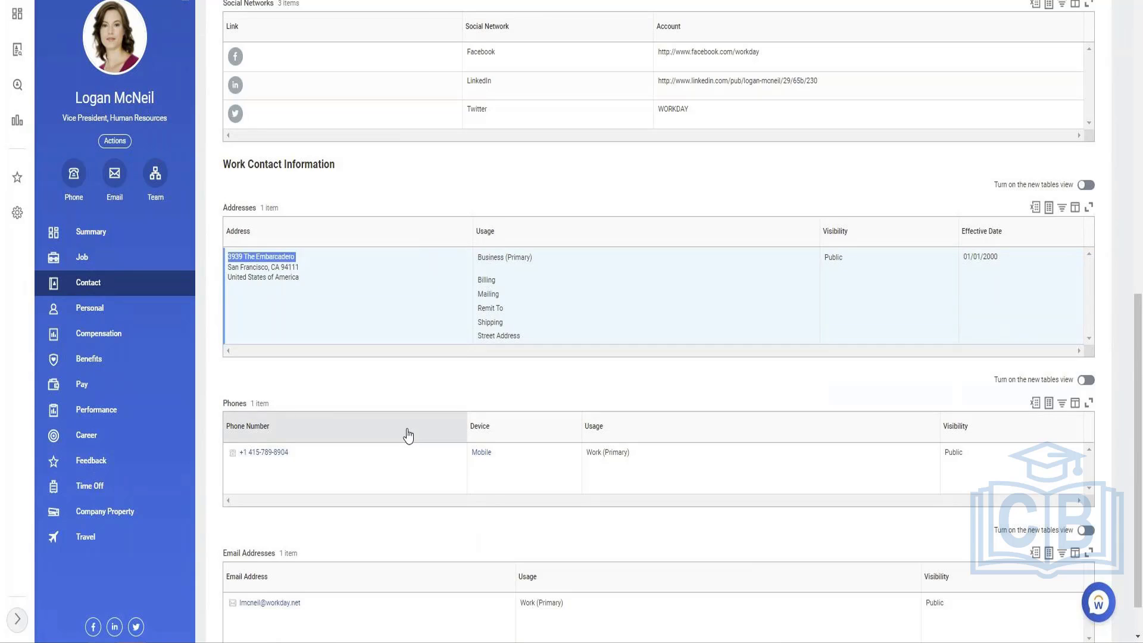
{"action": "scroll", "coordinate": [408, 437], "scroll_direction": "up", "scroll_amount": 5}
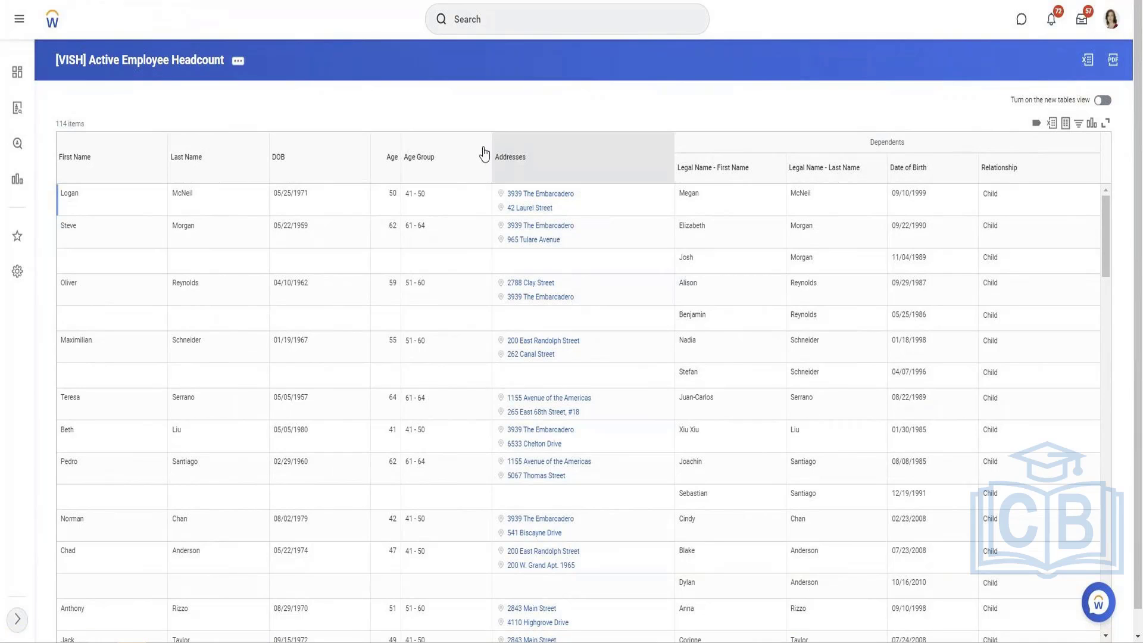
Reopen the report for editing and insert a column row below the Employee Addresses row with business object Addresses
{"action": "left_click", "coordinate": [238, 62]}
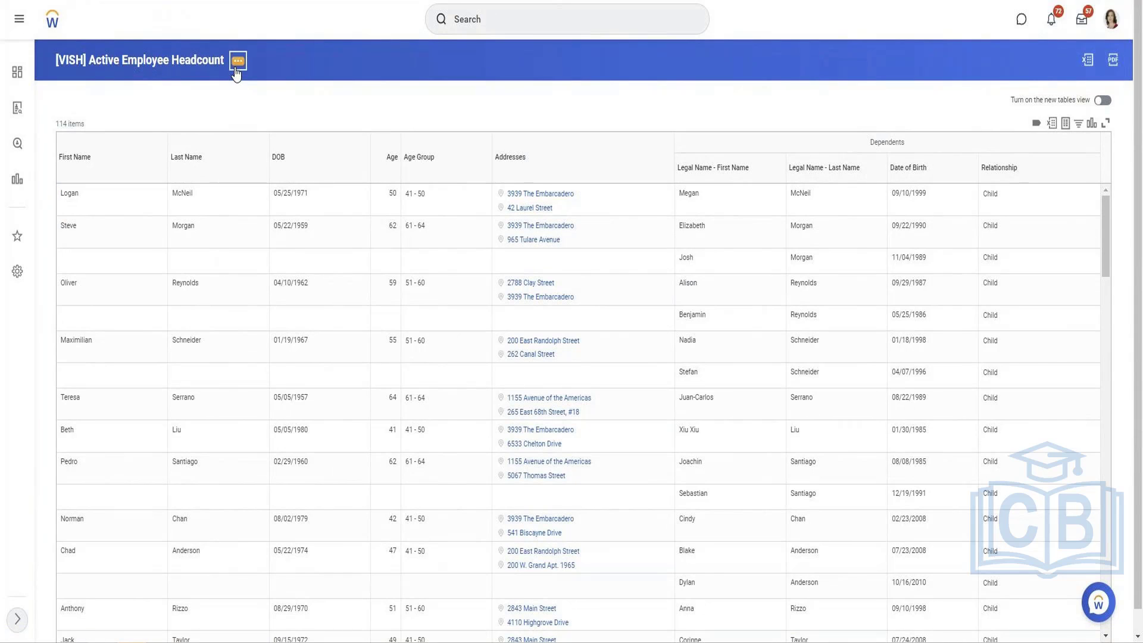
{"action": "mouse_move", "coordinate": [292, 103]}
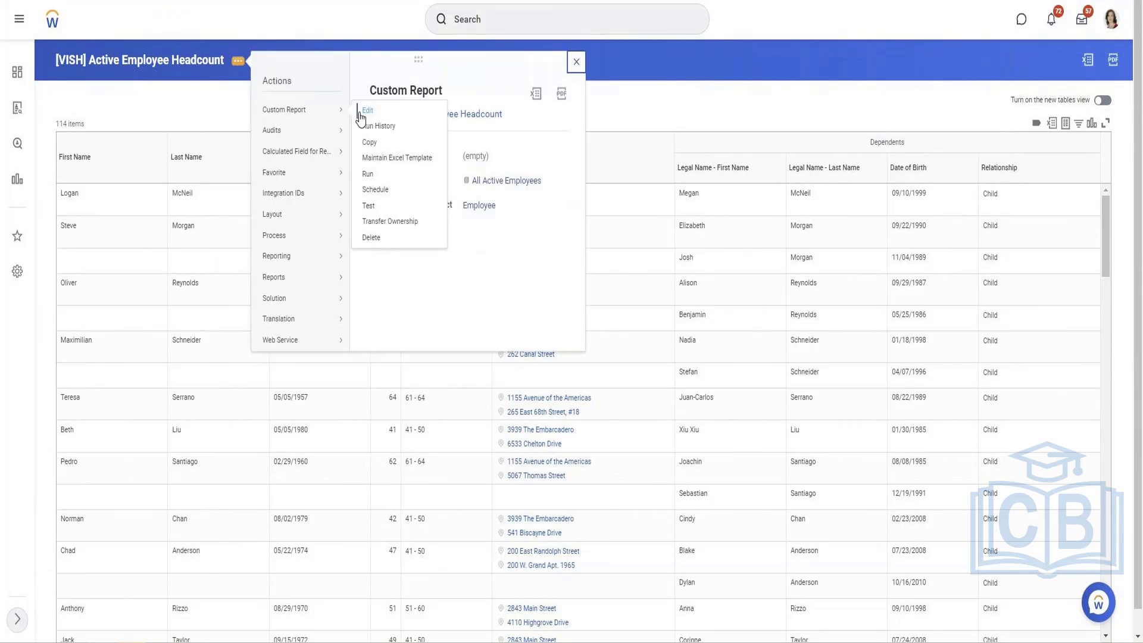
{"action": "left_click", "coordinate": [368, 113]}
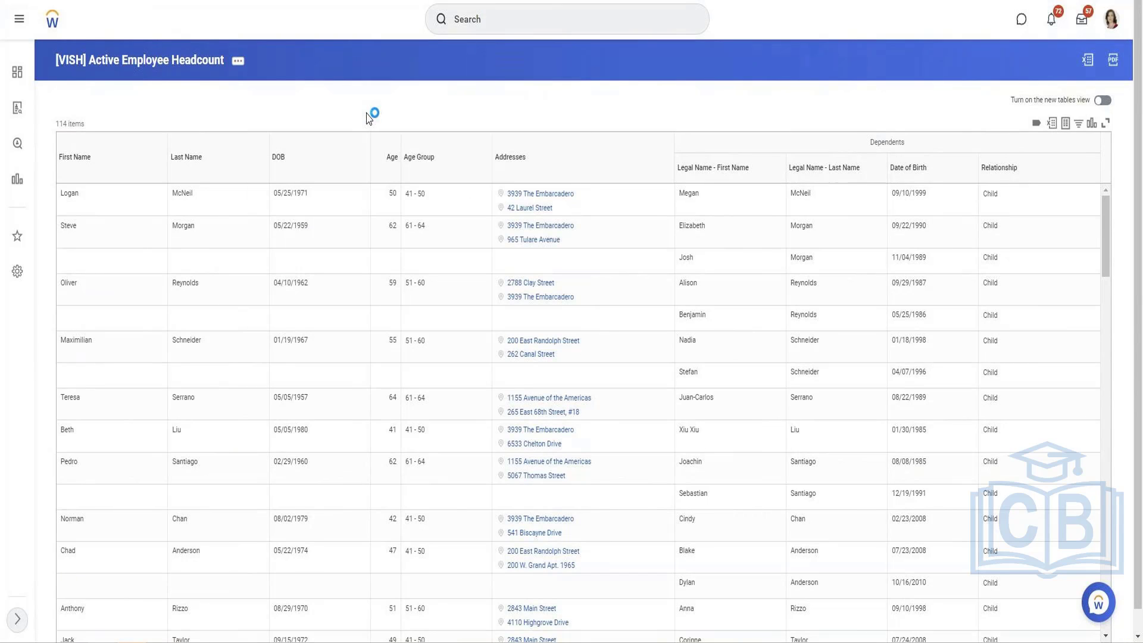
{"action": "scroll", "coordinate": [415, 247], "scroll_direction": "down", "scroll_amount": 5}
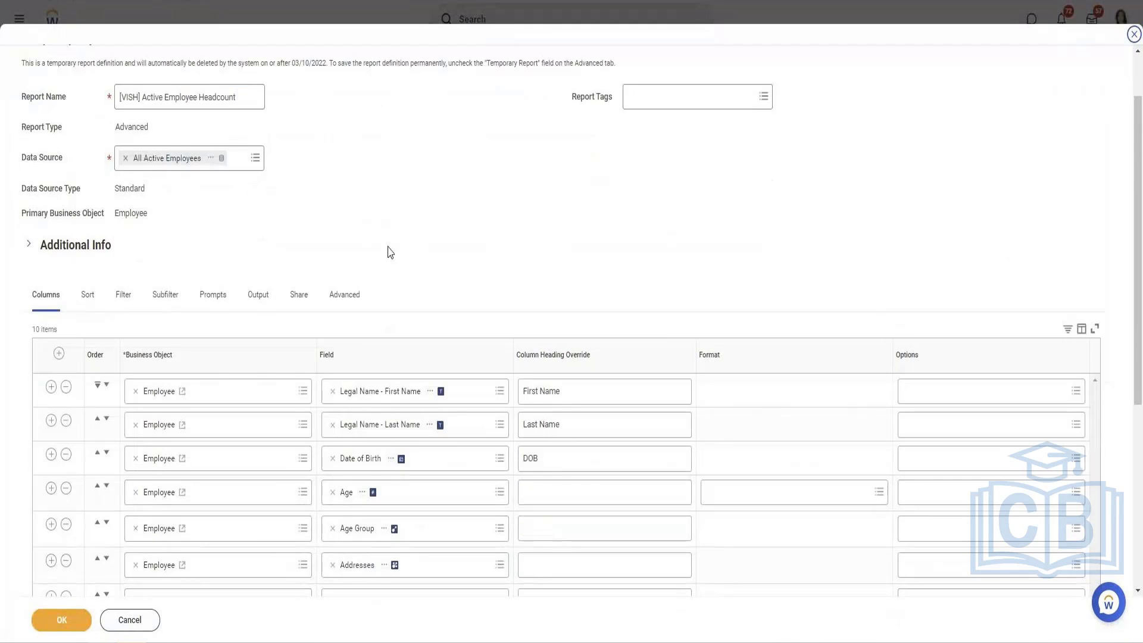
{"action": "left_click", "coordinate": [51, 348]}
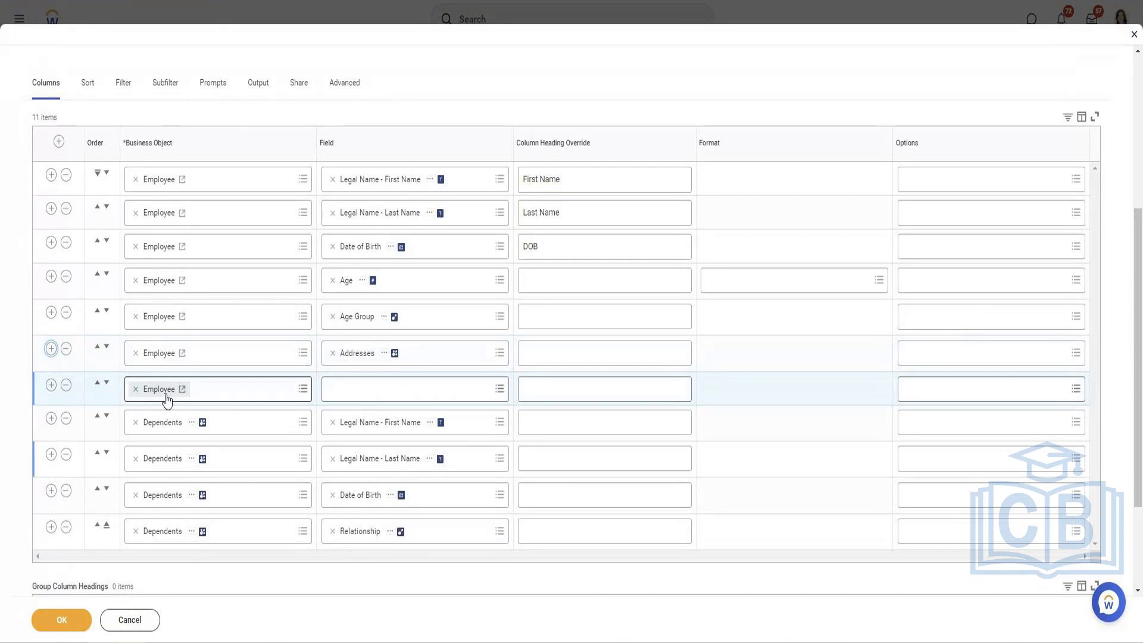
{"action": "left_click", "coordinate": [247, 393]}
{"action": "type", "text": "Add"}
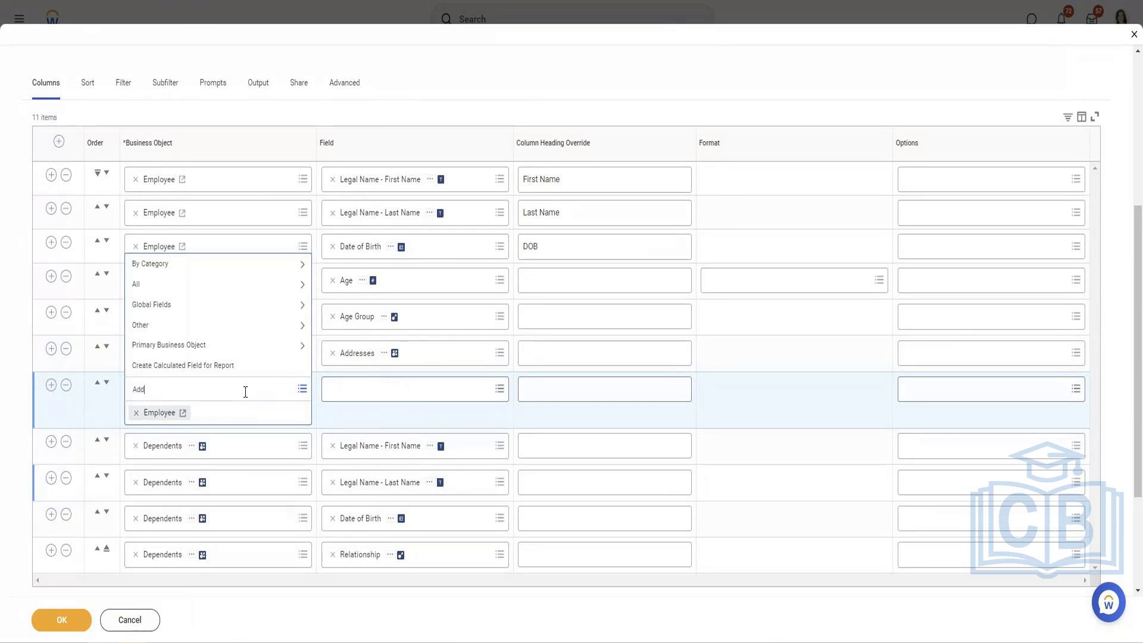
{"action": "type", "text": "resses"}
{"action": "key", "text": "Return"}
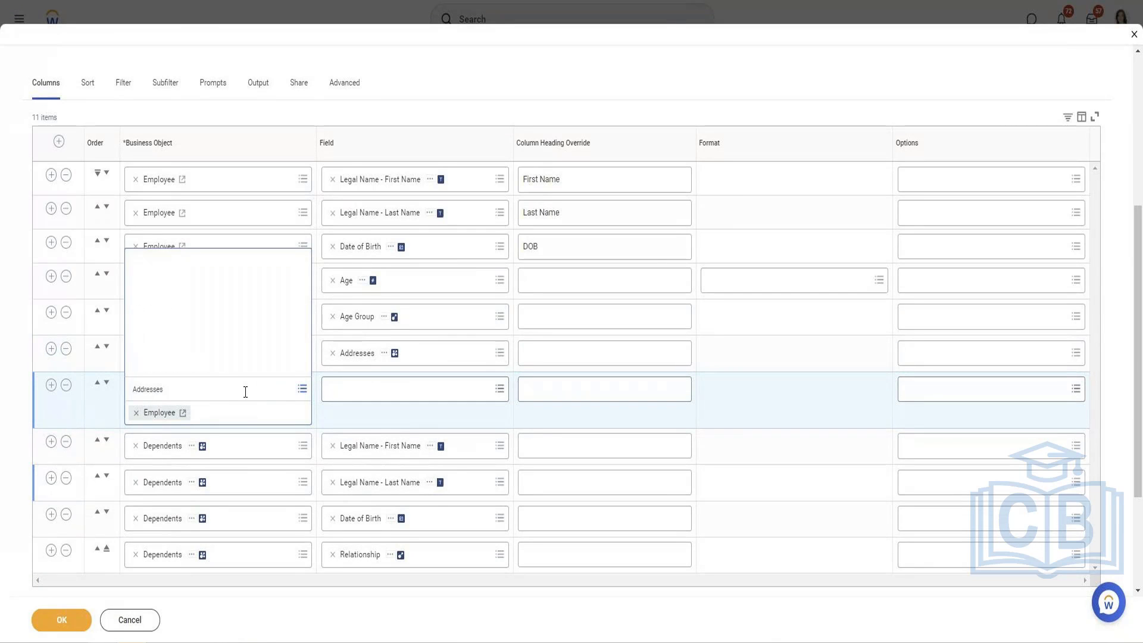
{"action": "key", "text": "Return"}
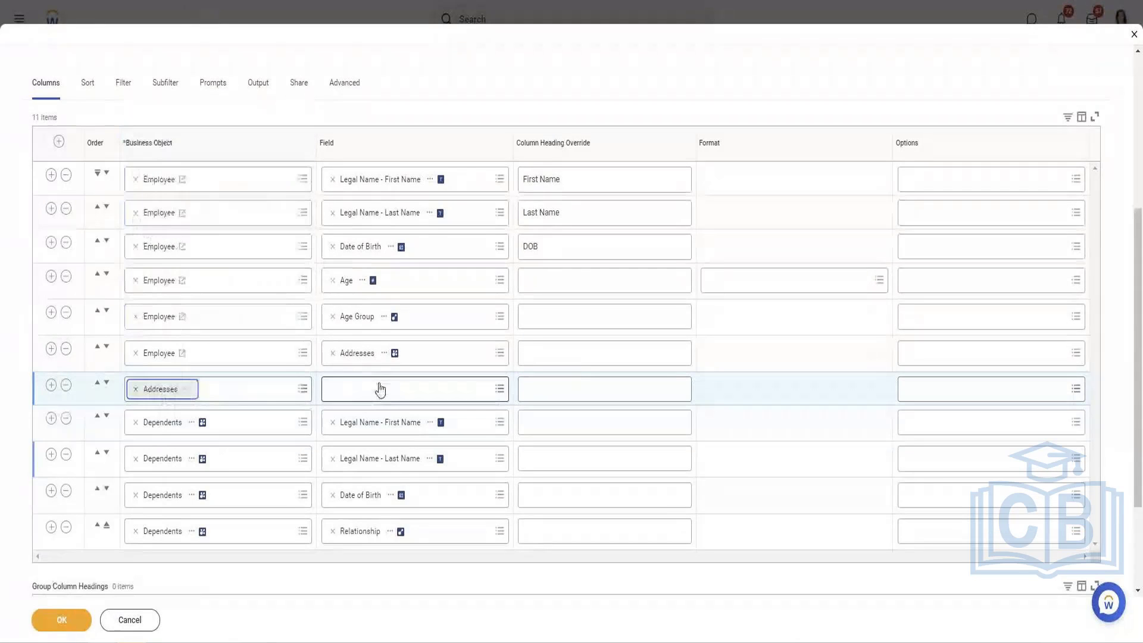
Set the field of the new Addresses row to Address
{"action": "left_click", "coordinate": [380, 390]}
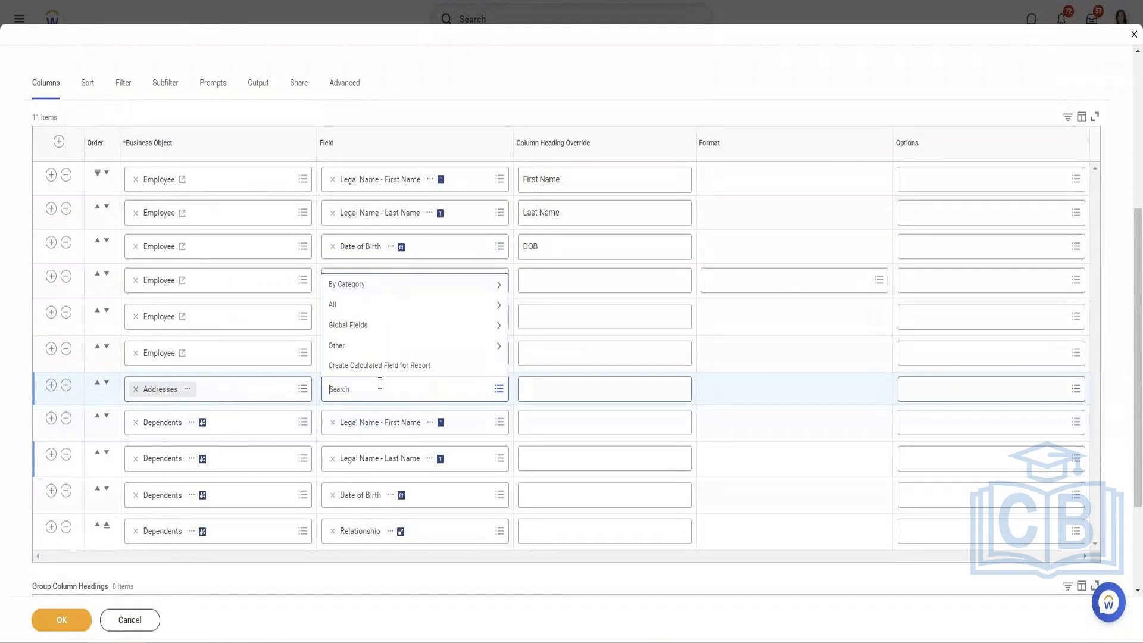
{"action": "type", "text": "Address"}
{"action": "key", "text": "Return"}
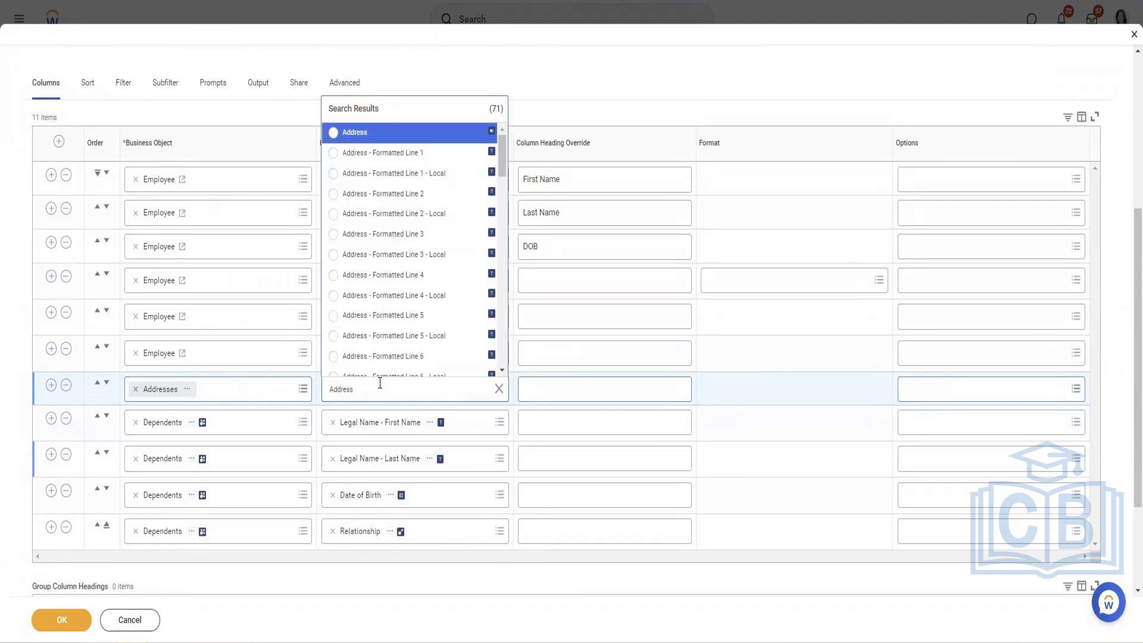
{"action": "left_click", "coordinate": [373, 137]}
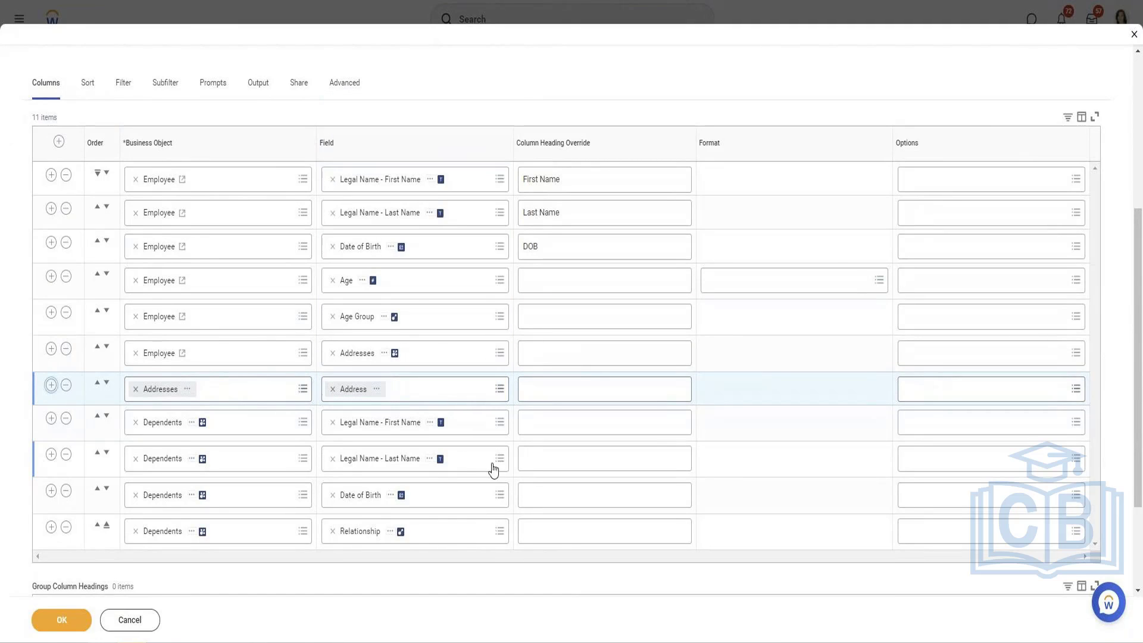
Try to find an "Address type" field for a second Addresses row
{"action": "left_click", "coordinate": [411, 424]}
{"action": "type", "text": "A"}
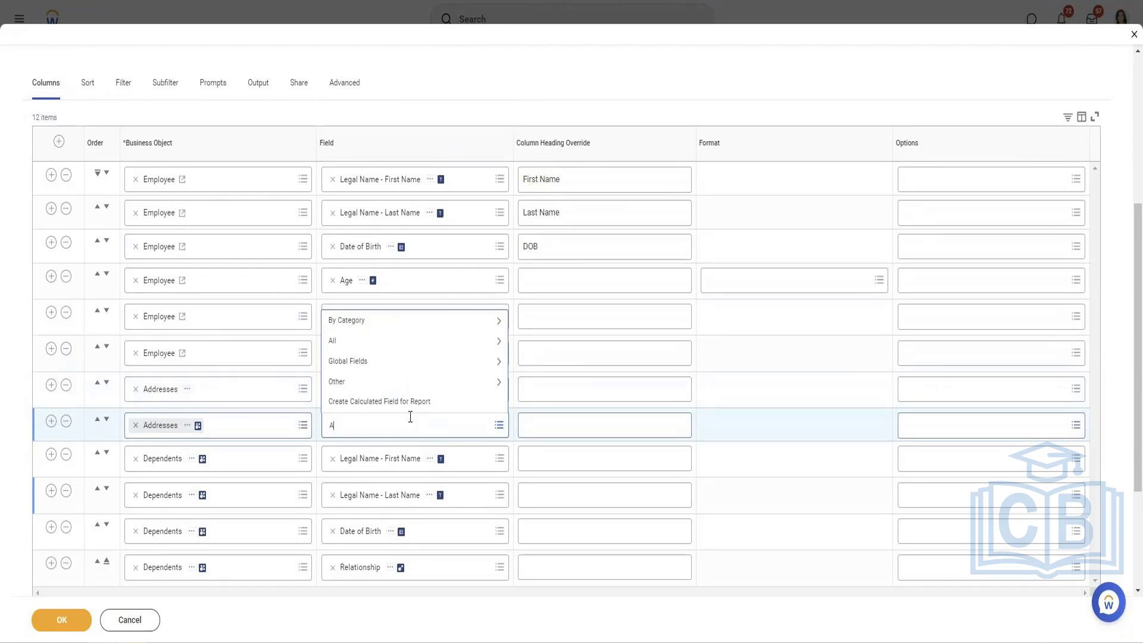
{"action": "type", "text": "ddress type"}
{"action": "key", "text": "Return"}
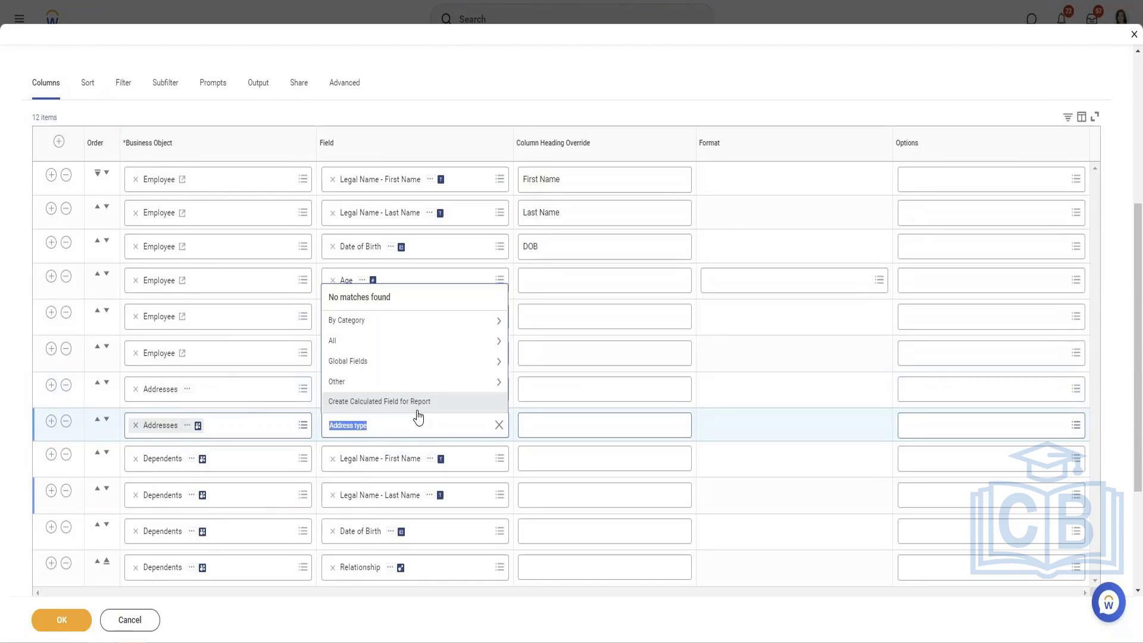
{"action": "left_click", "coordinate": [358, 323]}
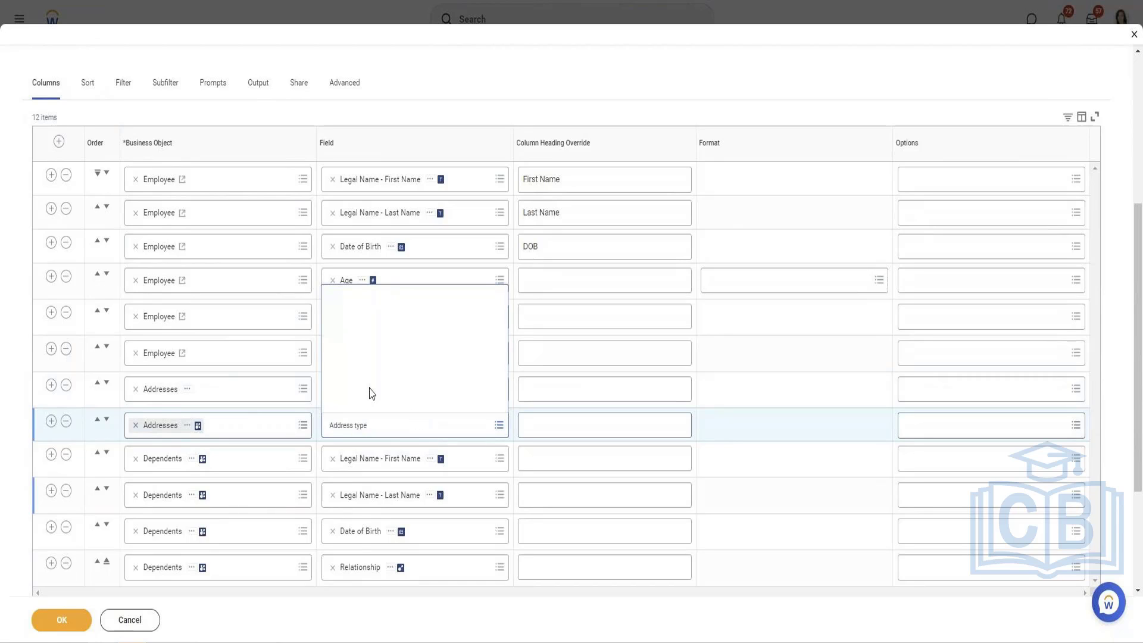
Search the fields for "Usage" and use Address Usage as the field of the second Addresses row
{"action": "left_click", "coordinate": [384, 425]}
{"action": "type", "text": "USage"}
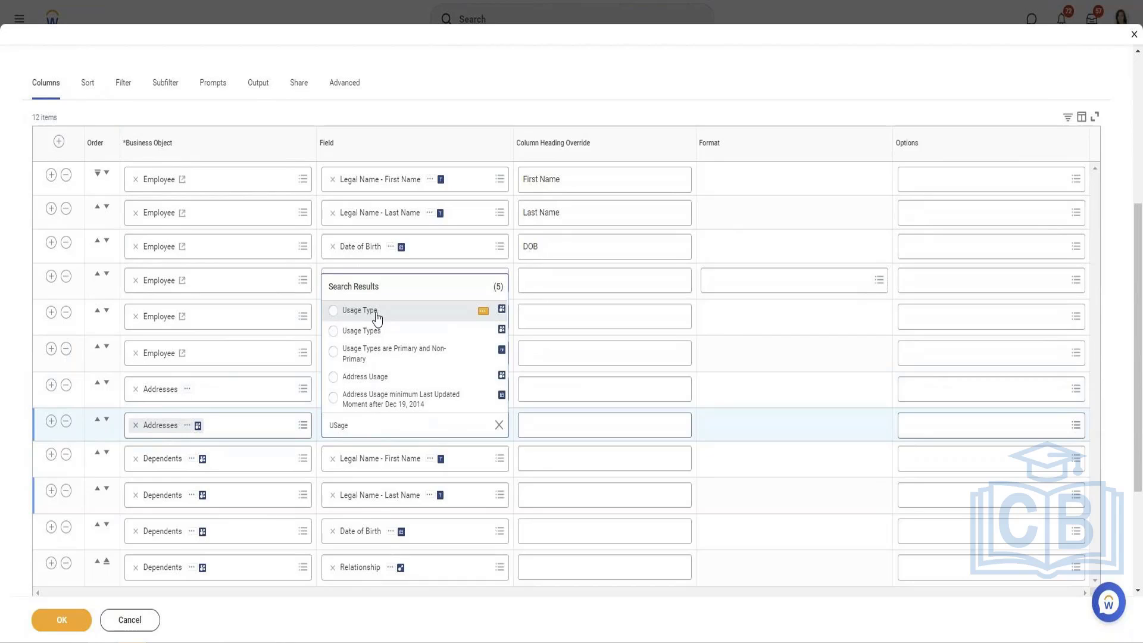
{"action": "left_click", "coordinate": [376, 314]}
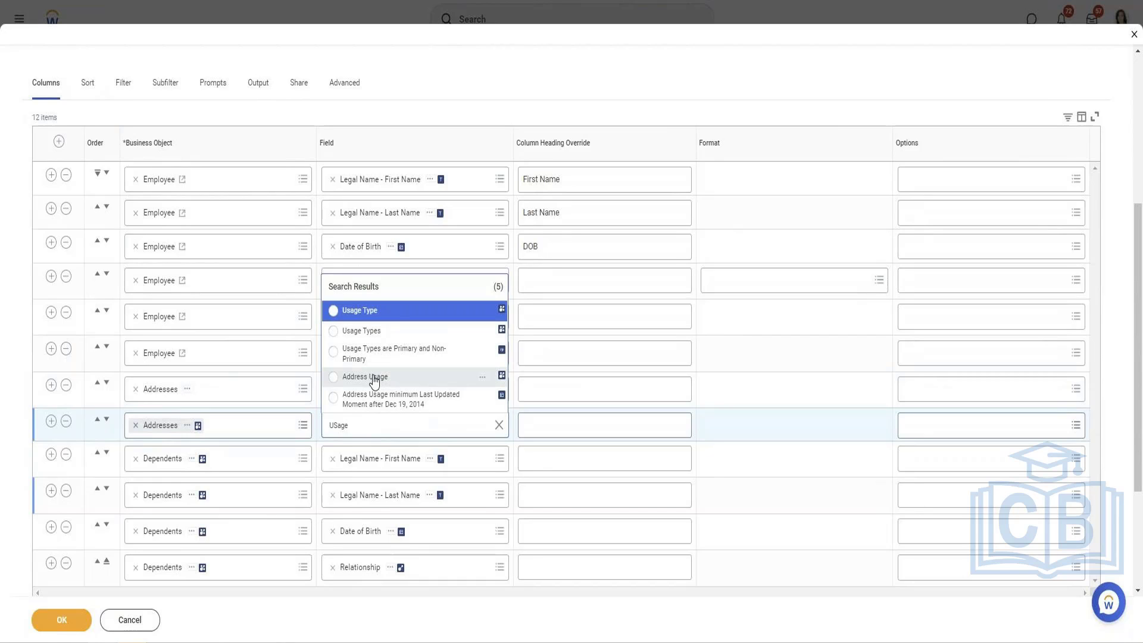
{"action": "left_click", "coordinate": [374, 378]}
Insert a third Addresses column row below the Address Usage row and set its field to Usage Type
{"action": "left_click", "coordinate": [51, 422]}
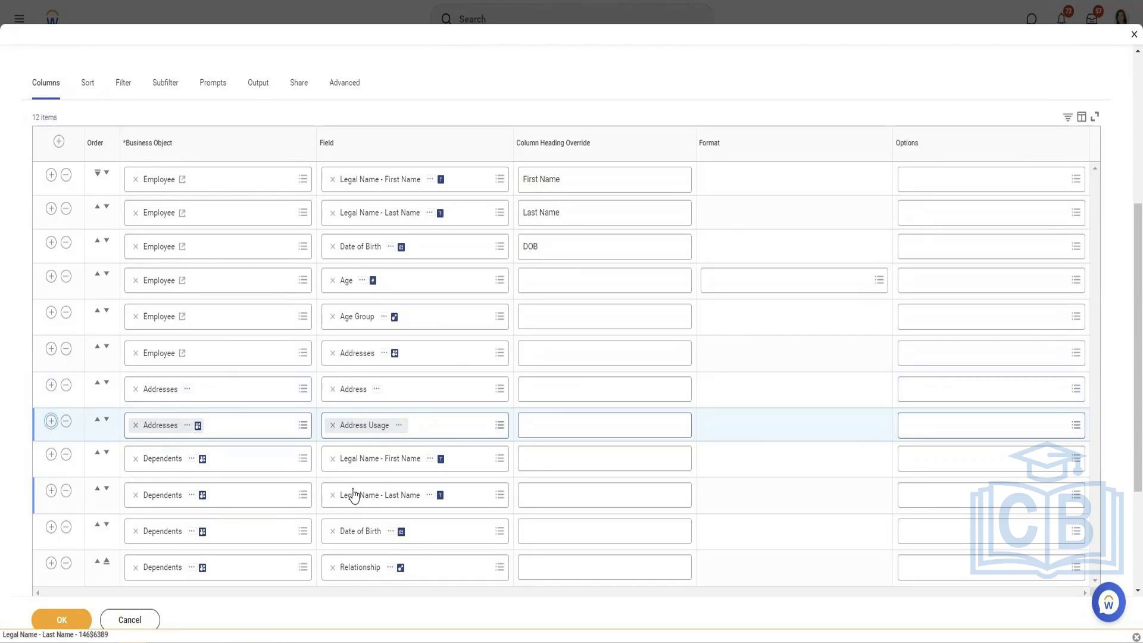
{"action": "left_click", "coordinate": [372, 462]}
{"action": "type", "text": "Address"}
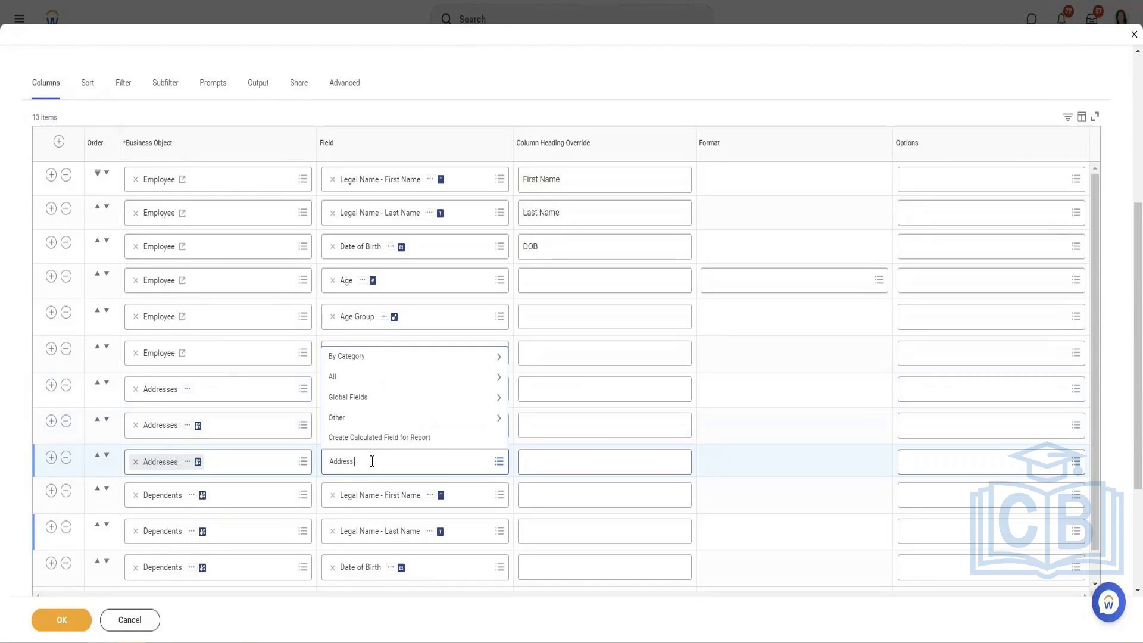
{"action": "key", "text": "BackSpace"}
{"action": "key", "text": "BackSpace"}
{"action": "key", "text": "BackSpace"}
{"action": "key", "text": "BackSpace"}
{"action": "key", "text": "BackSpace"}
{"action": "key", "text": "BackSpace"}
{"action": "key", "text": "BackSpace"}
{"action": "type", "text": "usa"}
{"action": "key", "text": "Return"}
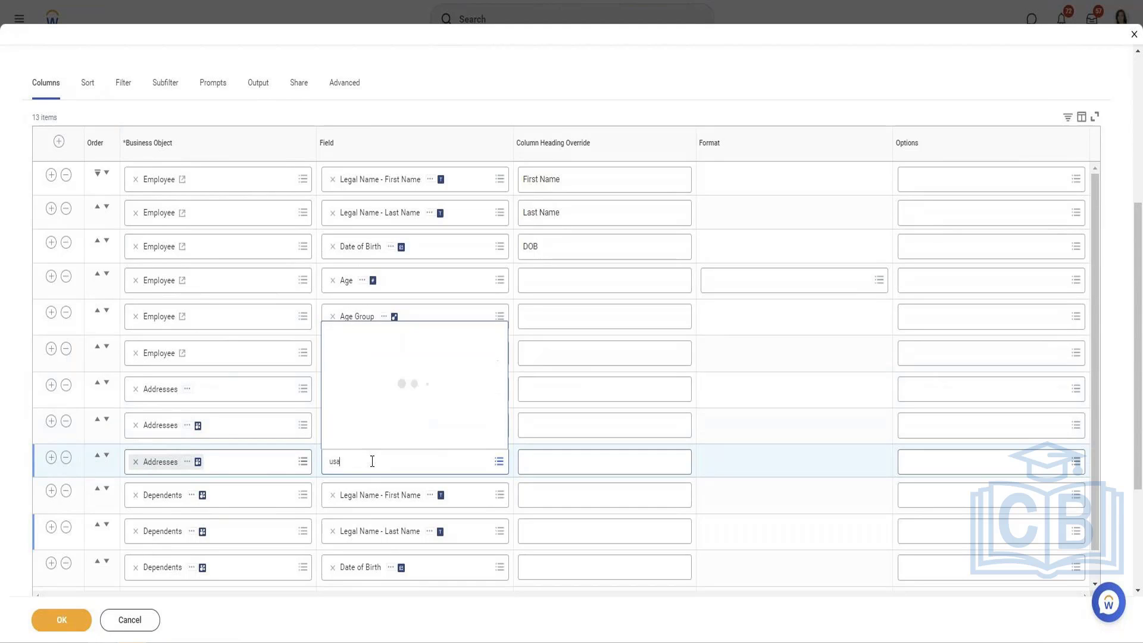
{"action": "key", "text": "Return"}
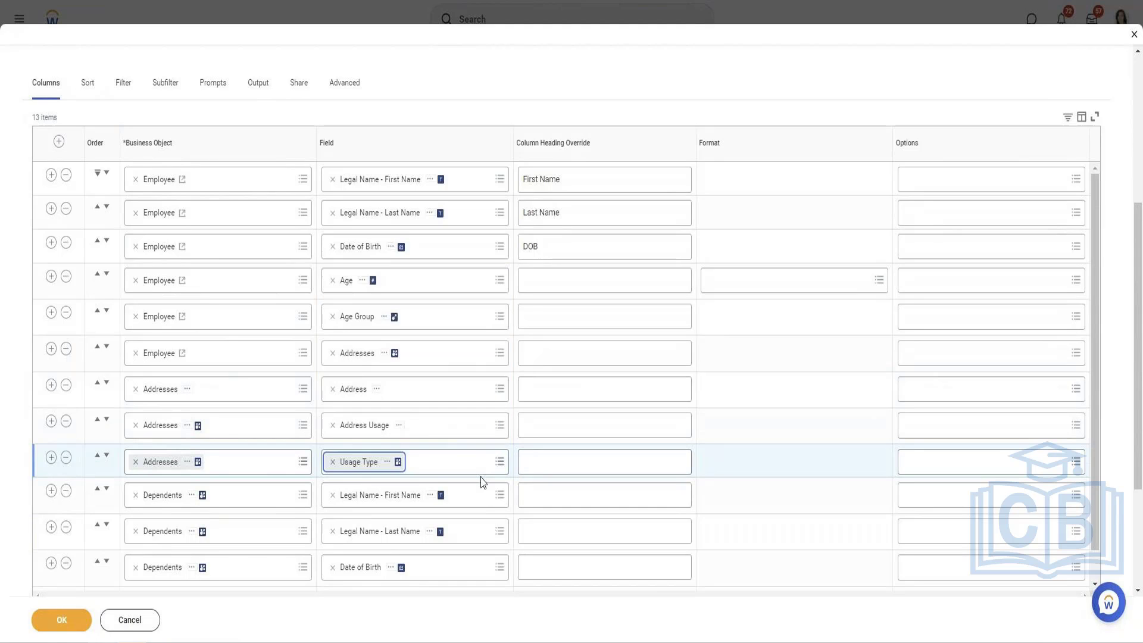
Save and run the report, and compare the Address Usage and Usage Type values of the first employee's addresses
{"action": "left_click", "coordinate": [57, 621]}
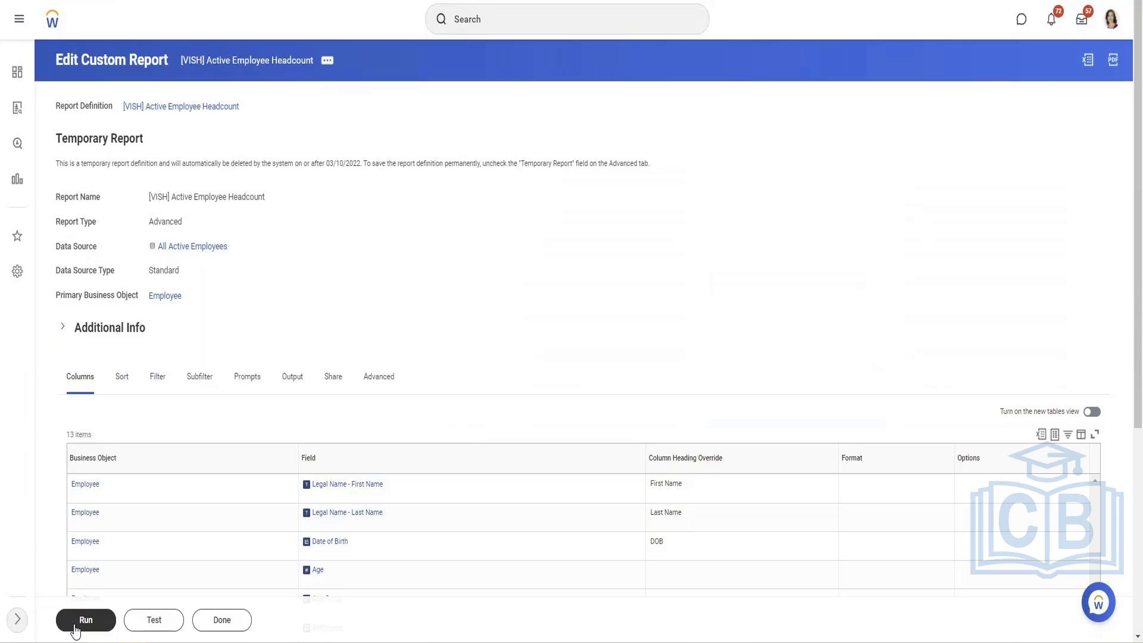
{"action": "left_click", "coordinate": [76, 625]}
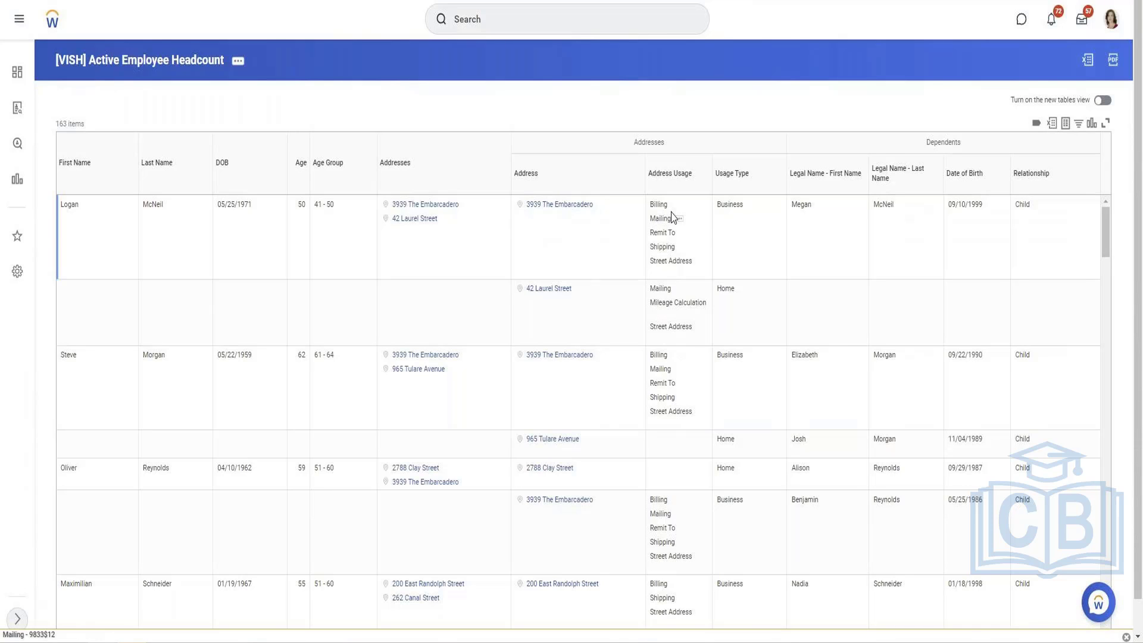
{"action": "double_click", "coordinate": [734, 204]}
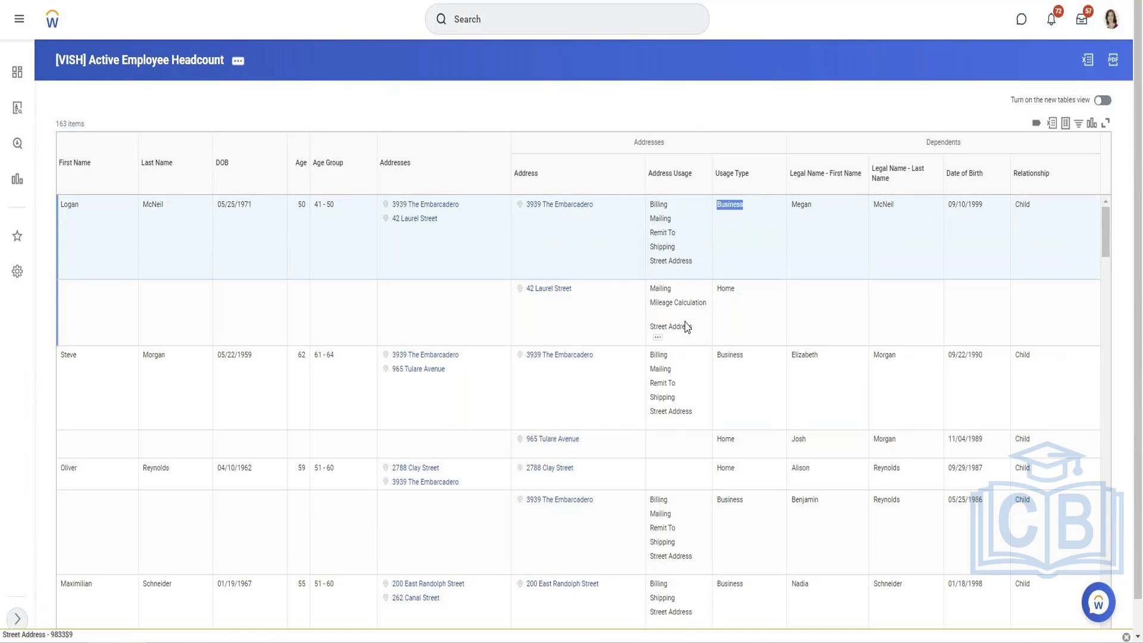
{"action": "double_click", "coordinate": [726, 288]}
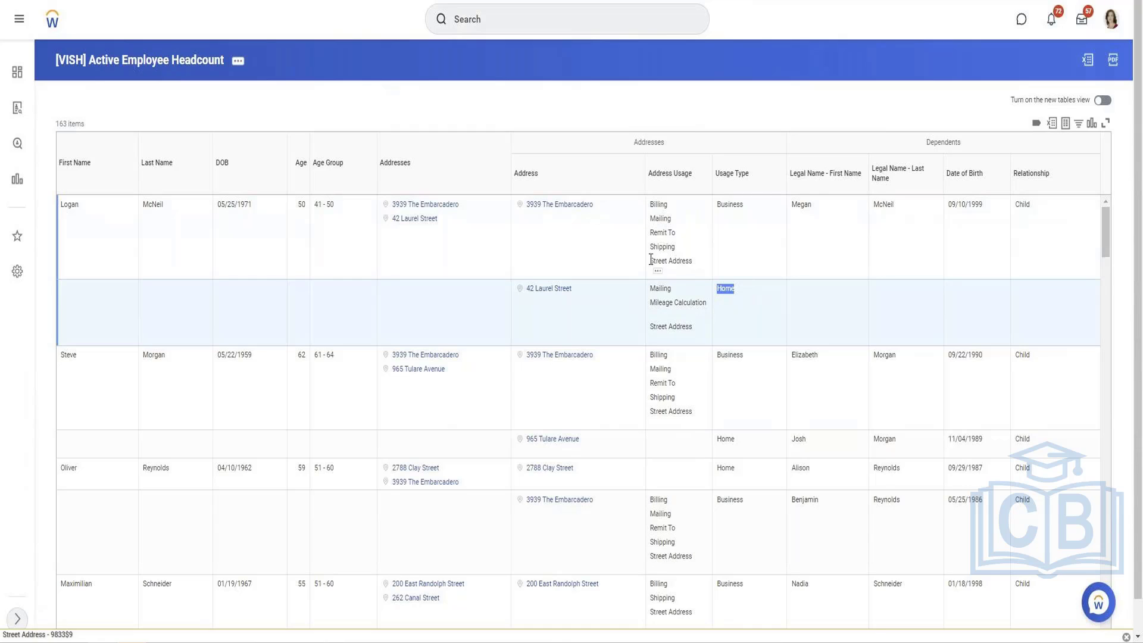
{"action": "left_click_drag", "start_coordinate": [697, 178], "coordinate": [665, 176]}
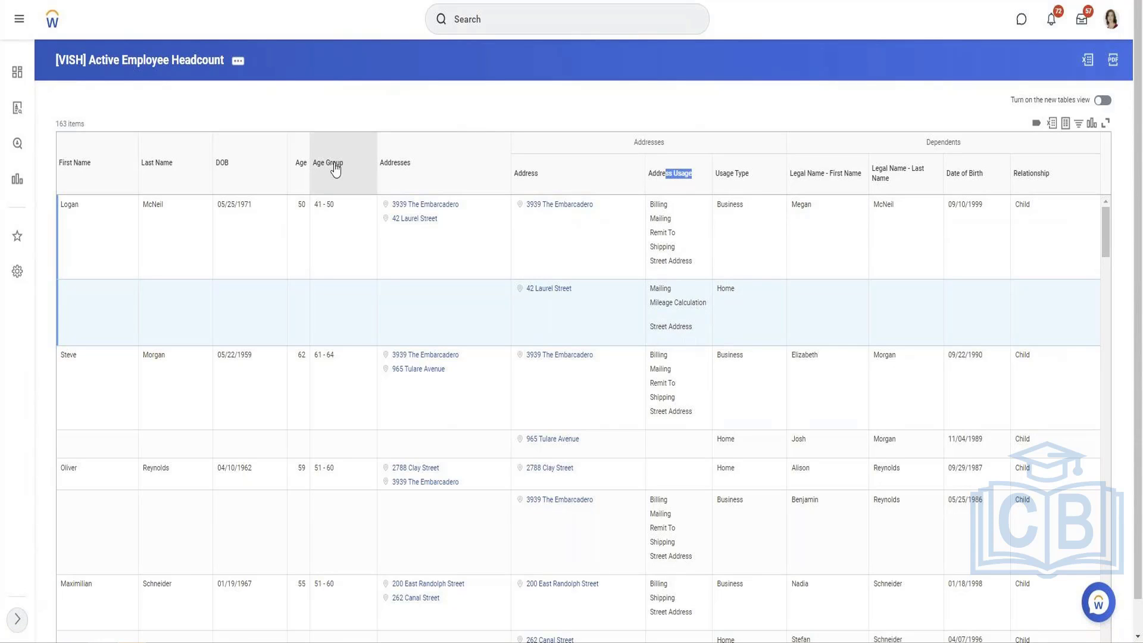
Reopen the report for editing and read the description of the Address Usage report field
{"action": "left_click", "coordinate": [239, 60]}
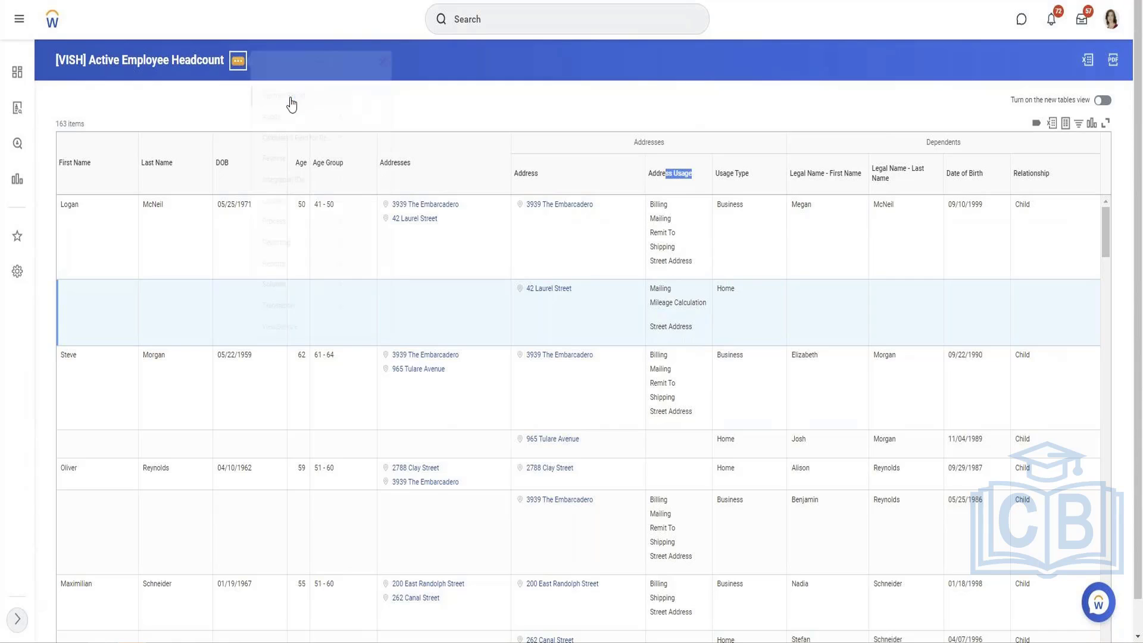
{"action": "mouse_move", "coordinate": [290, 102]}
{"action": "left_click", "coordinate": [379, 110]}
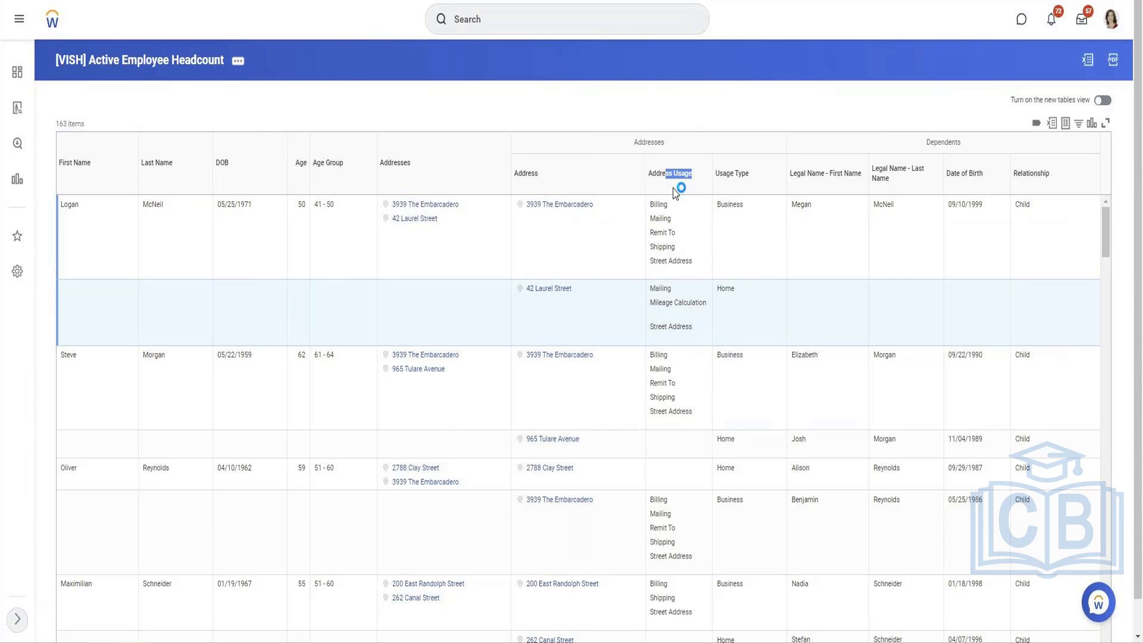
{"action": "scroll", "coordinate": [178, 205], "scroll_direction": "down", "scroll_amount": 5}
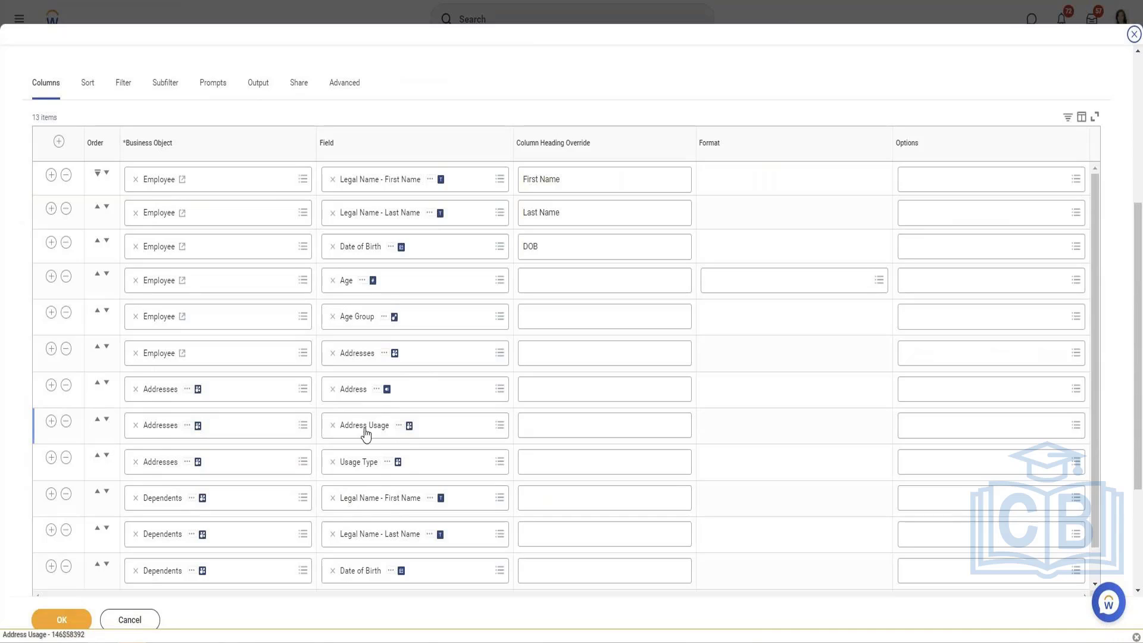
{"action": "left_click", "coordinate": [407, 426]}
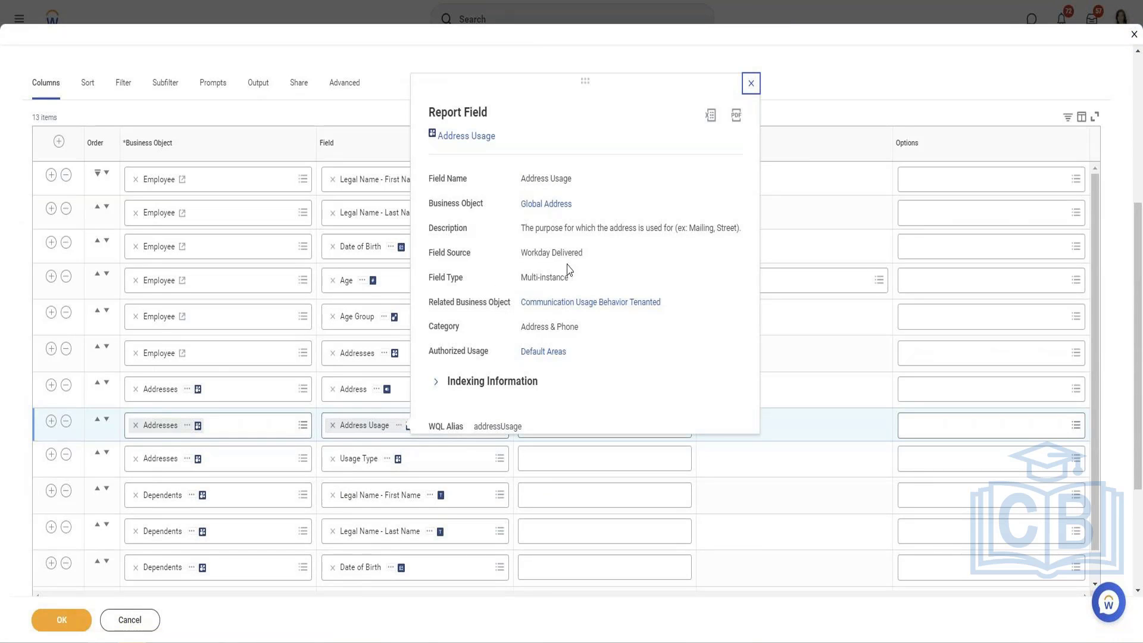
{"action": "left_click_drag", "start_coordinate": [540, 228], "coordinate": [661, 265]}
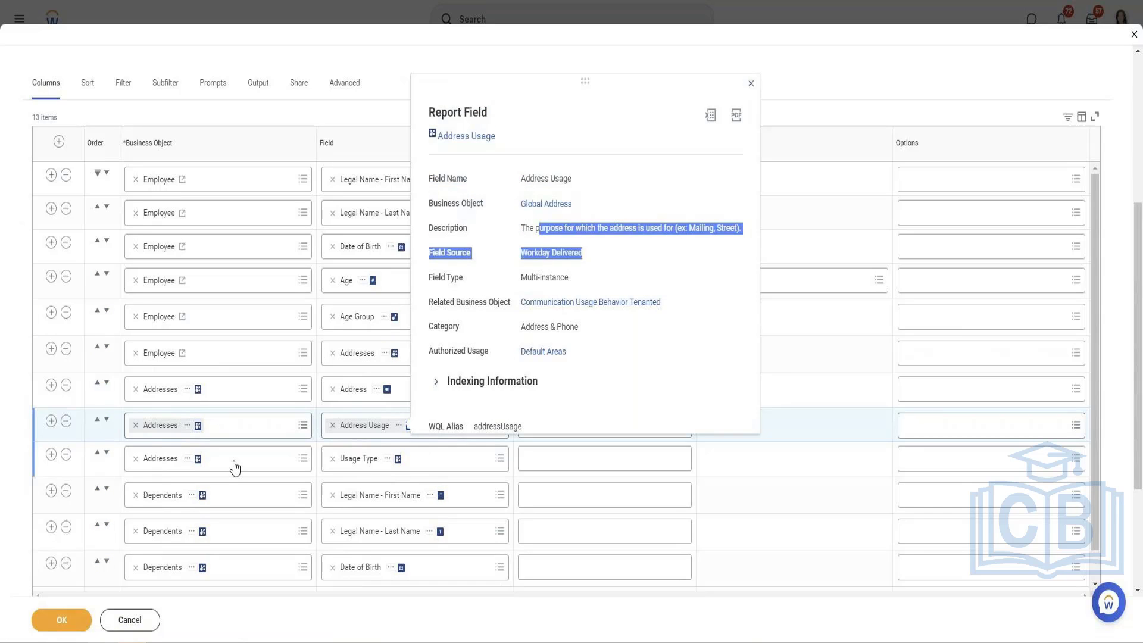
Remove the Address Usage column row and save the report definition
{"action": "left_click", "coordinate": [67, 423]}
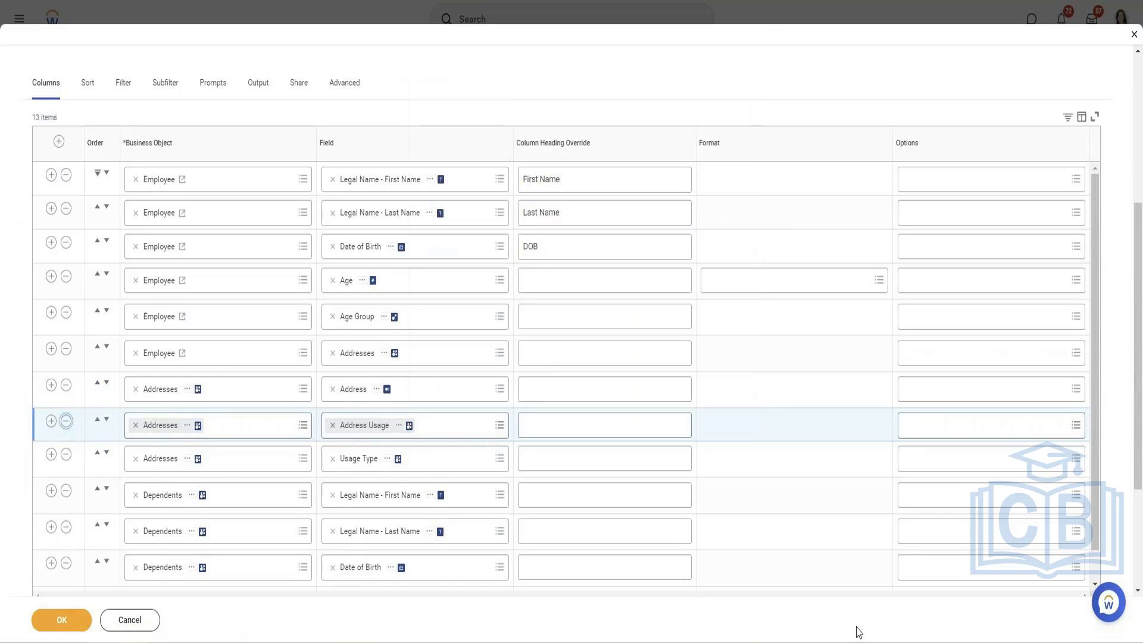
{"action": "left_click", "coordinate": [62, 620]}
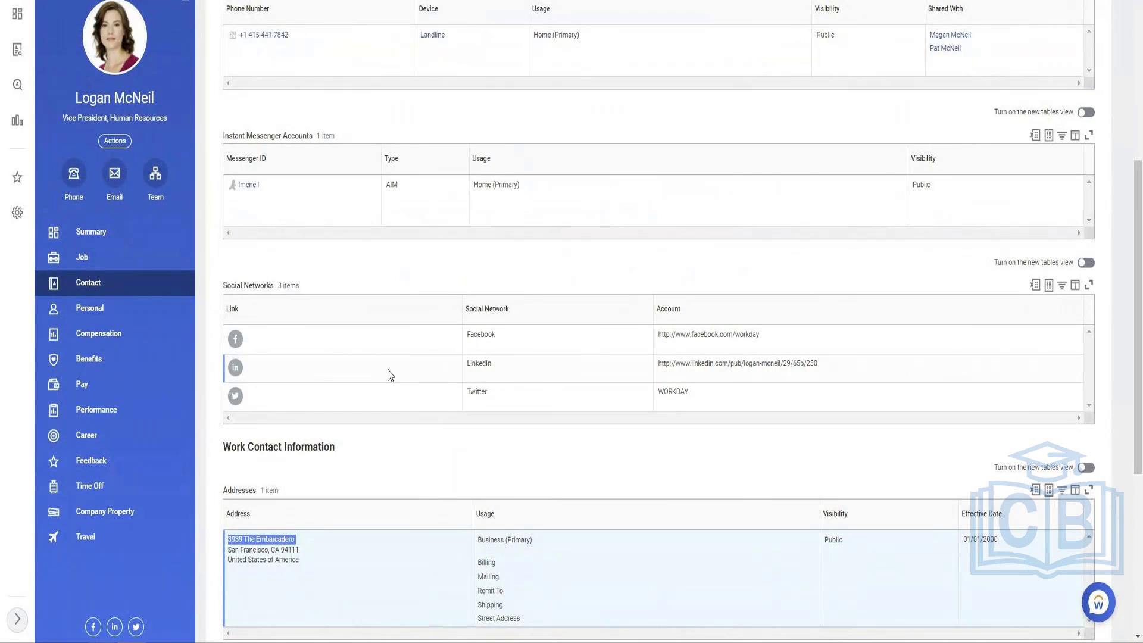
Examine the city and postal code of the home address in the employee's contact information
{"action": "scroll", "coordinate": [388, 375], "scroll_direction": "up", "scroll_amount": 5}
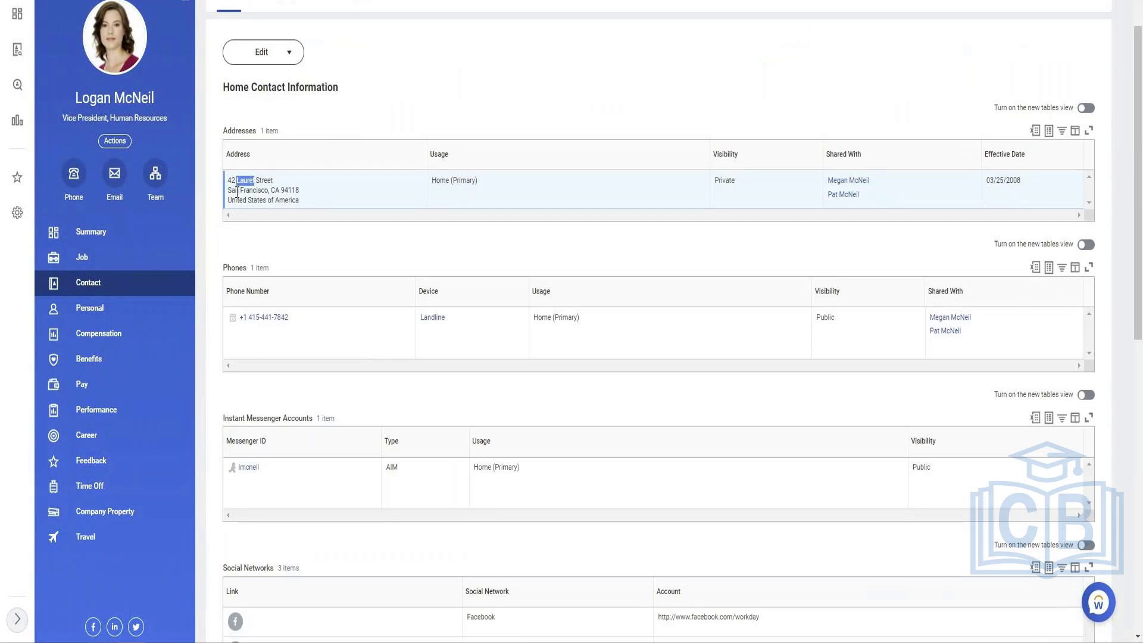
{"action": "left_click_drag", "start_coordinate": [235, 190], "coordinate": [304, 191]}
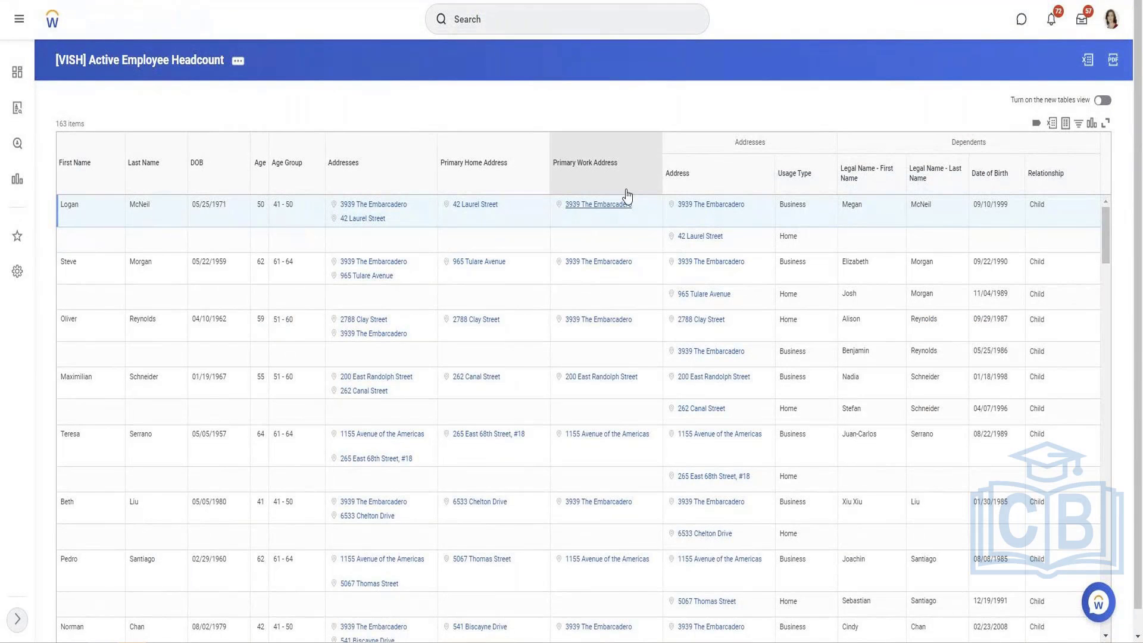
Reopen the report for editing and remove the Employee column row with the Addresses field
{"action": "left_click", "coordinate": [238, 61]}
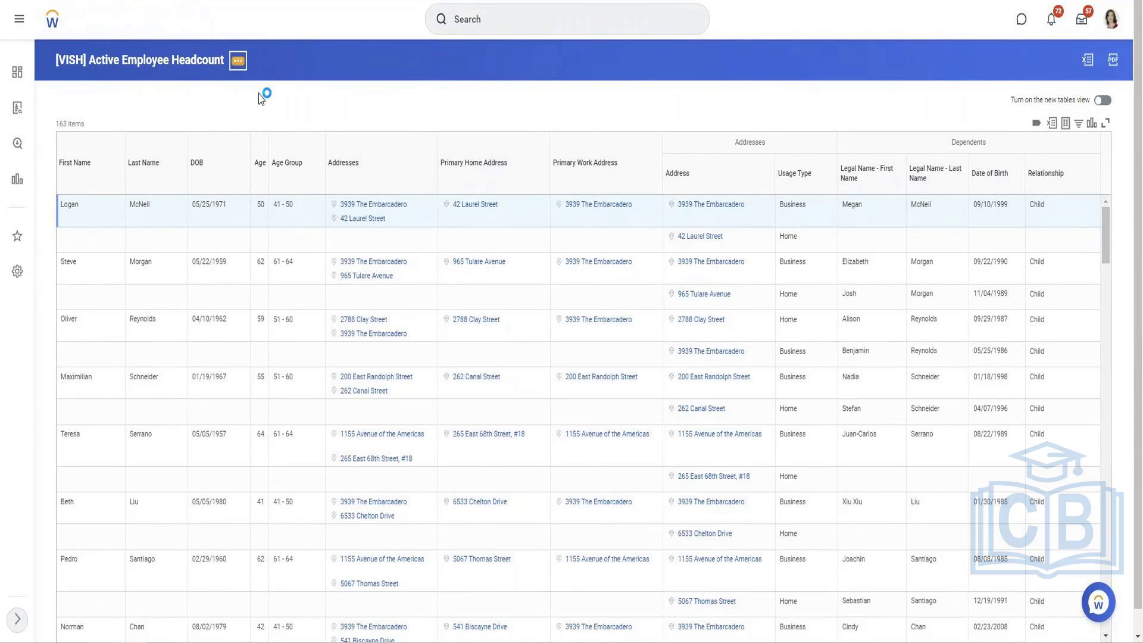
{"action": "mouse_move", "coordinate": [332, 108]}
{"action": "left_click", "coordinate": [368, 99]}
{"action": "scroll", "coordinate": [441, 255], "scroll_direction": "down", "scroll_amount": 5}
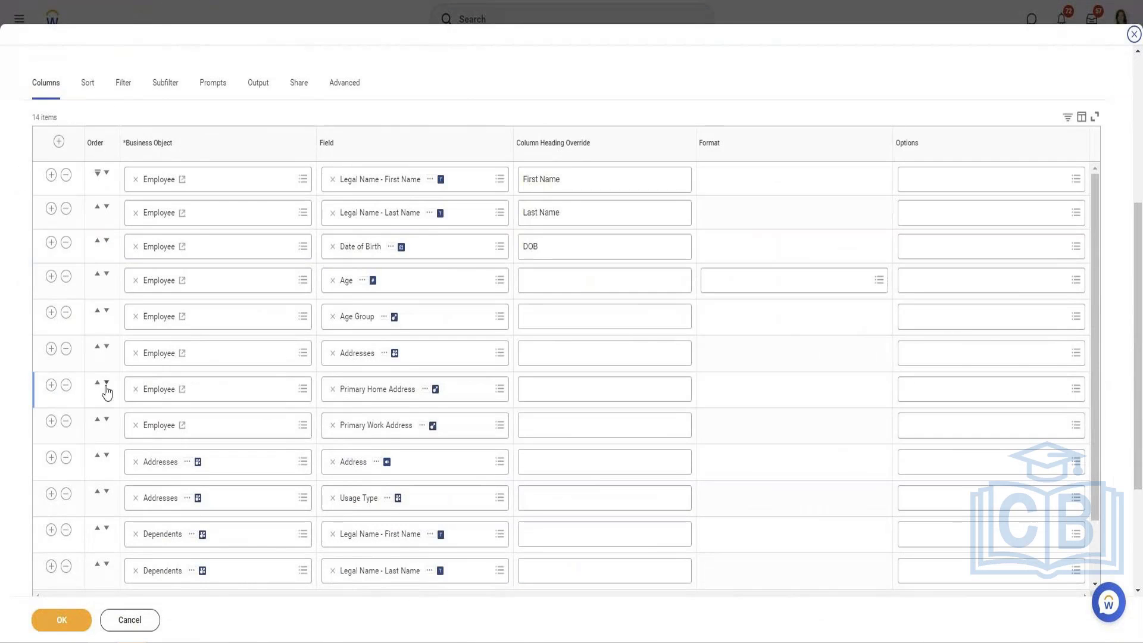
{"action": "left_click", "coordinate": [66, 349]}
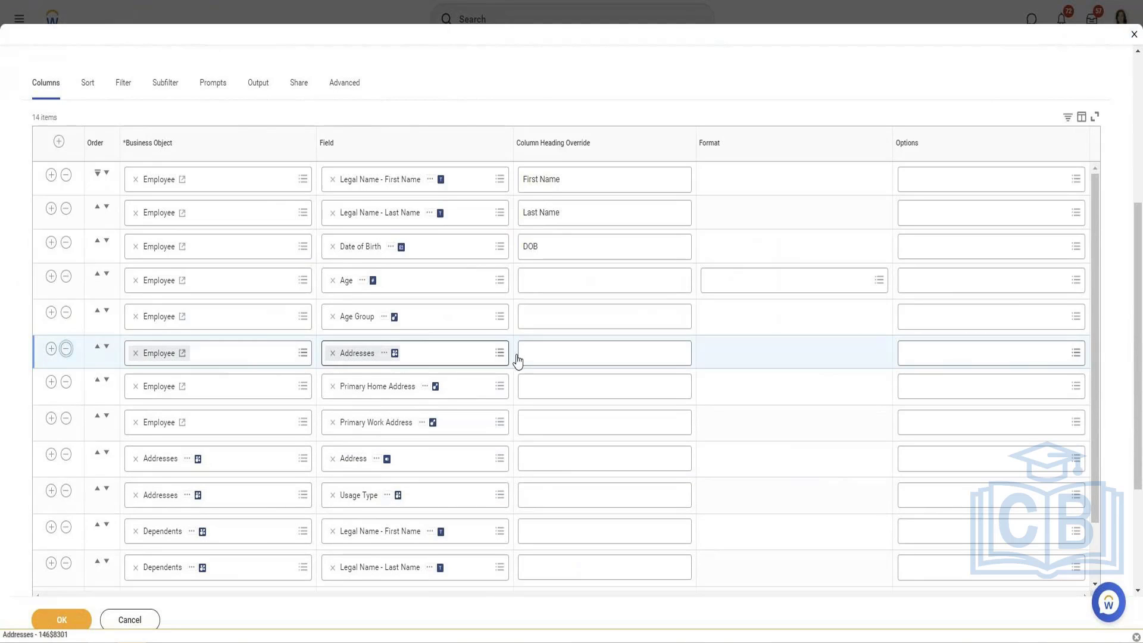
Insert an Employee column row below Primary Home Address and set its field to Primary Home Address - City
{"action": "left_click", "coordinate": [51, 348]}
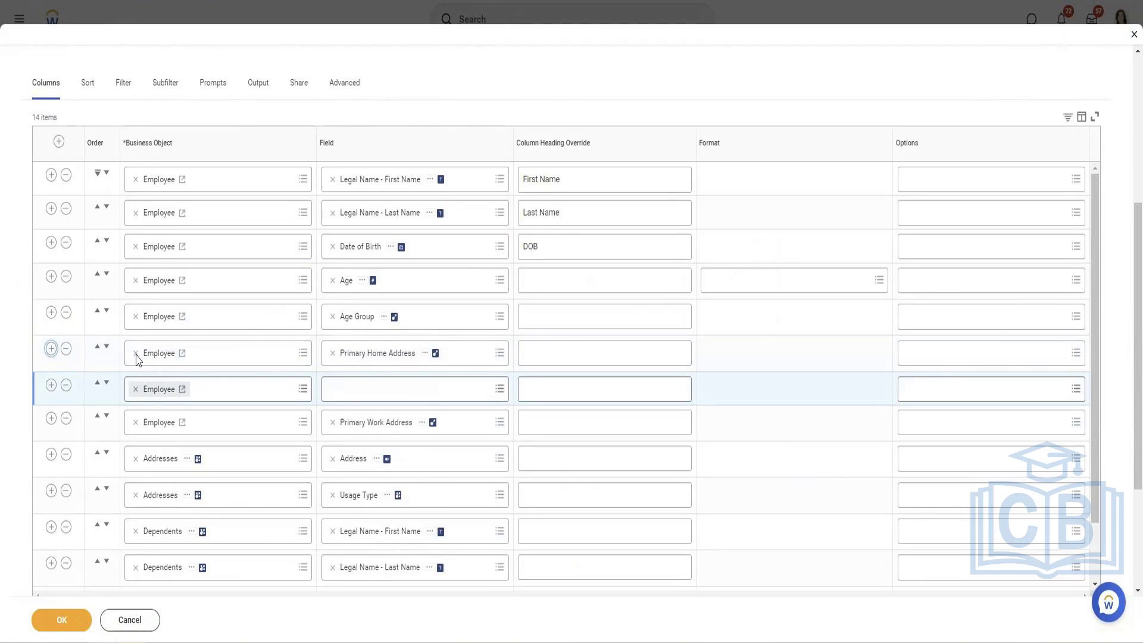
{"action": "left_click", "coordinate": [425, 353]}
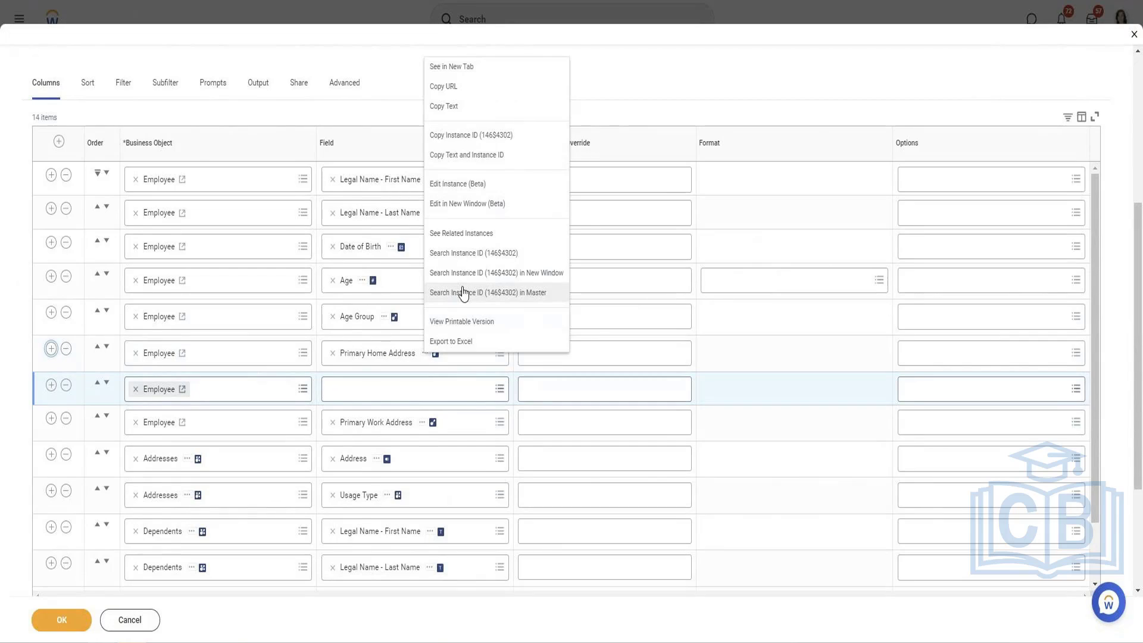
{"action": "left_click", "coordinate": [389, 384]}
{"action": "type", "text": "Primary"}
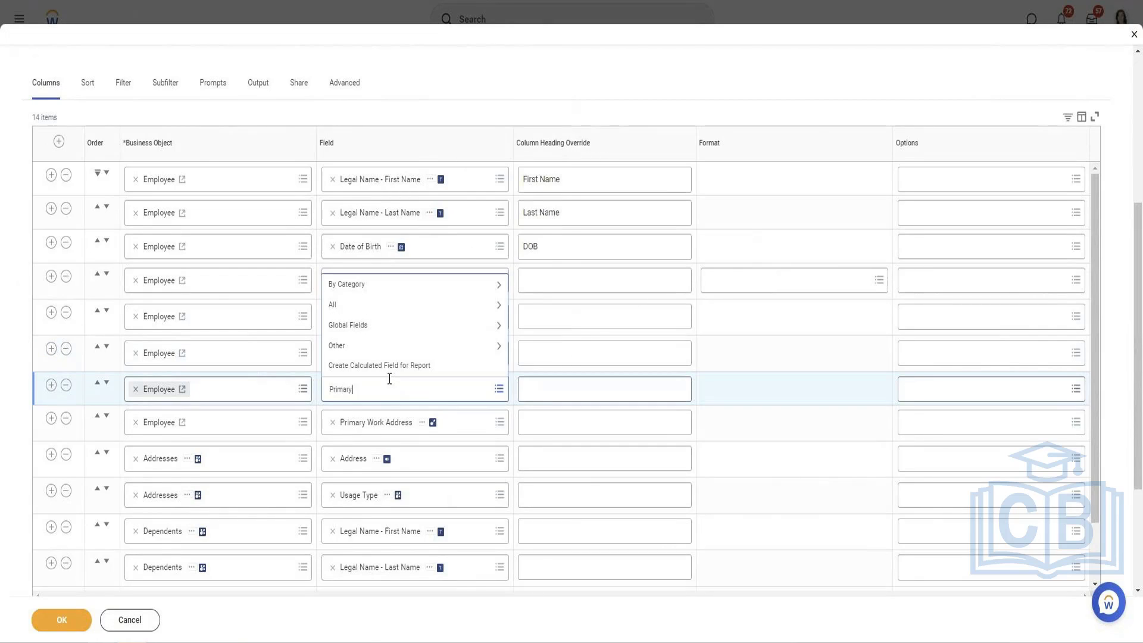
{"action": "type", "text": " Home"}
{"action": "key", "text": "Return"}
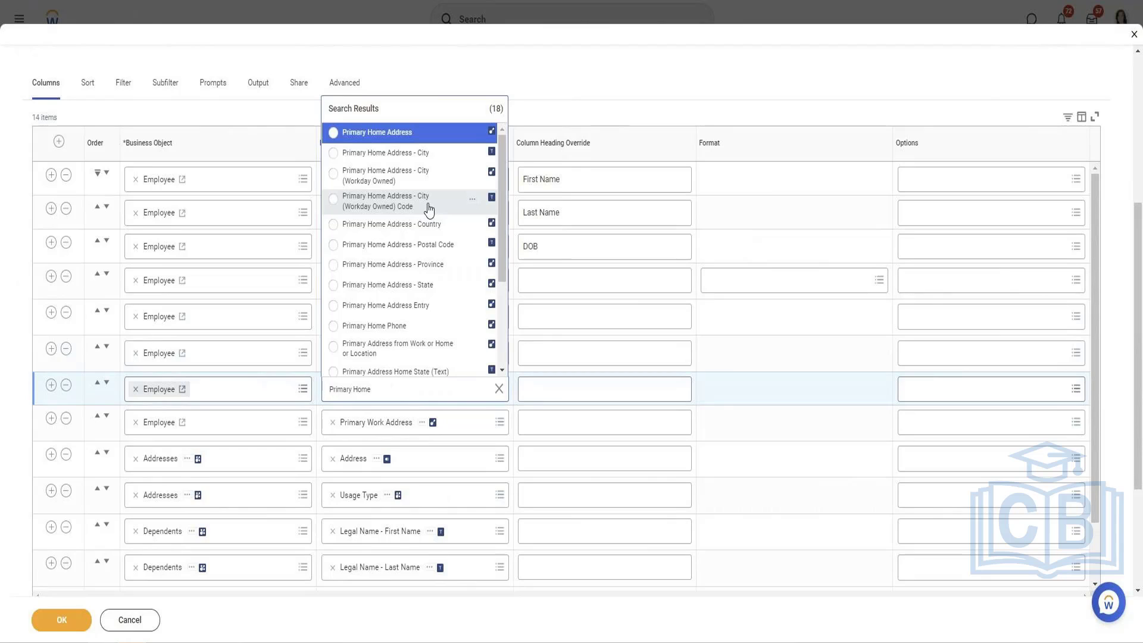
{"action": "left_click", "coordinate": [419, 153]}
Insert an Employee column row below the city row and set its field to Primary Home Address - State
{"action": "left_click", "coordinate": [50, 385]}
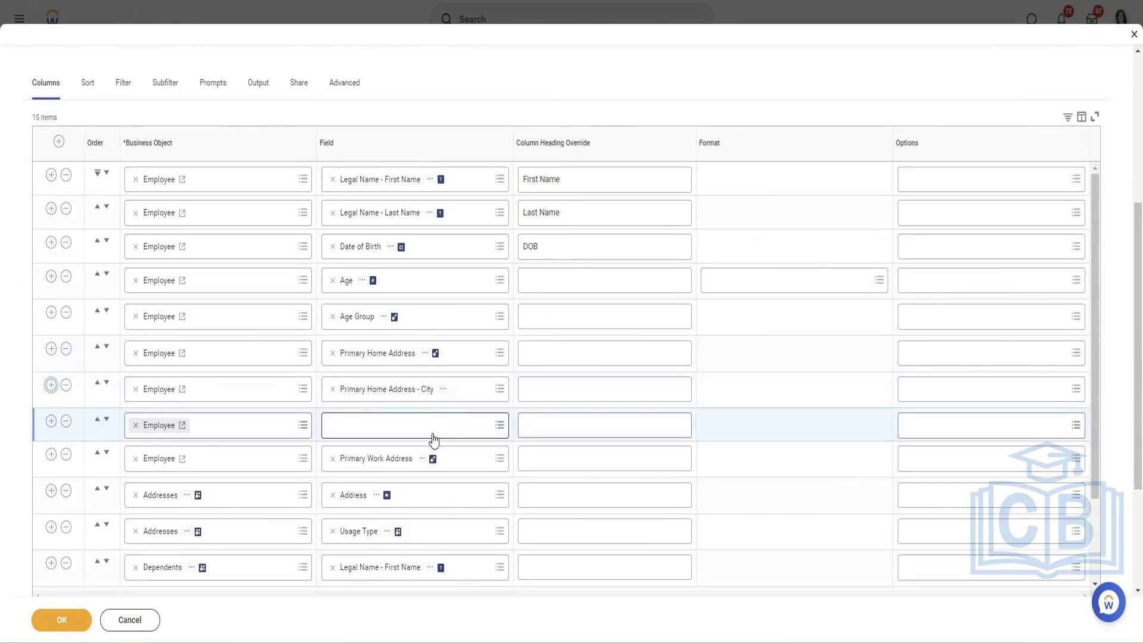
{"action": "left_click", "coordinate": [433, 438]}
{"action": "type", "text": "Primay"}
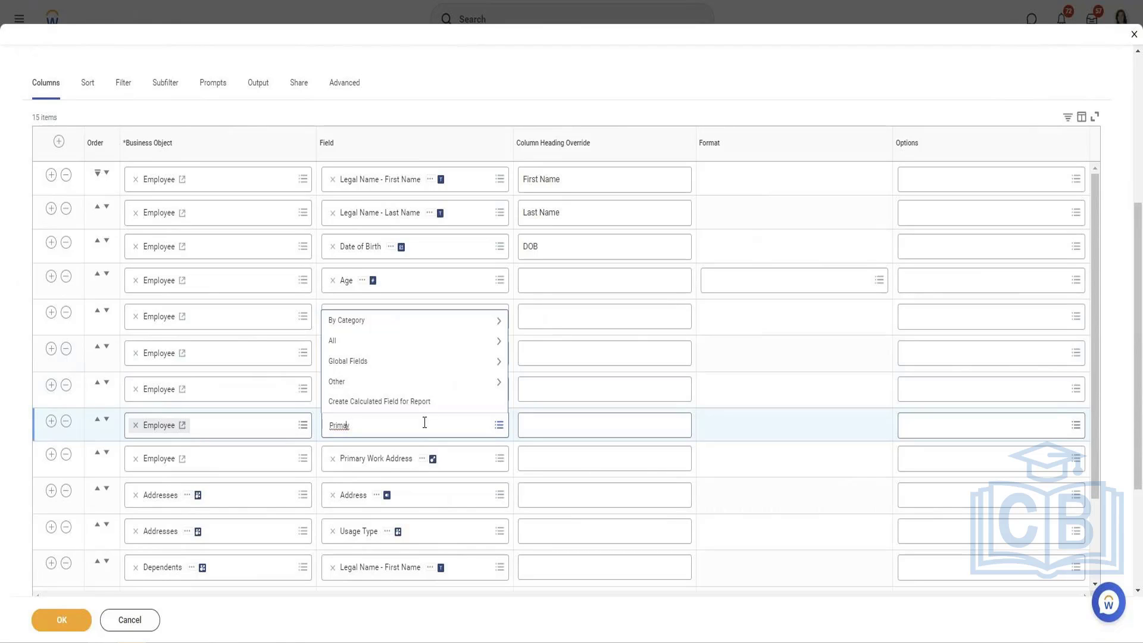
{"action": "key", "text": "BackSpace"}
{"action": "type", "text": "ry home State"}
{"action": "key", "text": "Return"}
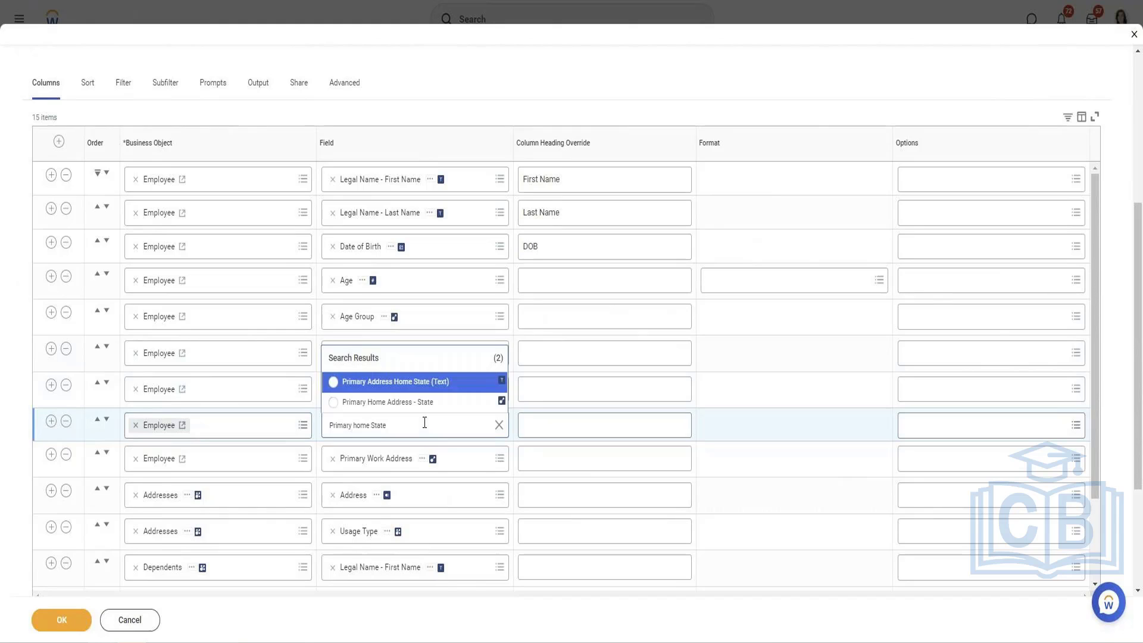
{"action": "left_click", "coordinate": [419, 402]}
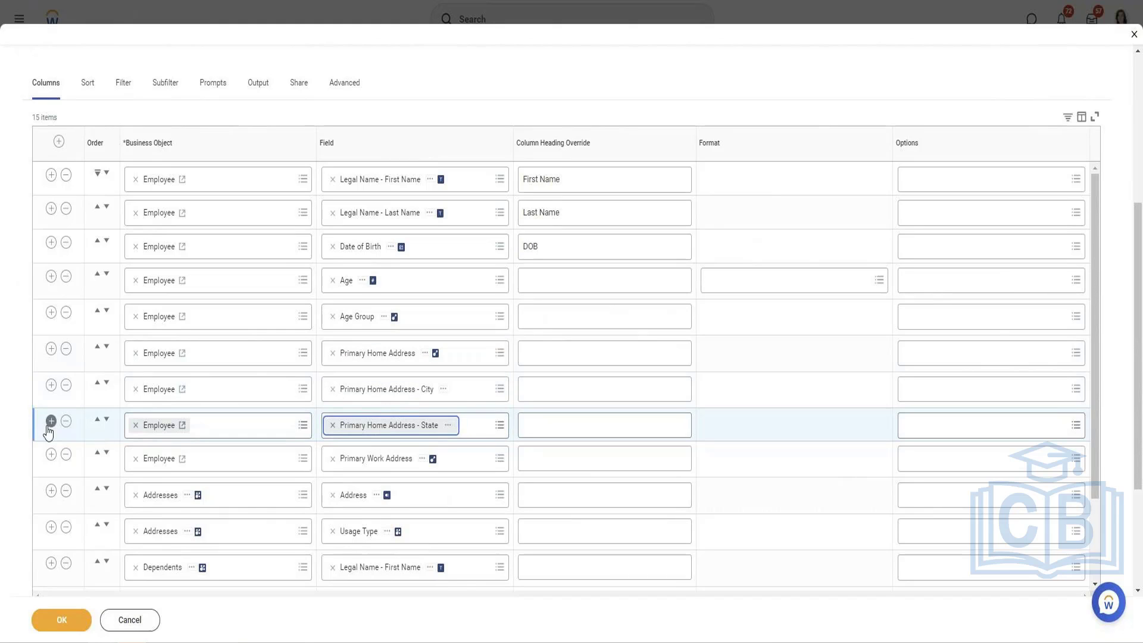
{"action": "left_click", "coordinate": [440, 464]}
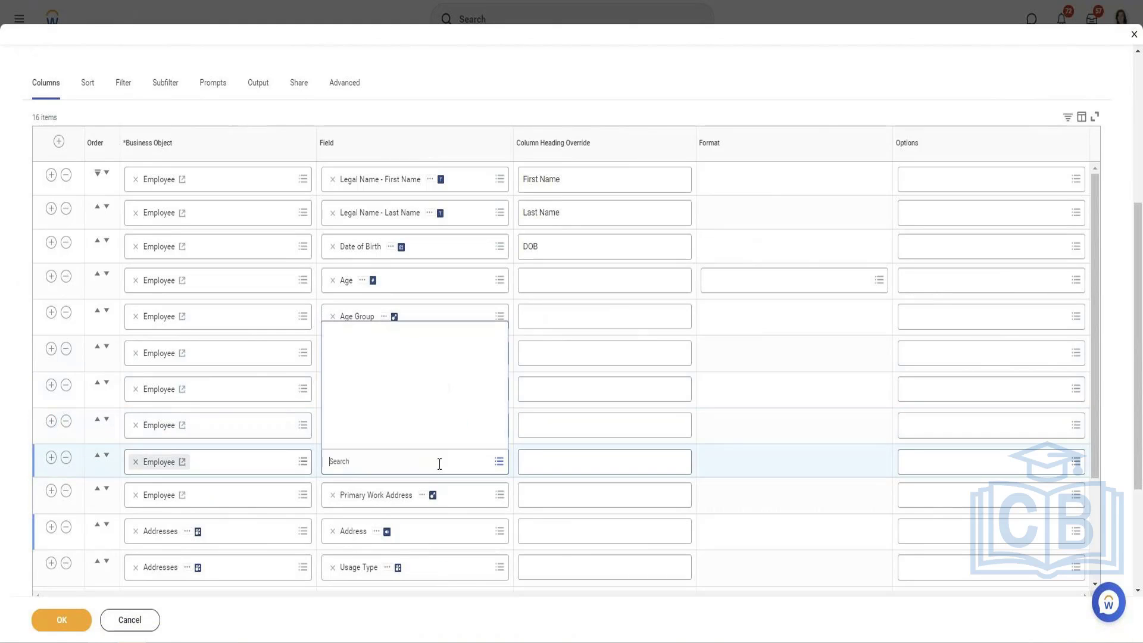
{"action": "type", "text": "Primary home"}
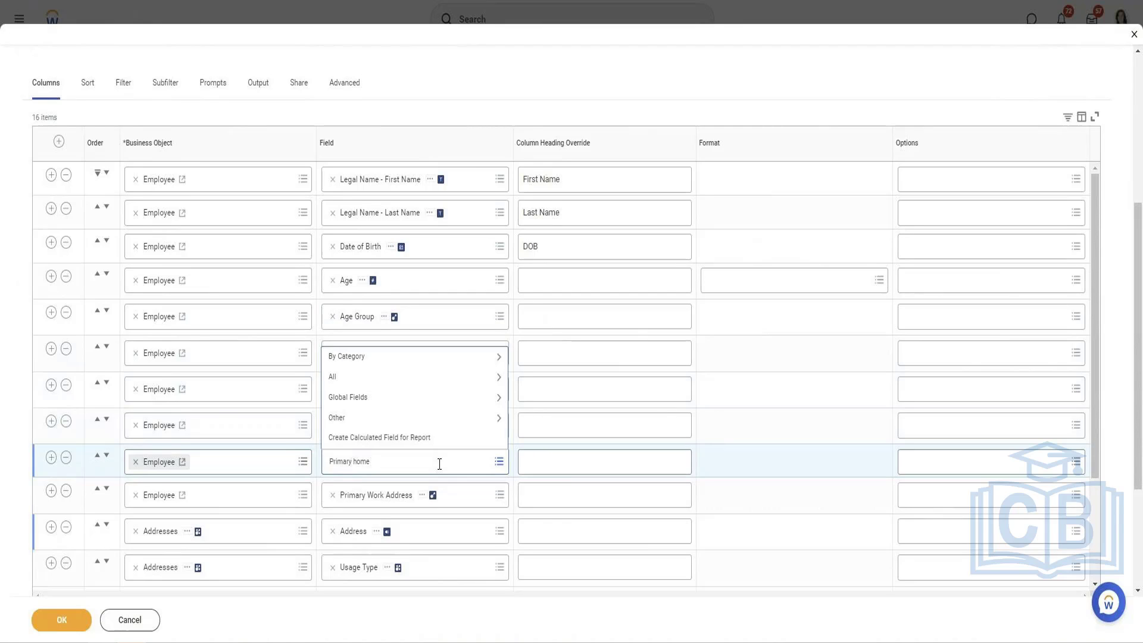
{"action": "type", "text": " Countyr"}
{"action": "key", "text": "Return"}
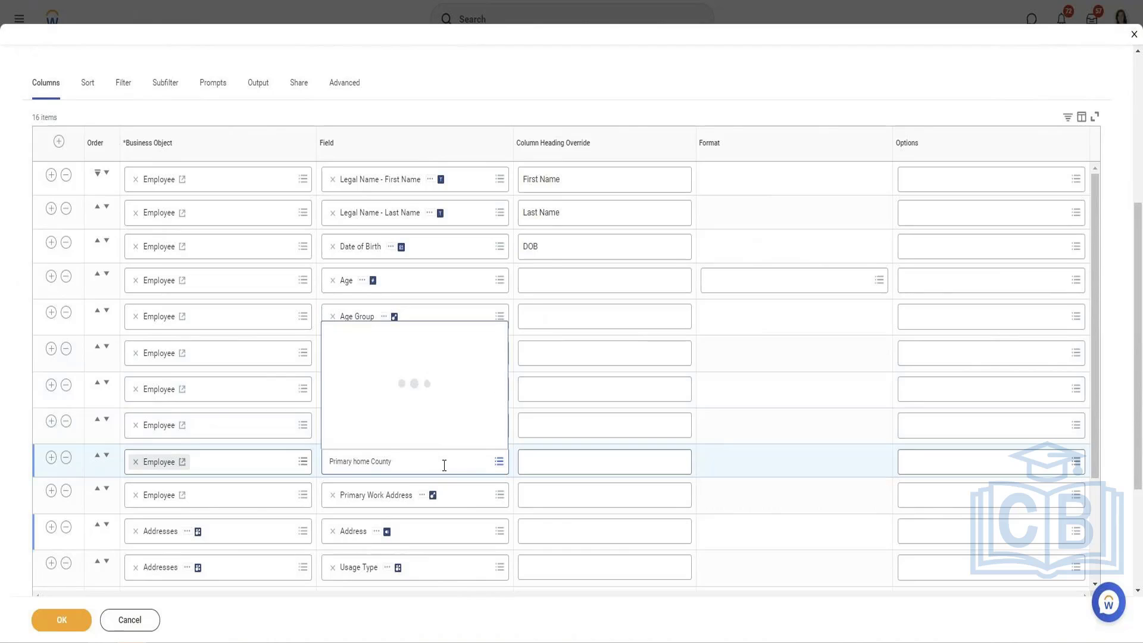
{"action": "left_click", "coordinate": [391, 455]}
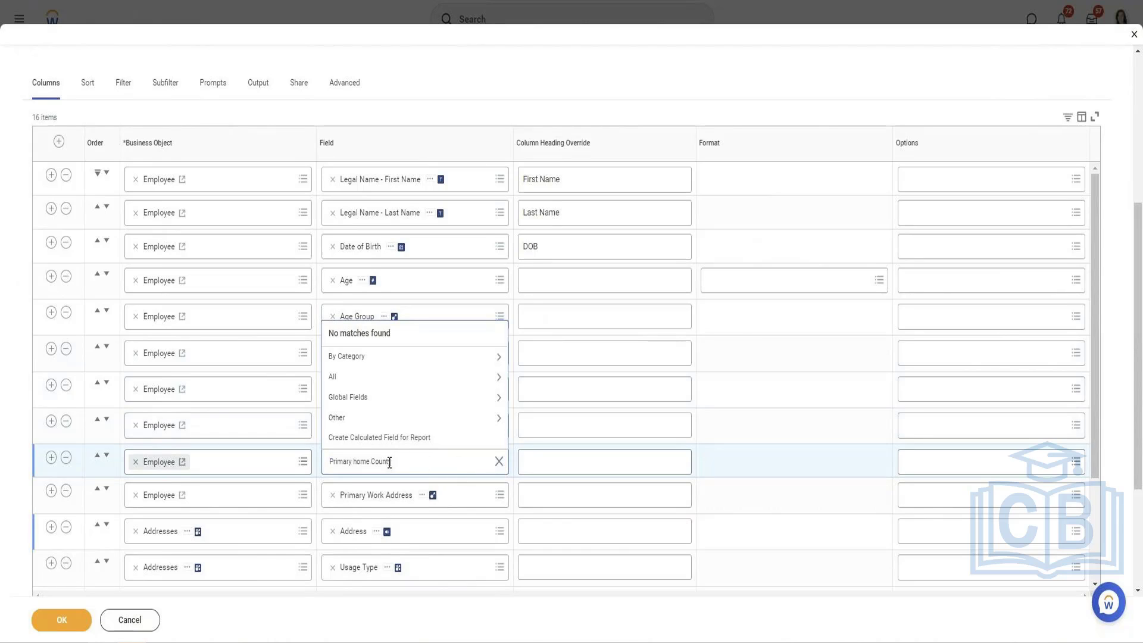
{"action": "right_click", "coordinate": [386, 463]}
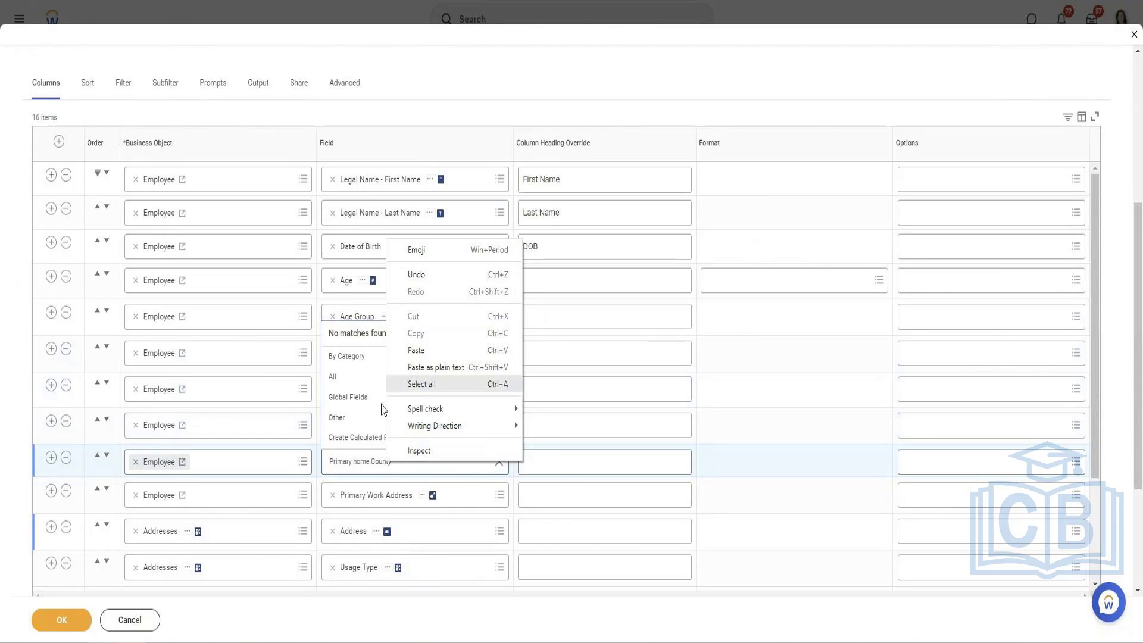
{"action": "left_click", "coordinate": [383, 438]}
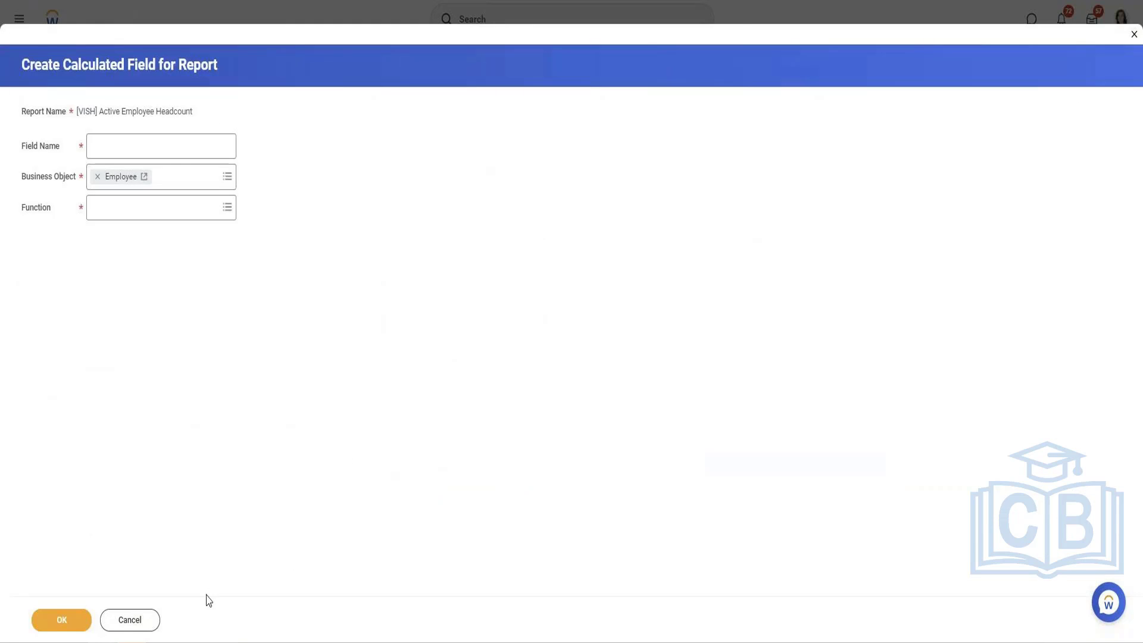
{"action": "left_click", "coordinate": [119, 623]}
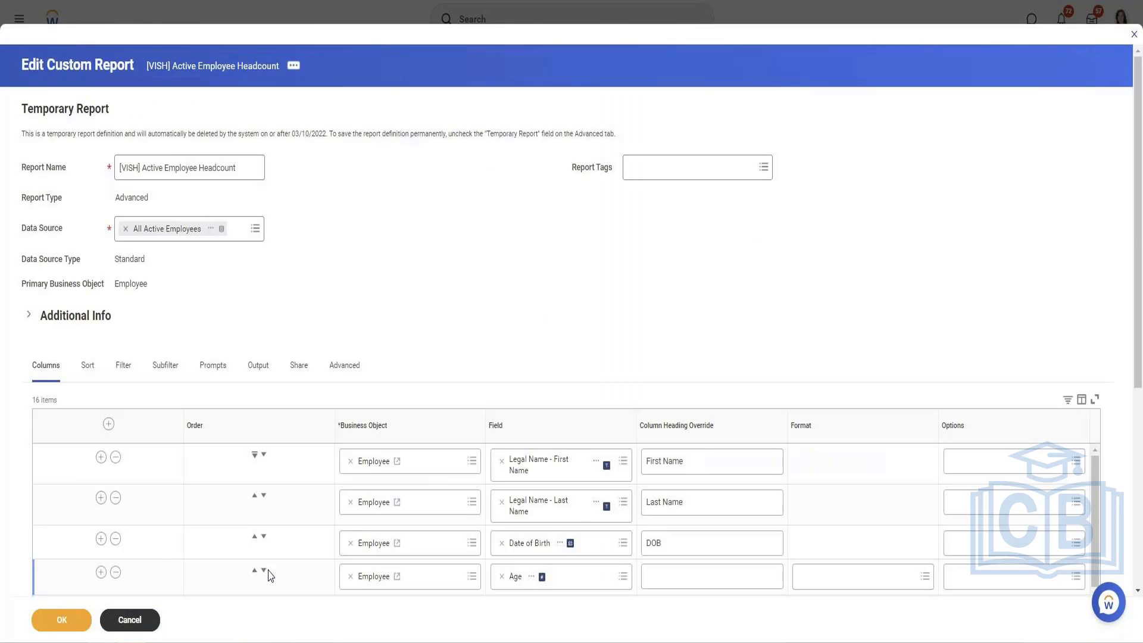
Set the field of the empty Employee column row below Primary Home Address - State to Primary Address - Country Name
{"action": "scroll", "coordinate": [400, 355], "scroll_direction": "down", "scroll_amount": 7}
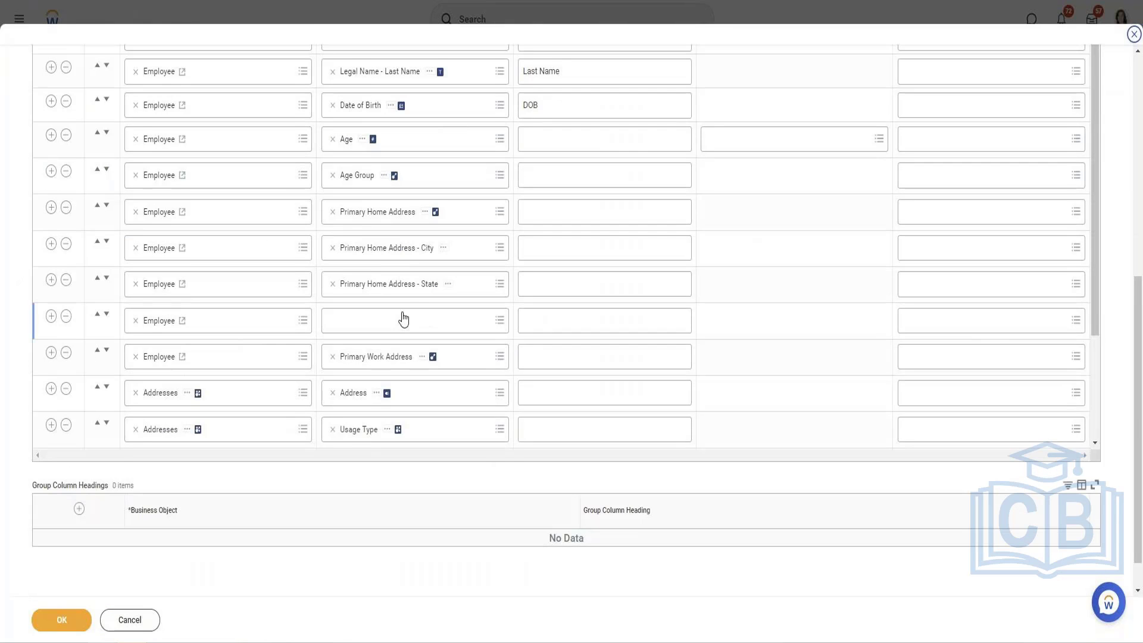
{"action": "left_click", "coordinate": [404, 321]}
{"action": "type", "text": "Country P"}
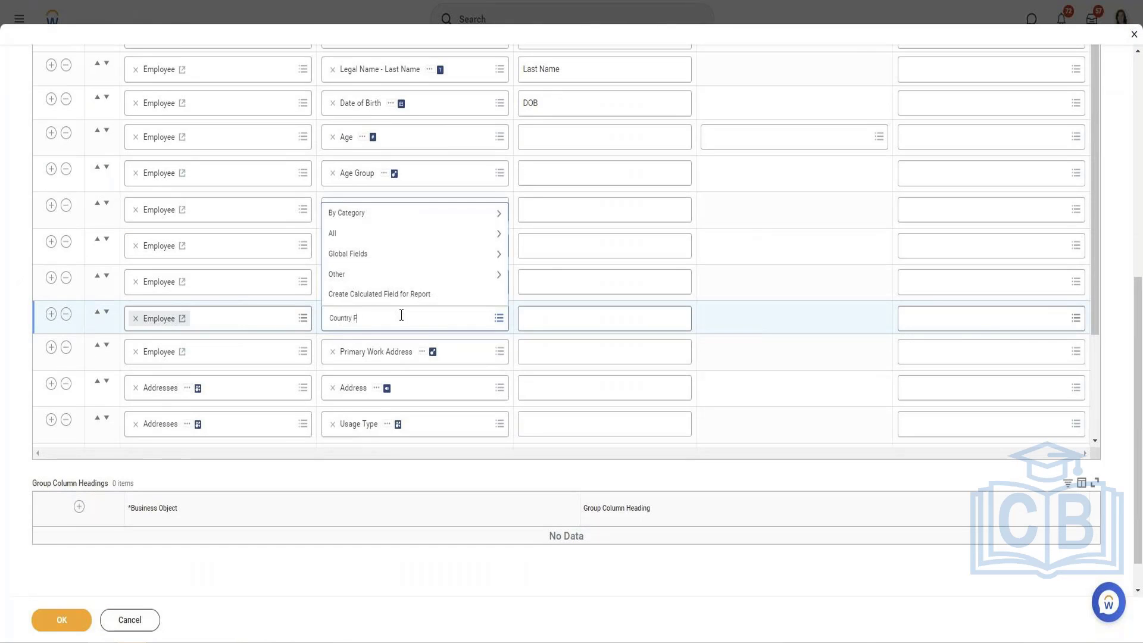
{"action": "type", "text": "rimary"}
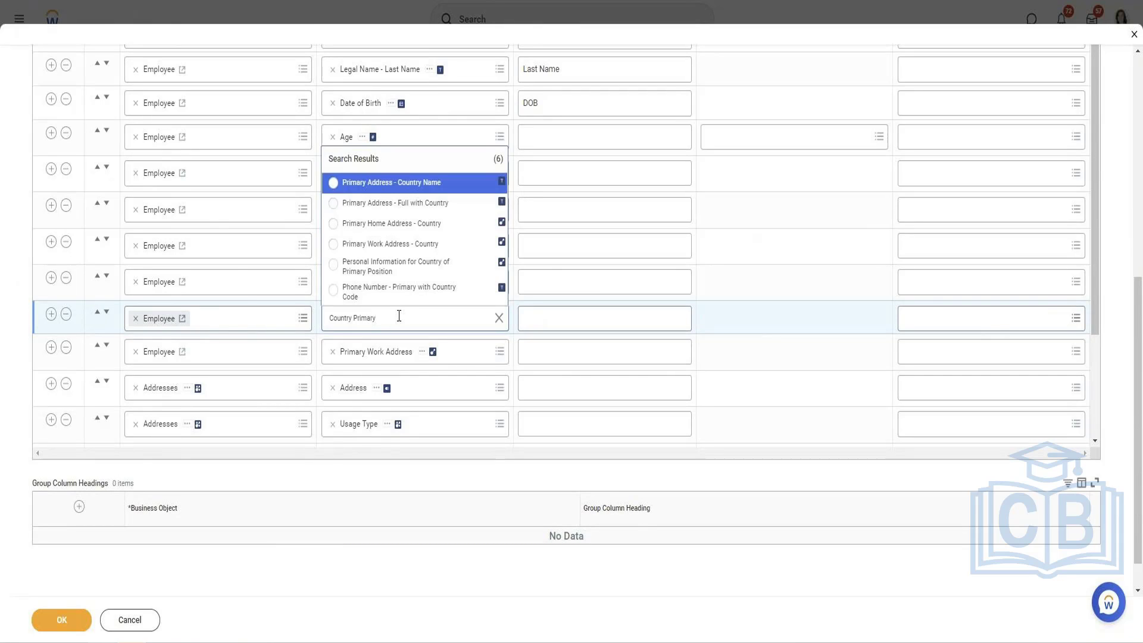
{"action": "left_click", "coordinate": [451, 185]}
Save and run the report, and check the home city and country of the first listed employee
{"action": "left_click", "coordinate": [58, 623]}
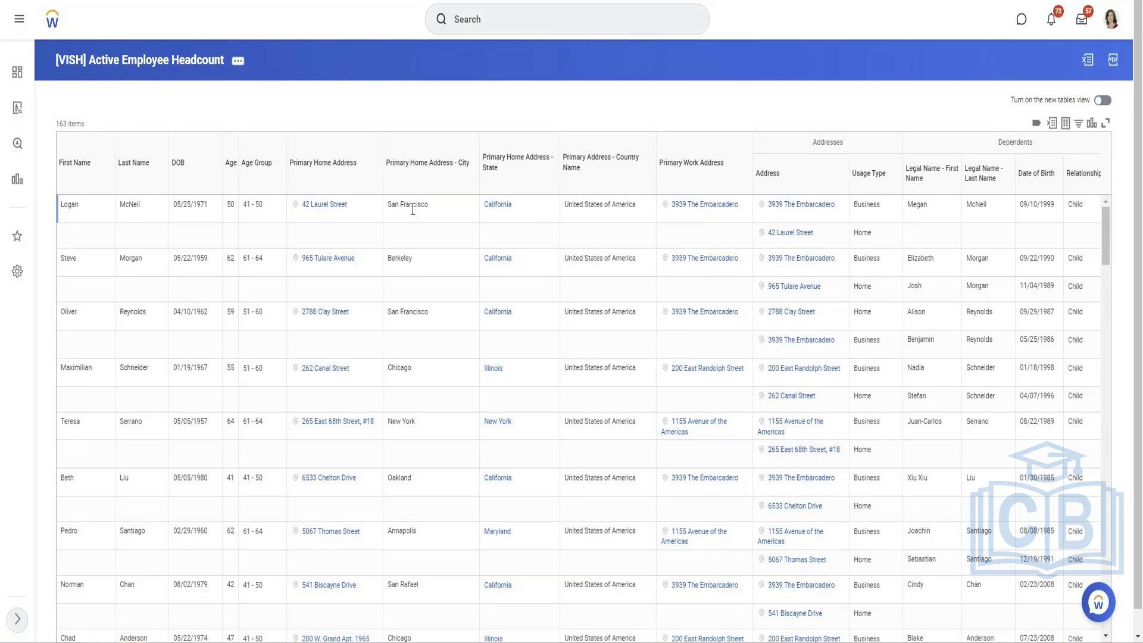
{"action": "triple_click", "coordinate": [413, 208]}
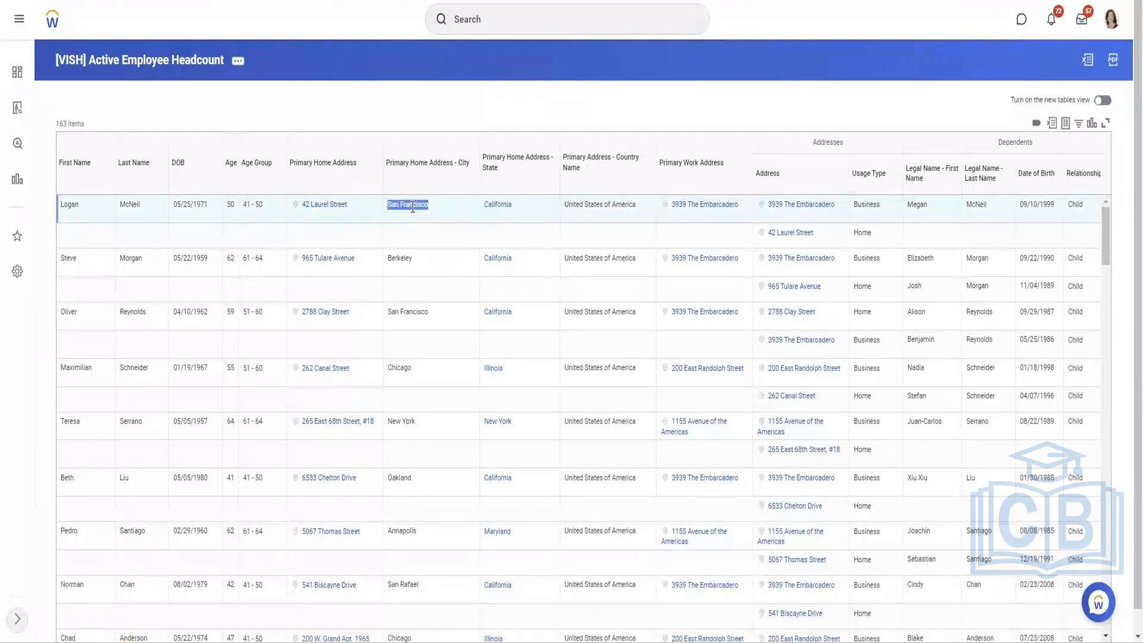
{"action": "triple_click", "coordinate": [604, 208]}
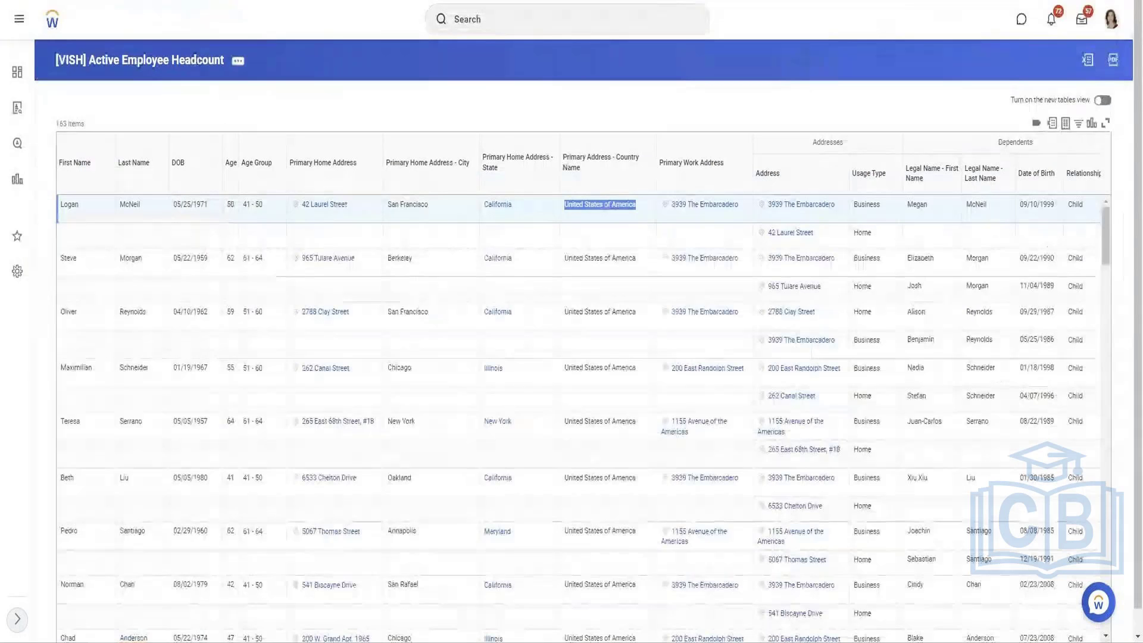
Reopen the report for editing and insert a second condition row below Dependents in the instance filter
{"action": "left_click", "coordinate": [238, 61]}
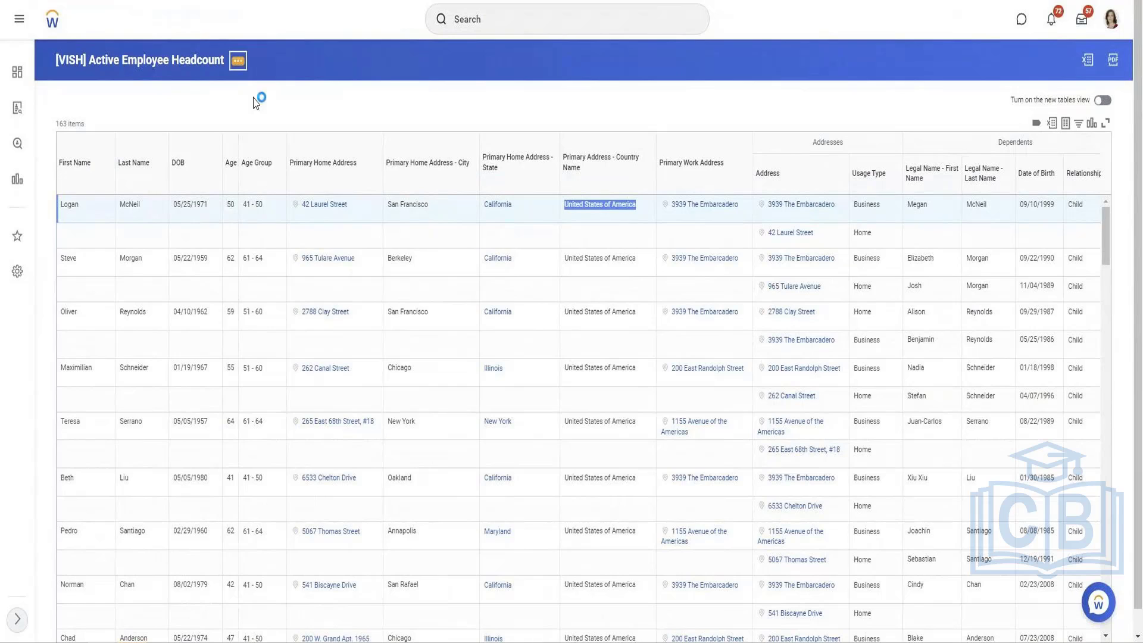
{"action": "mouse_move", "coordinate": [289, 108]}
{"action": "left_click", "coordinate": [365, 97]}
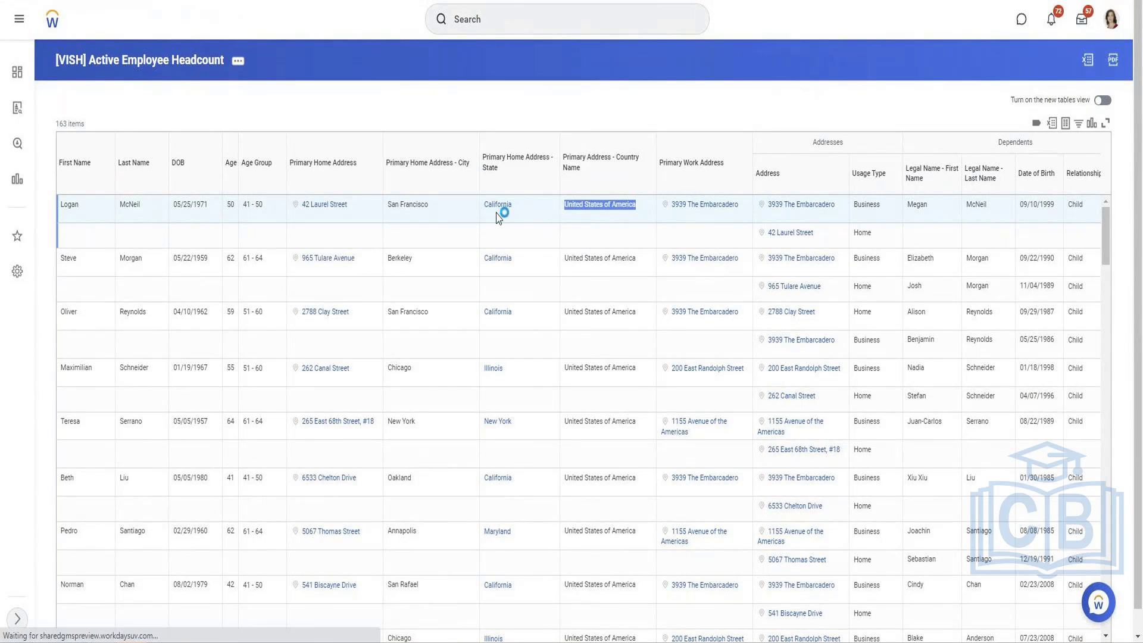
{"action": "scroll", "coordinate": [222, 206], "scroll_direction": "down", "scroll_amount": 3}
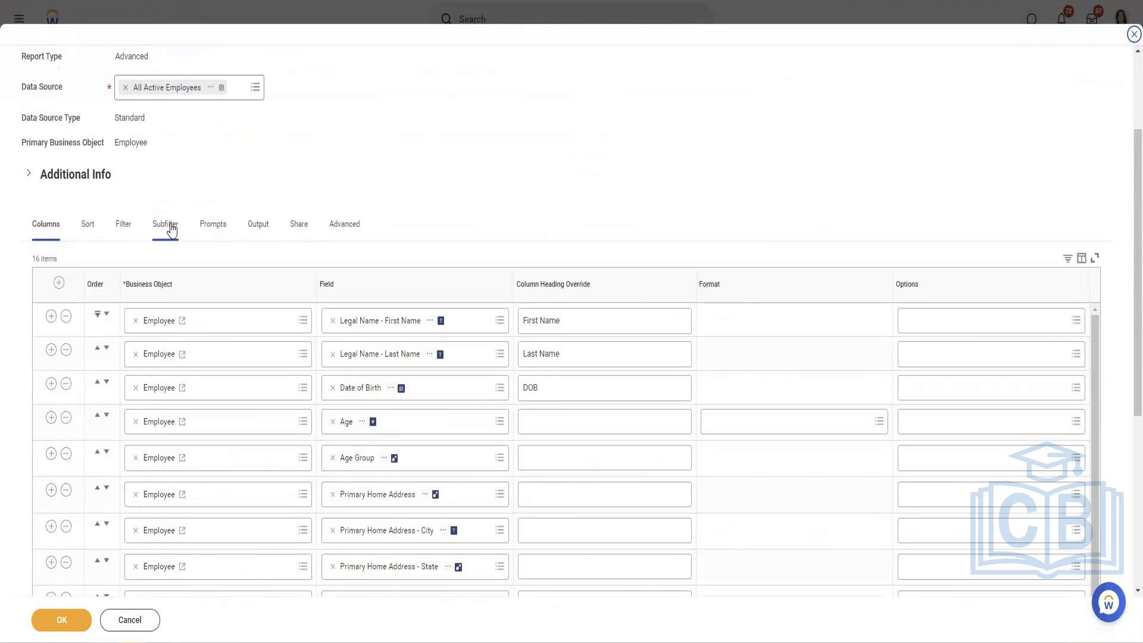
{"action": "left_click", "coordinate": [123, 224]}
{"action": "left_click", "coordinate": [44, 341]}
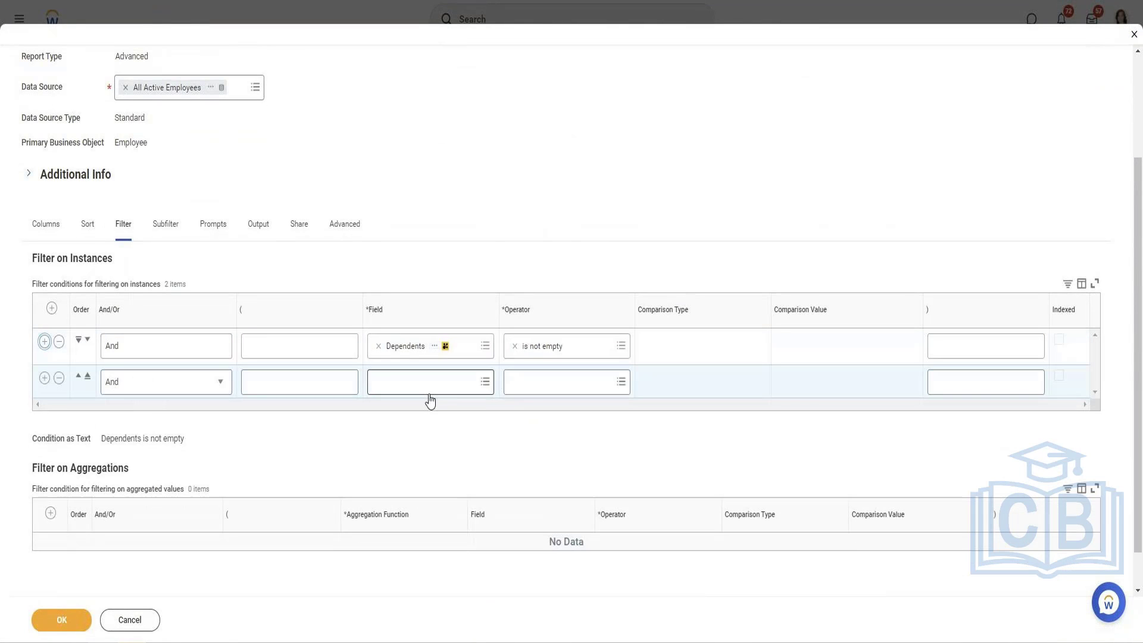
Set the new instance filter condition to the field Primary Home Address with the operator is not empty
{"action": "left_click", "coordinate": [429, 384]}
{"action": "type", "text": "primary home"}
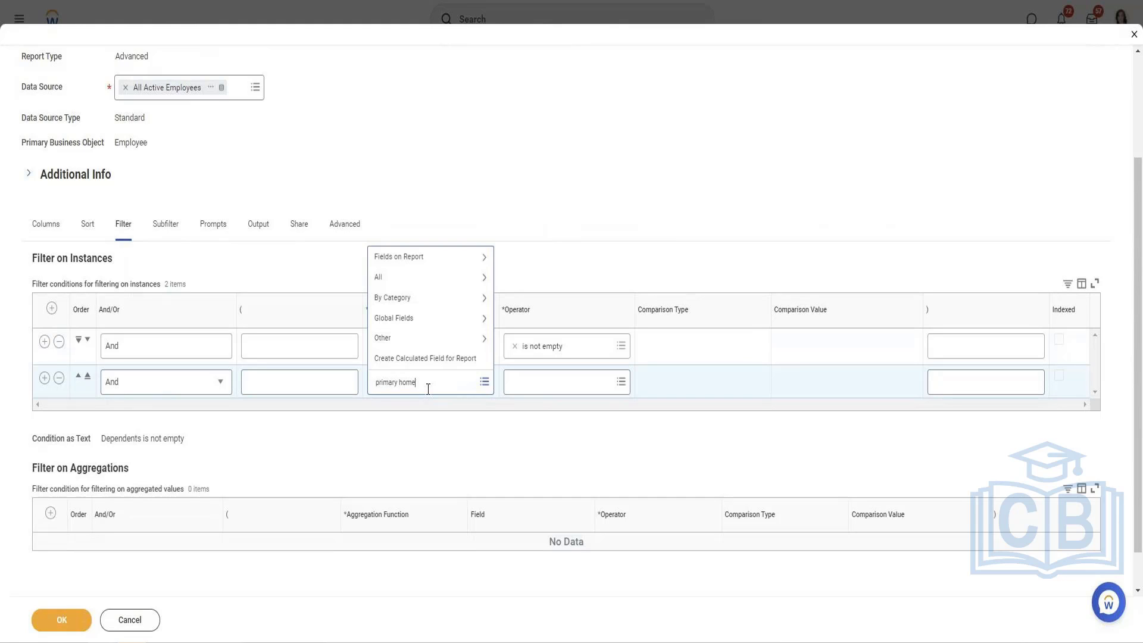
{"action": "key", "text": "Return"}
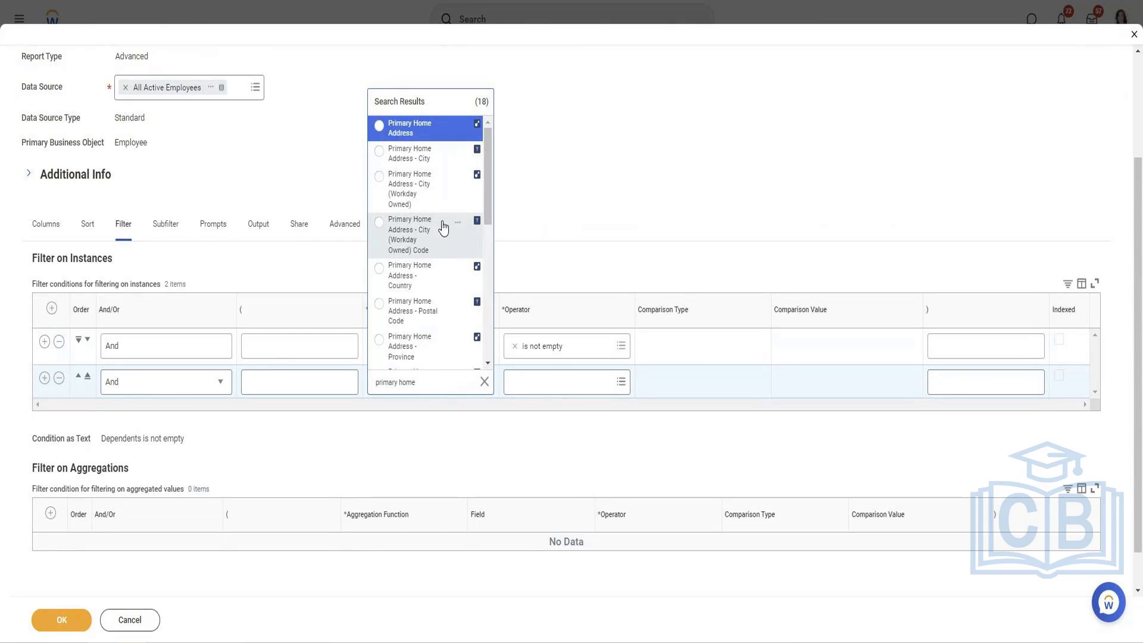
{"action": "left_click", "coordinate": [421, 128]}
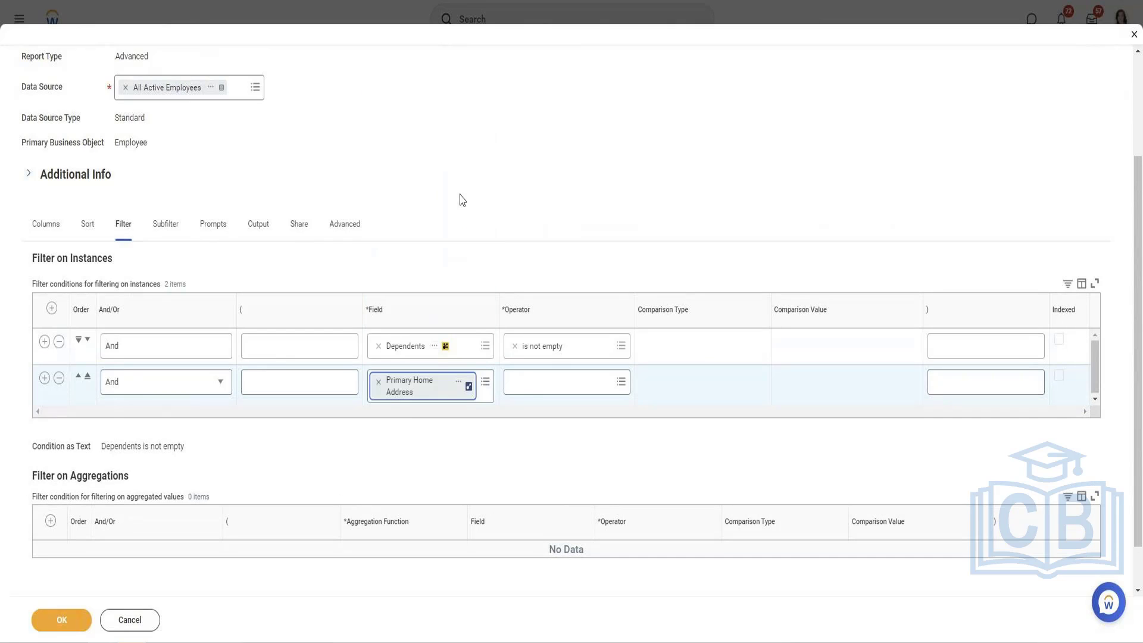
{"action": "left_click", "coordinate": [539, 382]}
{"action": "left_click", "coordinate": [541, 350]}
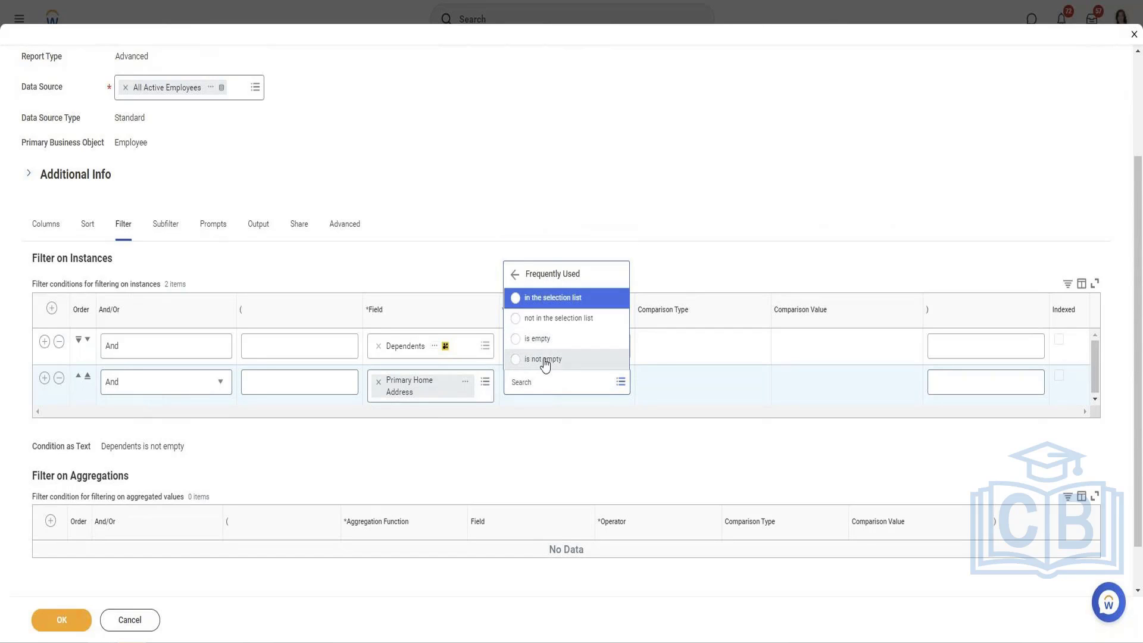
{"action": "left_click", "coordinate": [543, 359]}
Add a second sub-level filter to the report and set its business object to Primary Home Address
{"action": "left_click", "coordinate": [159, 228]}
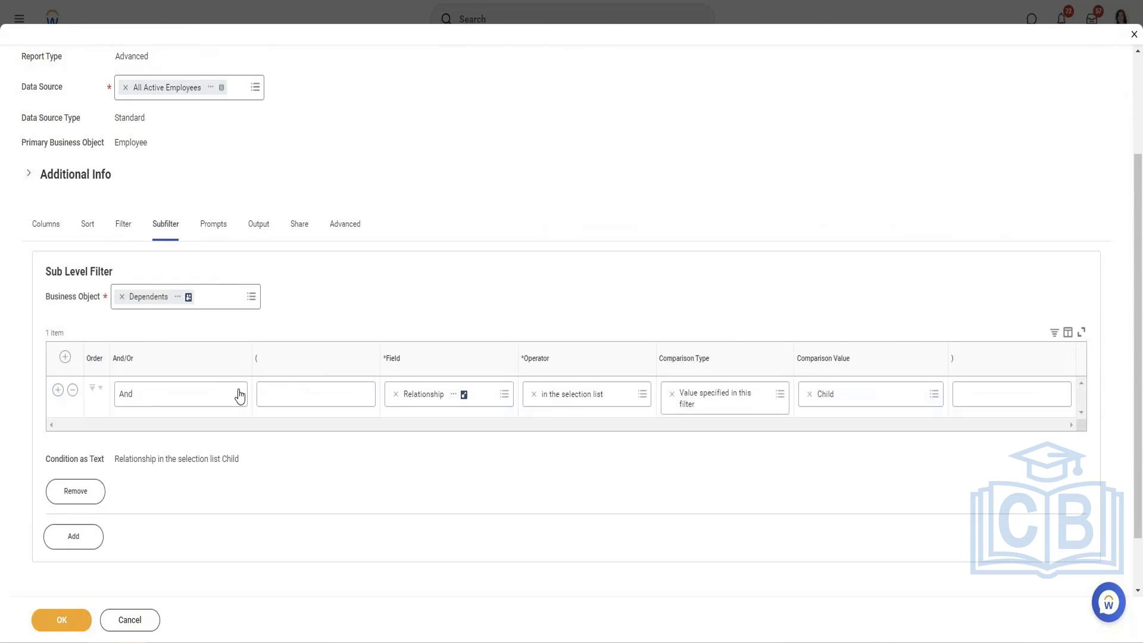
{"action": "left_click", "coordinate": [77, 542]}
{"action": "scroll", "coordinate": [81, 544], "scroll_direction": "down", "scroll_amount": 5}
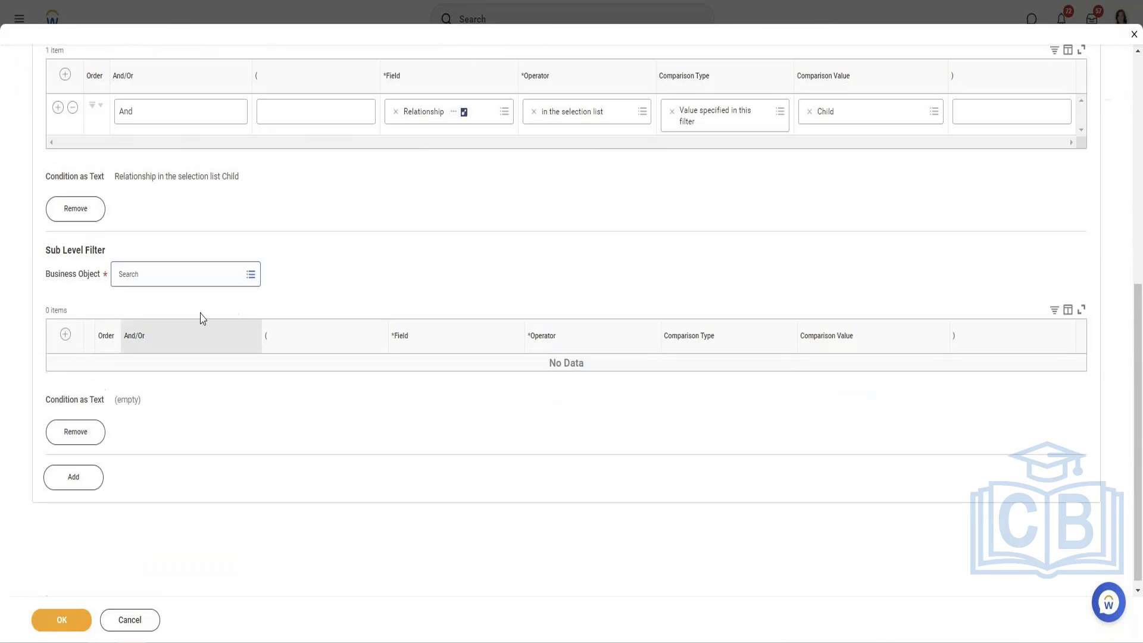
{"action": "left_click", "coordinate": [201, 275]}
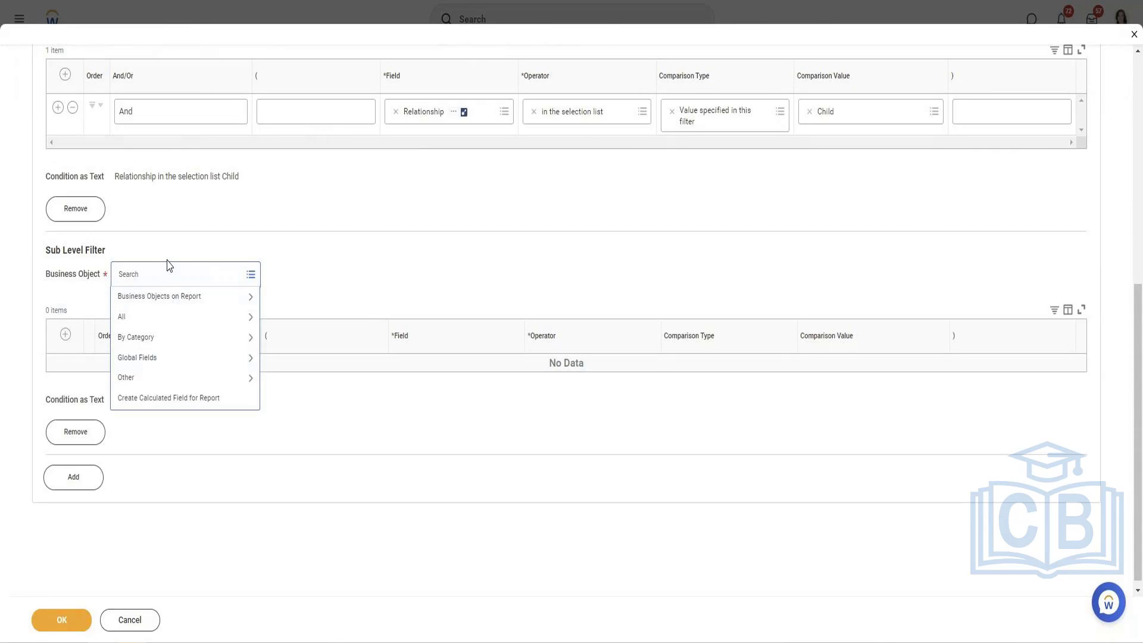
{"action": "type", "text": "primary home"}
{"action": "key", "text": "Return"}
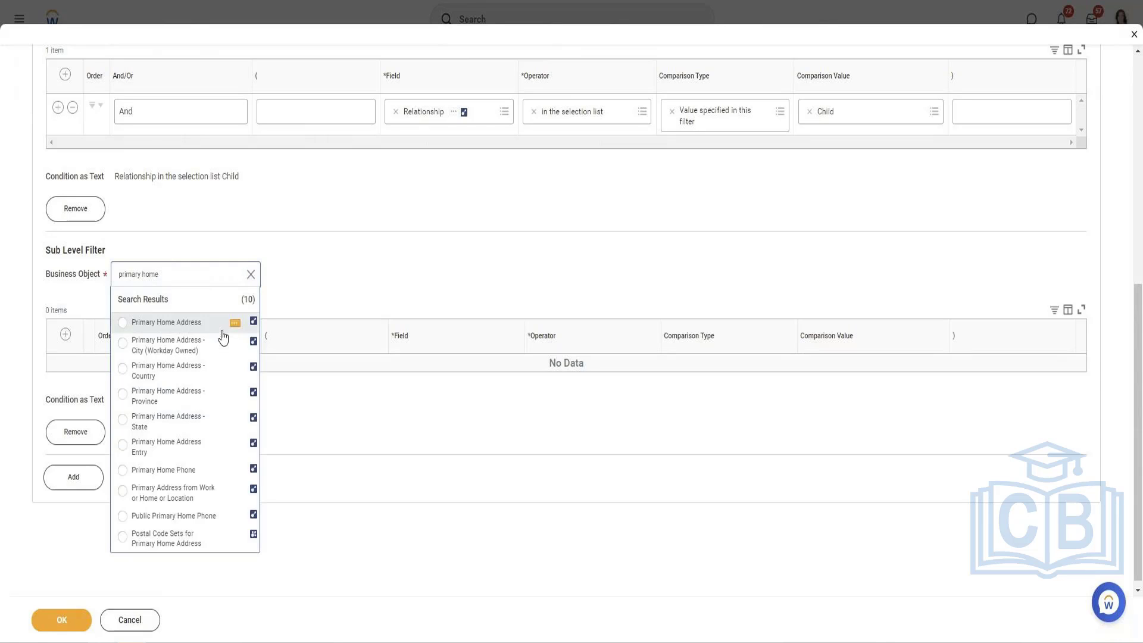
{"action": "left_click", "coordinate": [197, 326]}
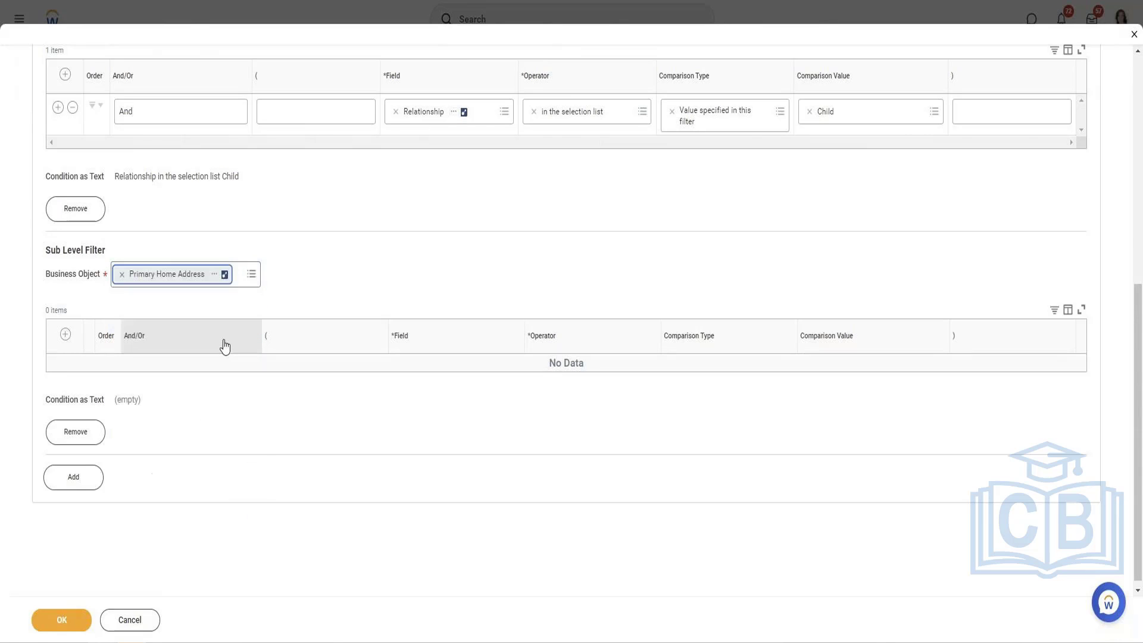
Insert a condition row in the Primary Home Address sub-level filter and set its field to State ISO Code
{"action": "left_click", "coordinate": [65, 334]}
{"action": "left_click", "coordinate": [447, 379]}
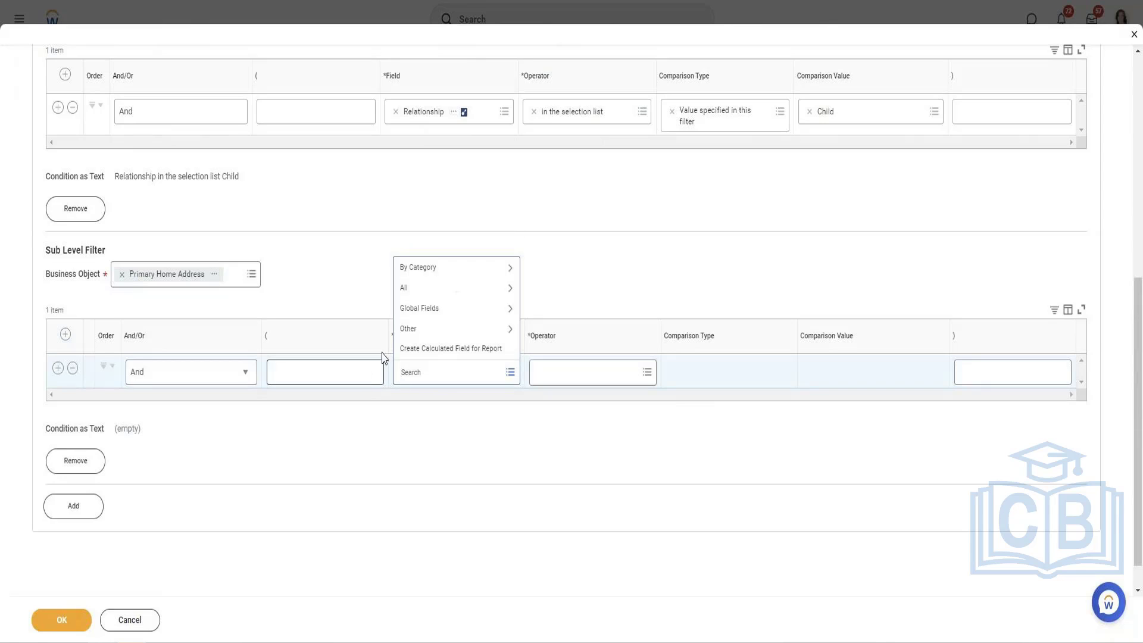
{"action": "left_click", "coordinate": [449, 272]}
{"action": "left_click", "coordinate": [455, 363]}
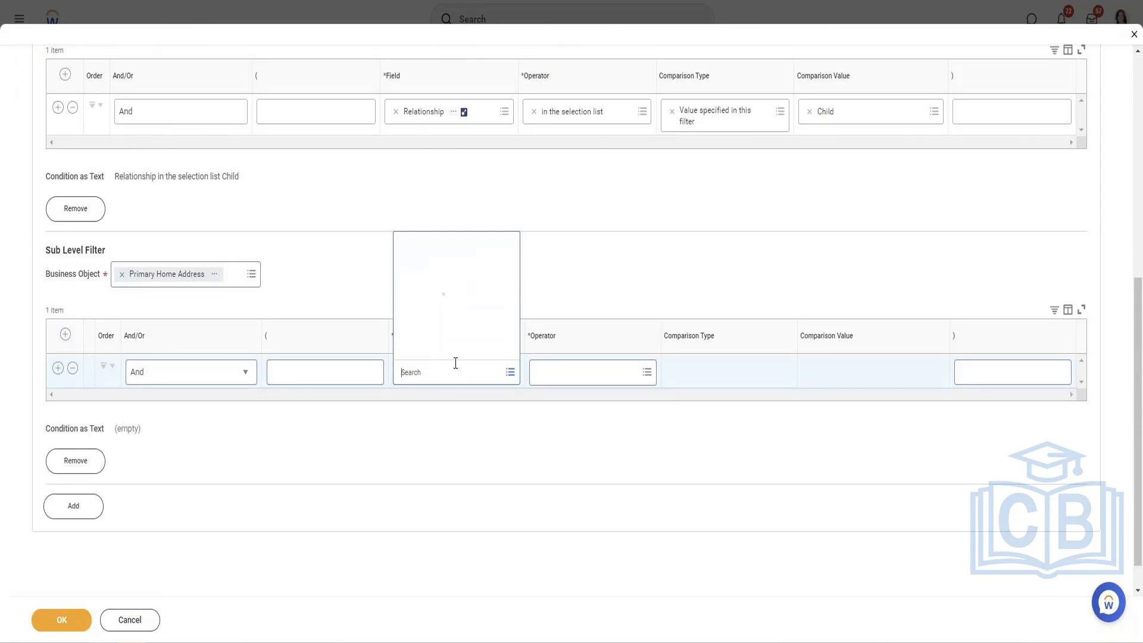
{"action": "type", "text": "state"}
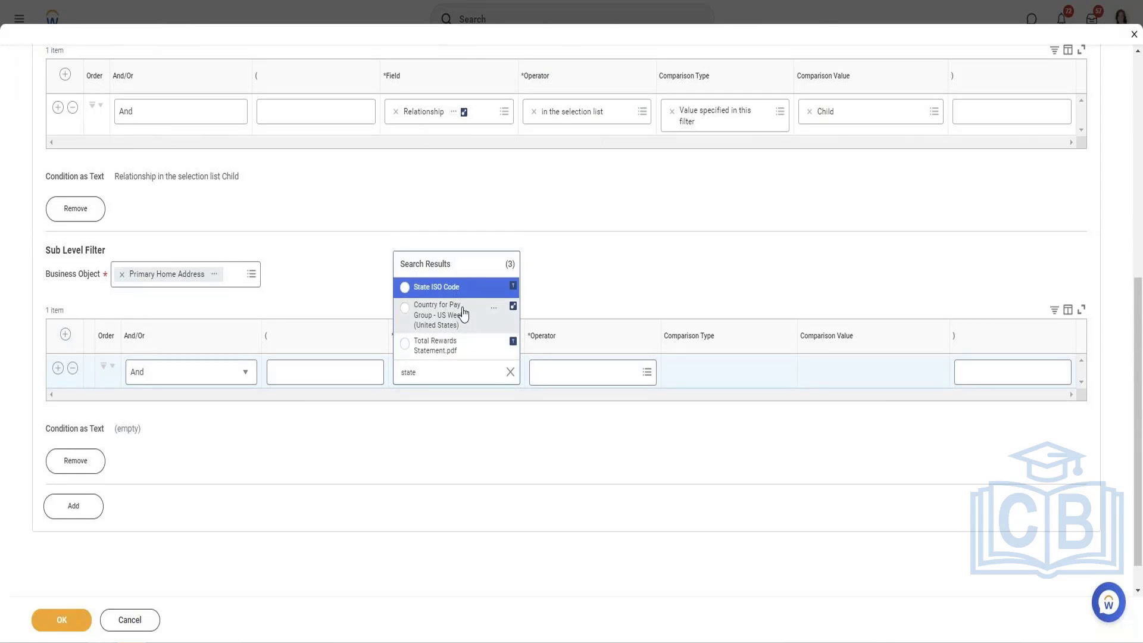
{"action": "left_click", "coordinate": [464, 290]}
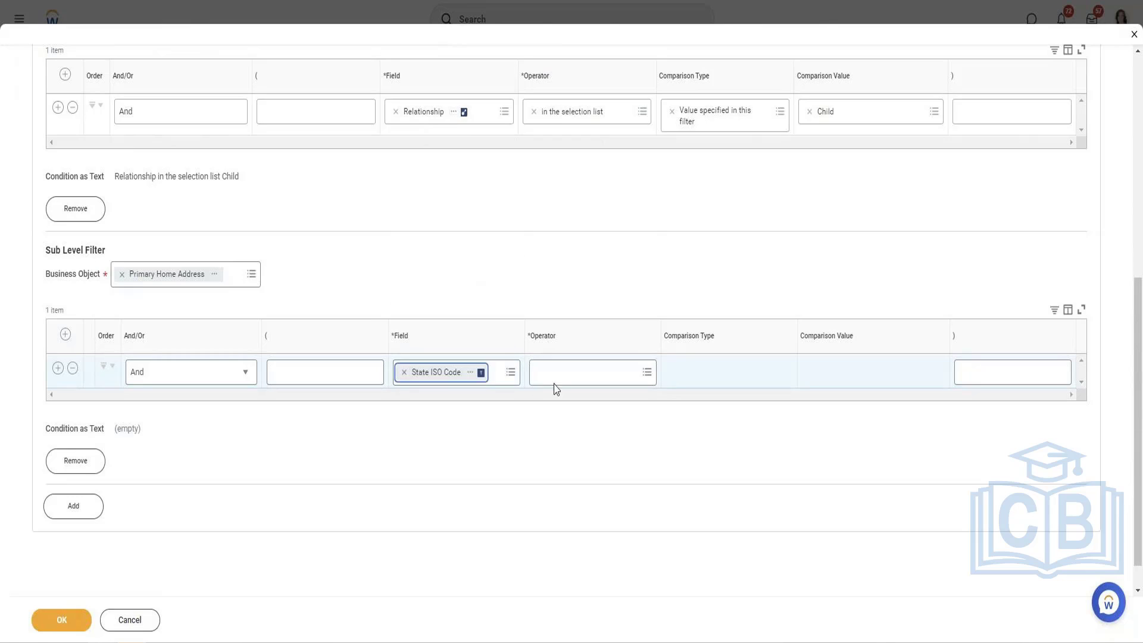
Change the field of the Primary Home Address sub-level filter condition to Is Primary Home
{"action": "left_click", "coordinate": [566, 369]}
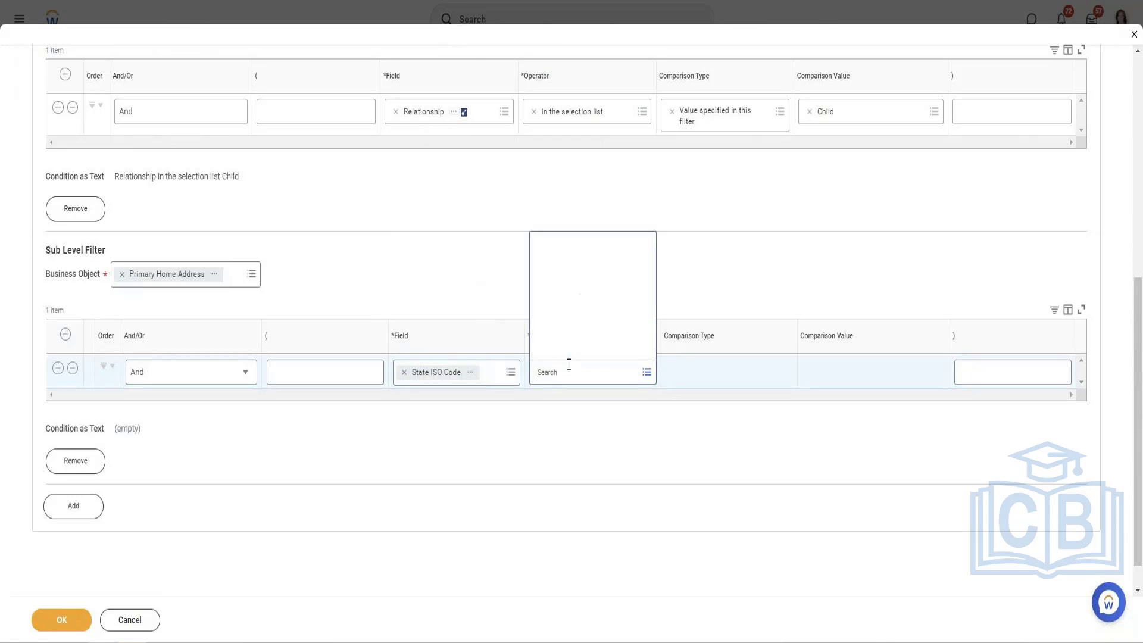
{"action": "left_click", "coordinate": [485, 373]}
{"action": "type", "text": "primary home"}
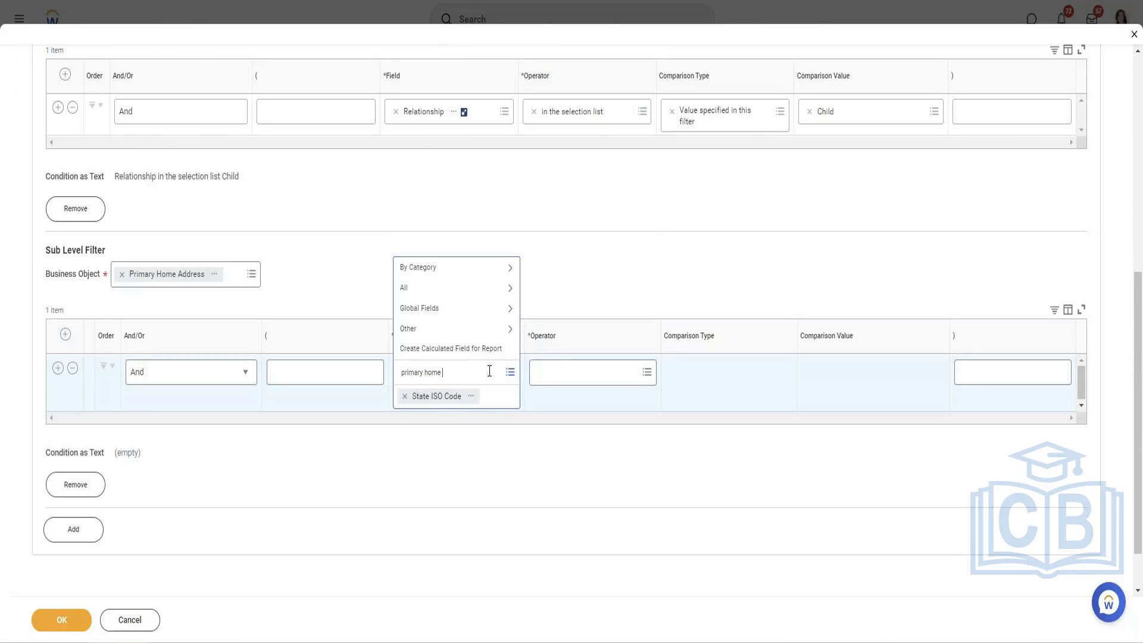
{"action": "key", "text": "Return"}
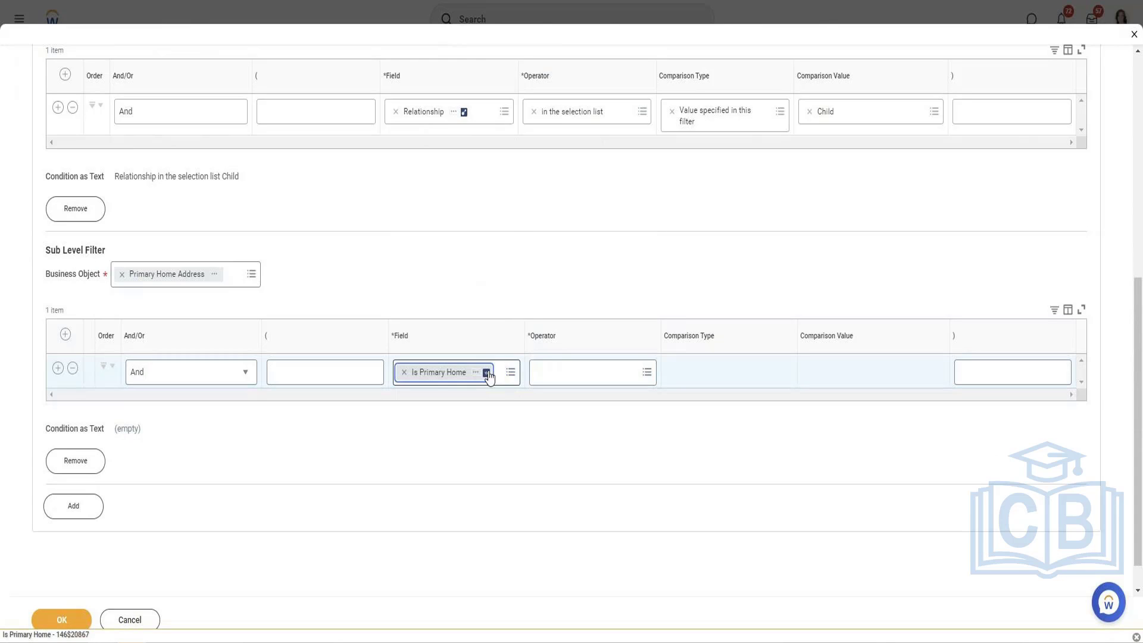
Remove the Primary Home Address sub-level filter and return to the report's instance filter conditions
{"action": "left_click", "coordinate": [75, 461]}
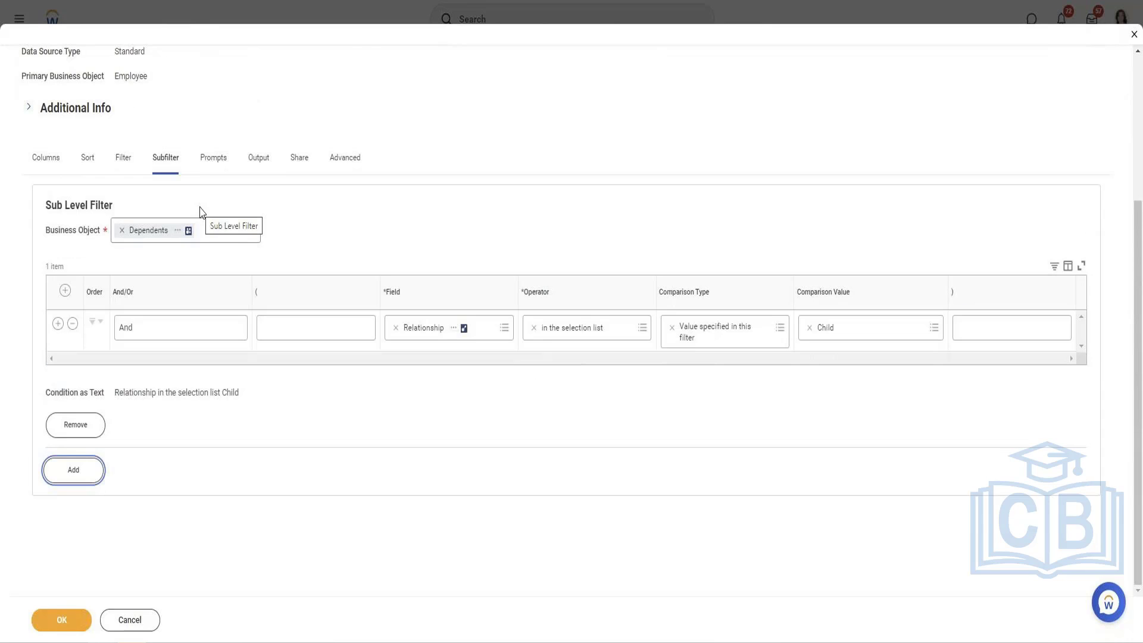
{"action": "left_click", "coordinate": [123, 158]}
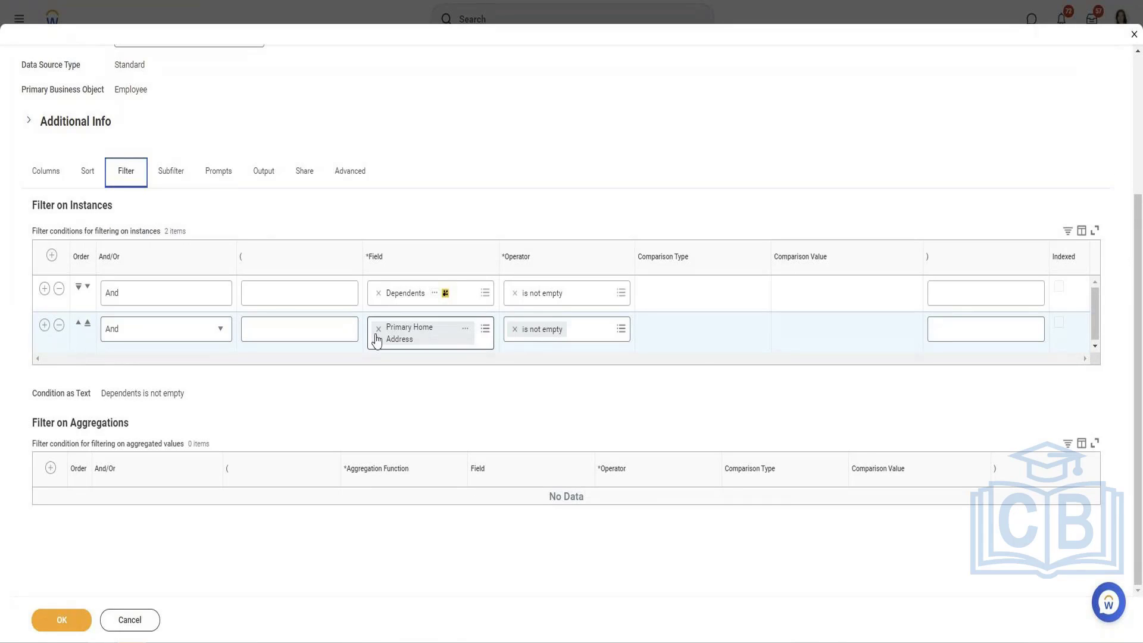
Change the field of the second instance filter condition from Primary Home Address to Primary Home Address - State
{"action": "left_click", "coordinate": [490, 335]}
{"action": "left_click", "coordinate": [489, 334]}
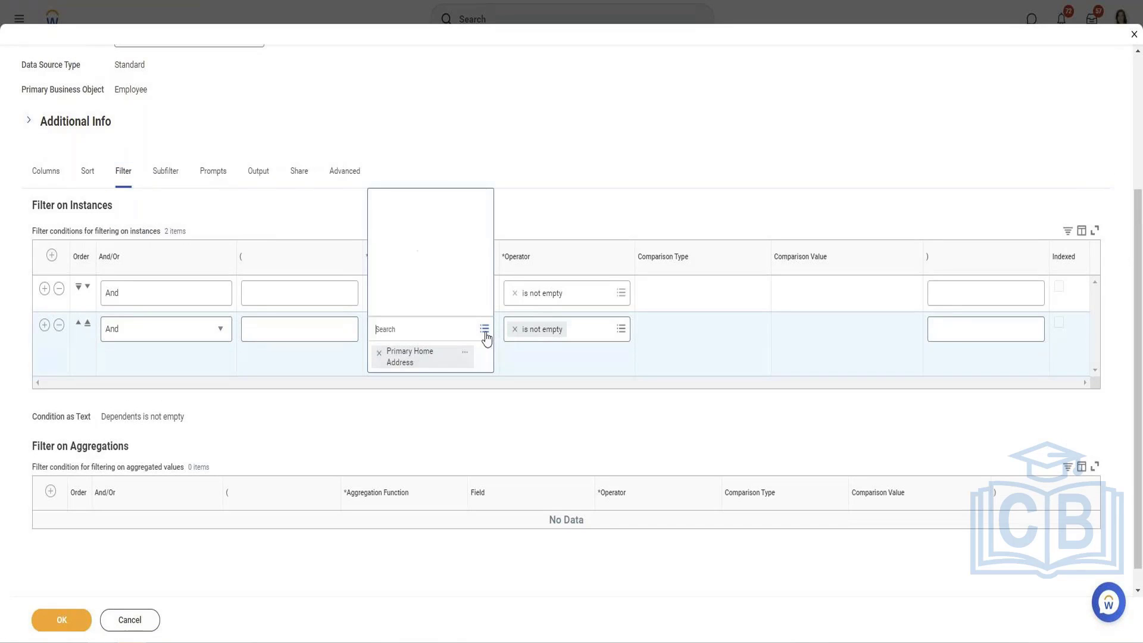
{"action": "type", "text": "Primary"}
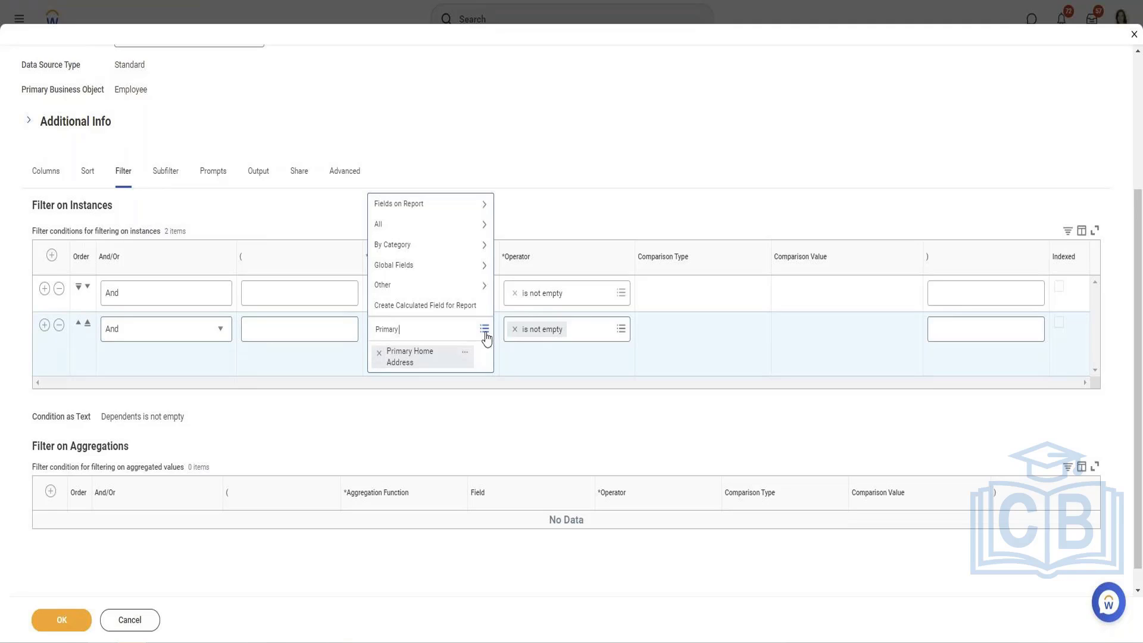
{"action": "type", "text": " home sttae"}
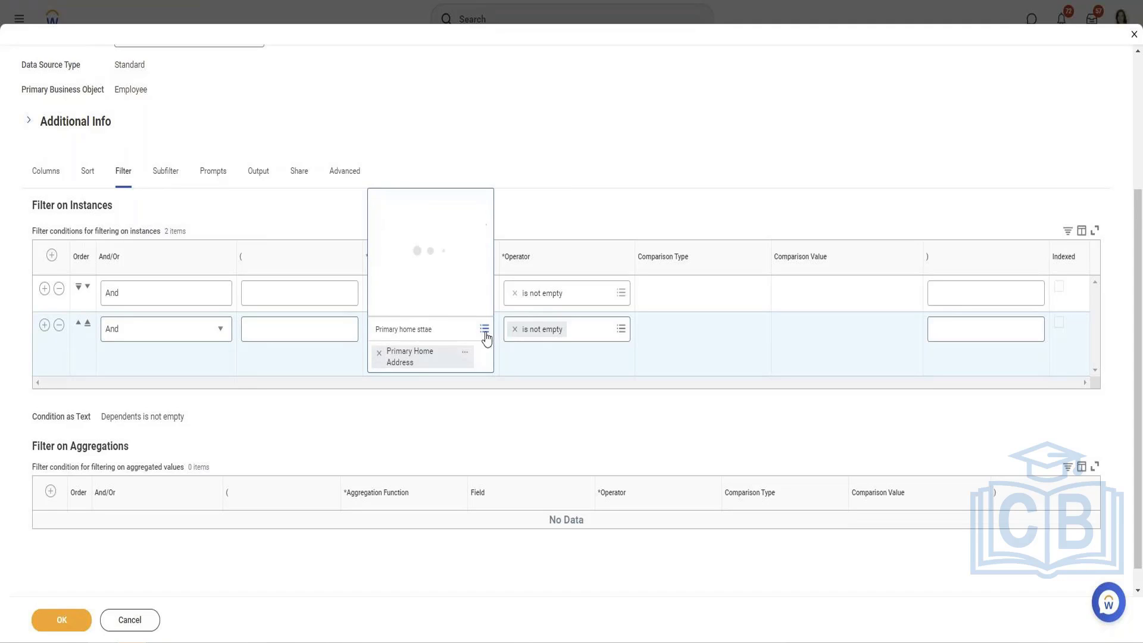
{"action": "key", "text": "BackSpace"}
{"action": "key", "text": "BackSpace"}
{"action": "key", "text": "BackSpace"}
{"action": "type", "text": "ate"}
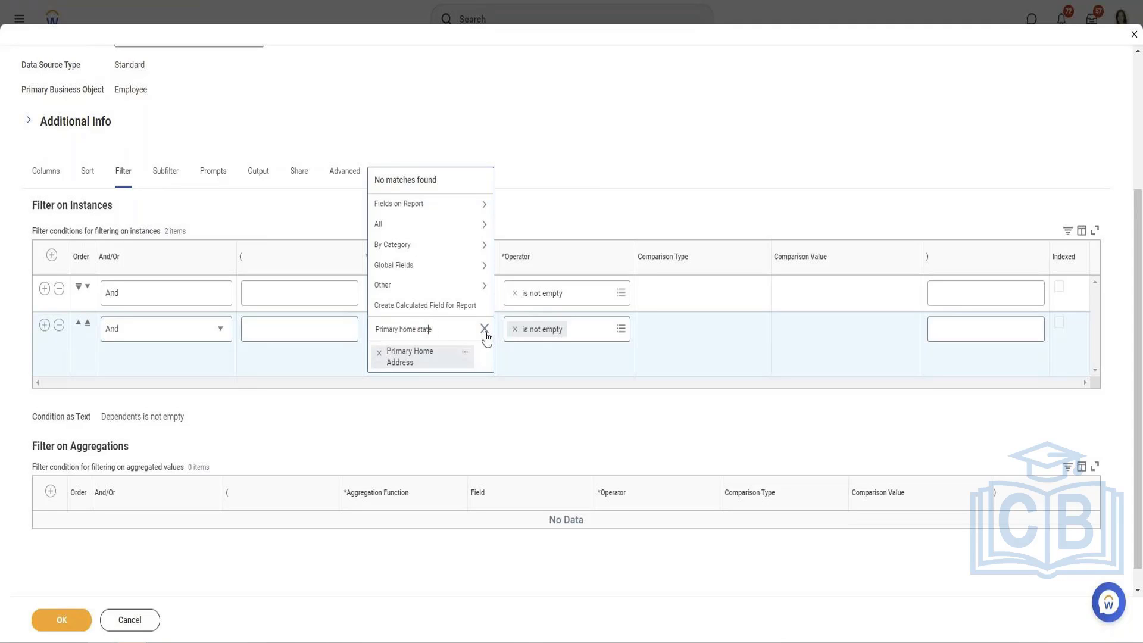
{"action": "key", "text": "Return"}
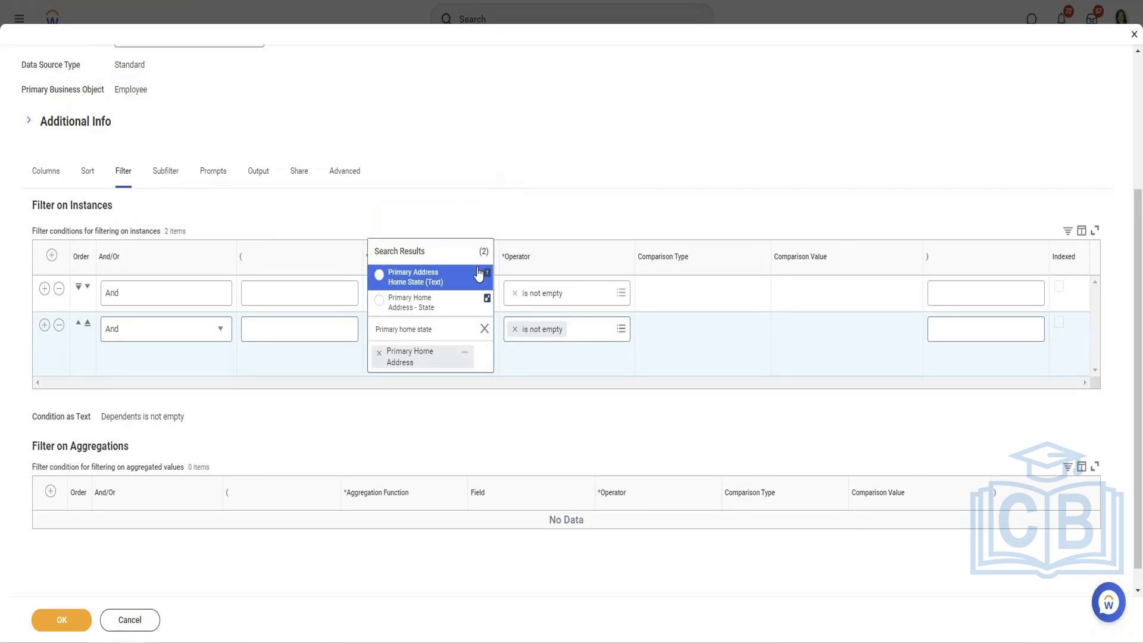
{"action": "left_click", "coordinate": [451, 317]}
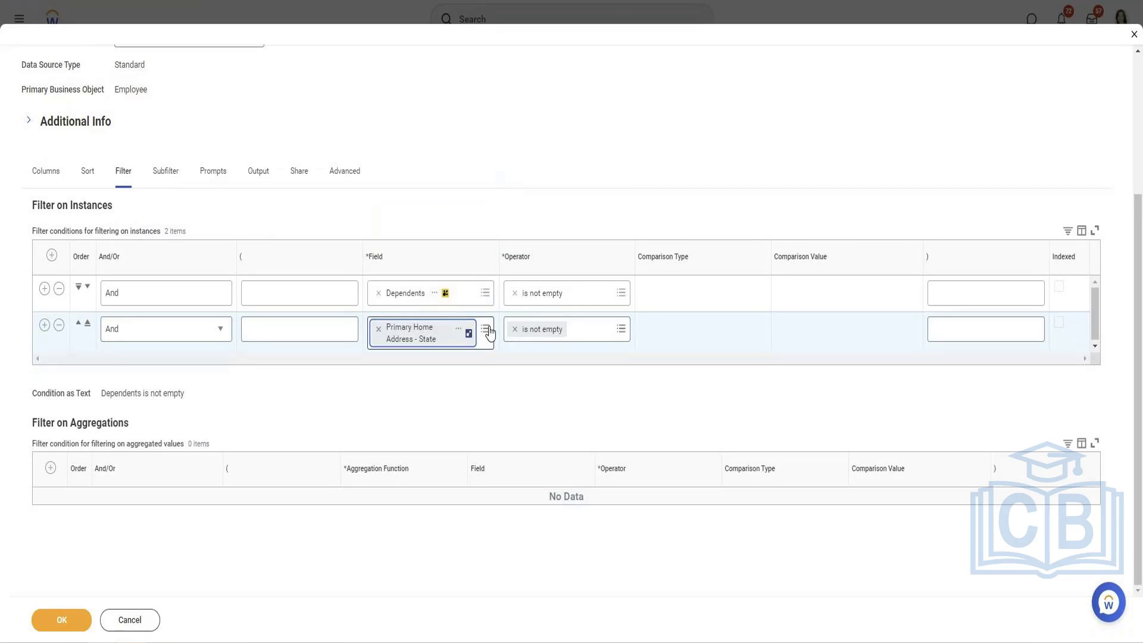
Set the operator of the Primary Home Address - State condition to "in the selection list"
{"action": "left_click", "coordinate": [593, 328]}
{"action": "left_click", "coordinate": [565, 296]}
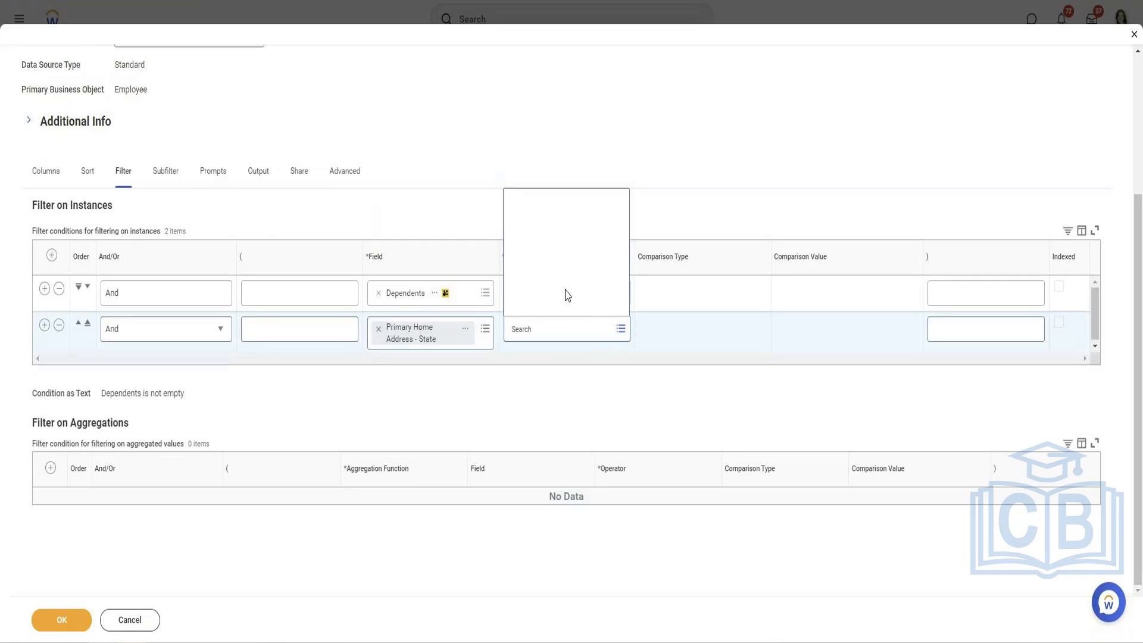
{"action": "left_click", "coordinate": [573, 253]}
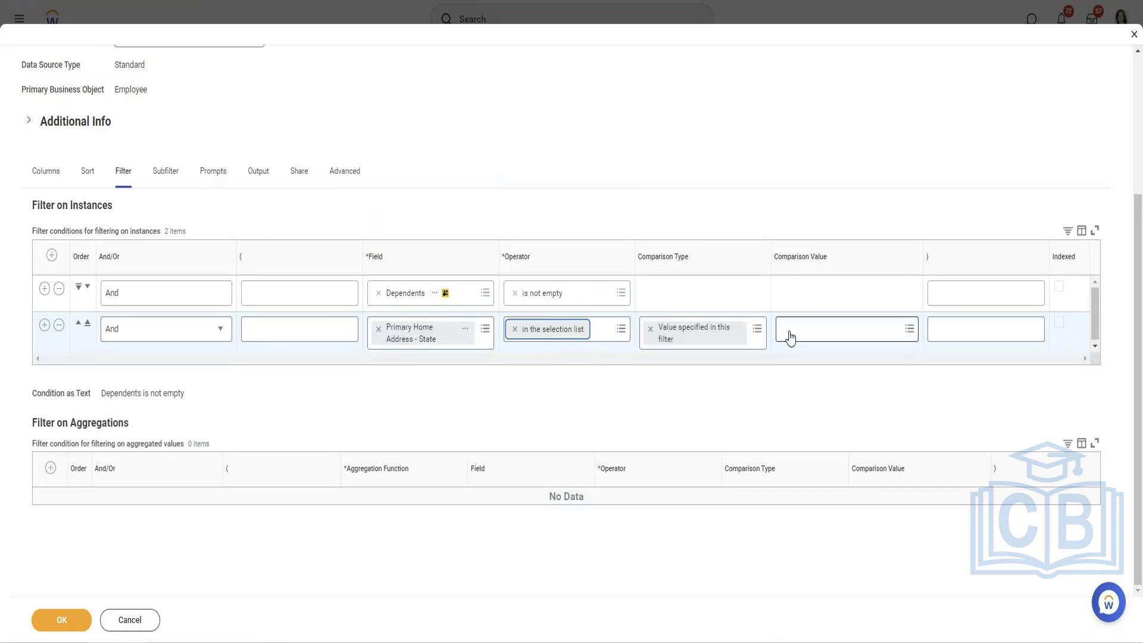
Select California as the comparison value of the Primary Home Address - State filter condition
{"action": "left_click", "coordinate": [786, 332]}
{"action": "type", "text": "C"}
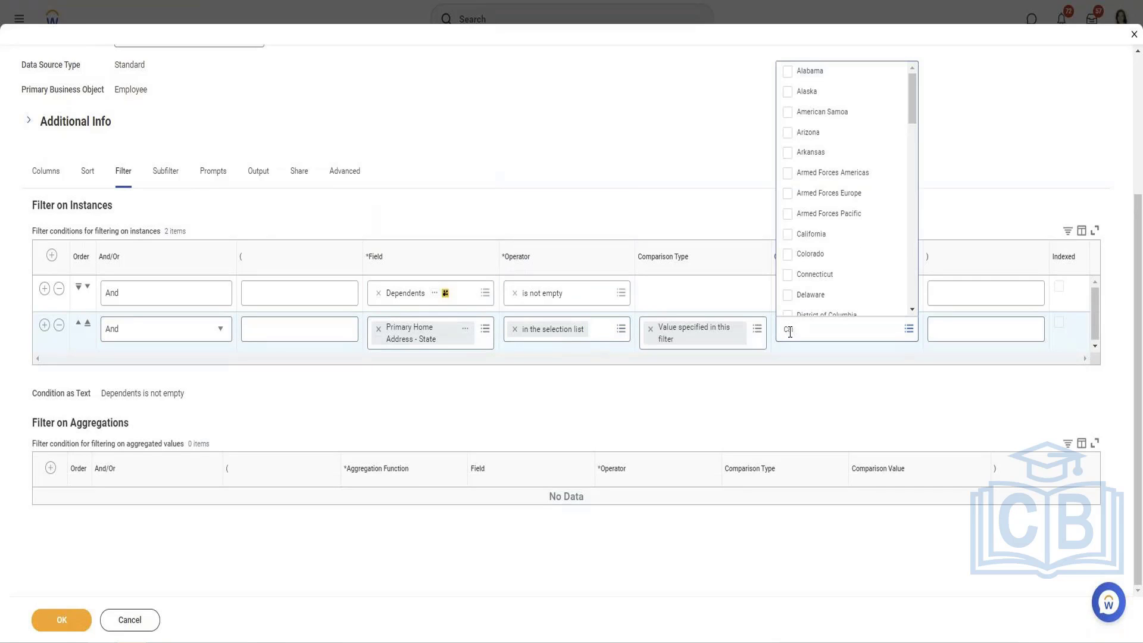
{"action": "type", "text": "al"}
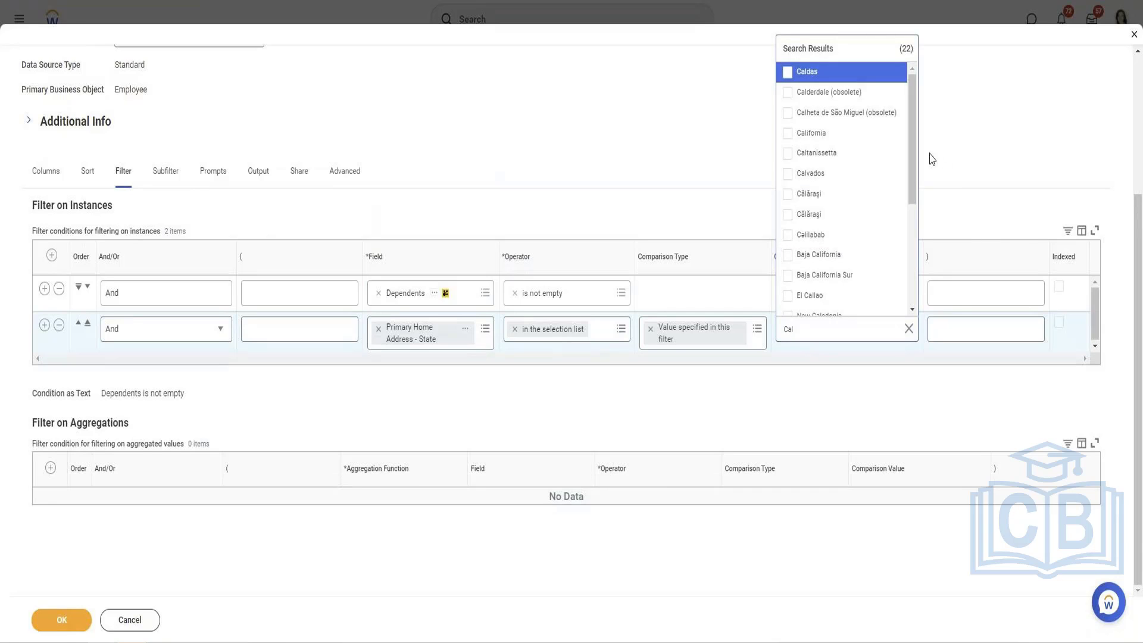
{"action": "left_click_drag", "start_coordinate": [917, 156], "coordinate": [919, 178]}
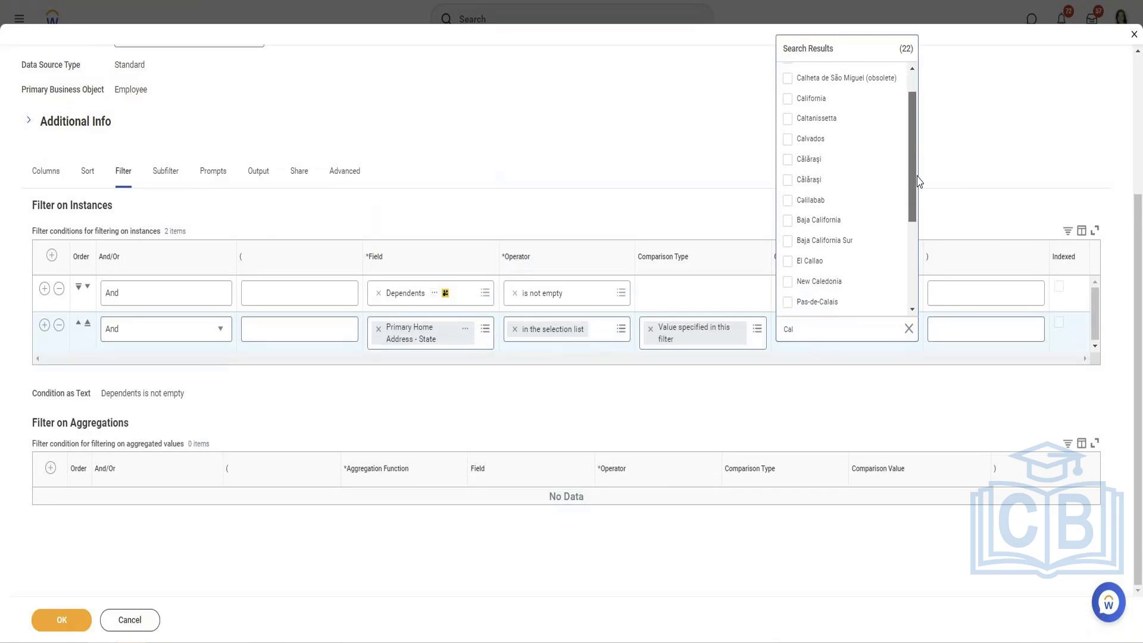
{"action": "scroll", "coordinate": [871, 296], "scroll_direction": "down", "scroll_amount": 2}
{"action": "scroll", "coordinate": [871, 296], "scroll_direction": "down", "scroll_amount": 2}
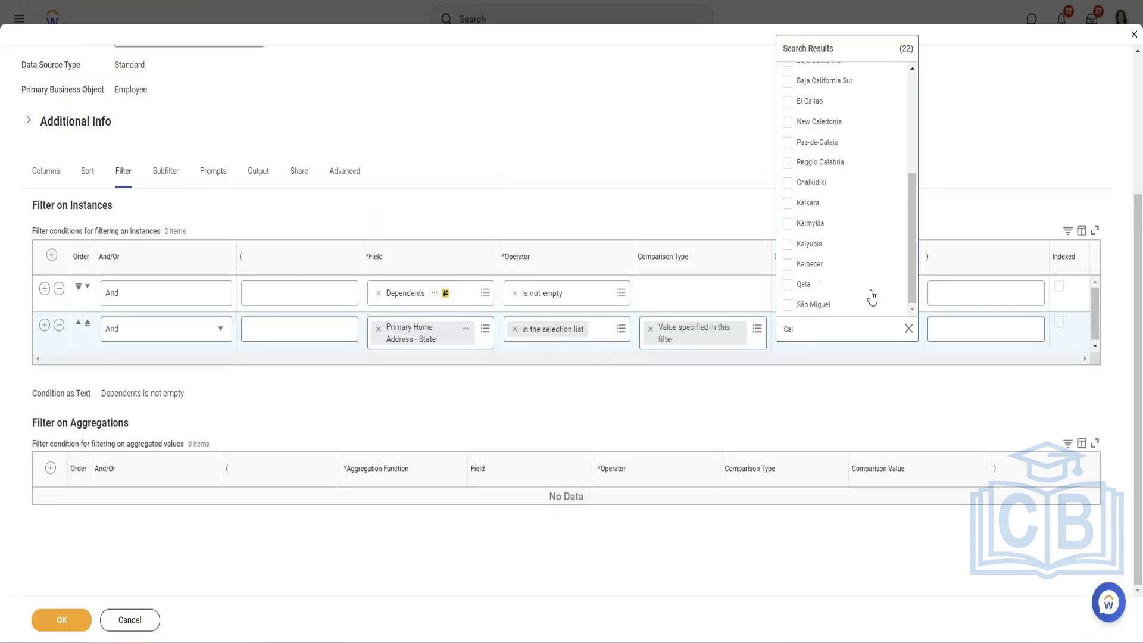
{"action": "scroll", "coordinate": [870, 296], "scroll_direction": "up", "scroll_amount": 4}
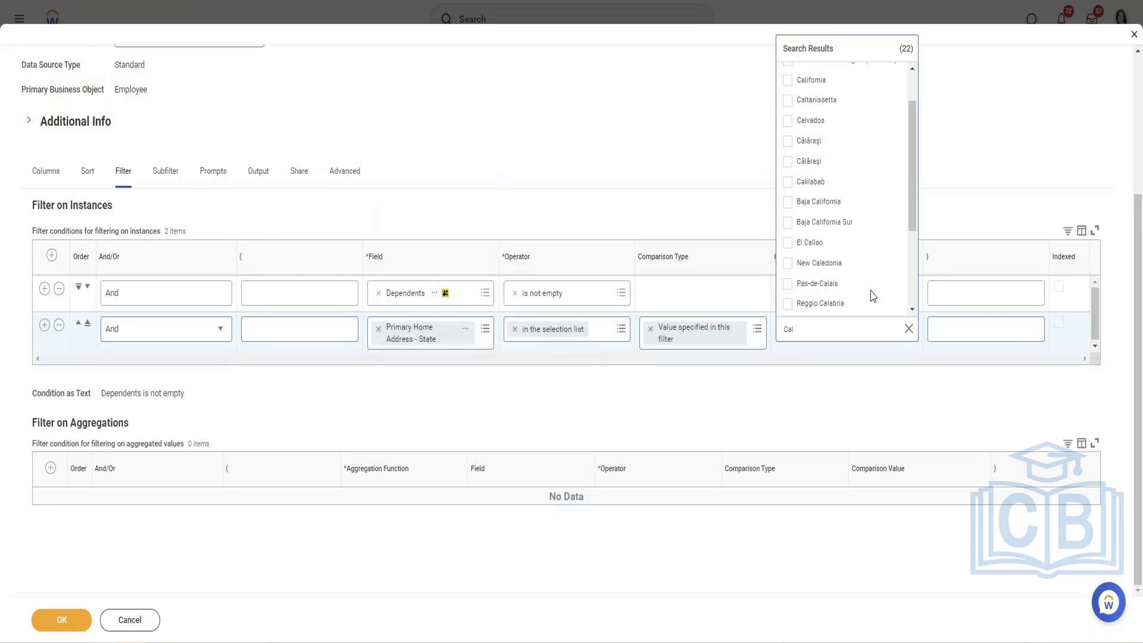
{"action": "left_click", "coordinate": [812, 81]}
{"action": "left_click", "coordinate": [530, 415]}
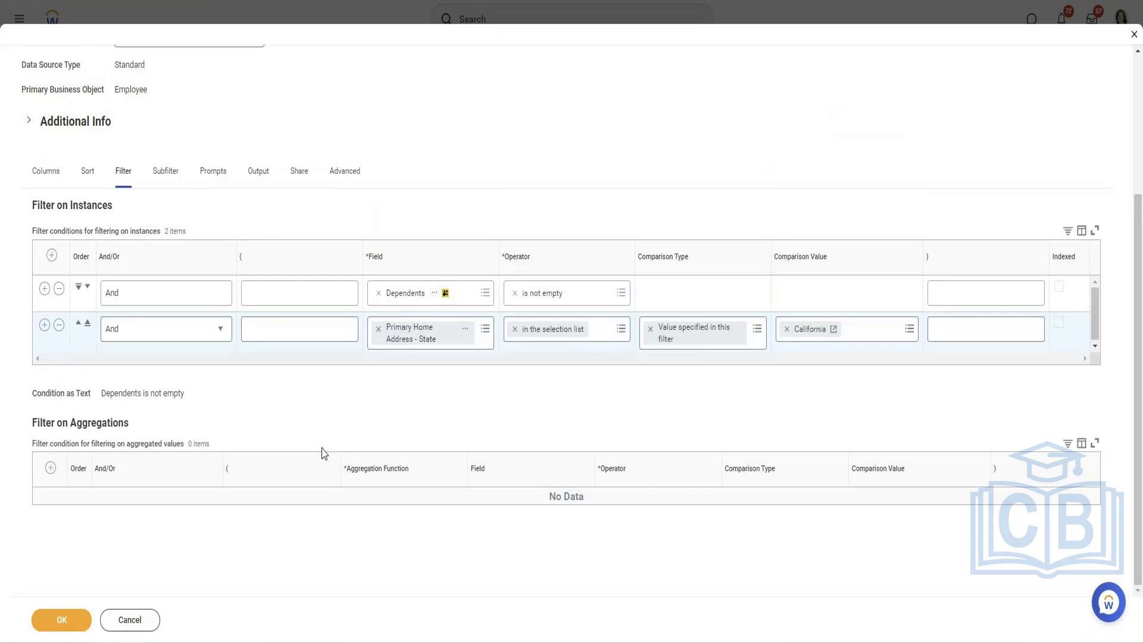
Save the filter changes, run the report and check the home state in the listed employee rows
{"action": "left_click", "coordinate": [67, 621]}
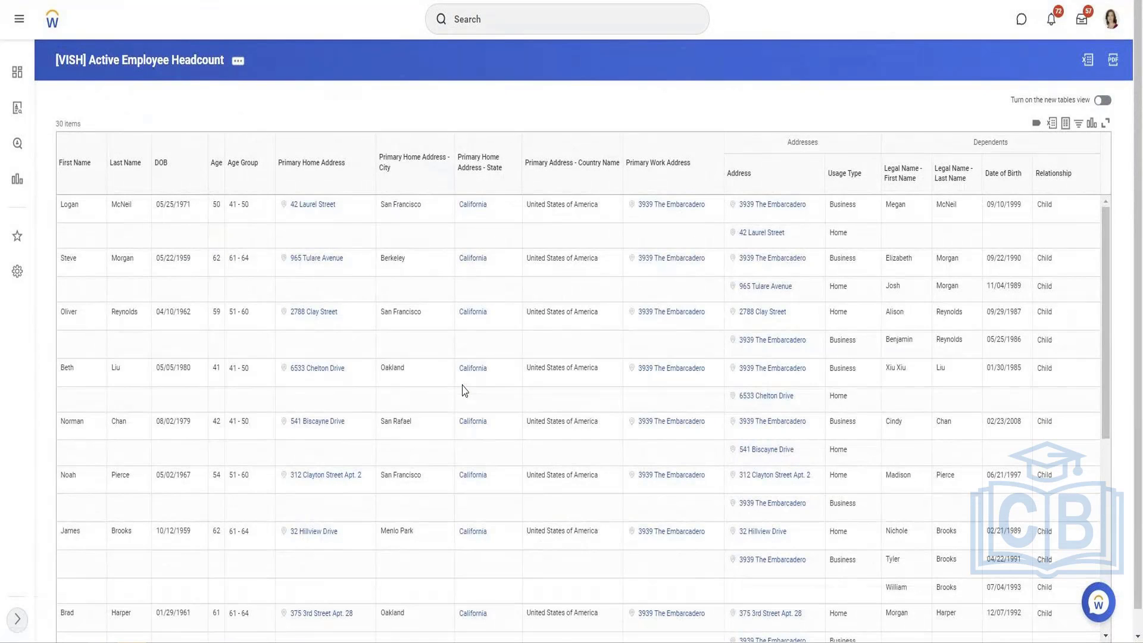
{"action": "scroll", "coordinate": [602, 413], "scroll_direction": "down", "scroll_amount": 1}
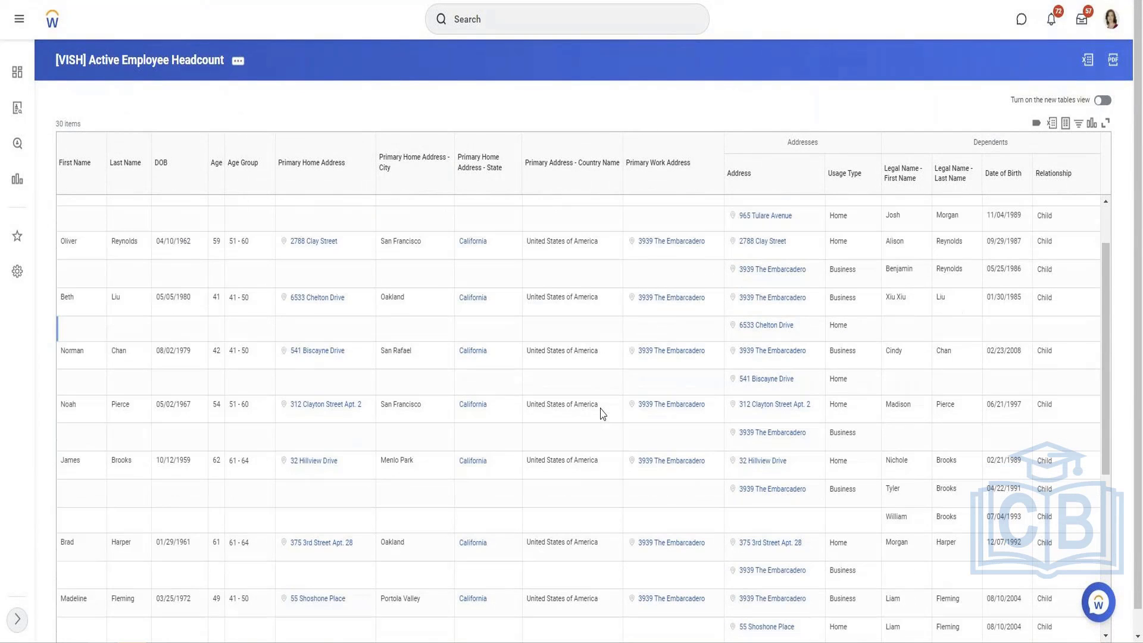
{"action": "scroll", "coordinate": [603, 414], "scroll_direction": "down", "scroll_amount": 4}
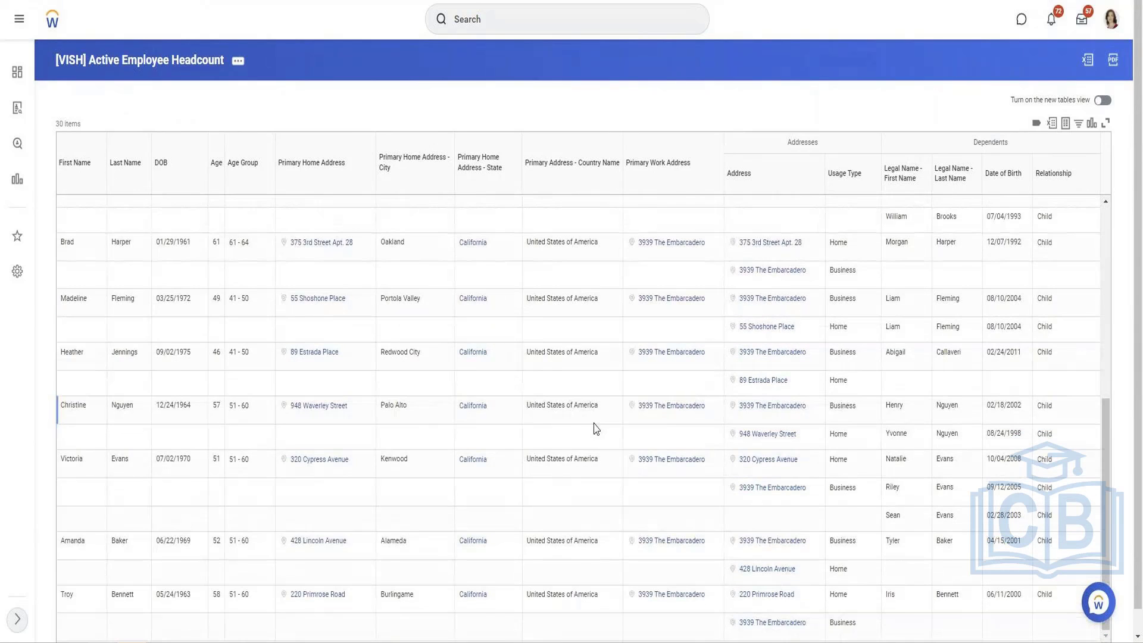
{"action": "scroll", "coordinate": [597, 424], "scroll_direction": "up", "scroll_amount": 5}
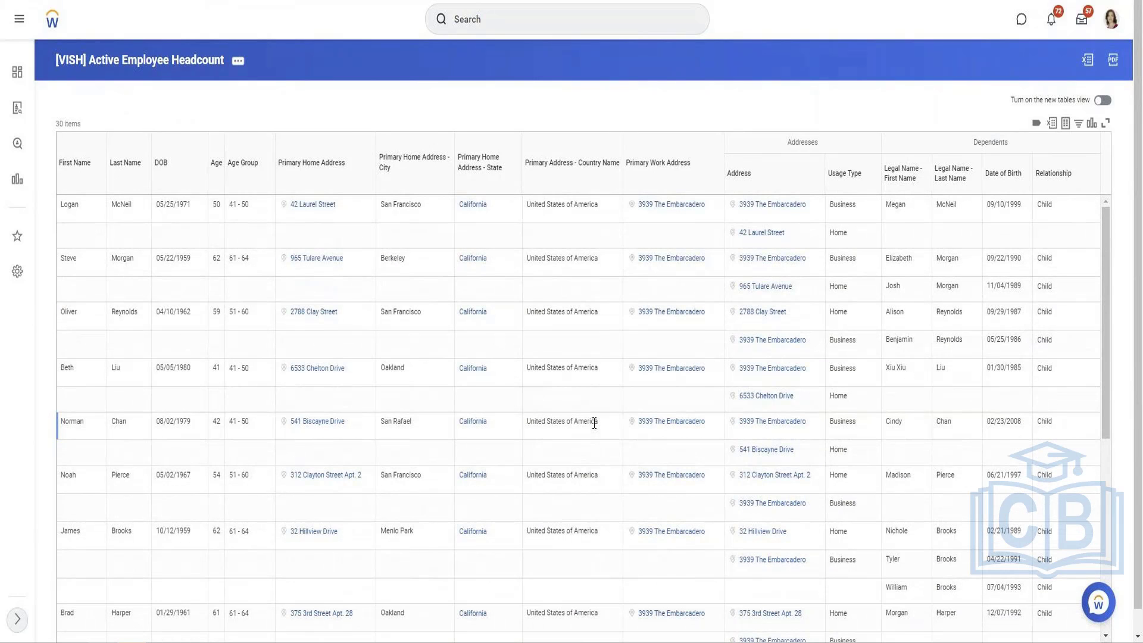